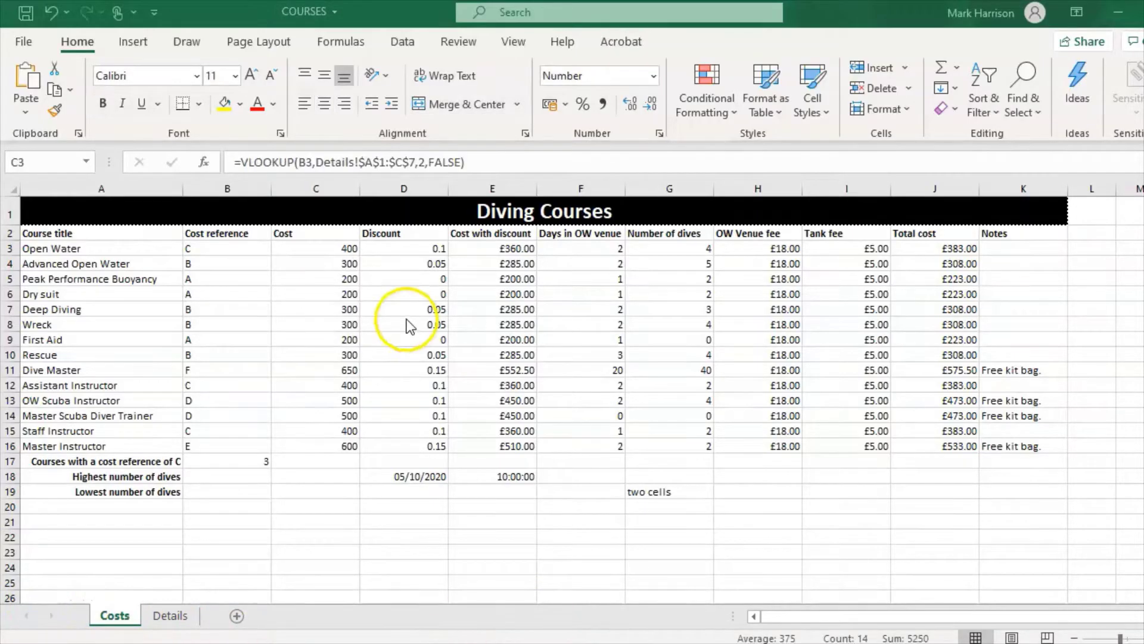
Format the Cost values in C3:C16 as Currency
left_click(338, 265)
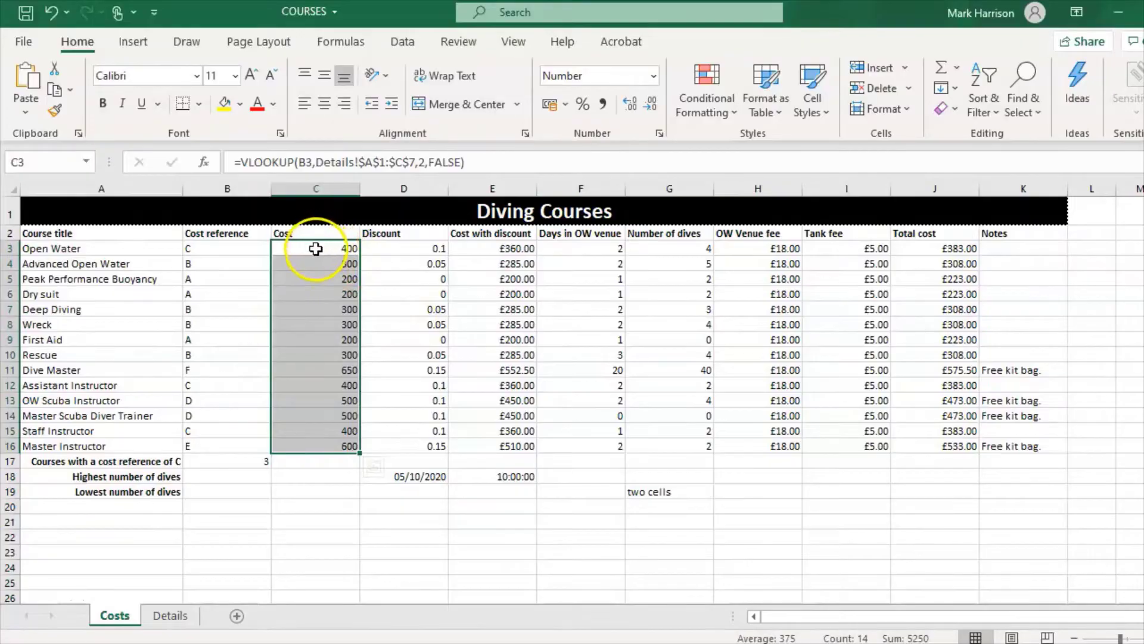
left_click(654, 76)
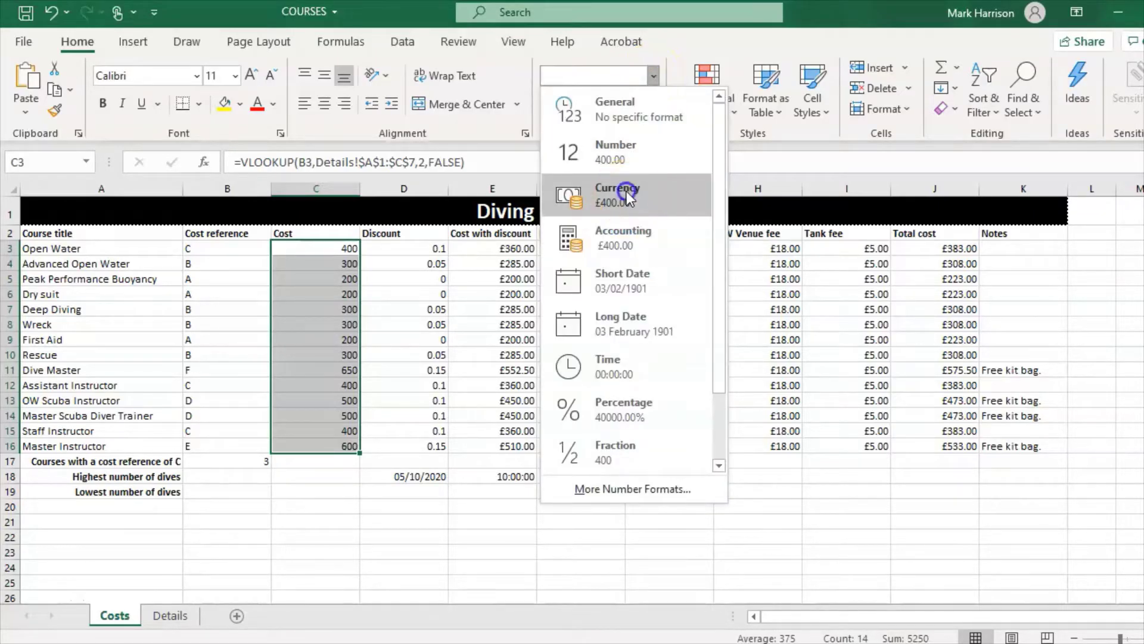
left_click(627, 197)
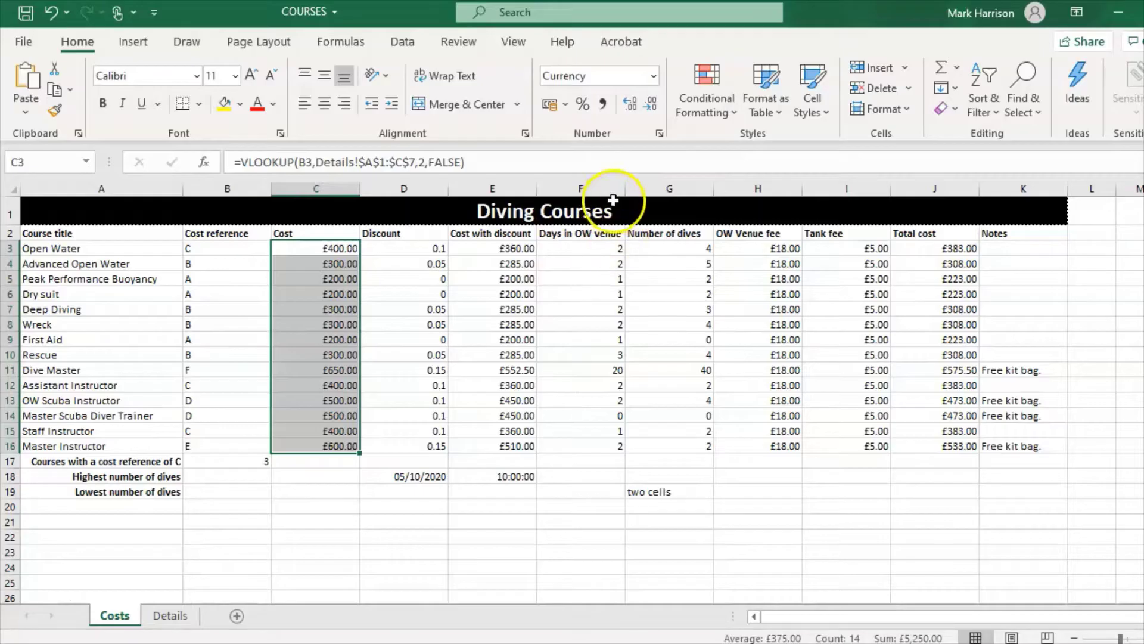
left_click(653, 76)
left_click(605, 488)
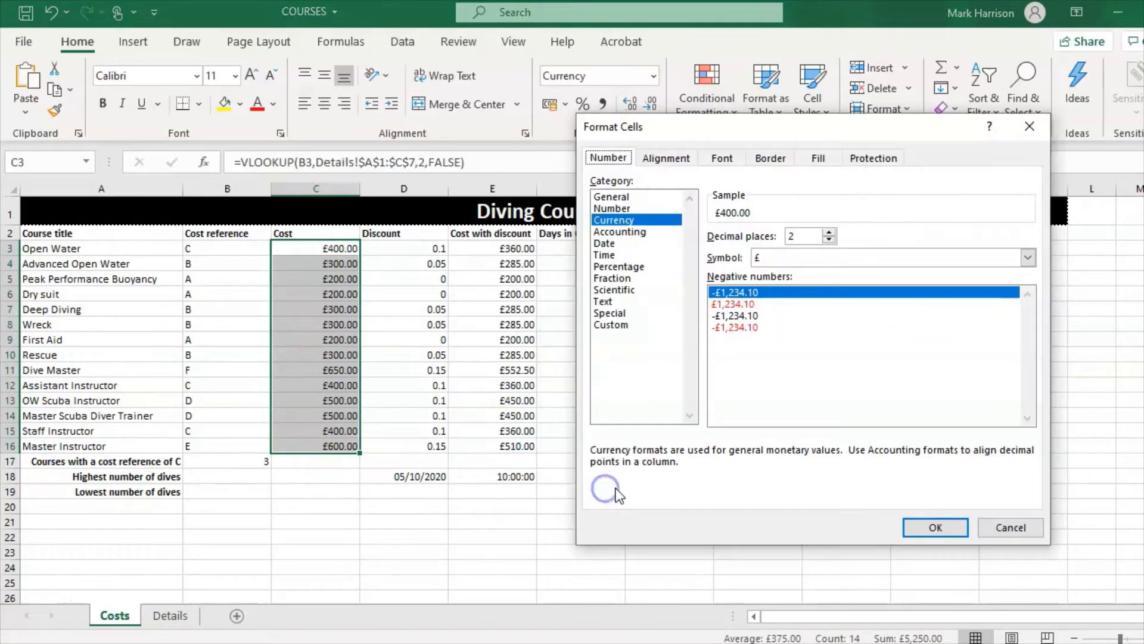
left_click(943, 256)
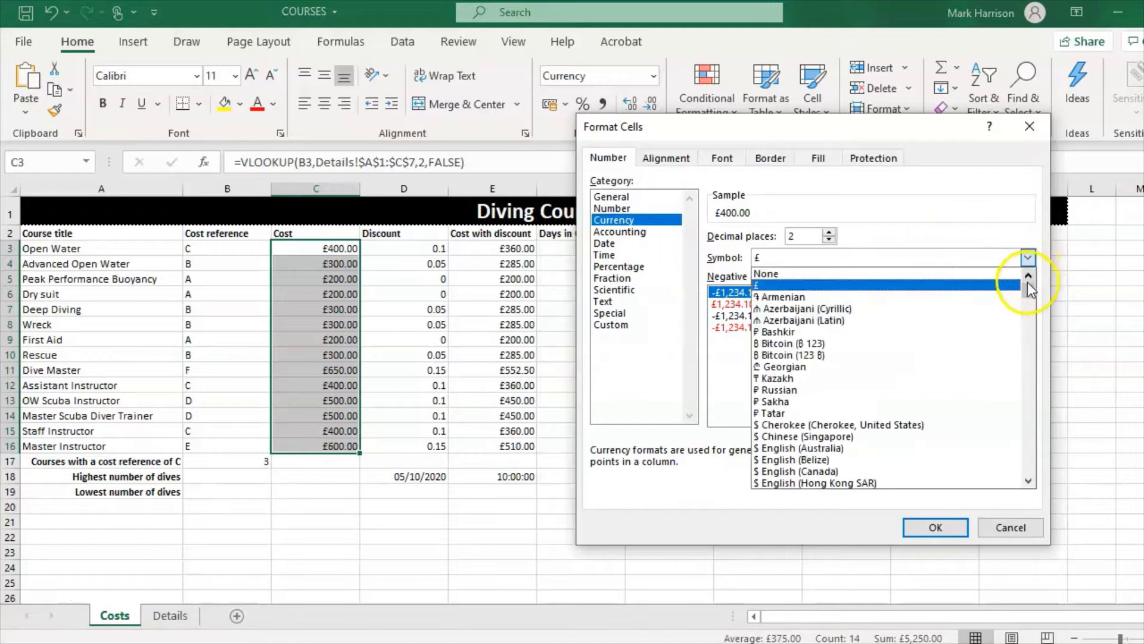
left_click_drag(1026, 300, 1023, 375)
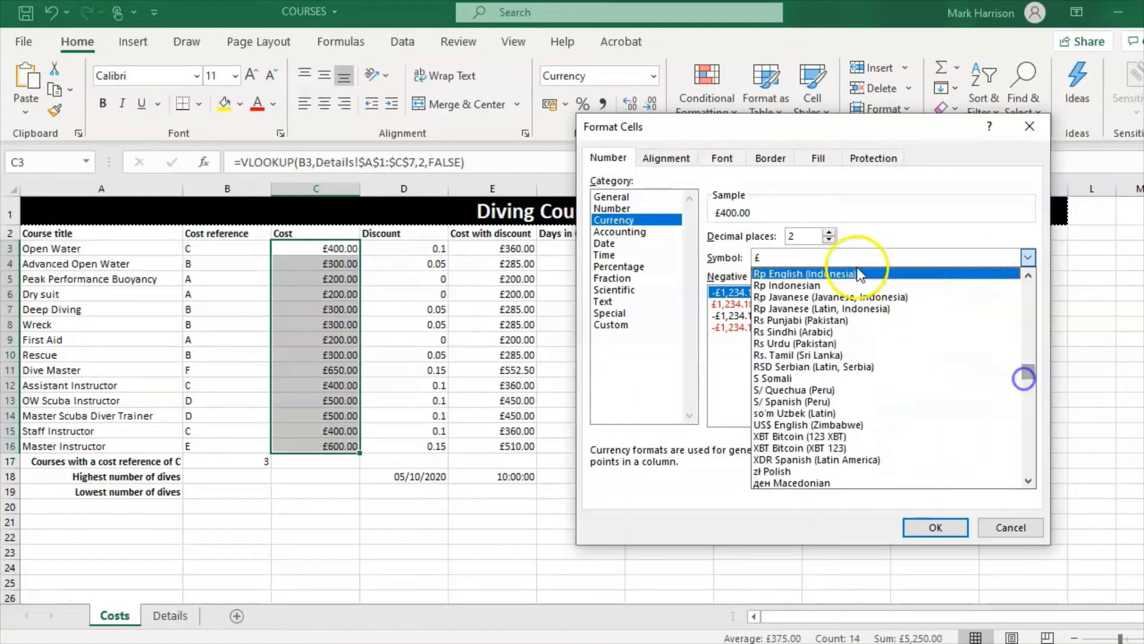
left_click(829, 240)
left_click(829, 240)
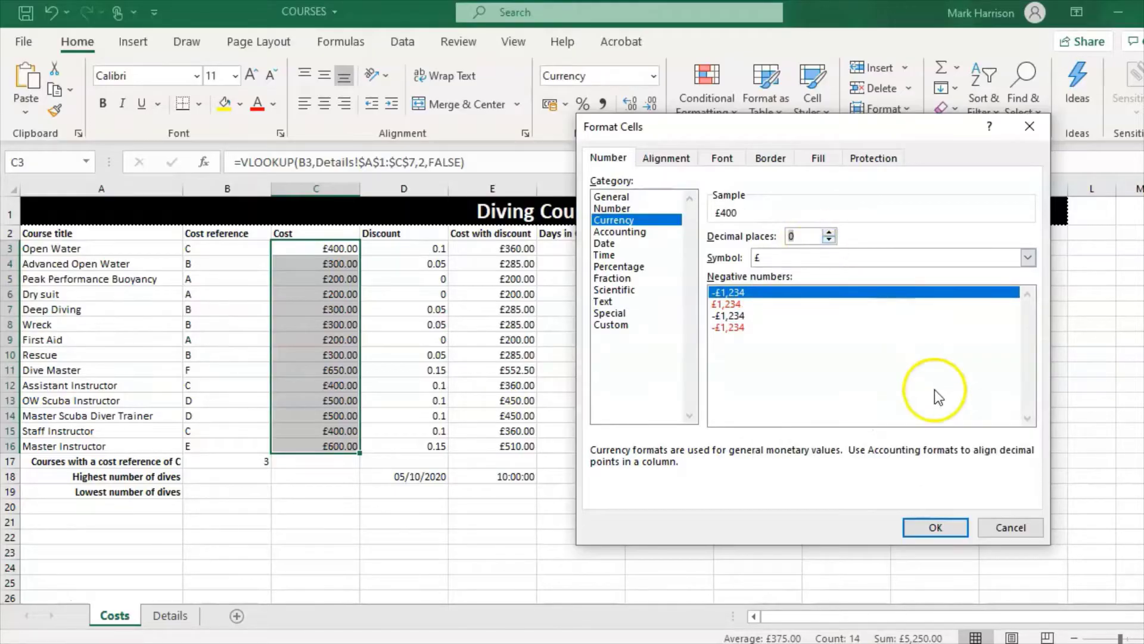
left_click(1004, 528)
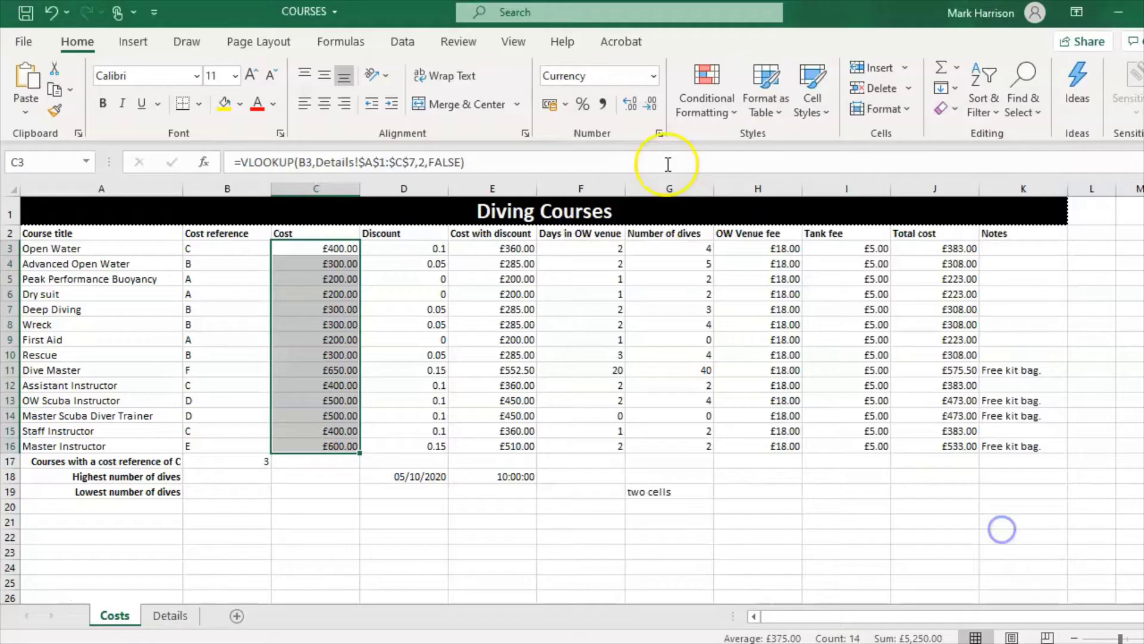
Reduce the Cost values in C3:C16 to no decimal places, and restore them to two decimal places
left_click(650, 105)
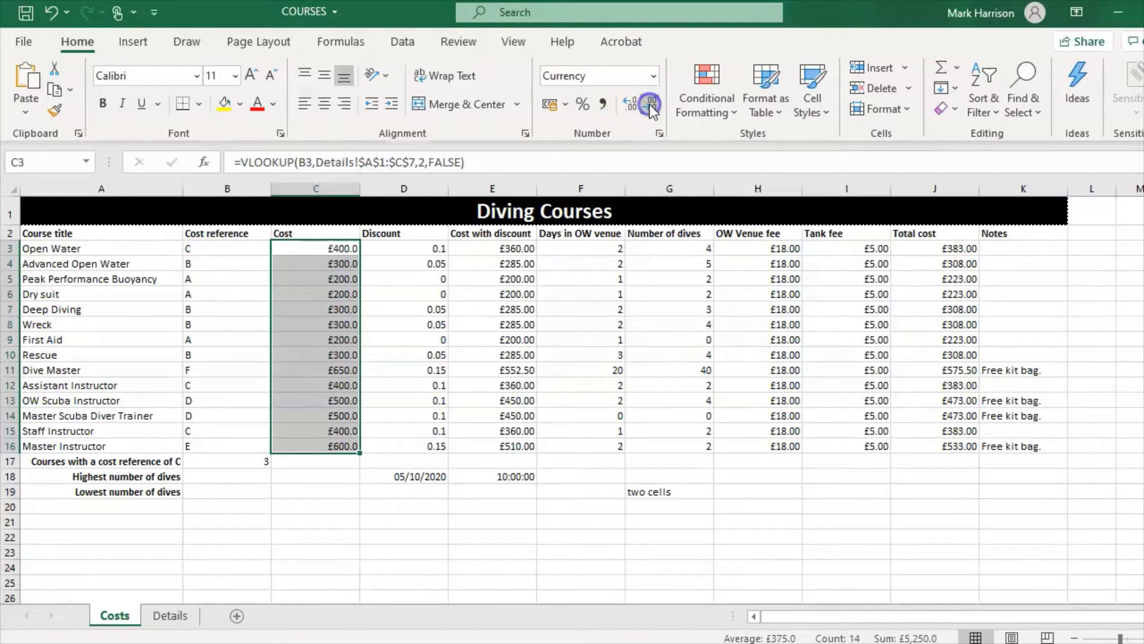
left_click(650, 105)
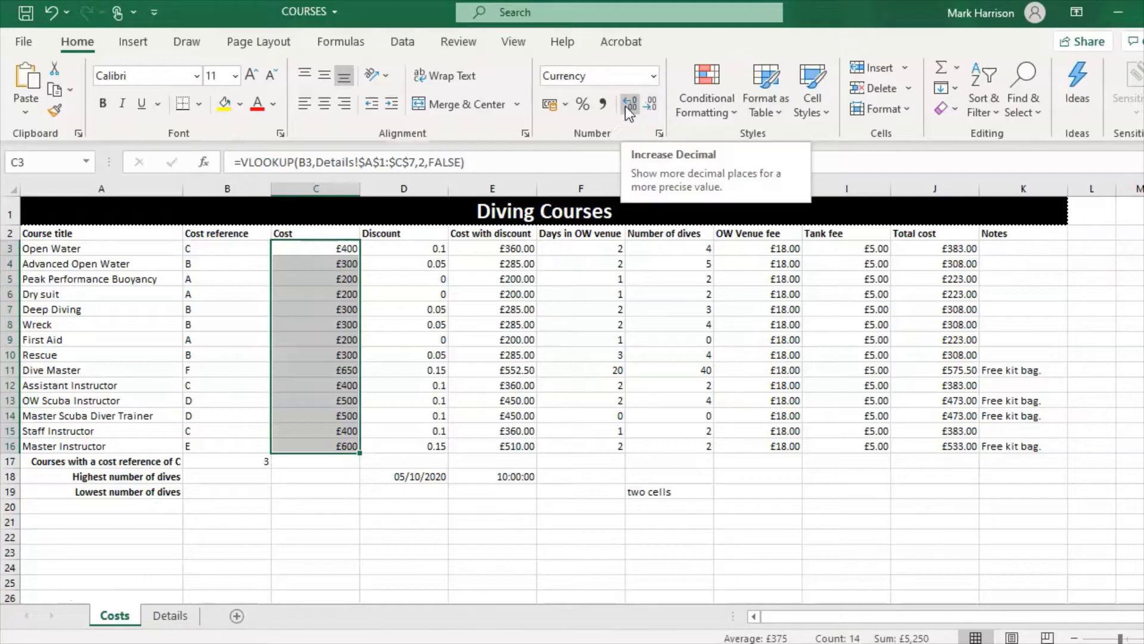
left_click(625, 106)
left_click(625, 107)
left_click(503, 365)
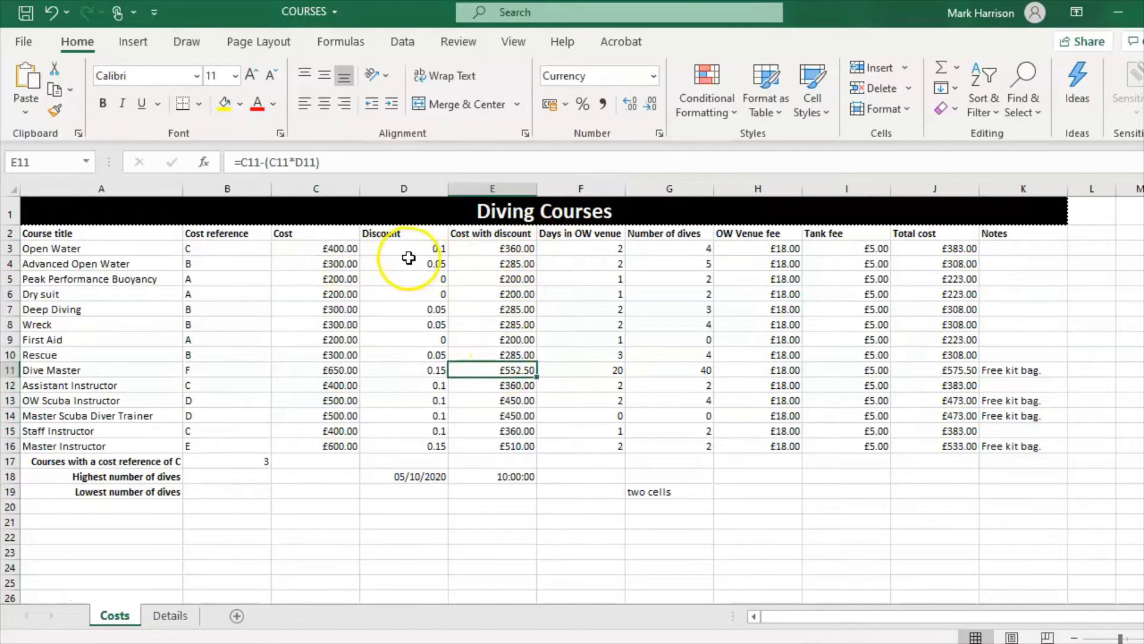
Format the Discount values in D3:D16 as Percentage with no decimal places
left_click_drag(406, 247, 420, 447)
left_click(654, 76)
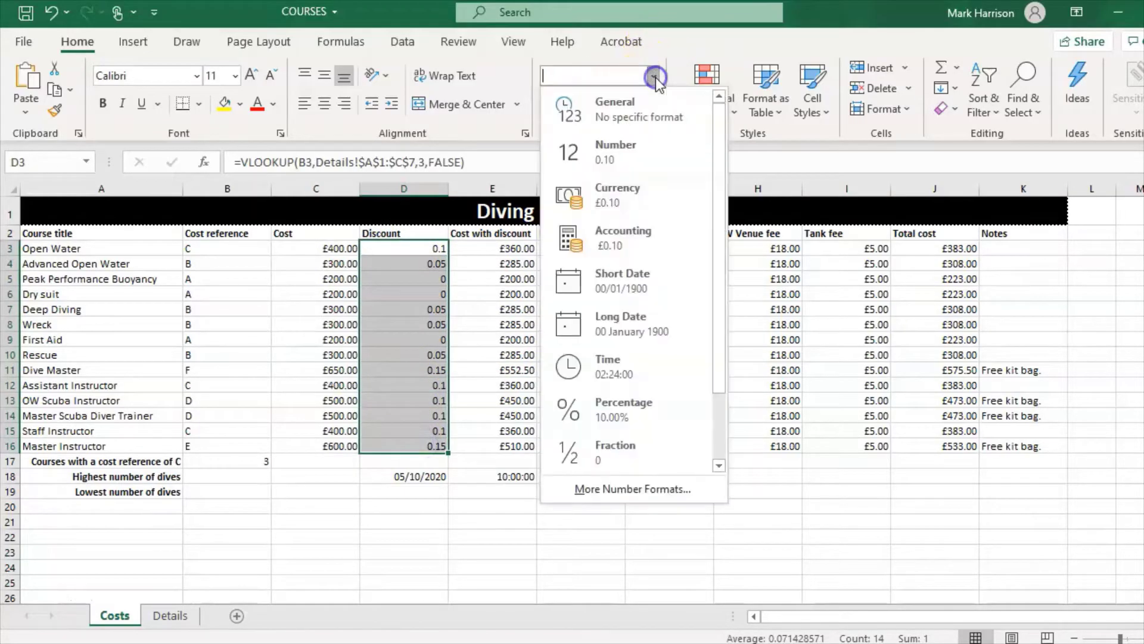
left_click(635, 407)
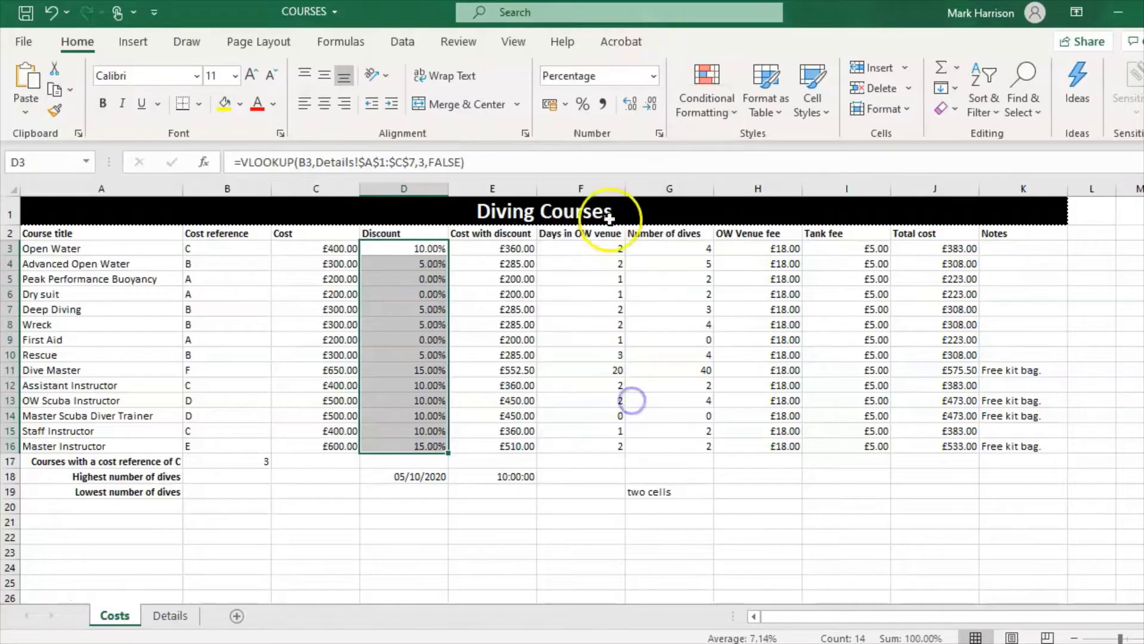
left_click(651, 105)
left_click(652, 104)
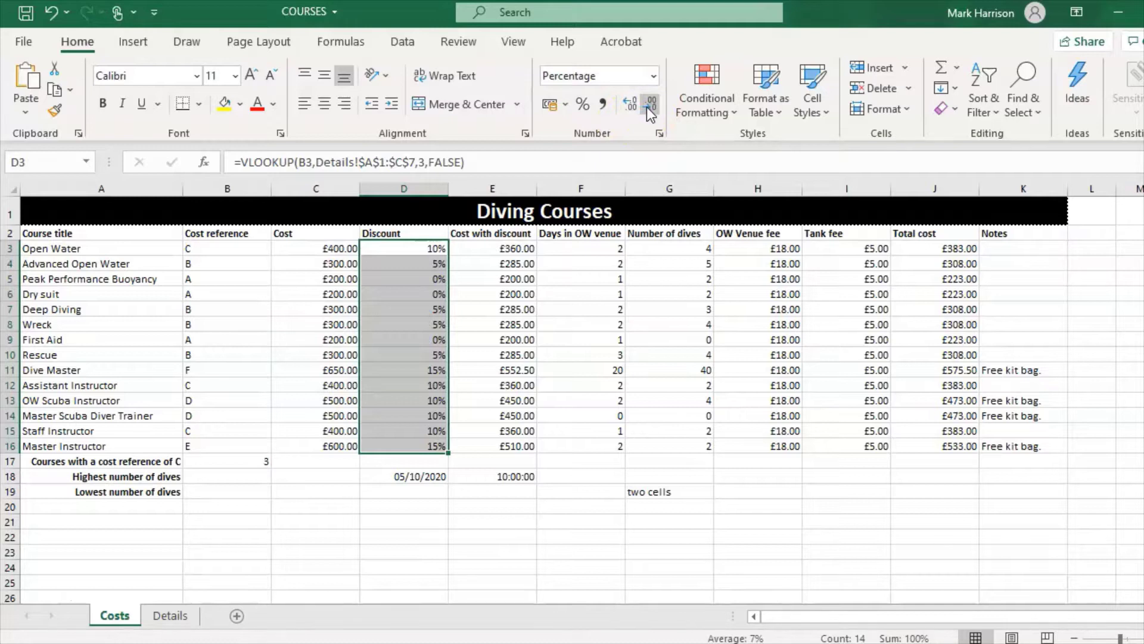
left_click(570, 395)
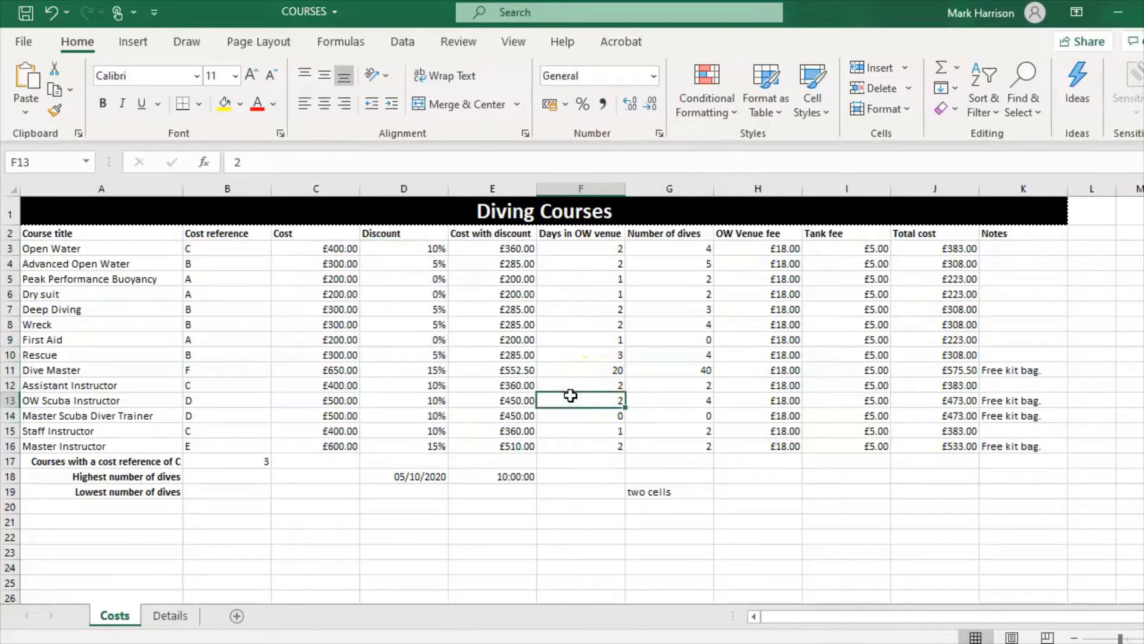
Format the date in cell D18 as Long Date
left_click(410, 476)
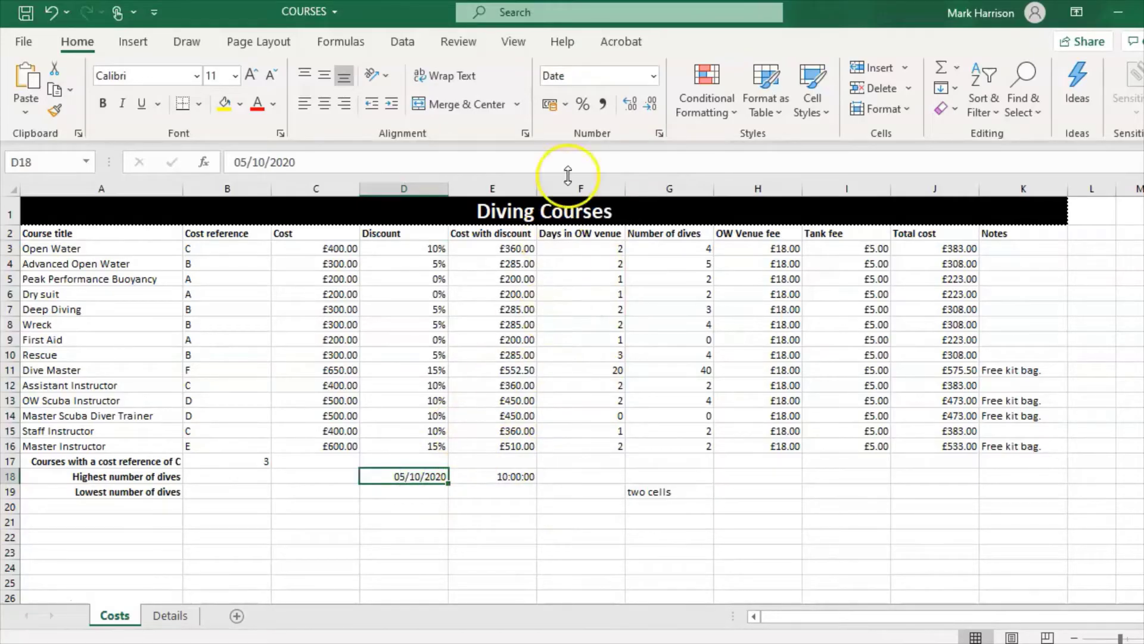
left_click(655, 75)
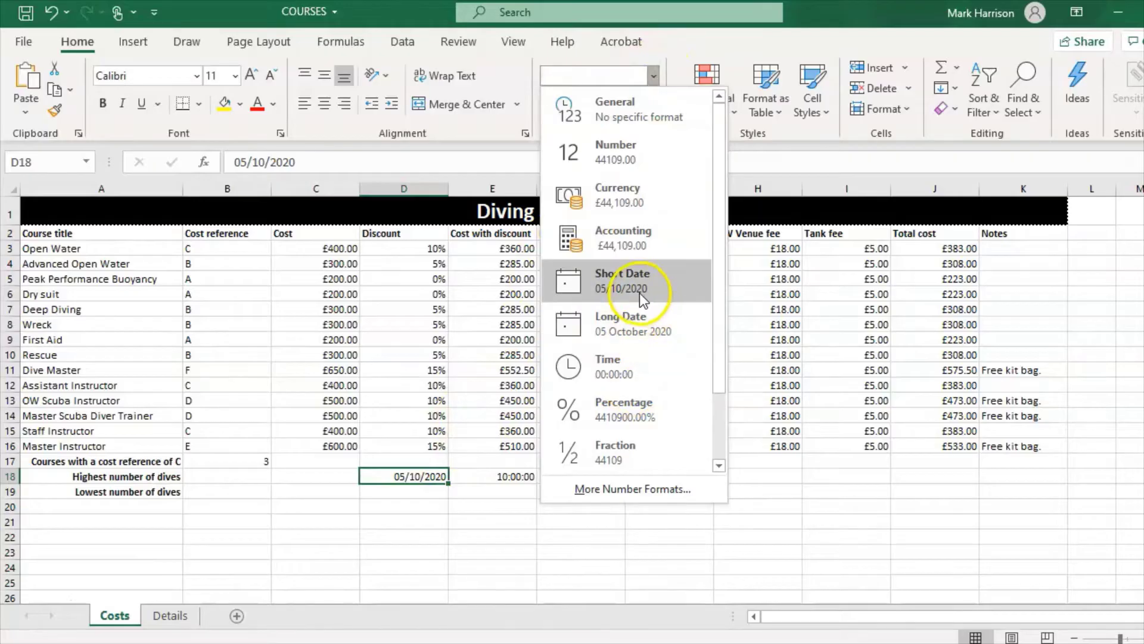
left_click(630, 334)
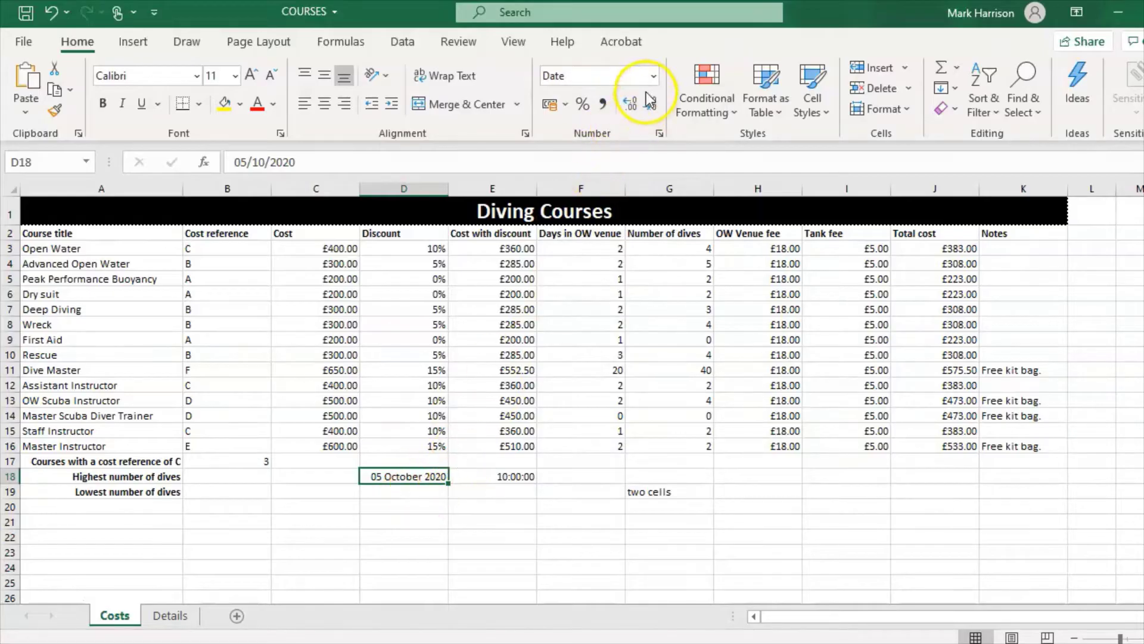
Switch the date in cell D18 to Short Date and back to Long Date
left_click(654, 76)
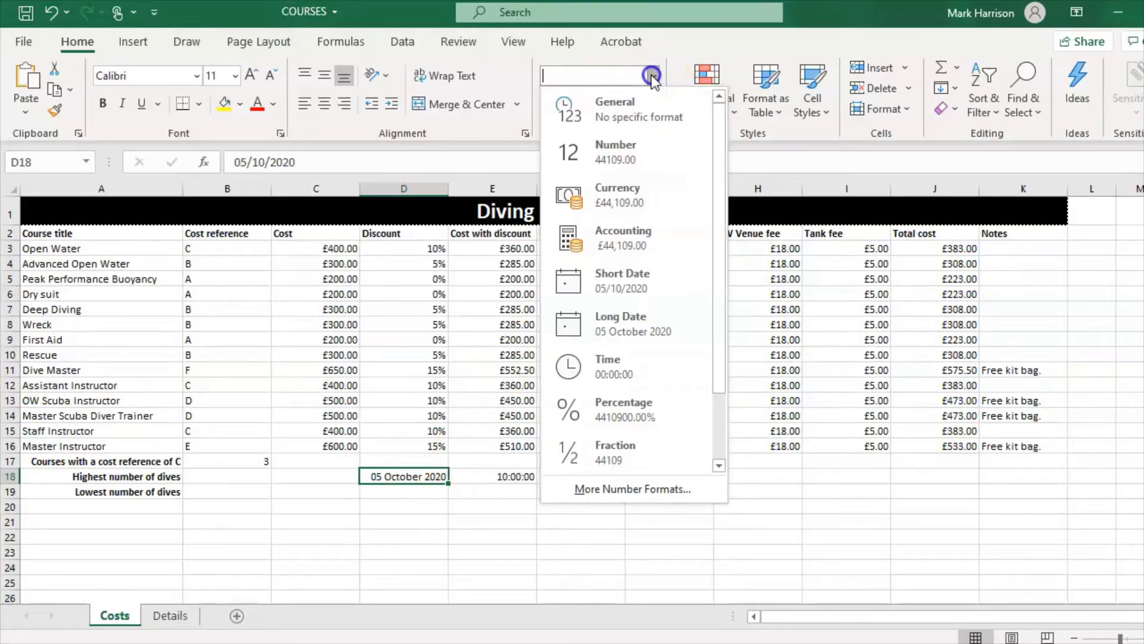
left_click(639, 286)
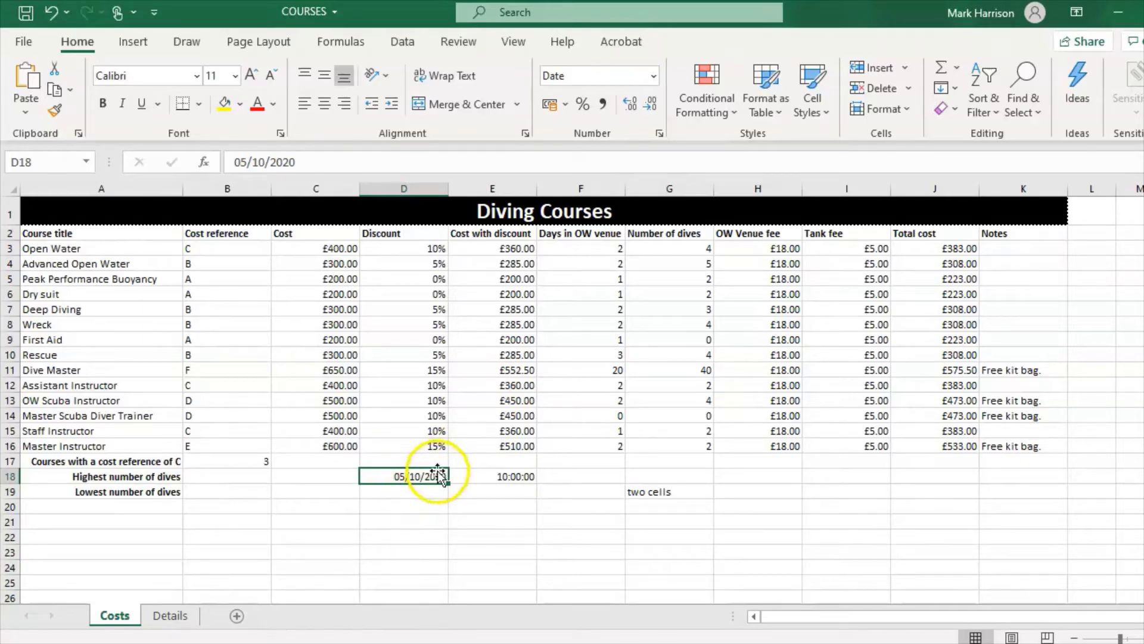
left_click(654, 76)
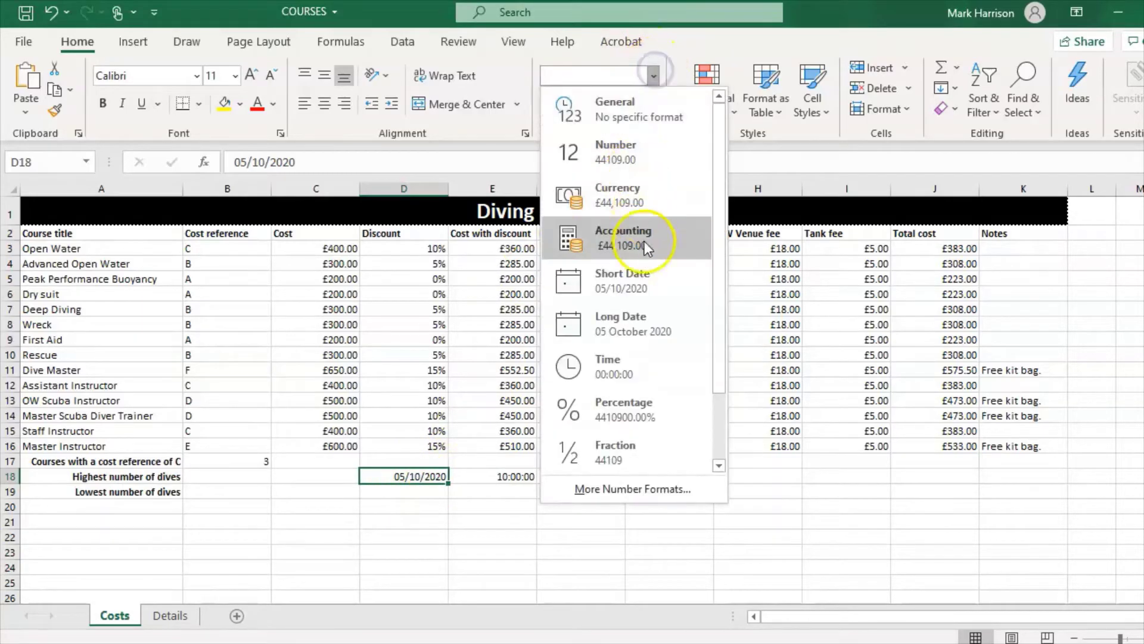
left_click(631, 330)
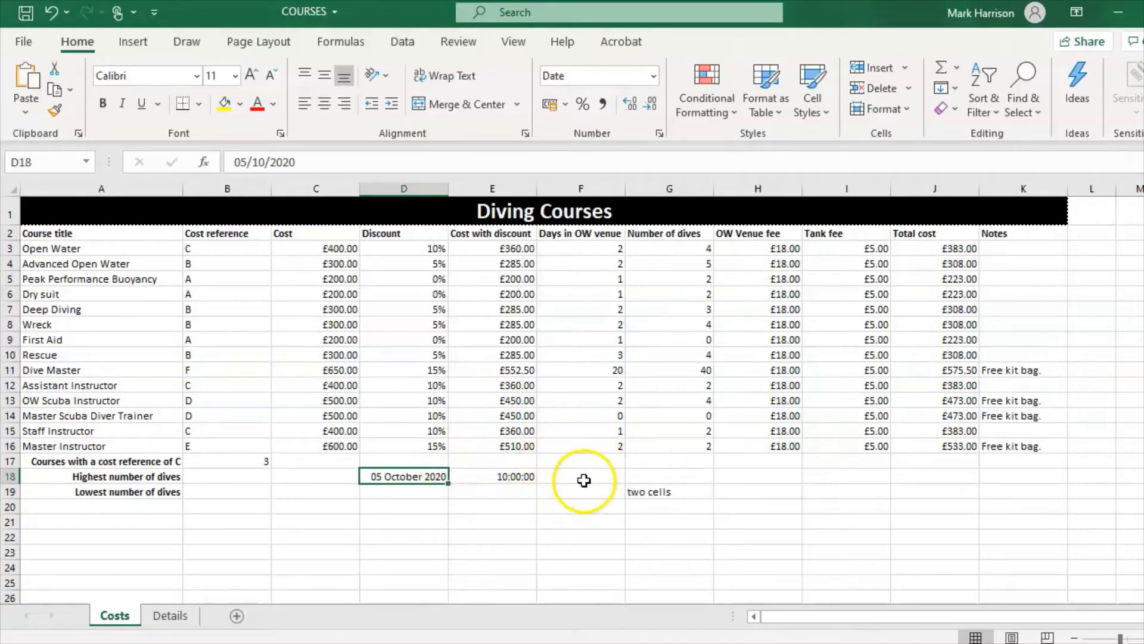
left_click(644, 488)
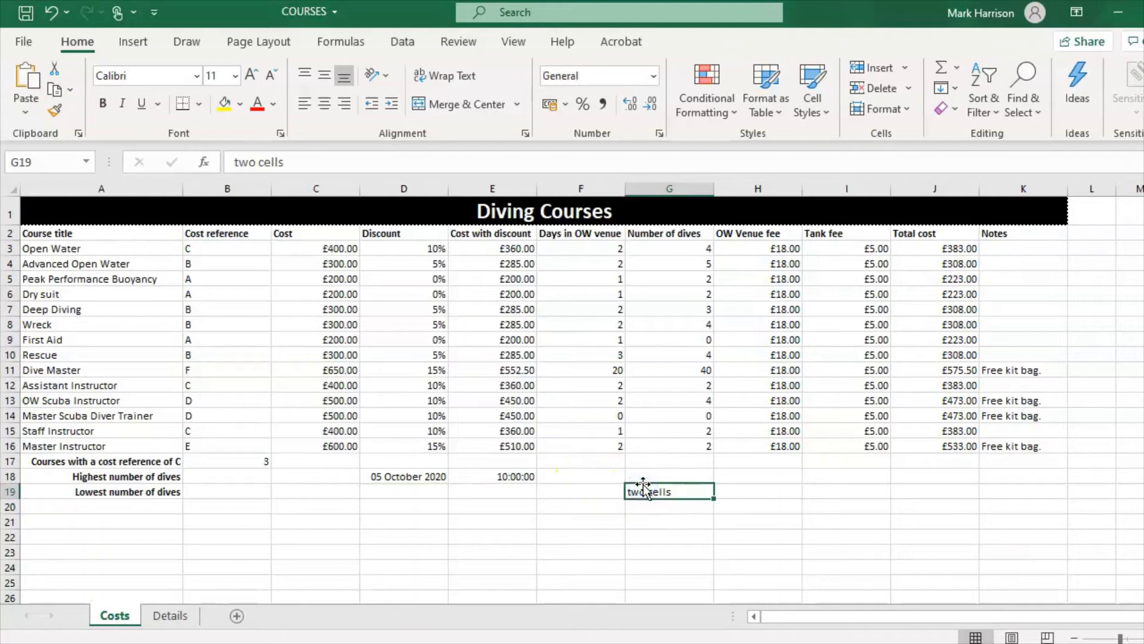
Apply the Time format to cell E18
left_click(500, 475)
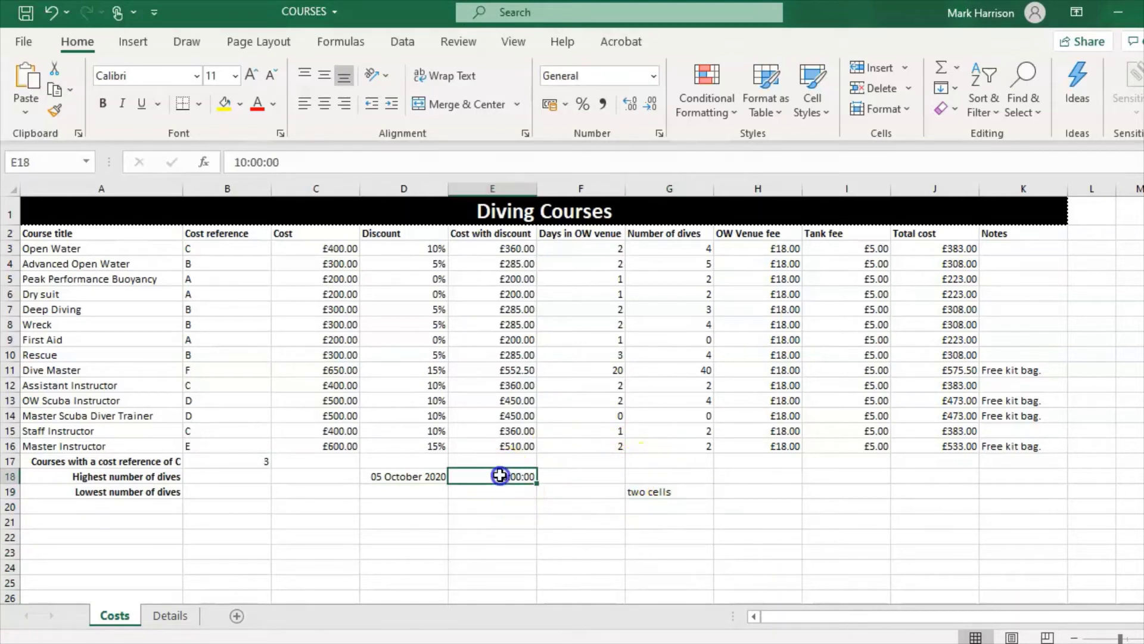
left_click(653, 79)
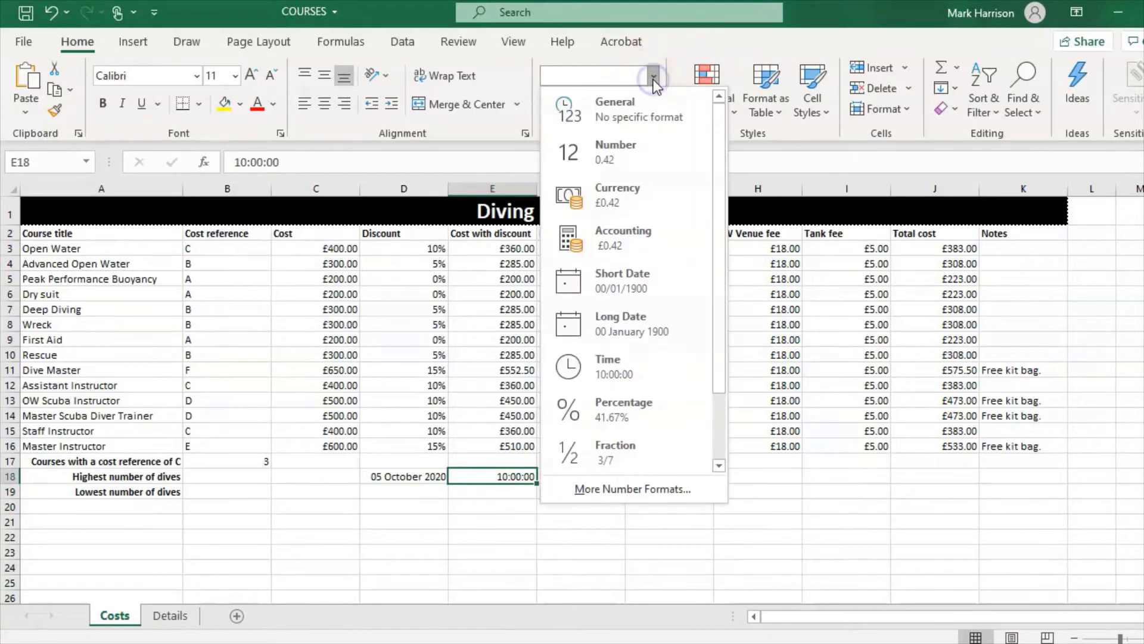
left_click_drag(723, 350, 725, 428)
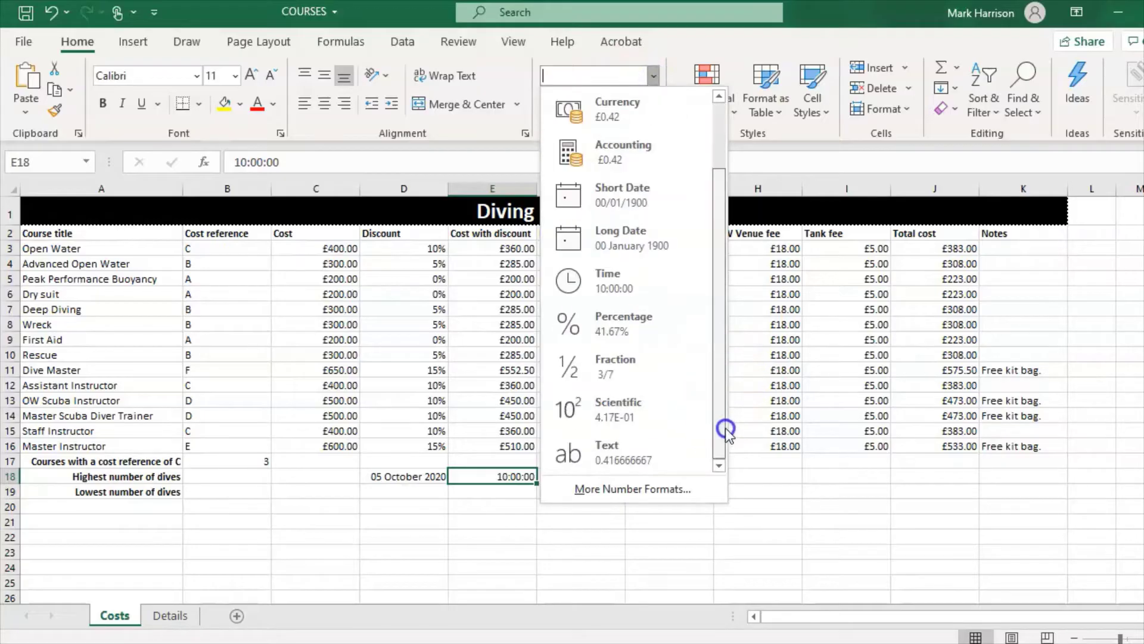
left_click(674, 288)
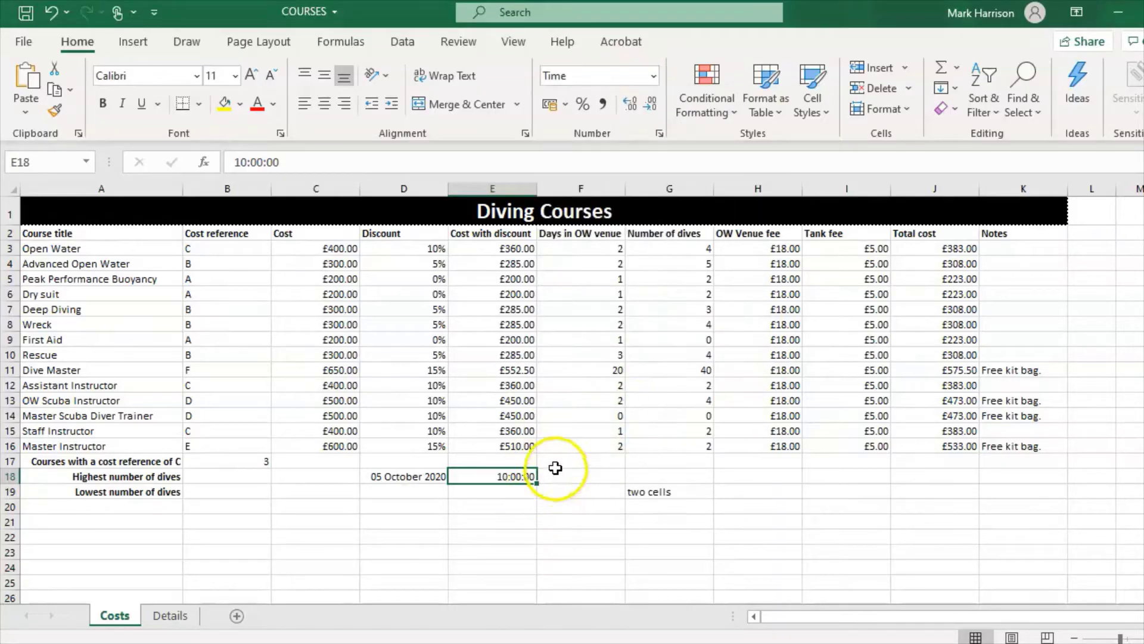
left_click(655, 99)
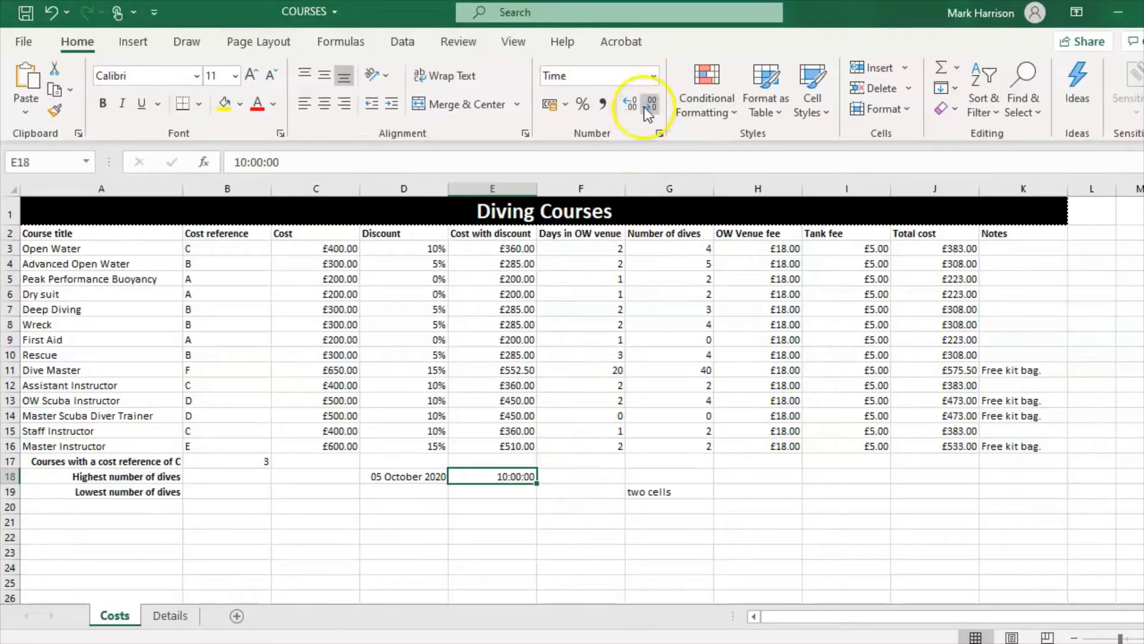
left_click(654, 76)
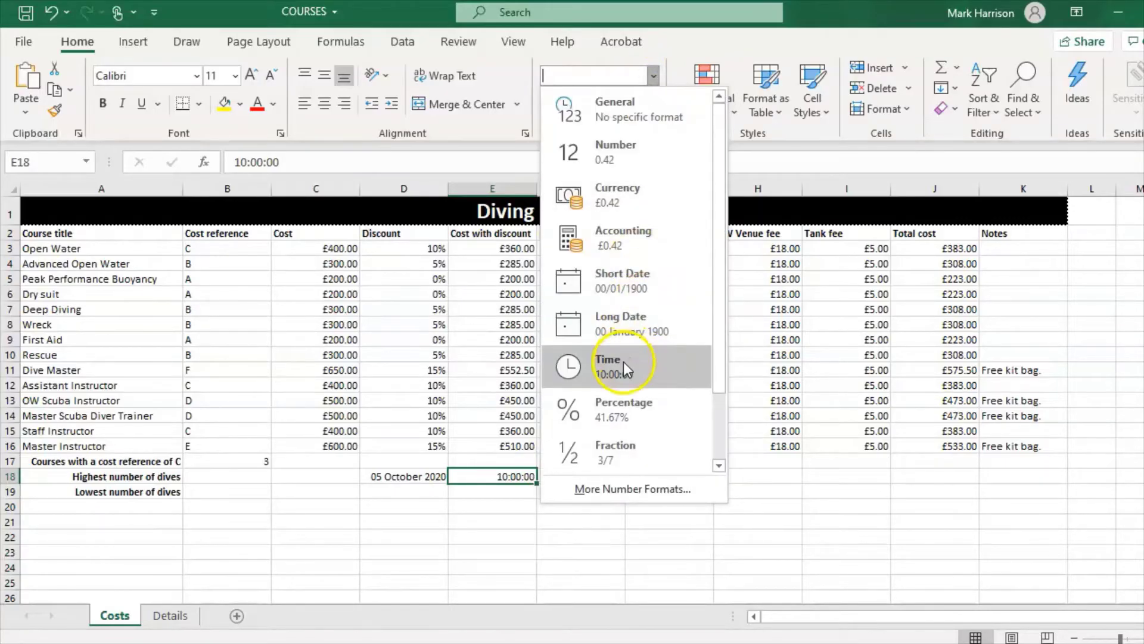
left_click(627, 486)
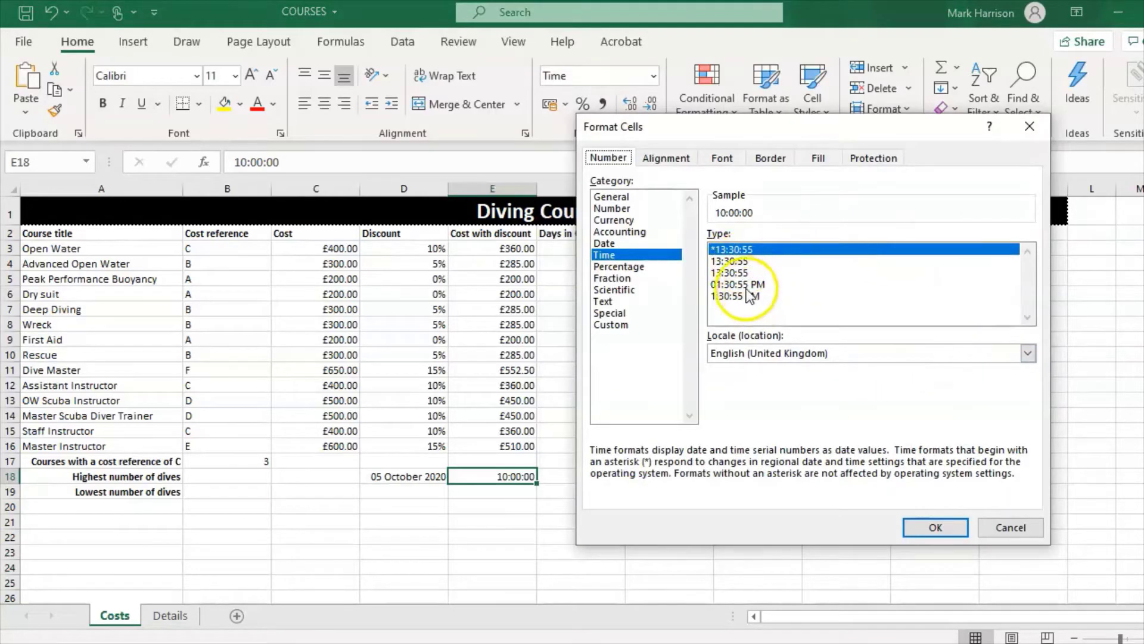
left_click(805, 353)
left_click(830, 330)
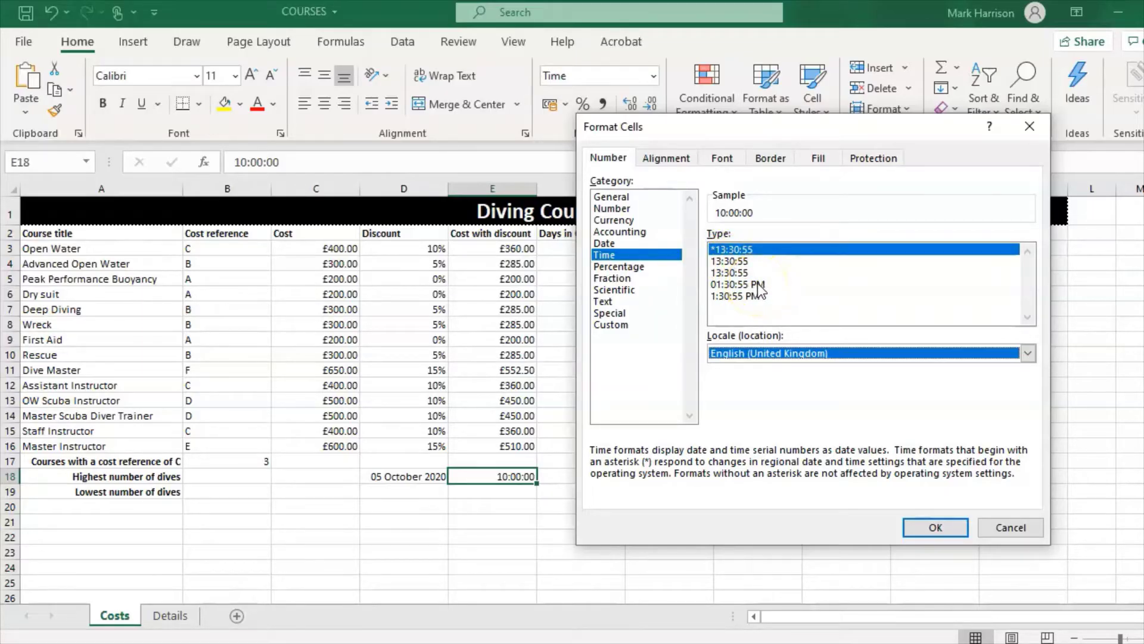
left_click(1010, 528)
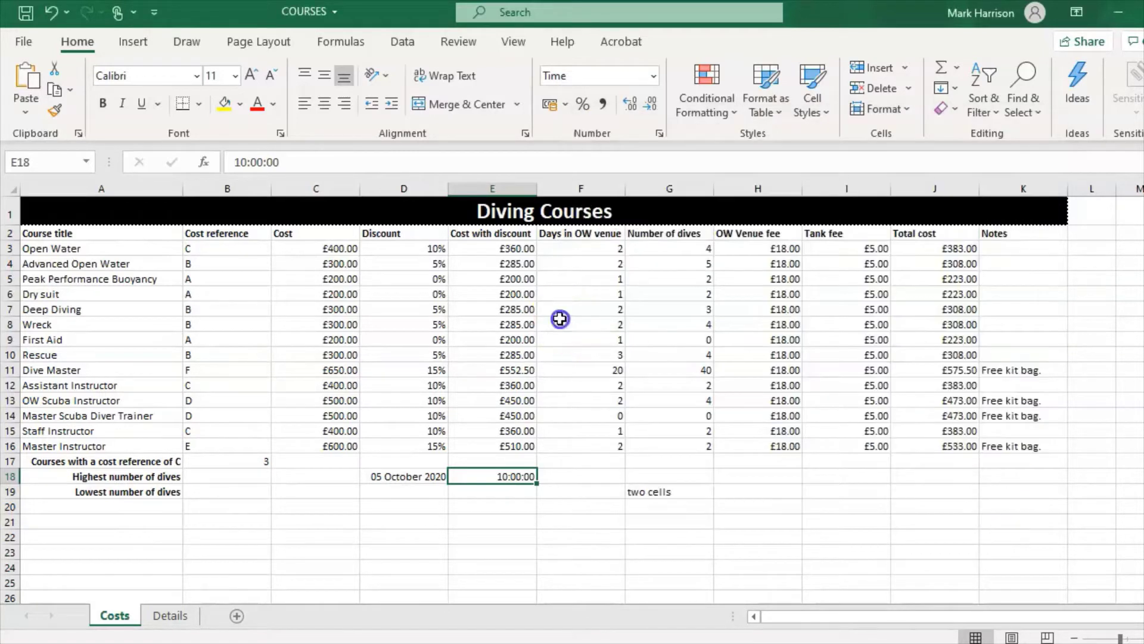
Narrow column E to about half its width and wrap the text of the "Cost with discount" heading in E2
left_click(560, 319)
left_click(407, 233)
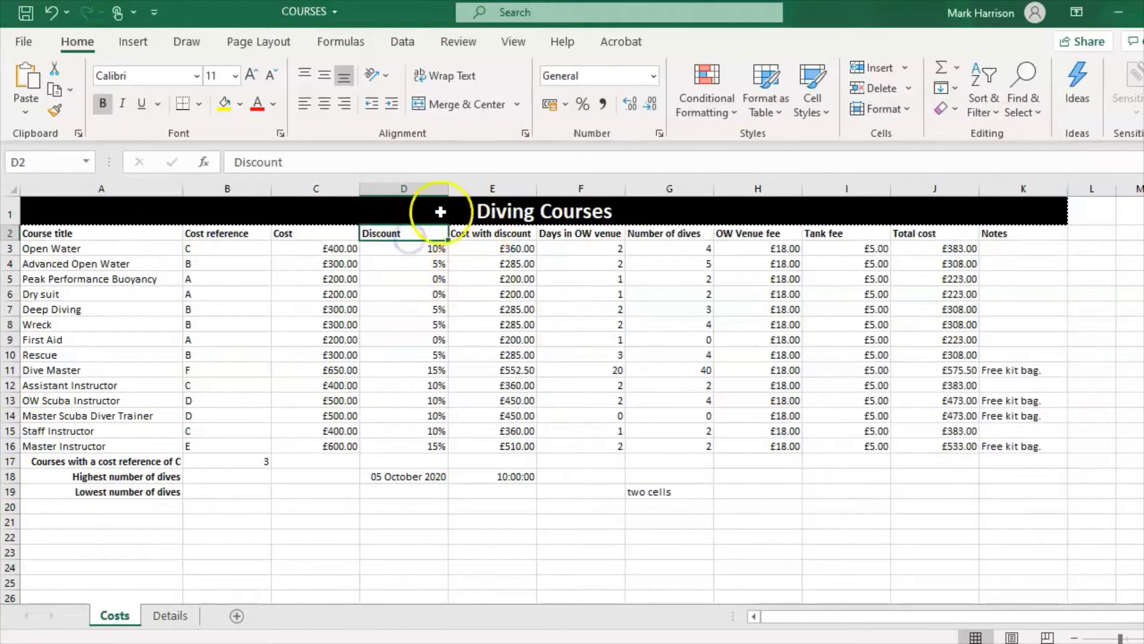
left_click_drag(537, 188, 491, 191)
left_click(486, 230)
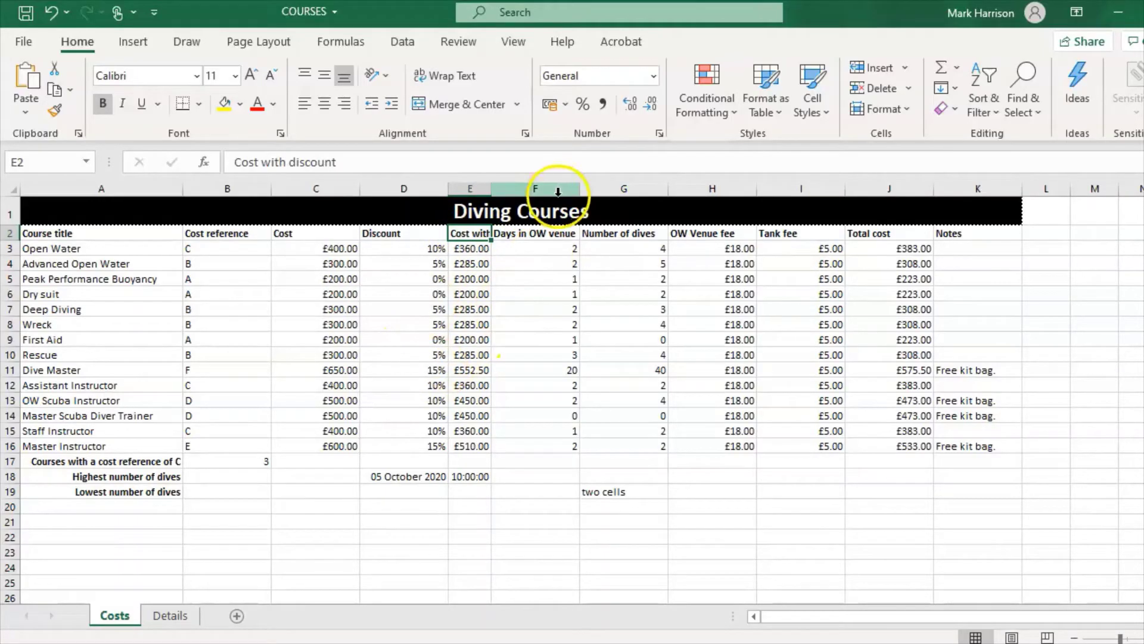
left_click(440, 82)
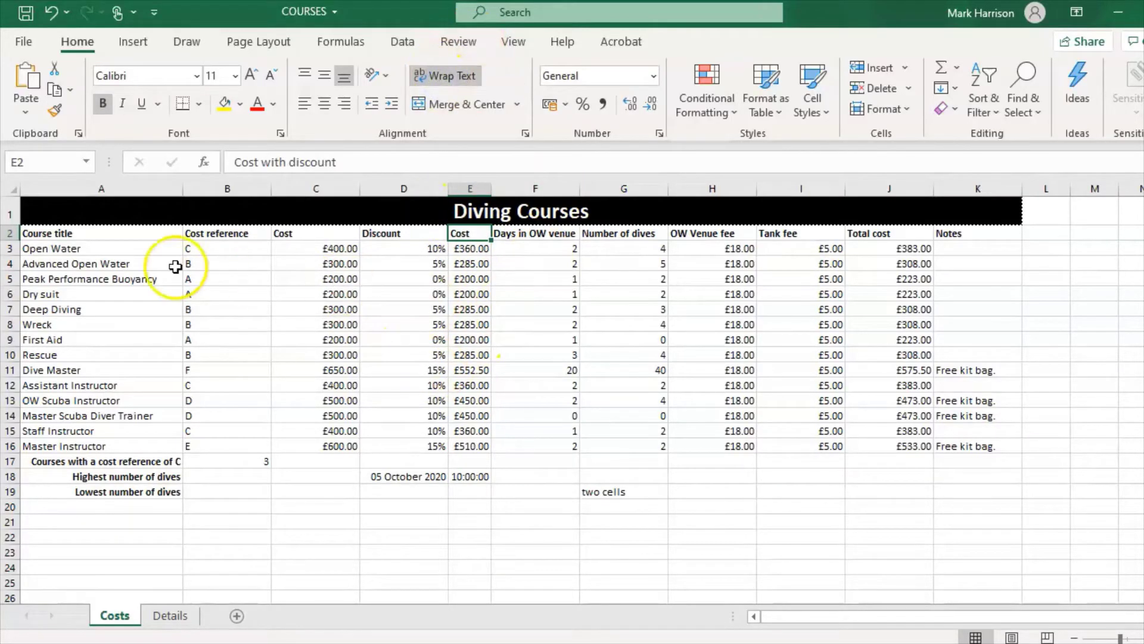
Auto-fit the height of row 2 and try different alignments on the E2 heading, finishing with bottom and left alignment
double_click(12, 240)
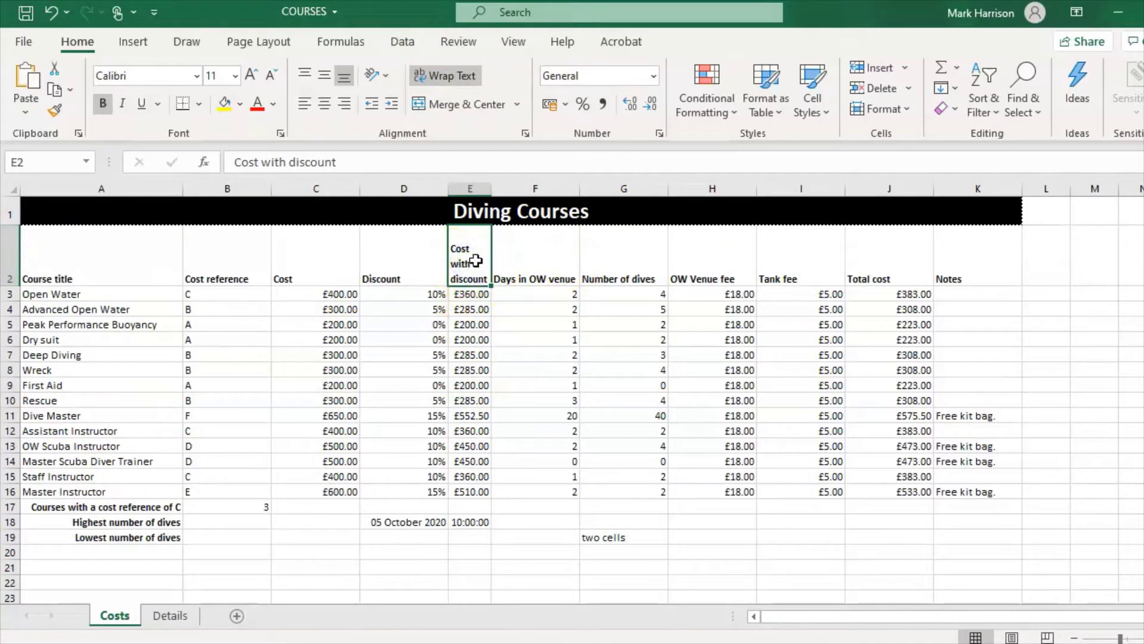
left_click(305, 74)
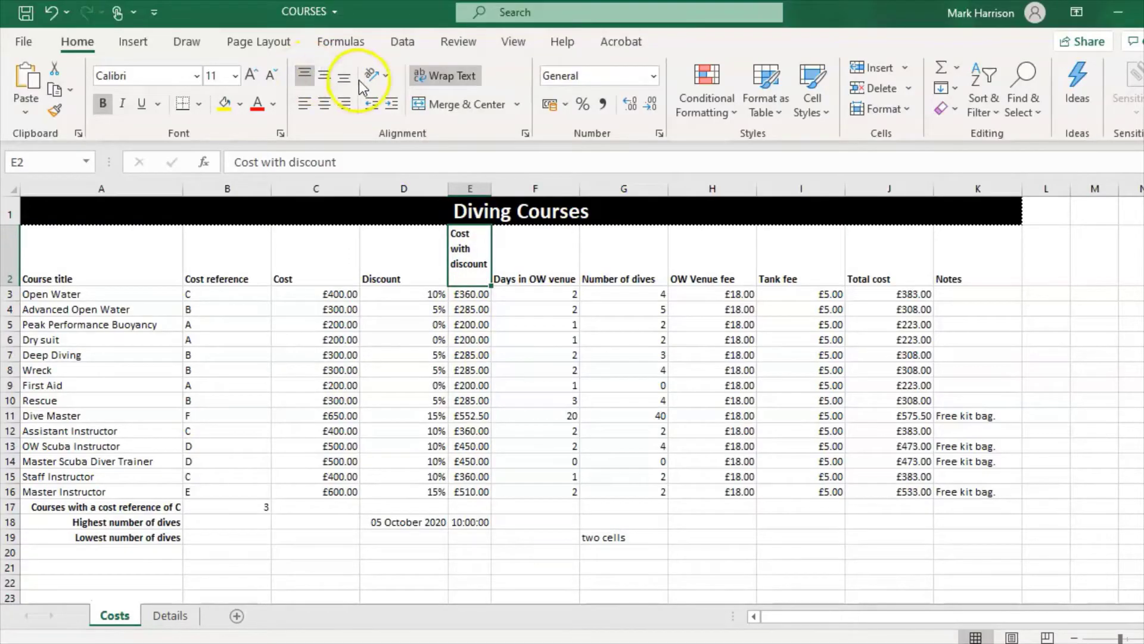
left_click(341, 78)
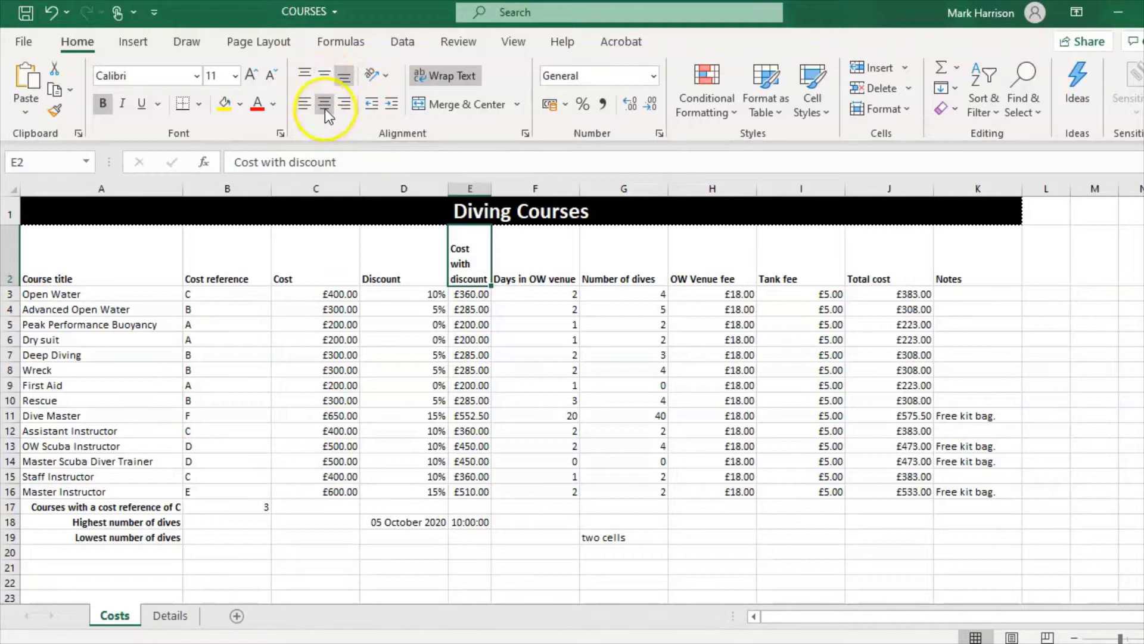
left_click(324, 105)
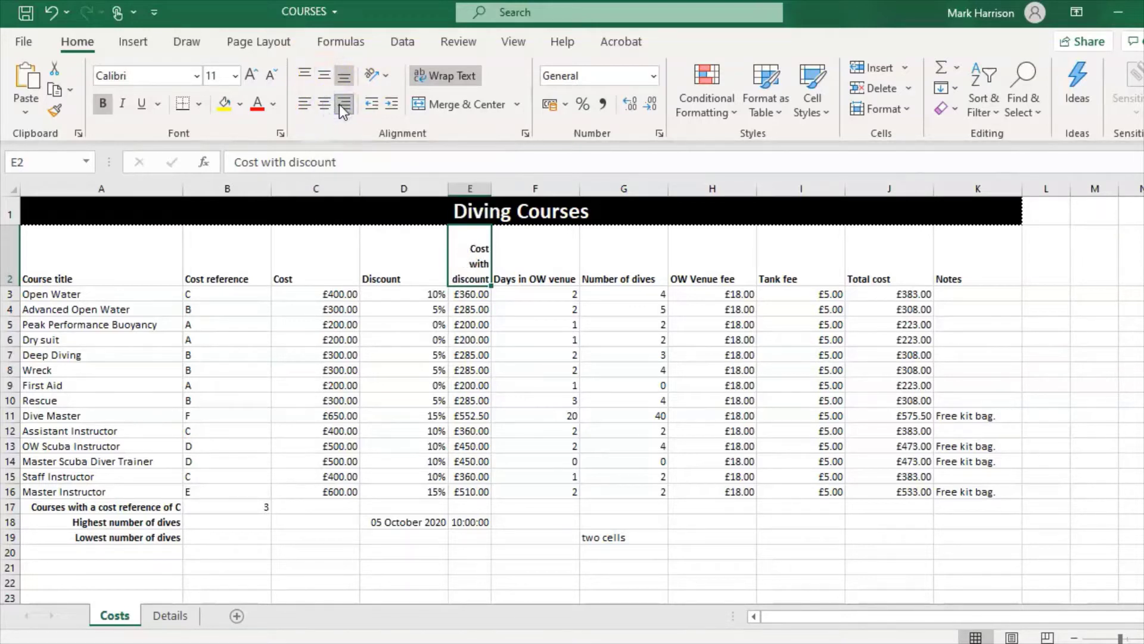
left_click(305, 105)
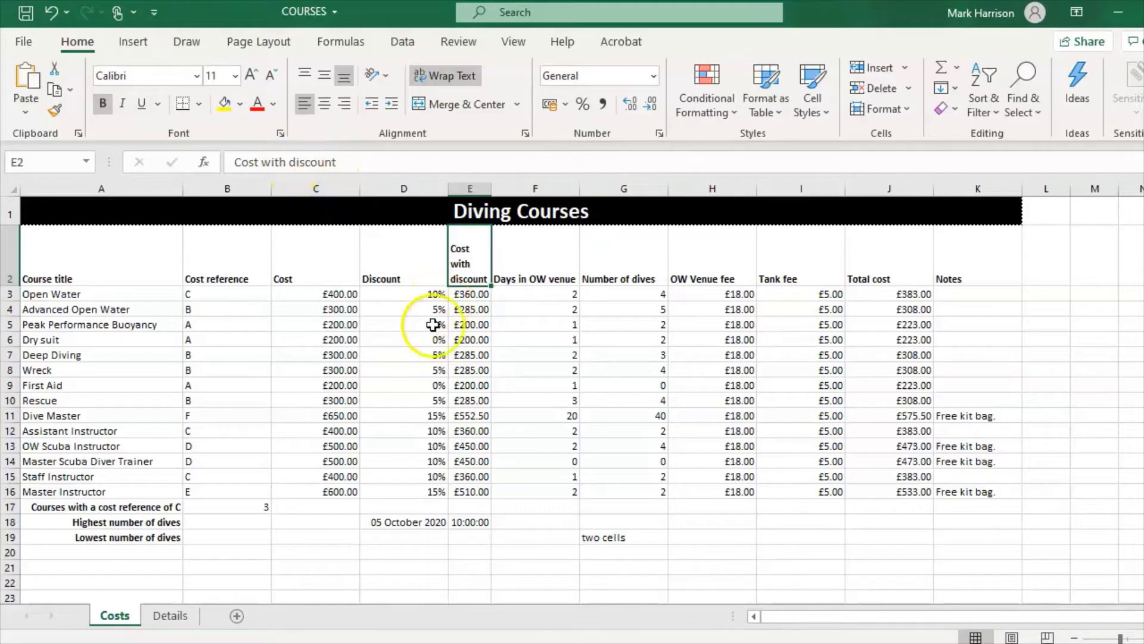
Reduce the height of row 2 and auto-fit it again, twice, and auto-fit the width of column E
left_click(382, 374)
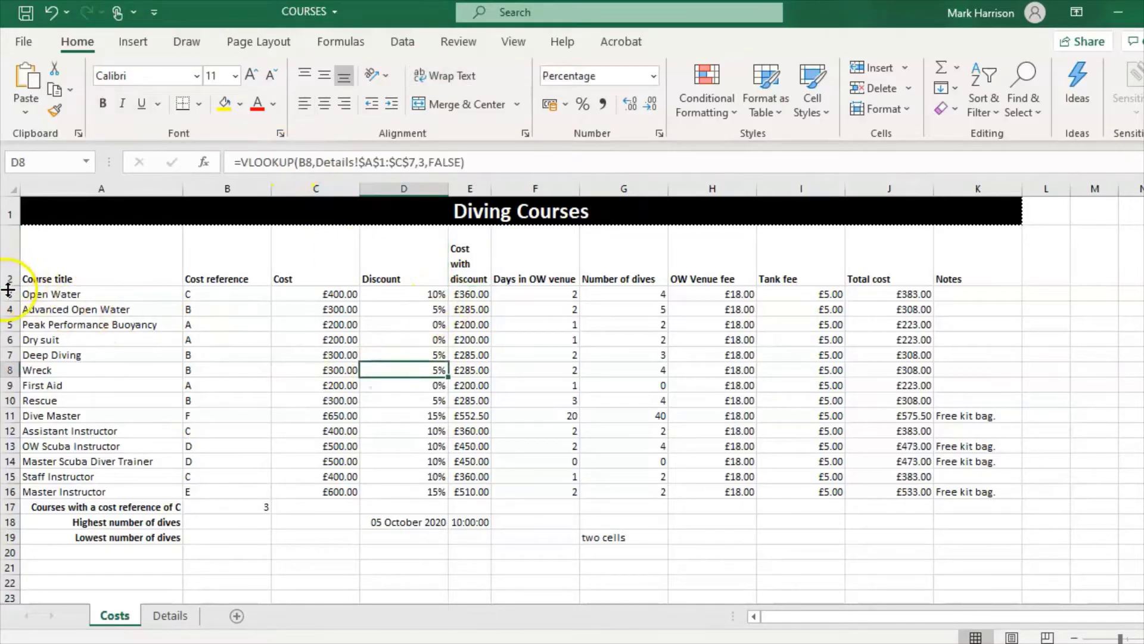
left_click_drag(8, 287, 10, 248)
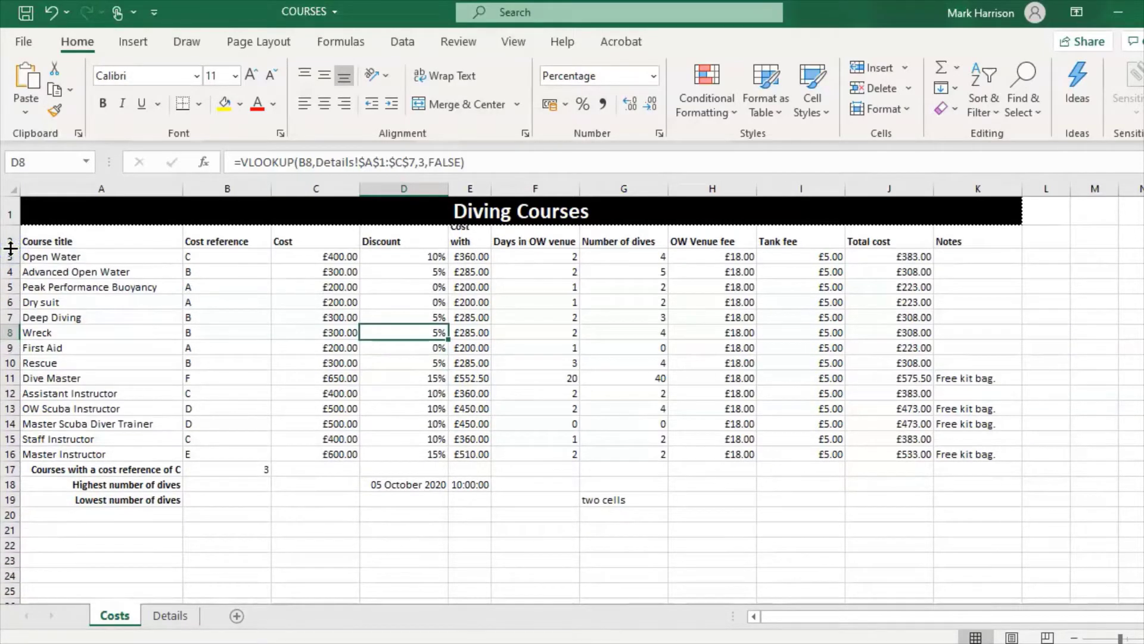
double_click(11, 248)
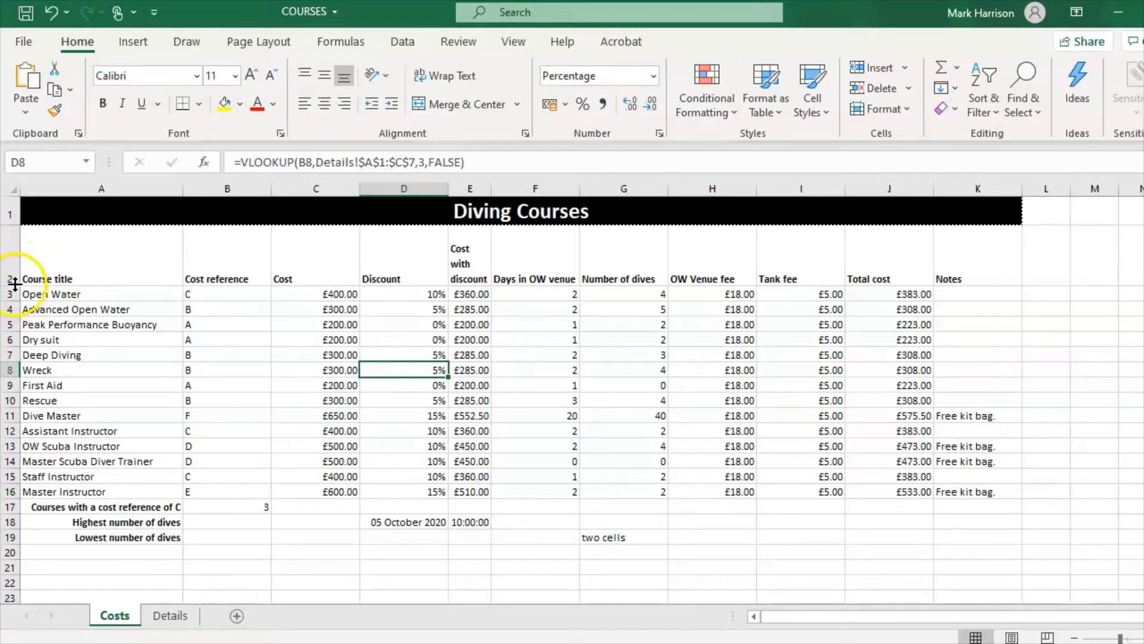
left_click_drag(14, 285, 11, 243)
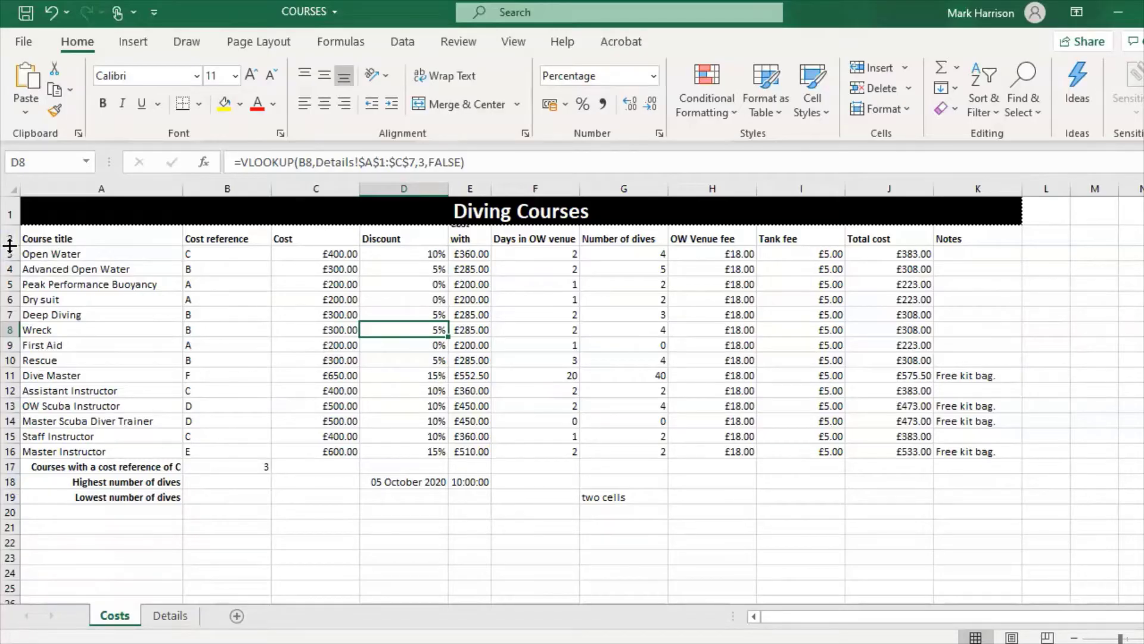
double_click(9, 245)
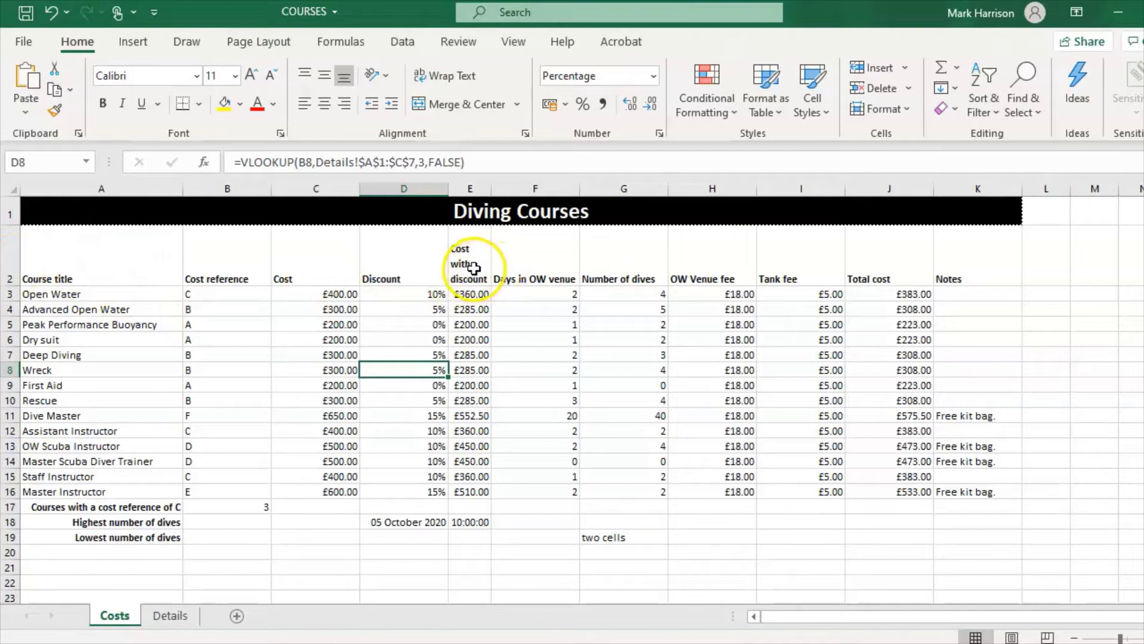
double_click(493, 191)
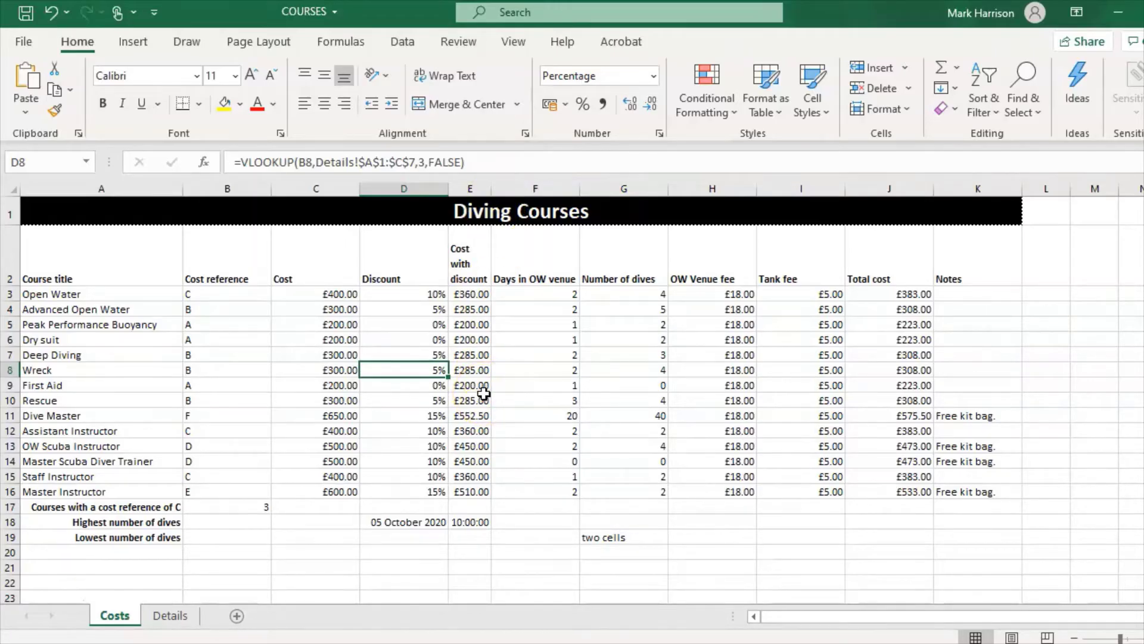
Hide the worksheet gridlines and show them again, twice, selecting a few cells in between
left_click(223, 354)
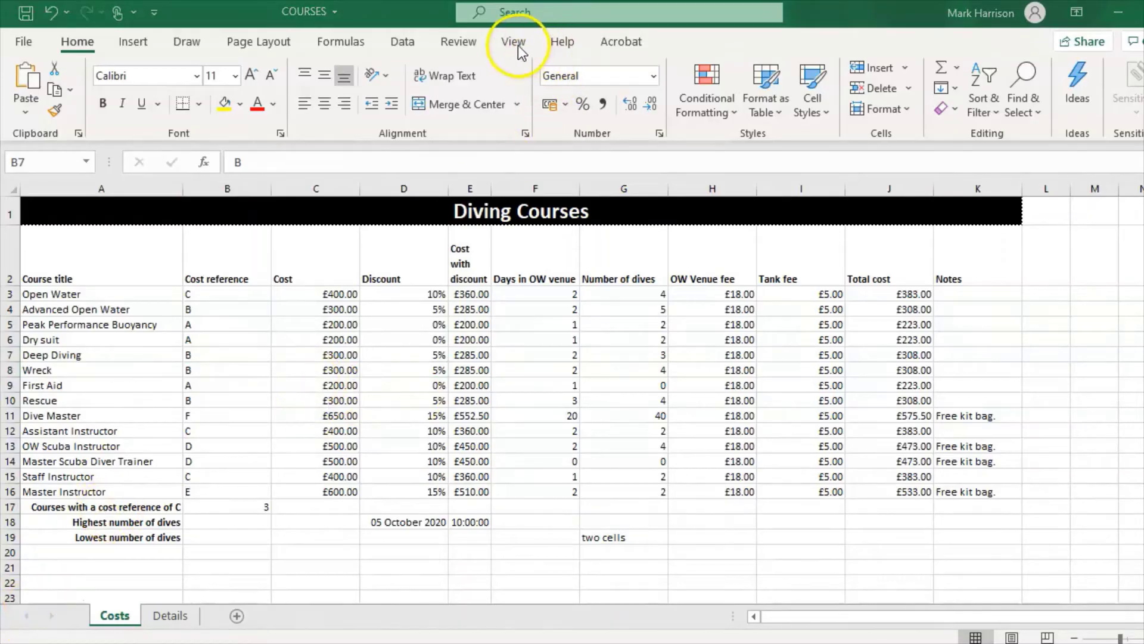
left_click(513, 48)
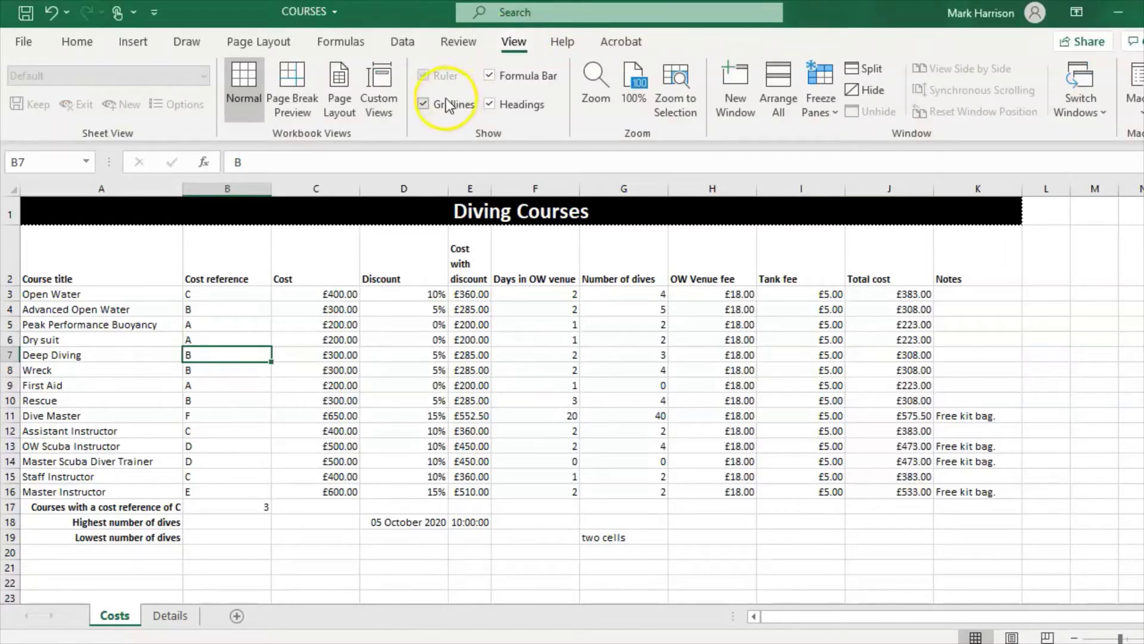
left_click(425, 104)
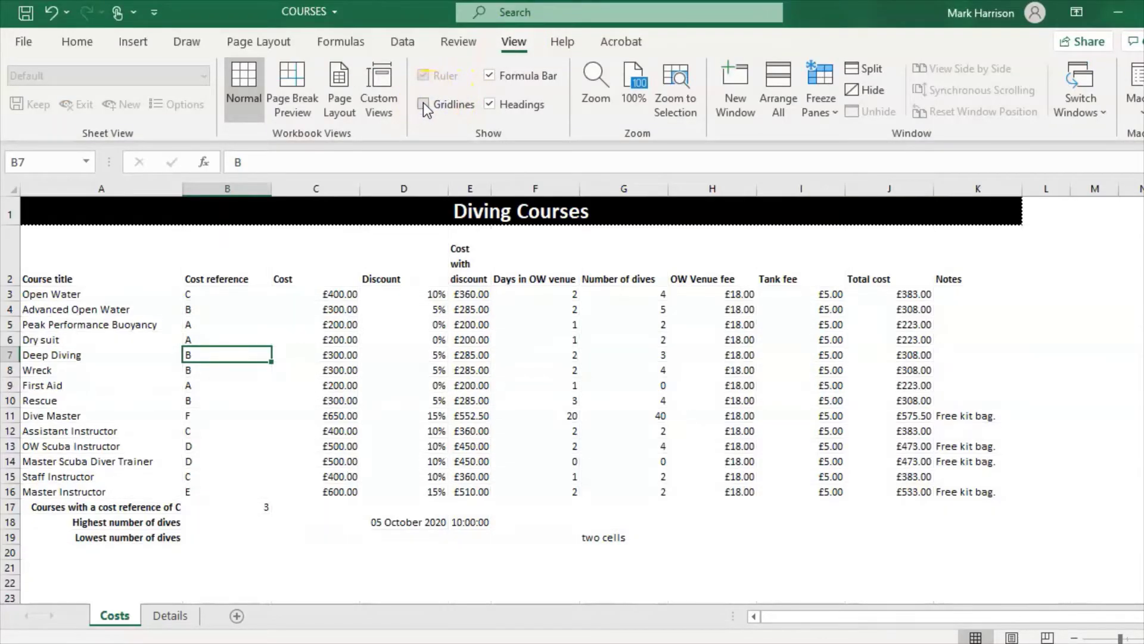
left_click(425, 105)
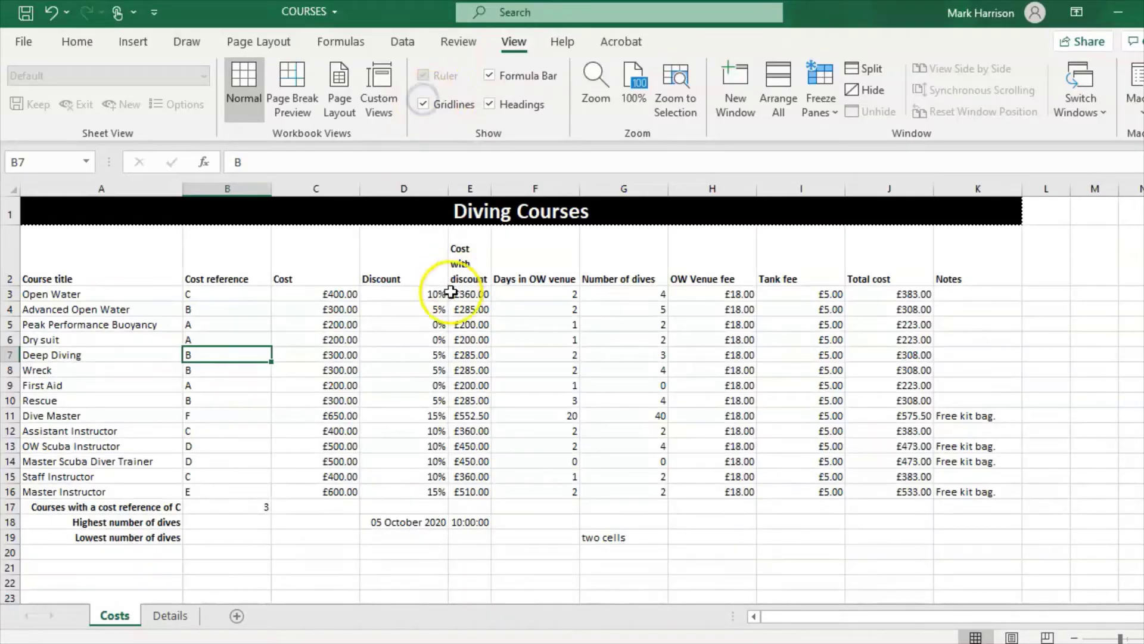
left_click(420, 325)
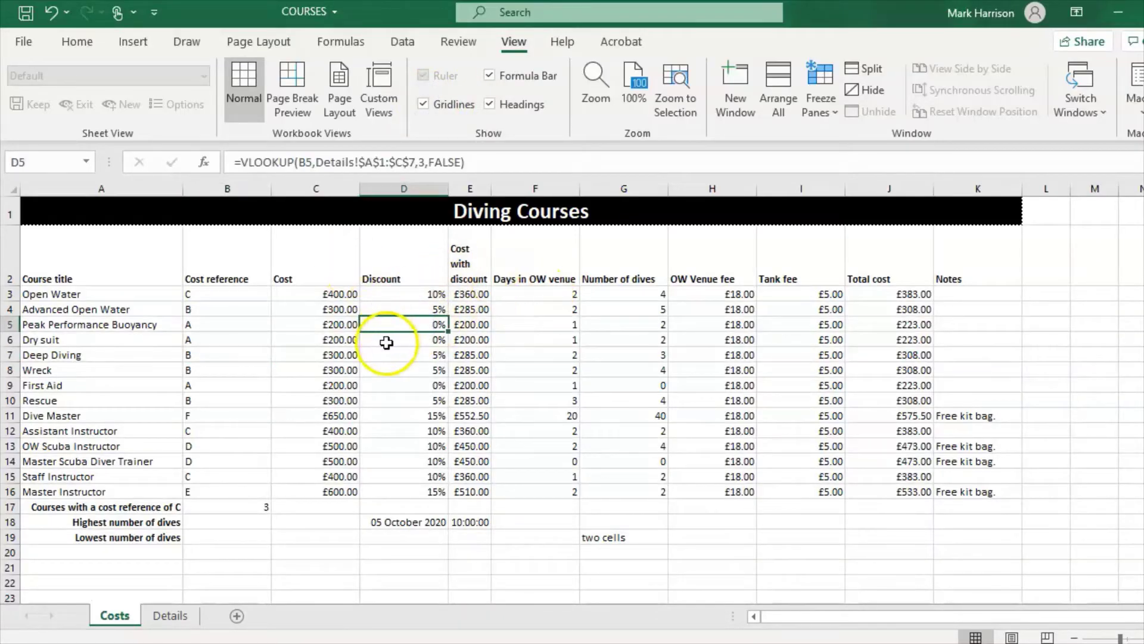
left_click(370, 385)
left_click(396, 294)
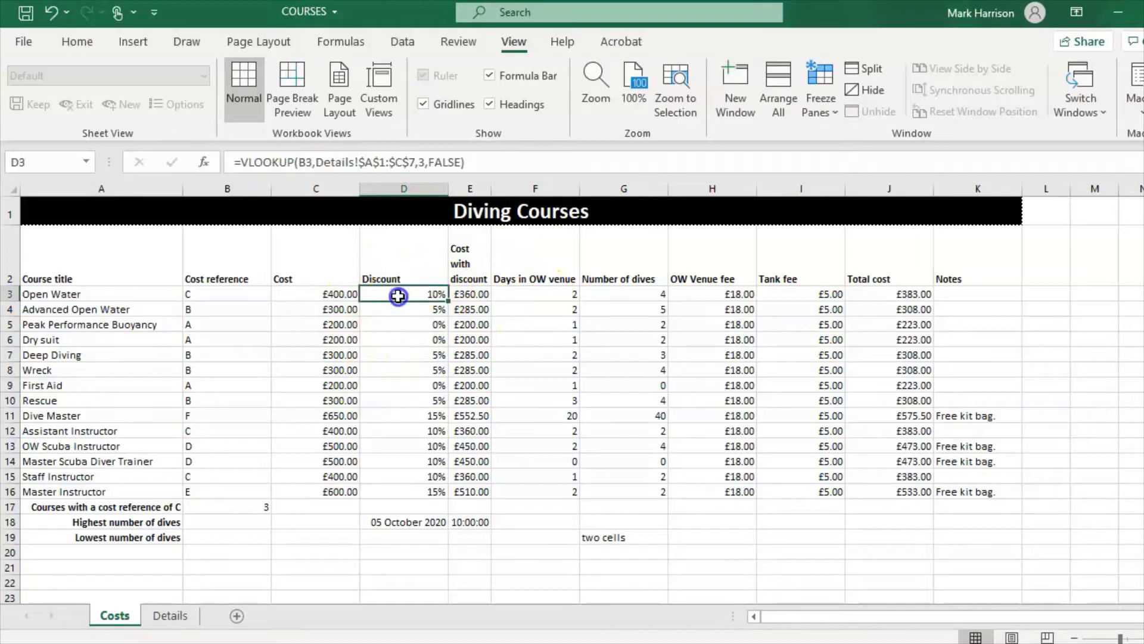
left_click(421, 105)
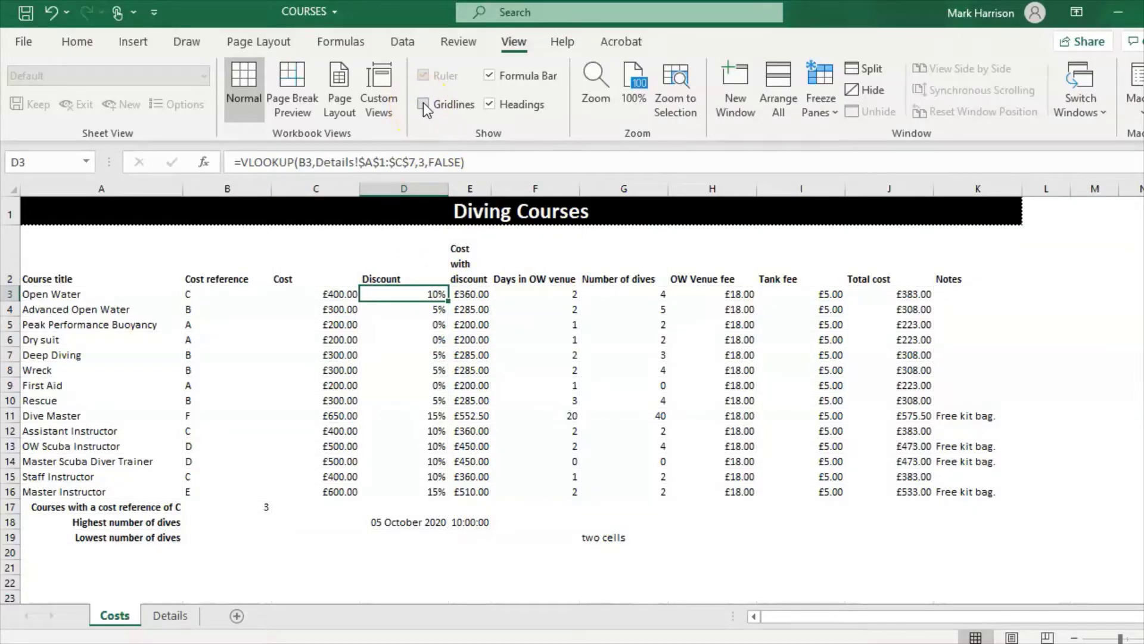
left_click(423, 104)
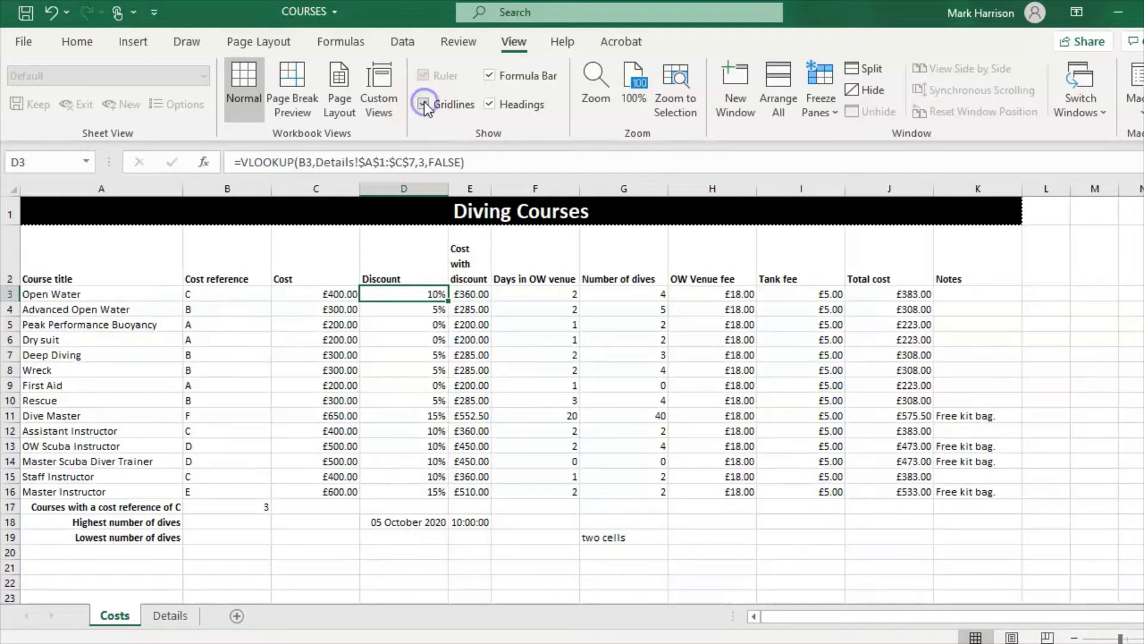
left_click(402, 368)
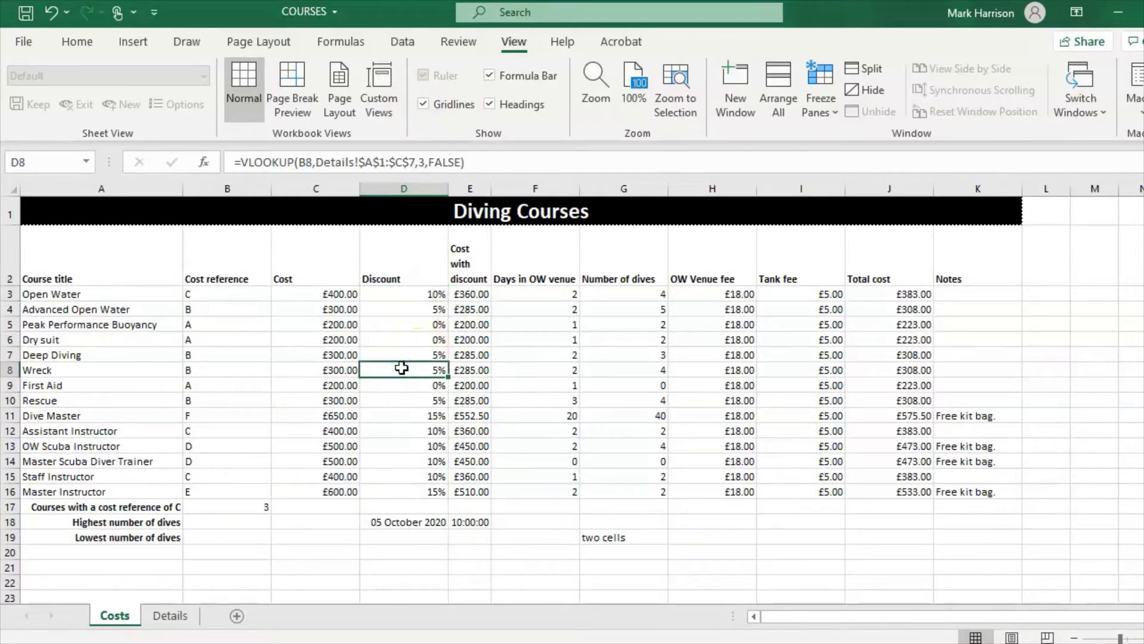
left_click(457, 281)
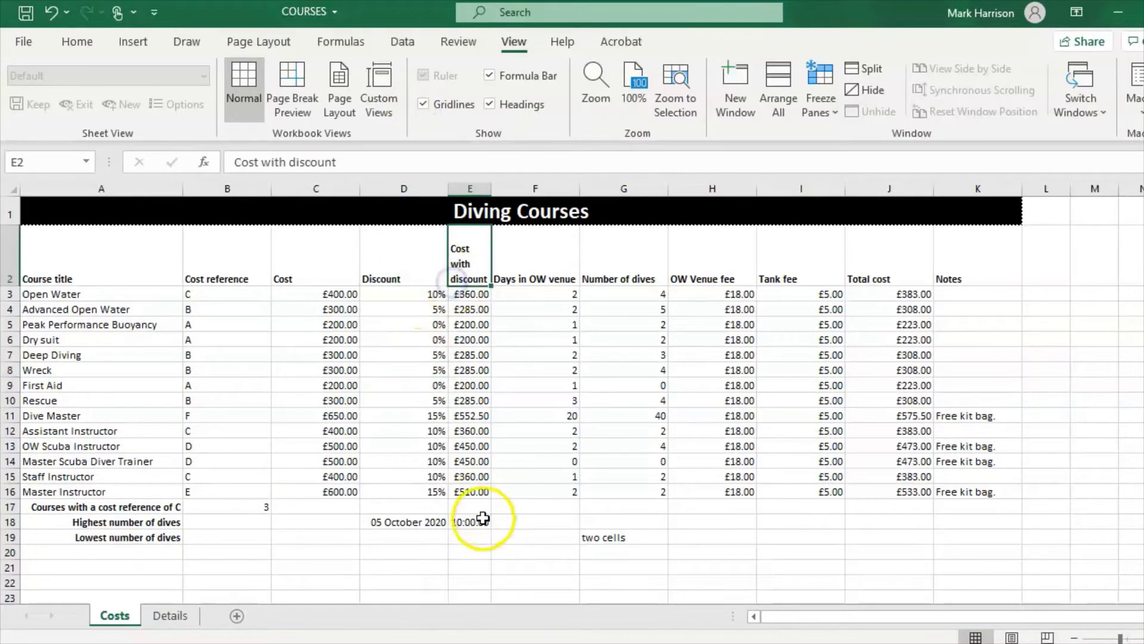
Merge and centre cells G19:H19 and view the merged cell's alignment settings without changing them
left_click(605, 537)
left_click_drag(606, 537, 695, 541)
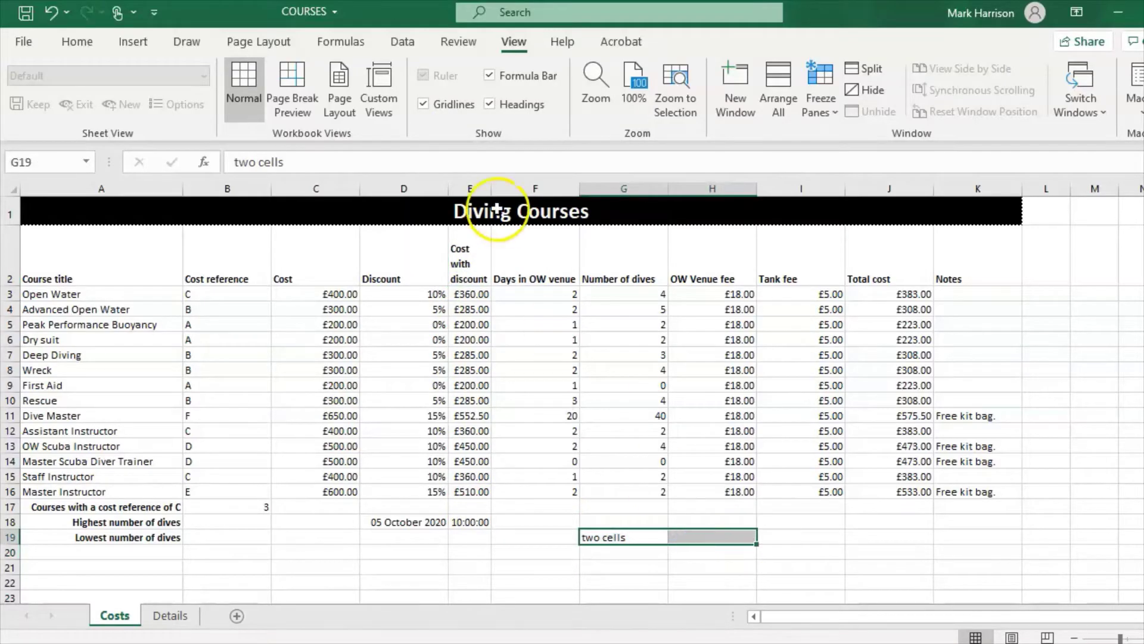
left_click(84, 43)
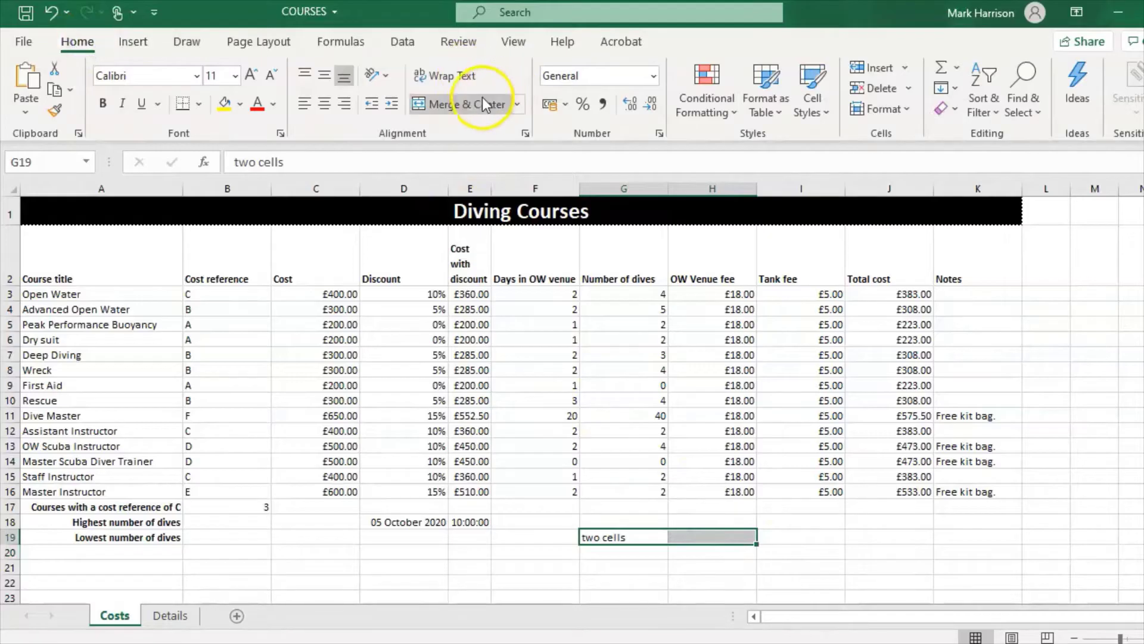
left_click(460, 105)
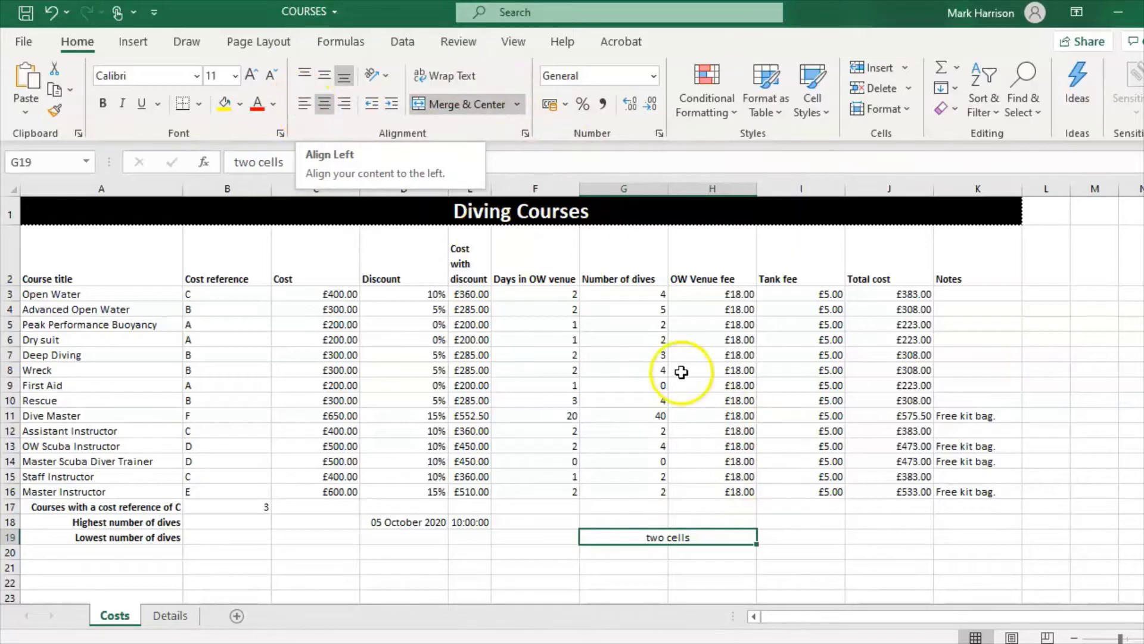
left_click(525, 134)
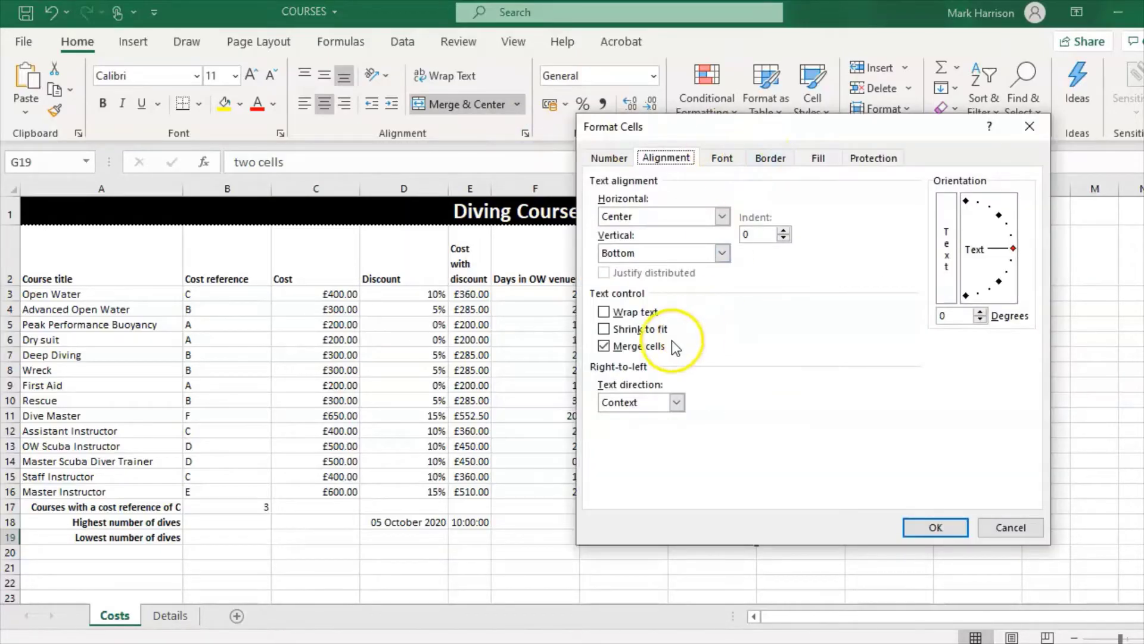
left_click(999, 528)
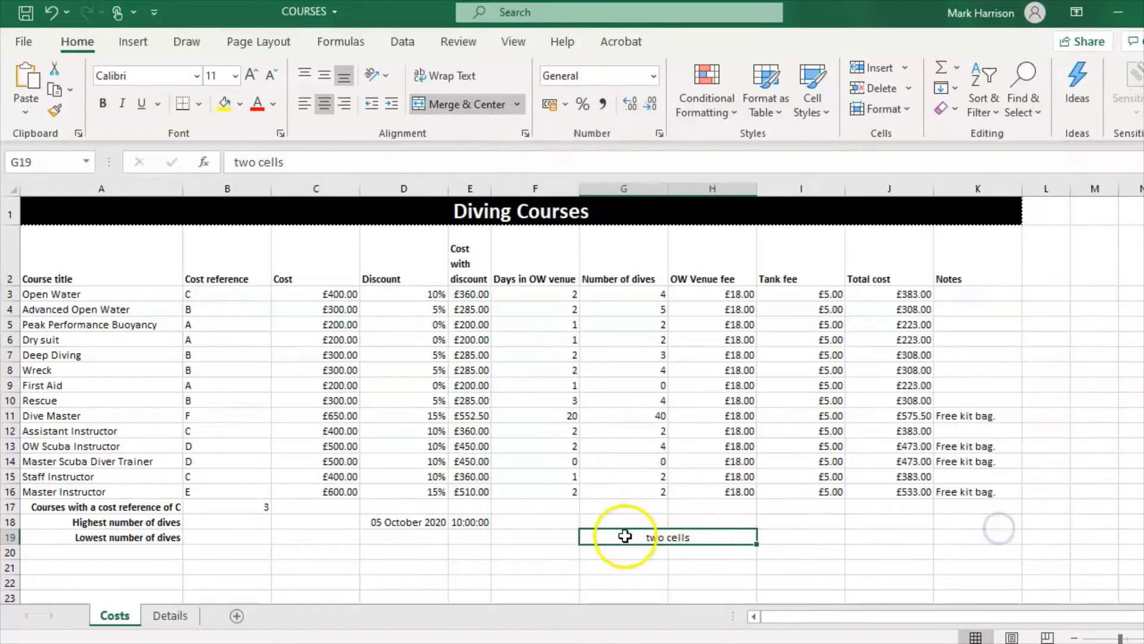
Unmerge cells G19:H19 and view the other available merge options without applying one
left_click(647, 538)
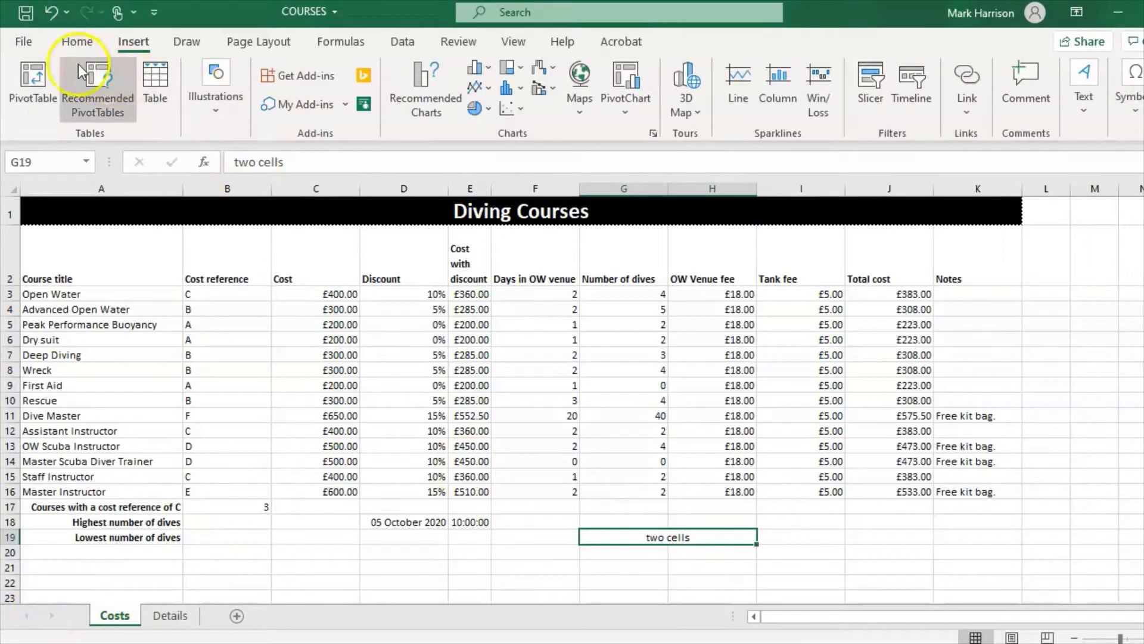
left_click(77, 42)
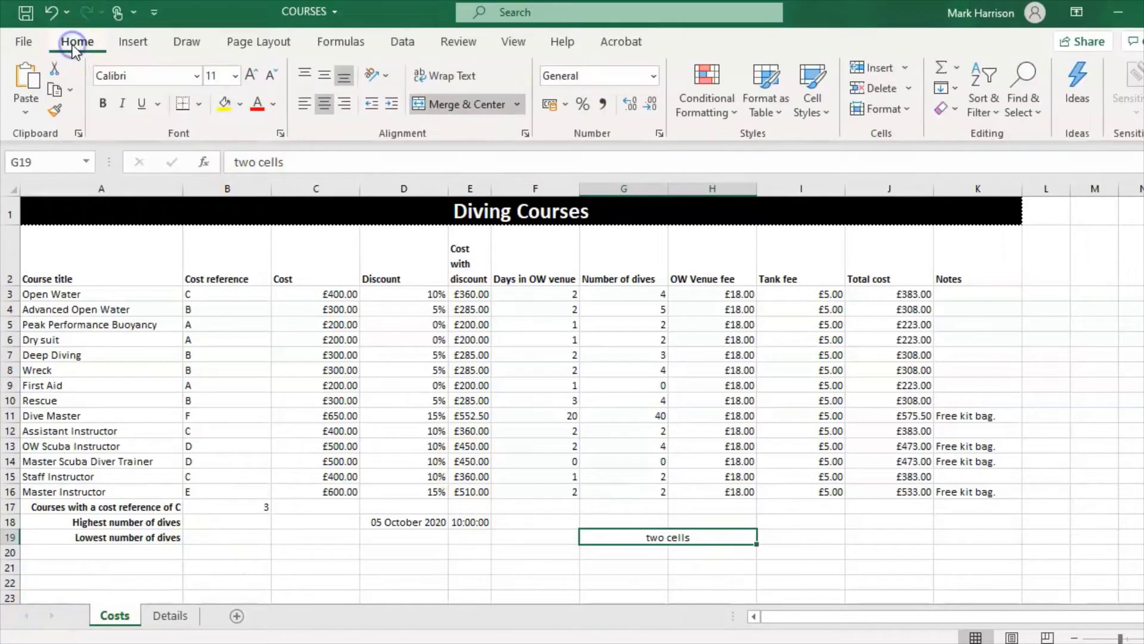
left_click(473, 108)
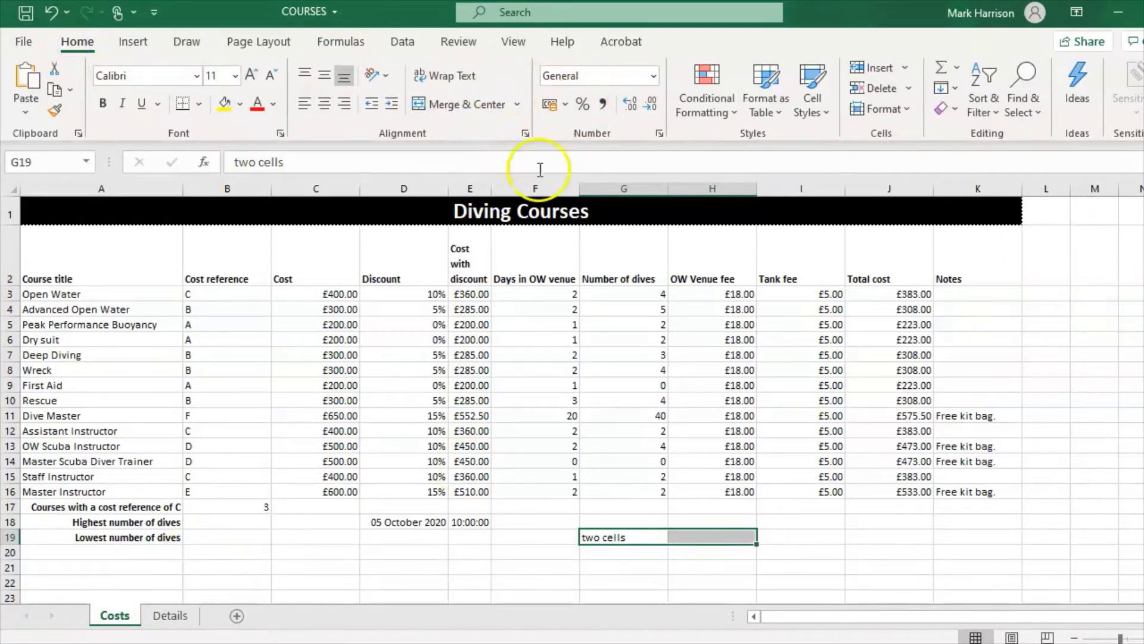
left_click(519, 101)
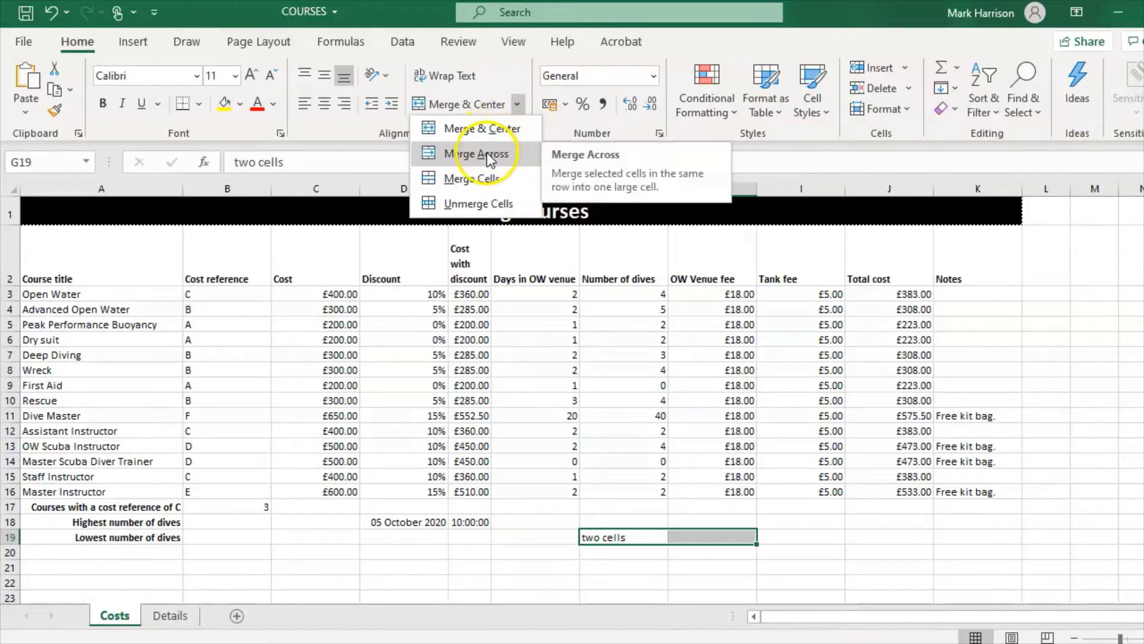
left_click(690, 389)
left_click(734, 515)
left_click(625, 543)
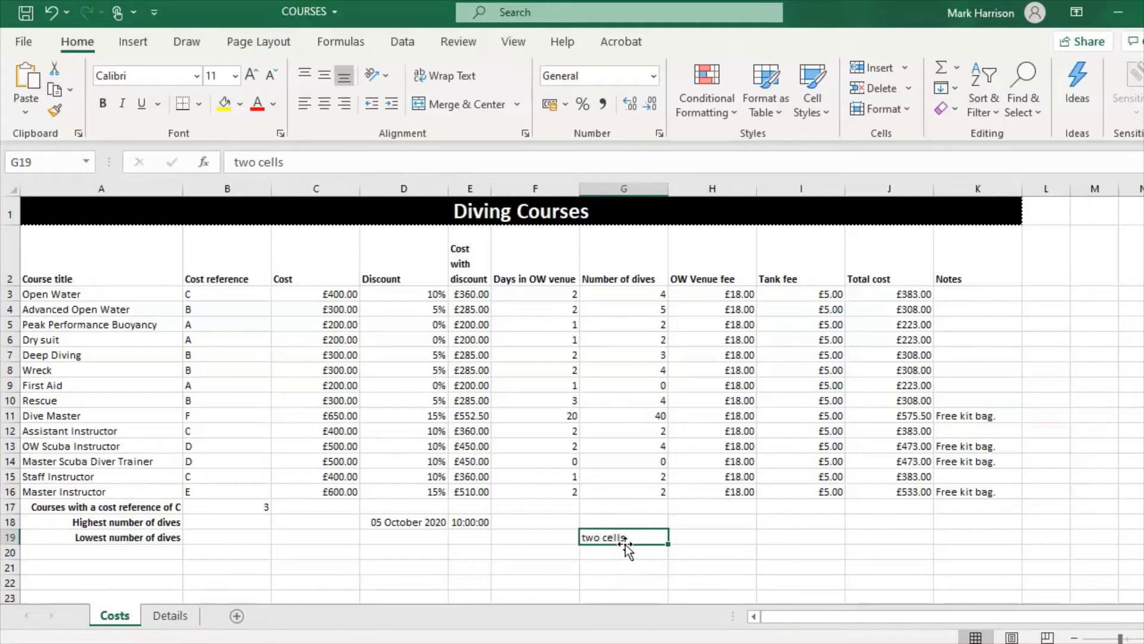
Apply Thick Outside Borders to cell F5, select another cell to check the border, and reselect F5
left_click(525, 328)
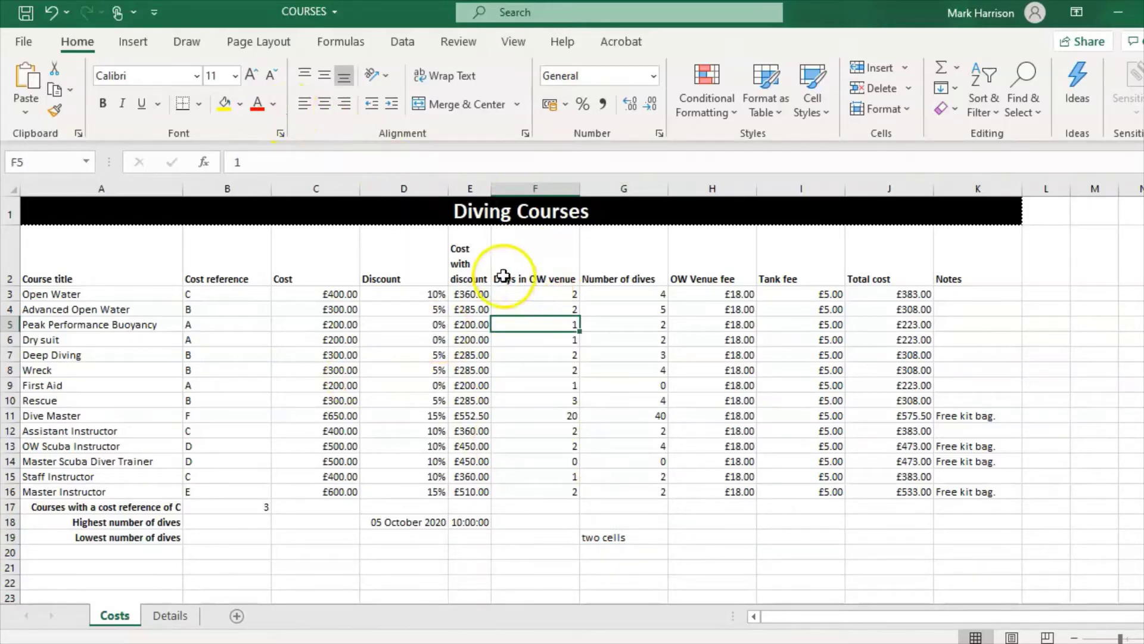
left_click(200, 105)
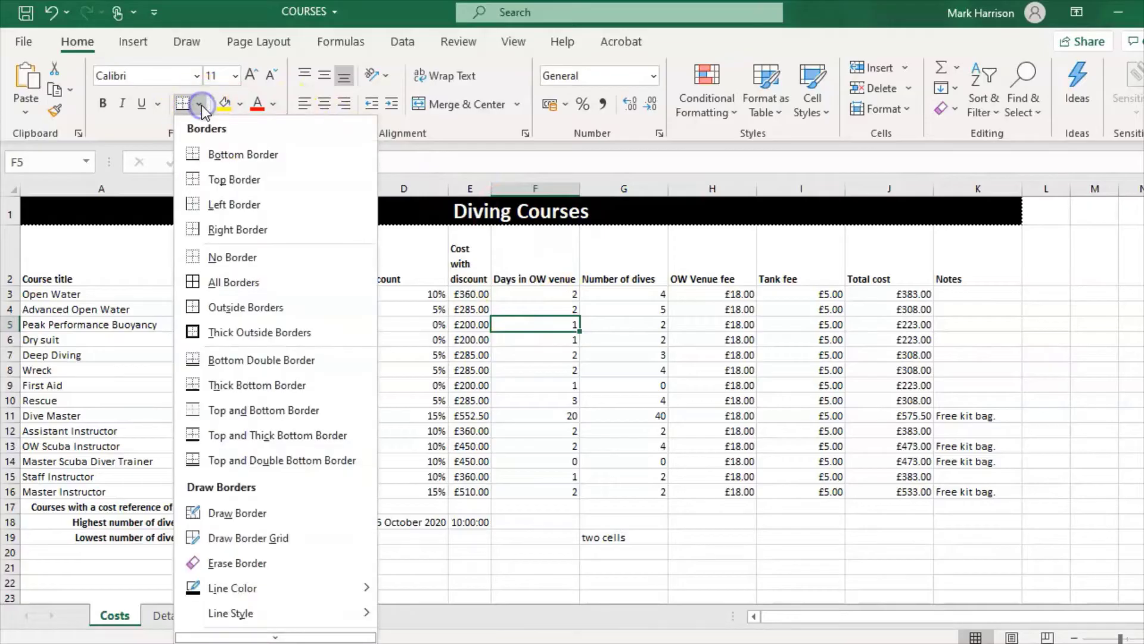
left_click(233, 331)
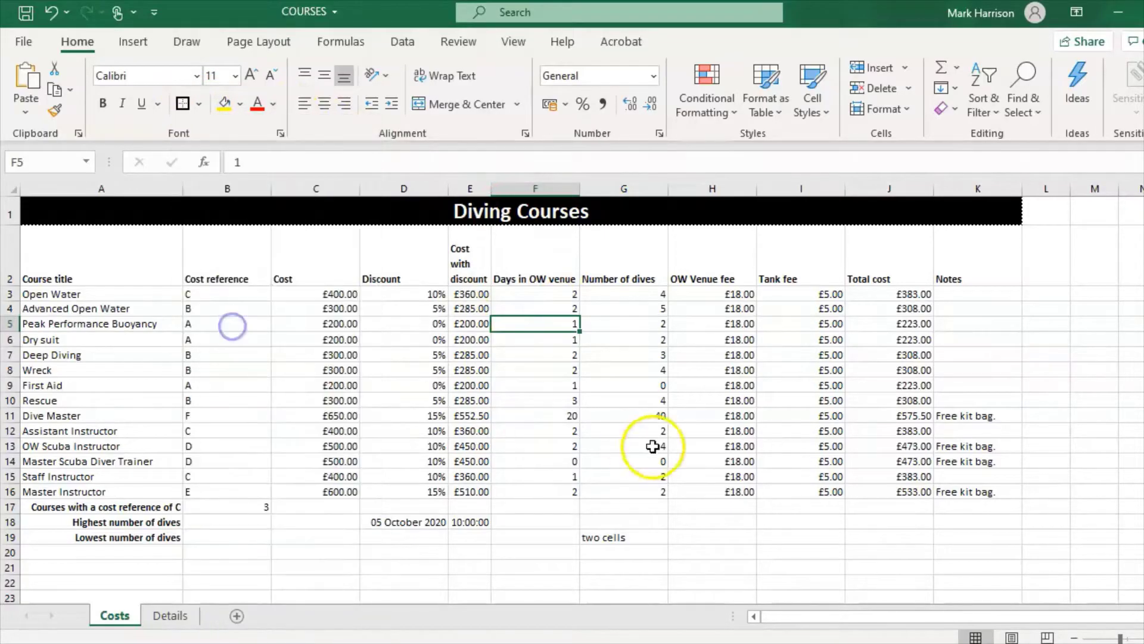
left_click(646, 447)
left_click(536, 325)
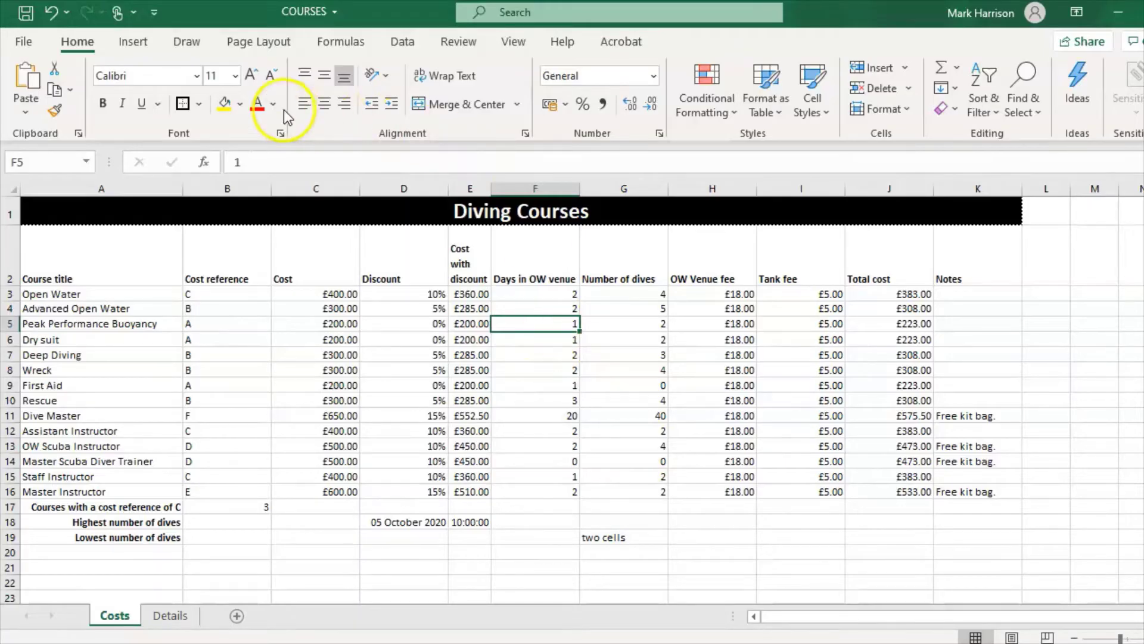
Fill cell F5 with yellow and view the available font colours without applying one
left_click(241, 105)
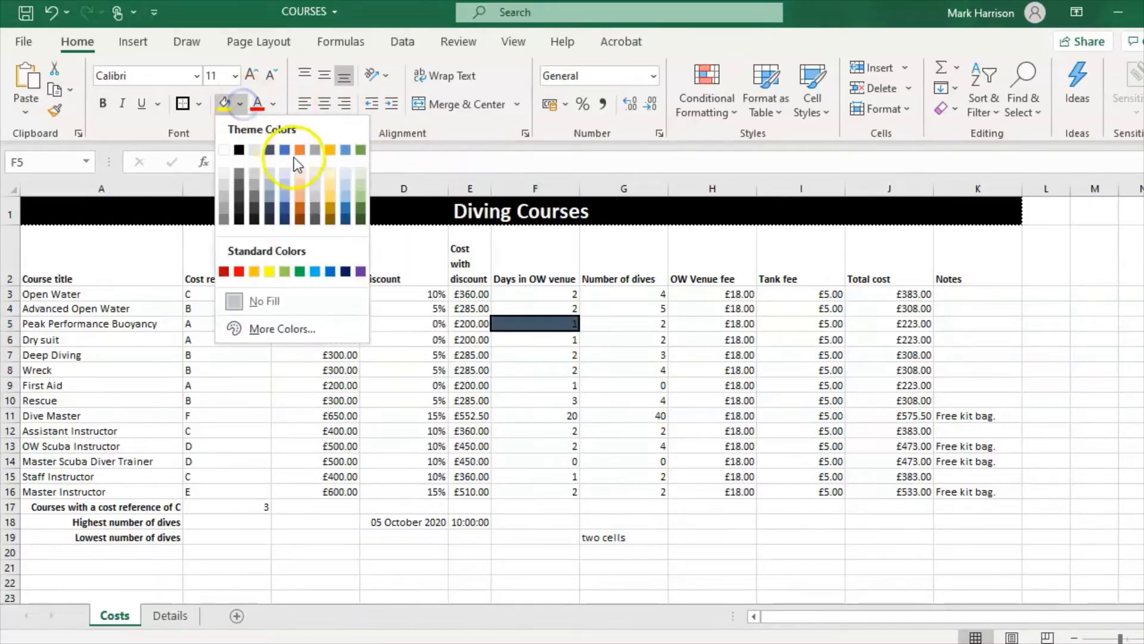
left_click(269, 270)
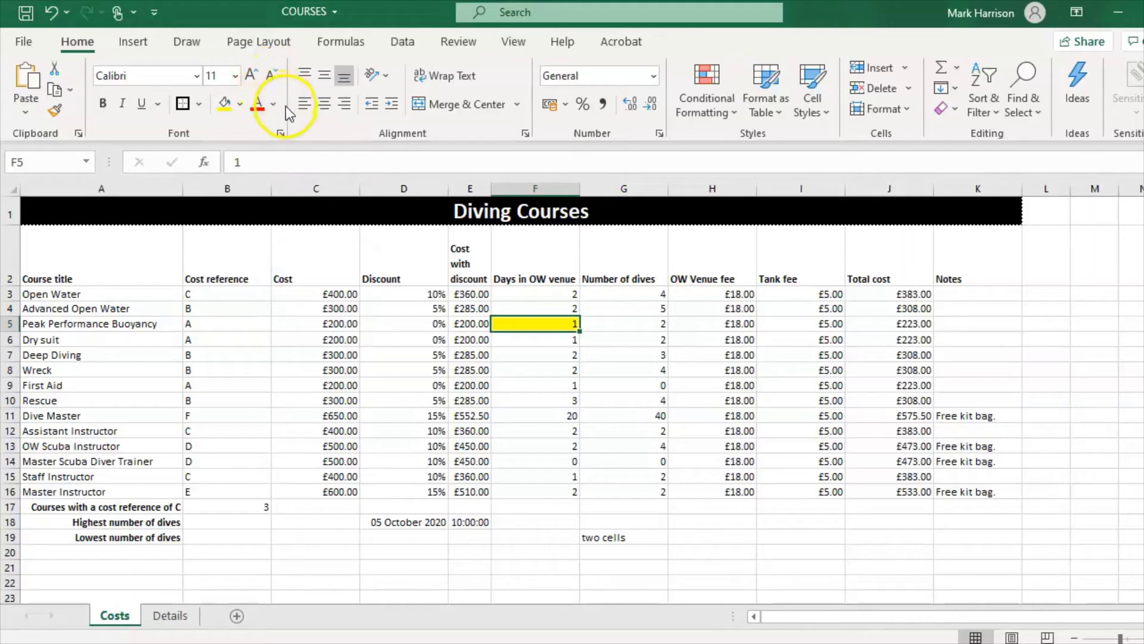
left_click(275, 104)
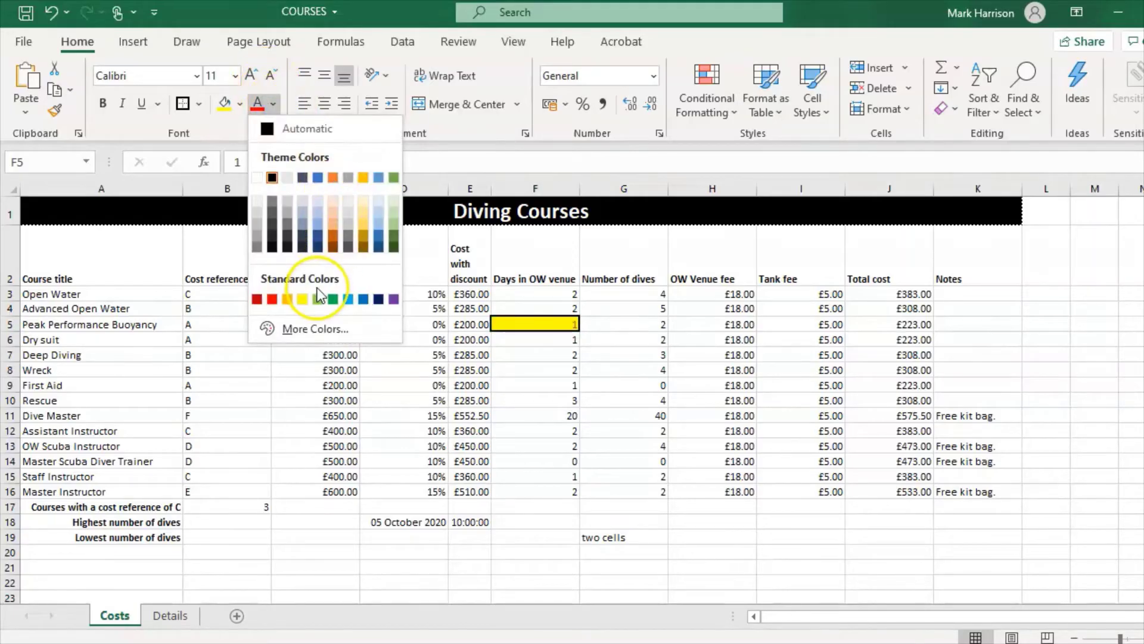
left_click(361, 413)
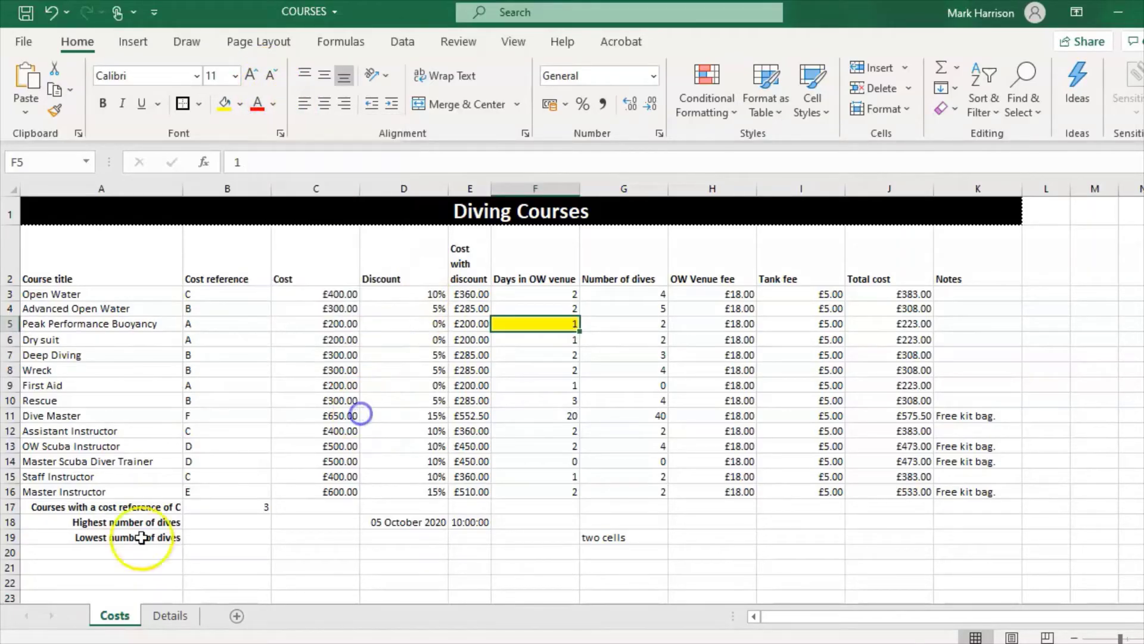
Hide the Number of dives column (G) and unhide it again
left_click(30, 605)
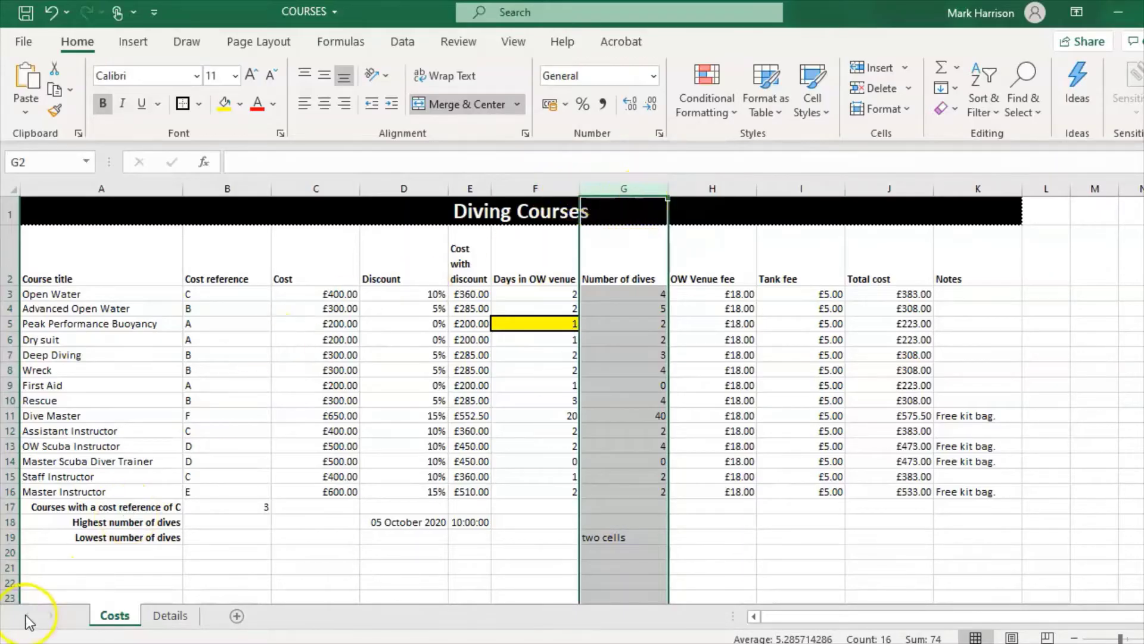
left_click(640, 180)
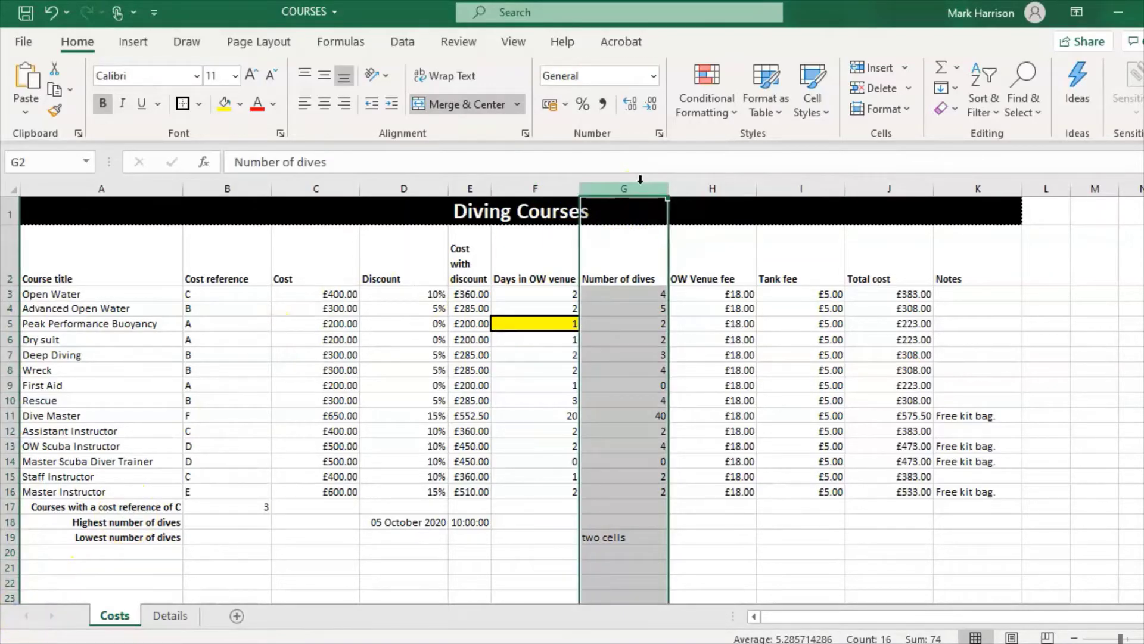
right_click(634, 183)
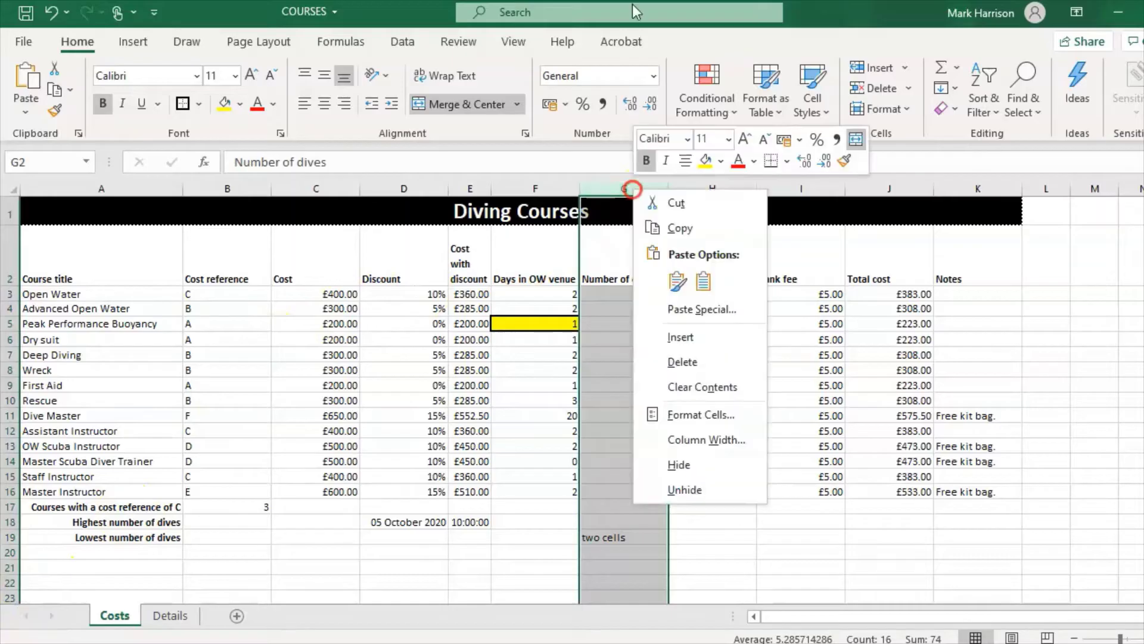
left_click(688, 470)
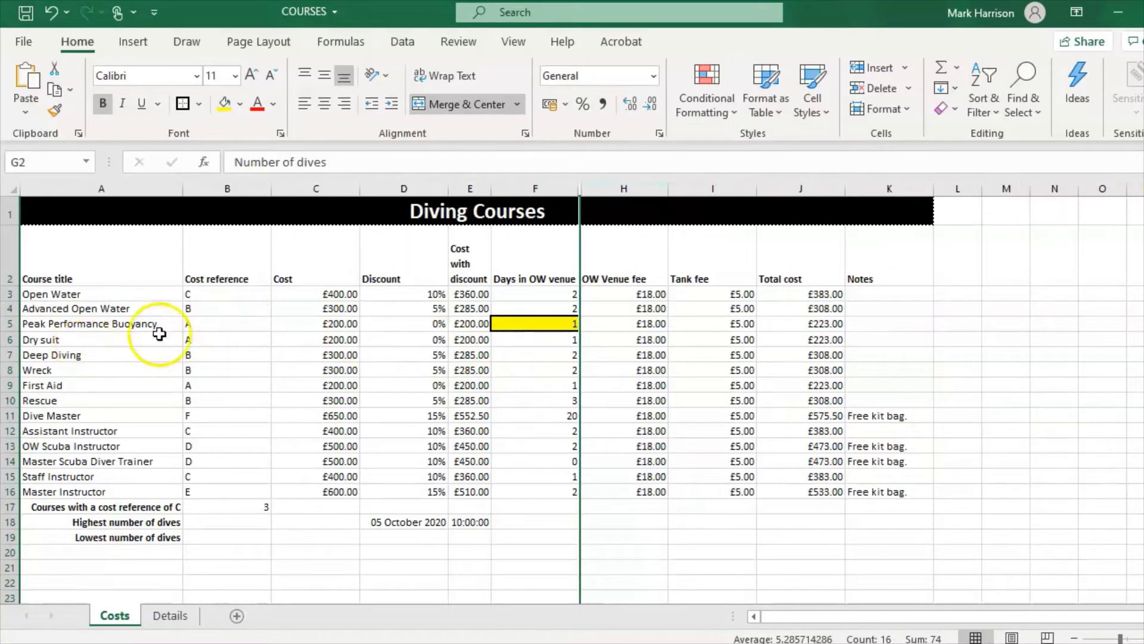
right_click(580, 189)
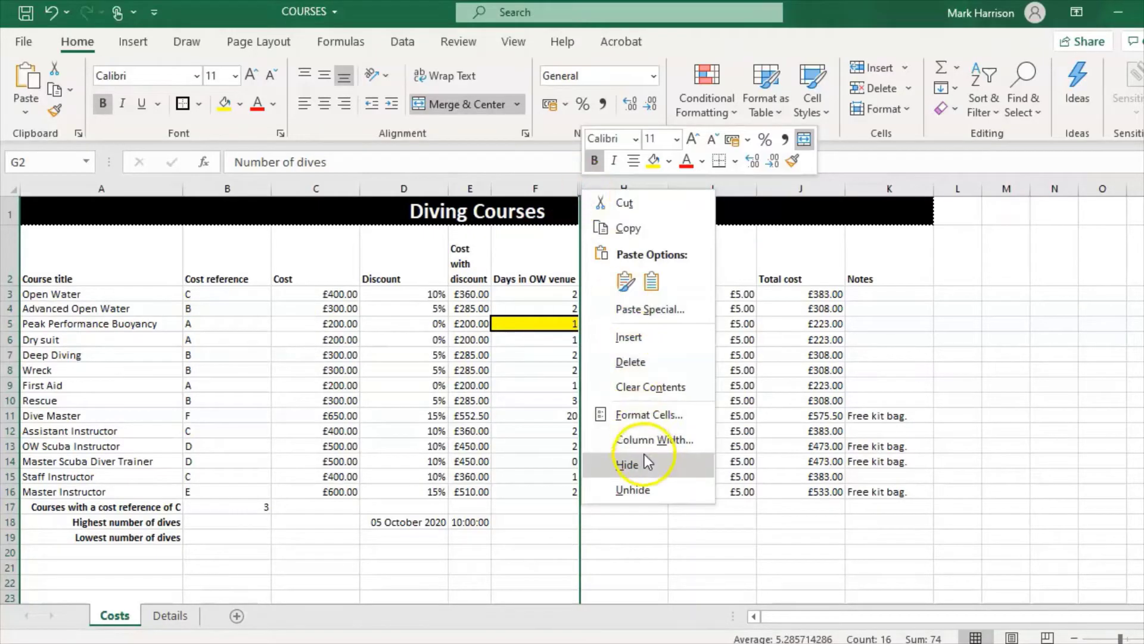
left_click(634, 487)
left_click(287, 382)
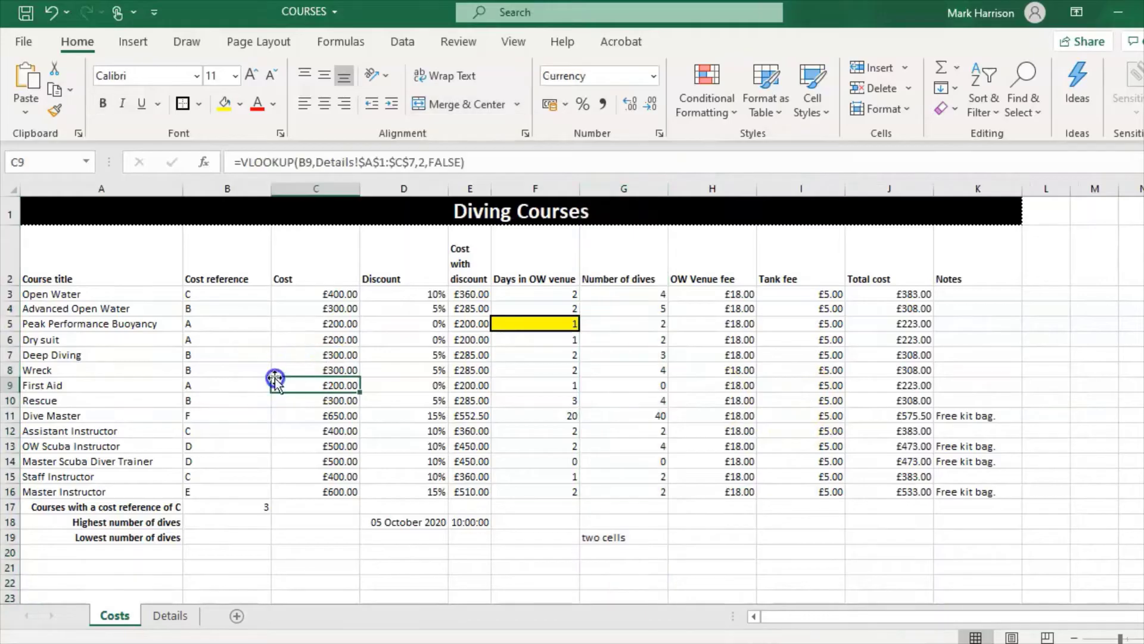
Hide the Dry suit row (row 6) and unhide it again
left_click(11, 340)
right_click(12, 339)
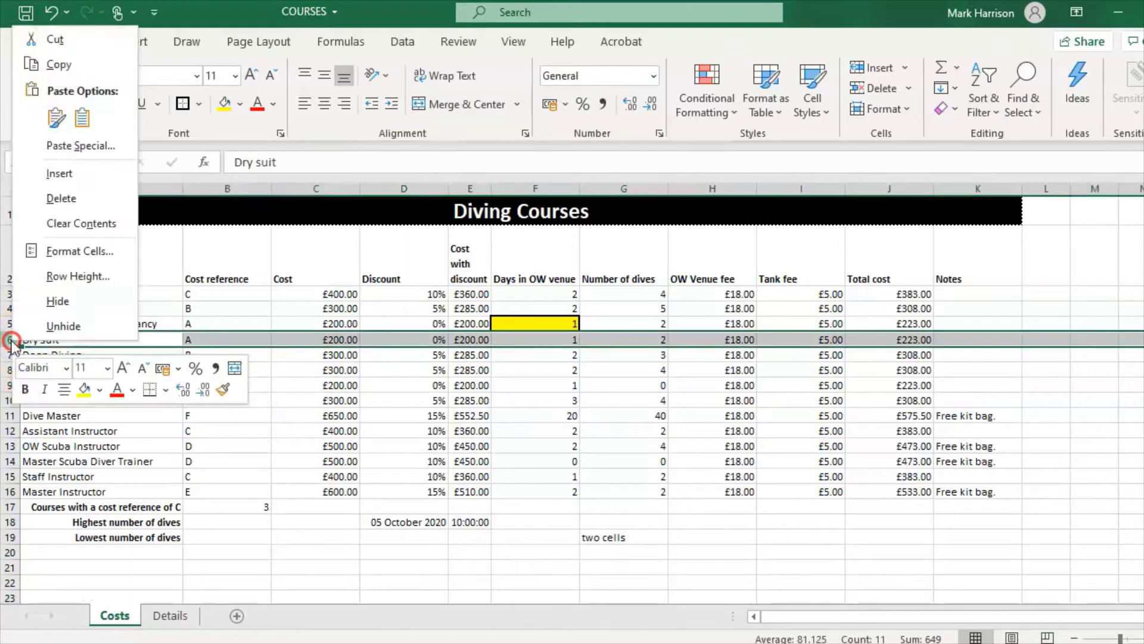
left_click(72, 303)
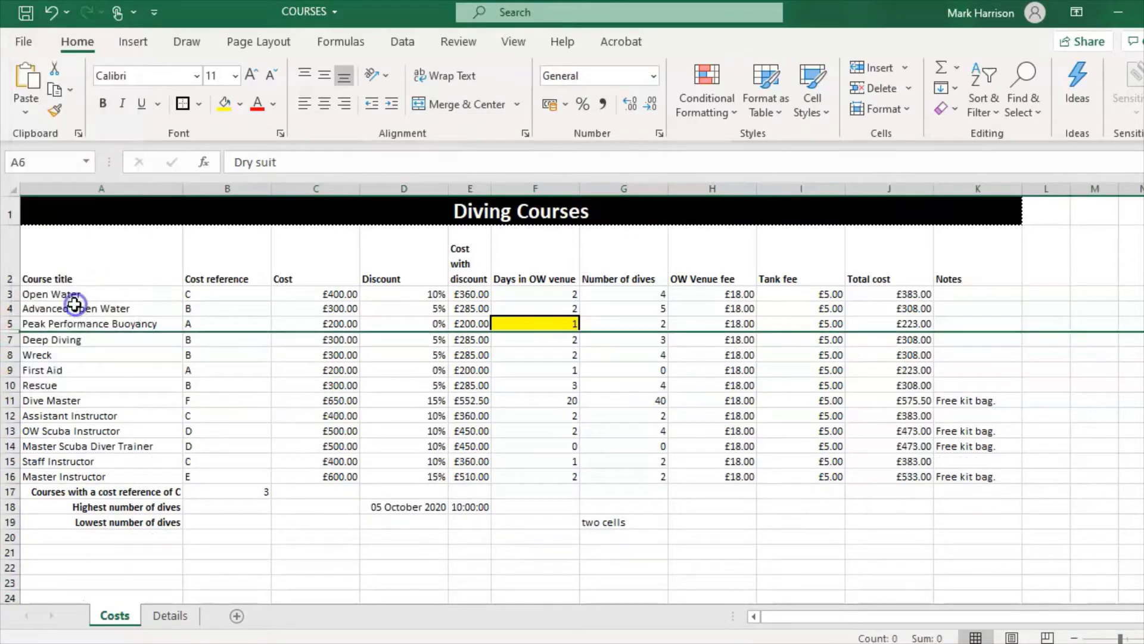
right_click(13, 328)
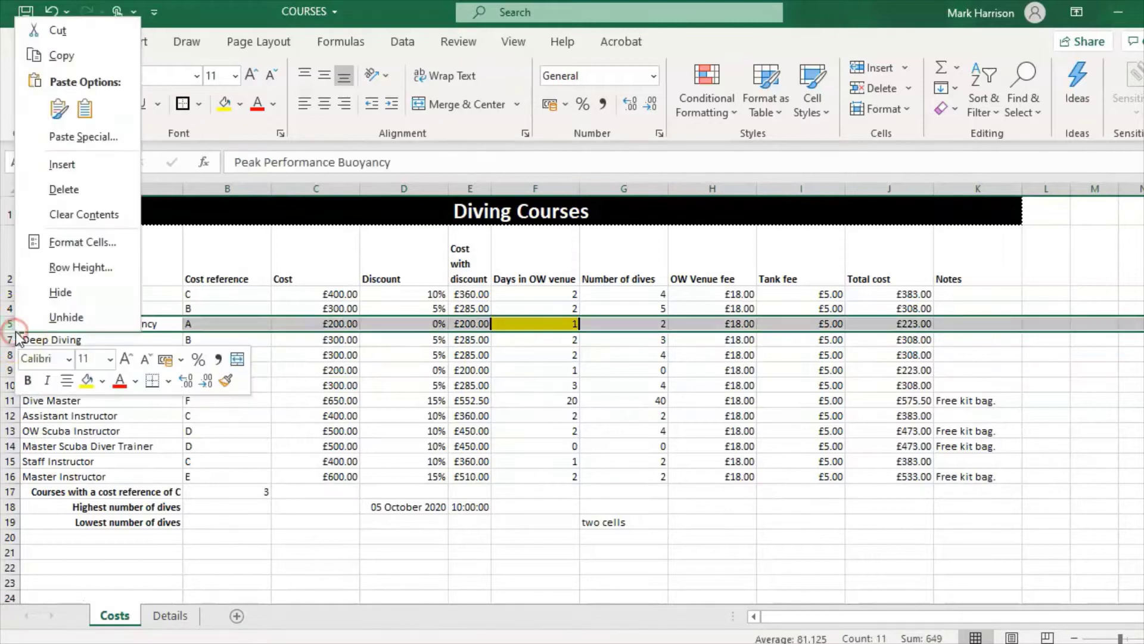
left_click(85, 310)
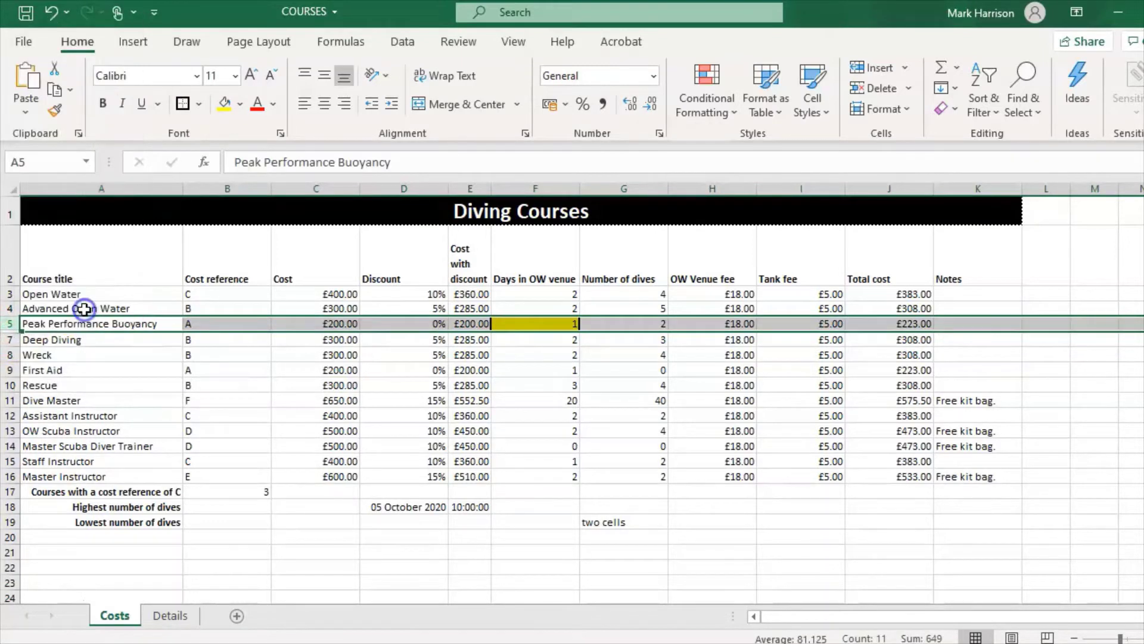
right_click(14, 333)
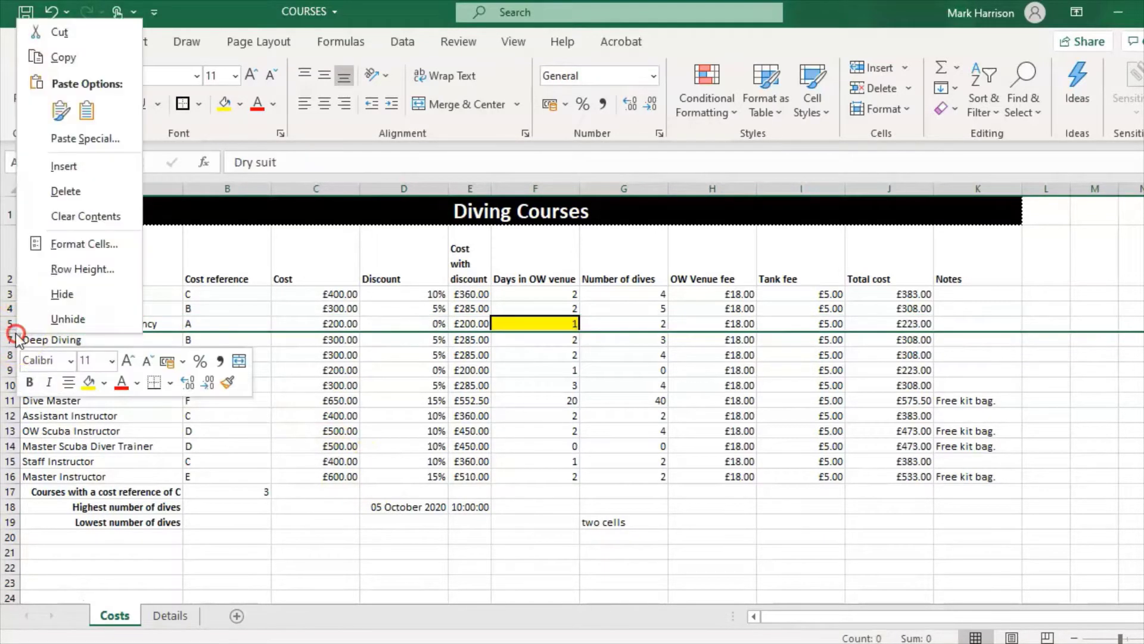
left_click(68, 310)
left_click(301, 445)
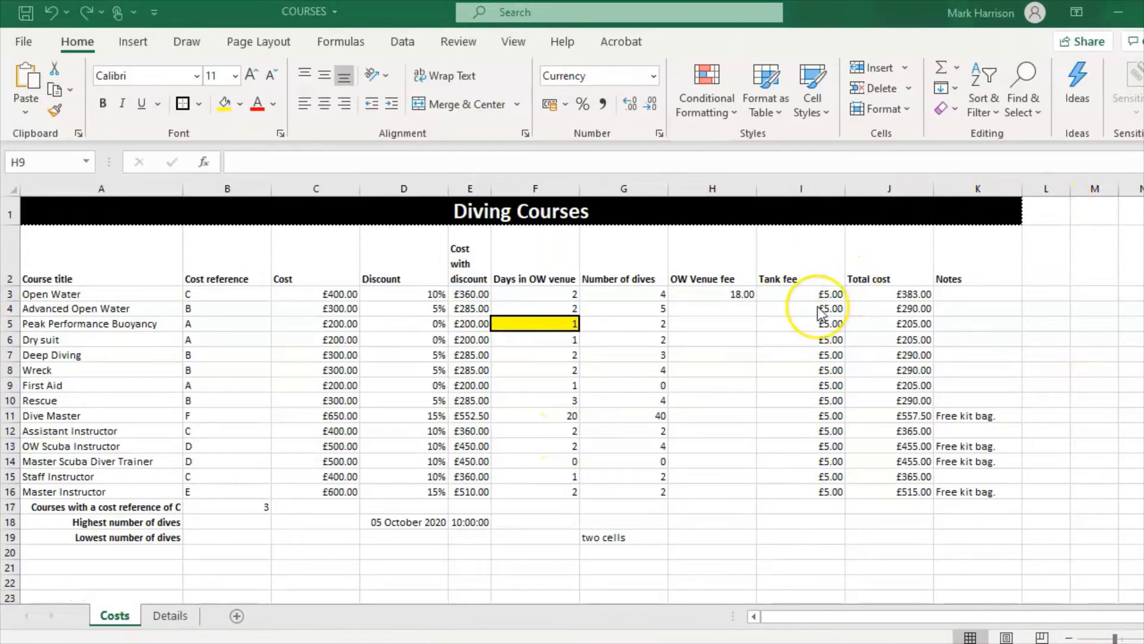
Clear cell H3 and enter the addition formula =F3+G3 in it
left_click(728, 292)
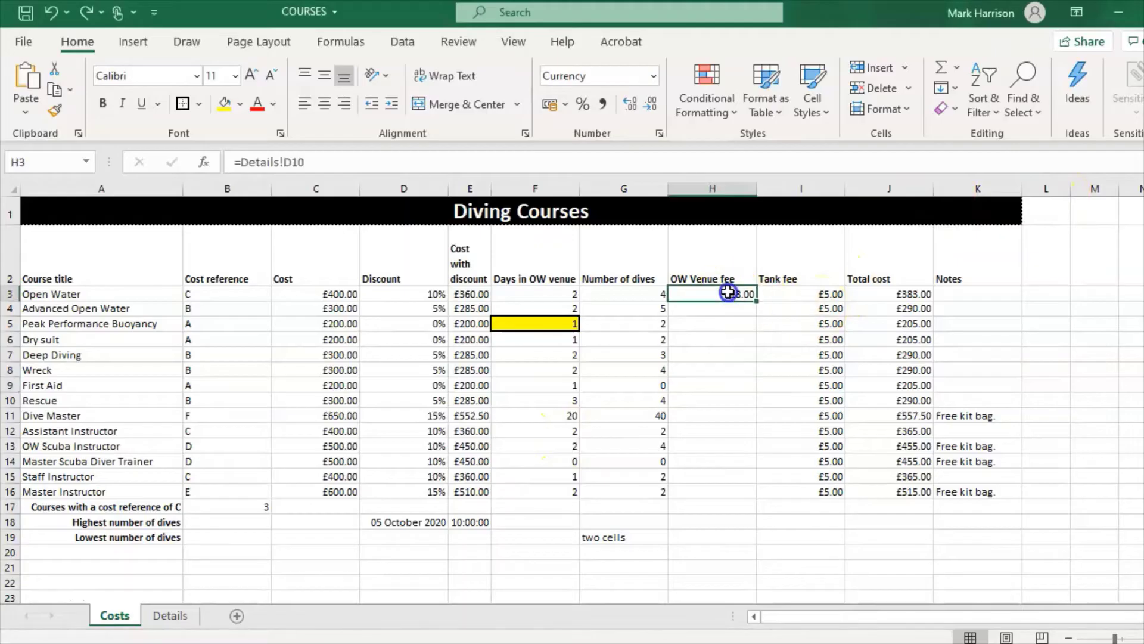
key("Delete")
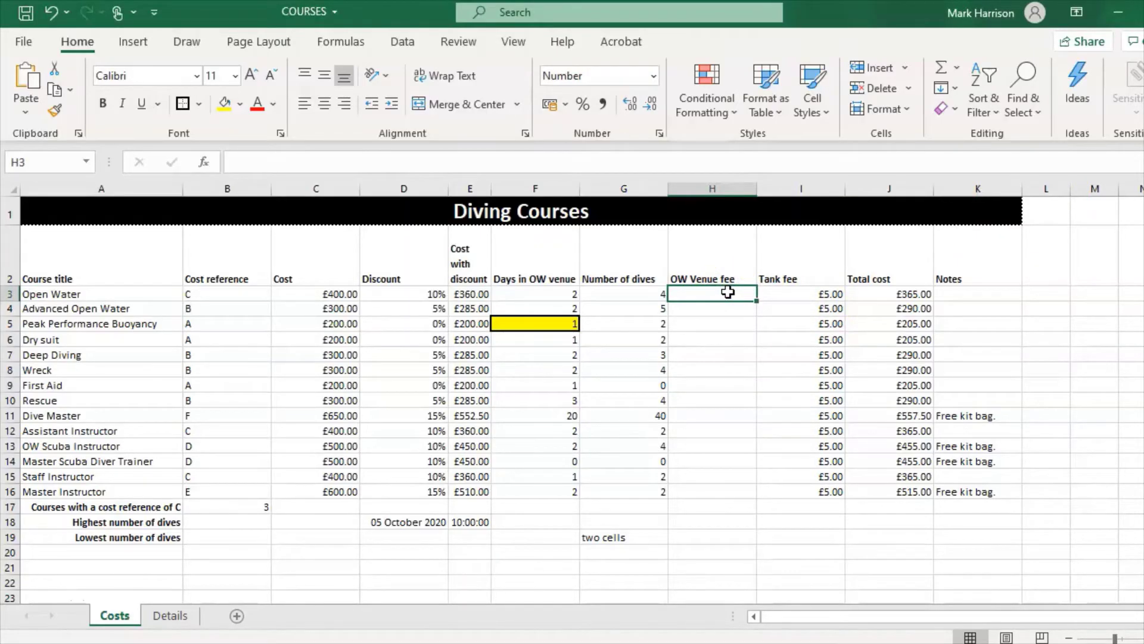
type("=")
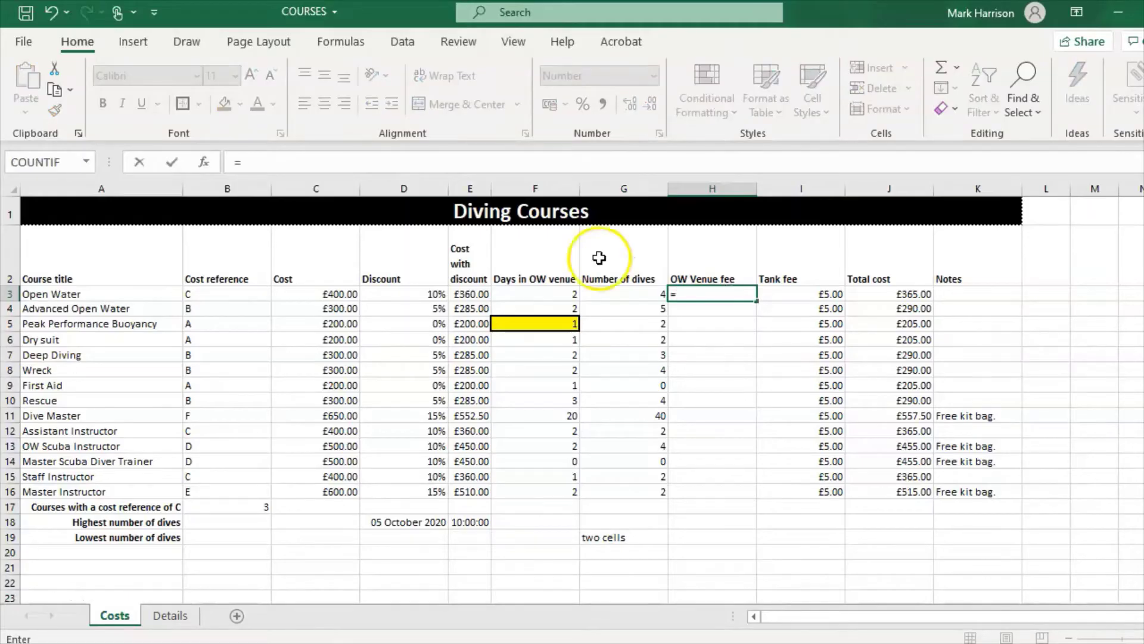
left_click(526, 291)
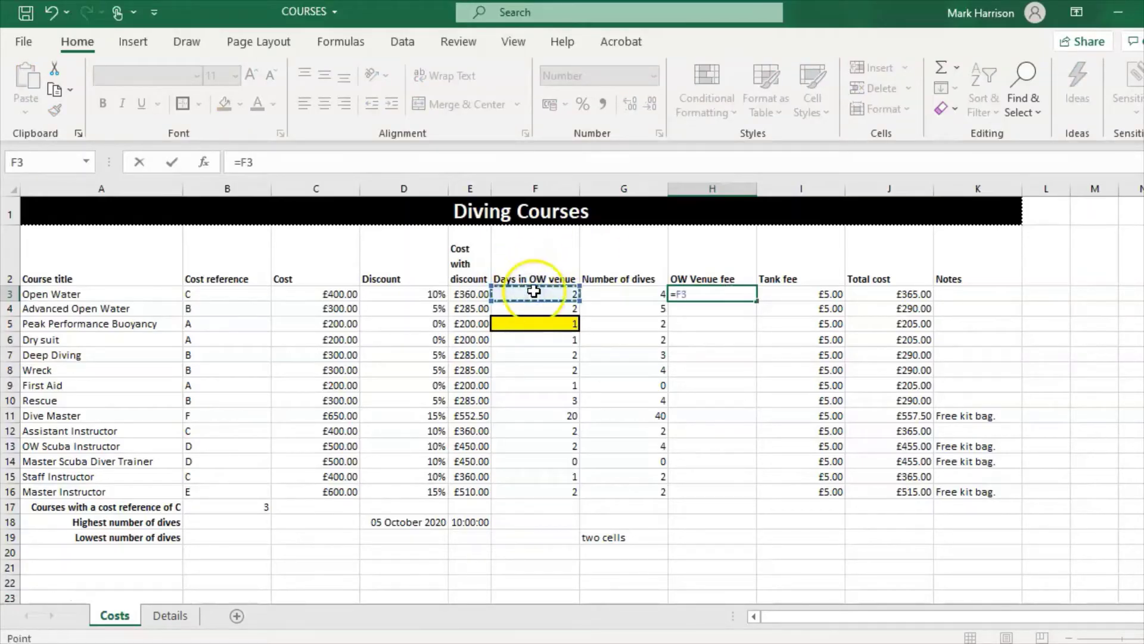
type("+")
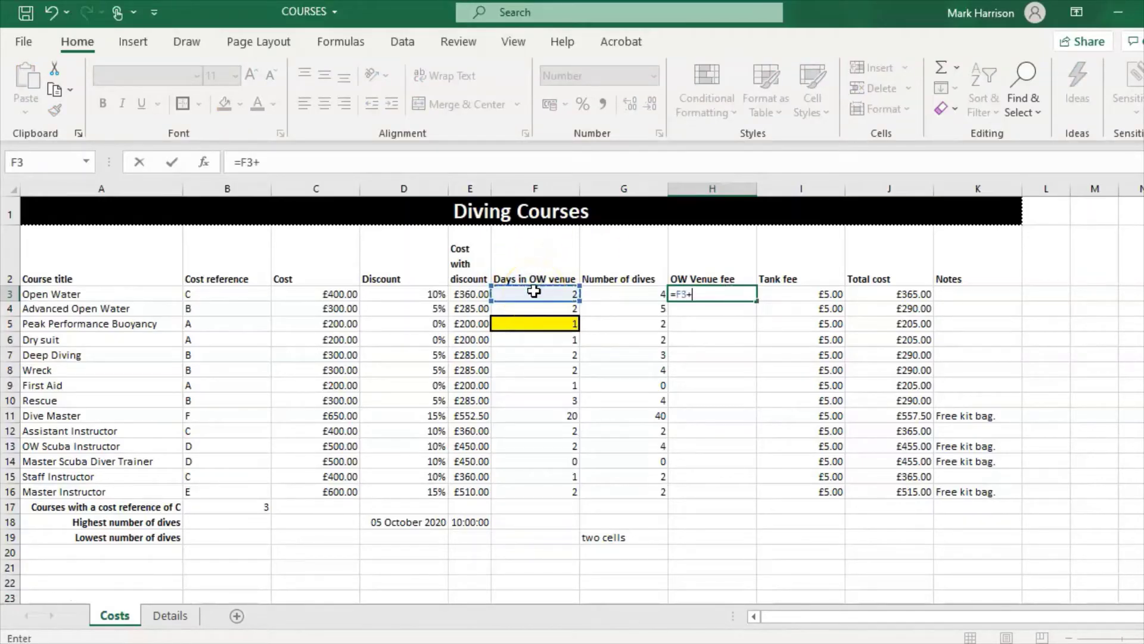
left_click(606, 292)
key("Return")
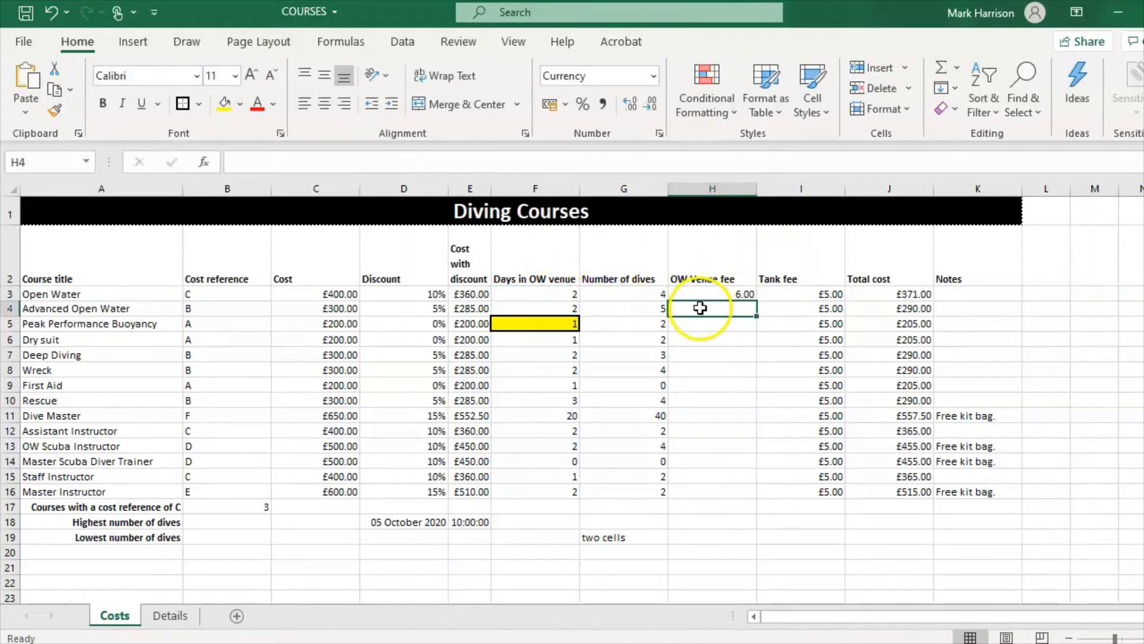
Reduce the number format of cell H3 to zero decimal places
left_click(714, 291)
left_click(652, 105)
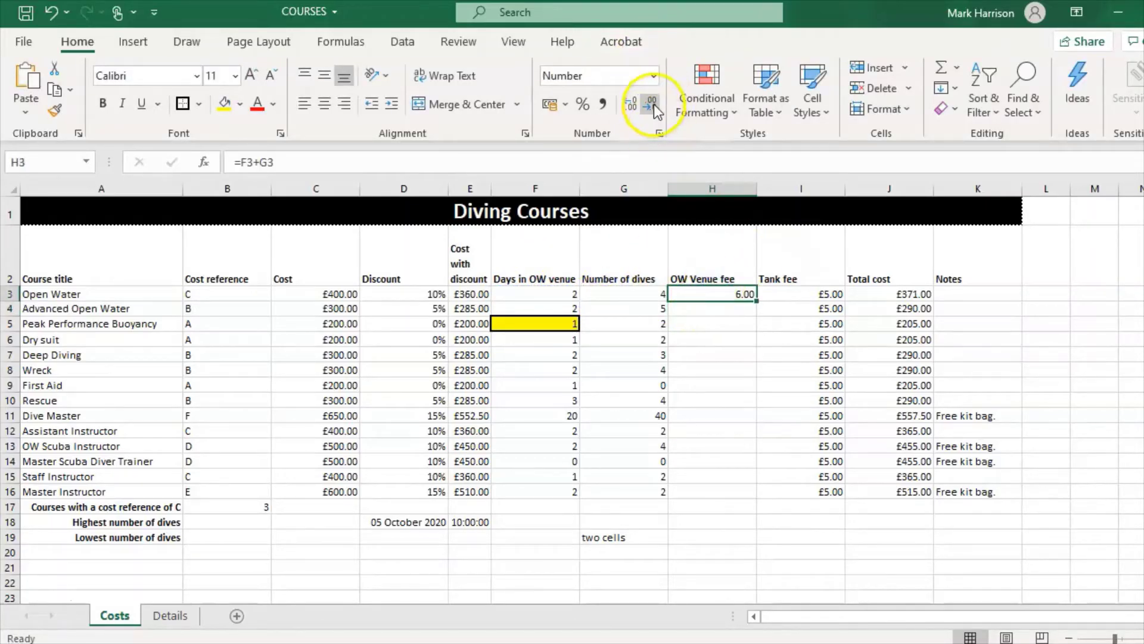
left_click(652, 105)
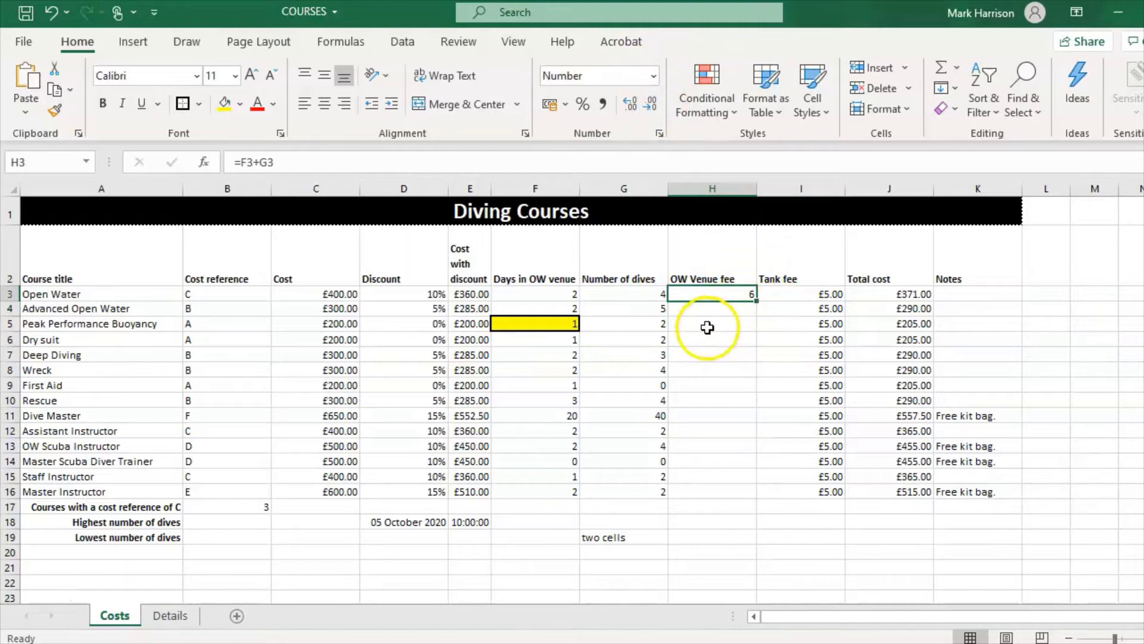
Change the formula in cell H3 to the division =F3/G3
left_click(261, 156)
key("BackSpace")
type("/")
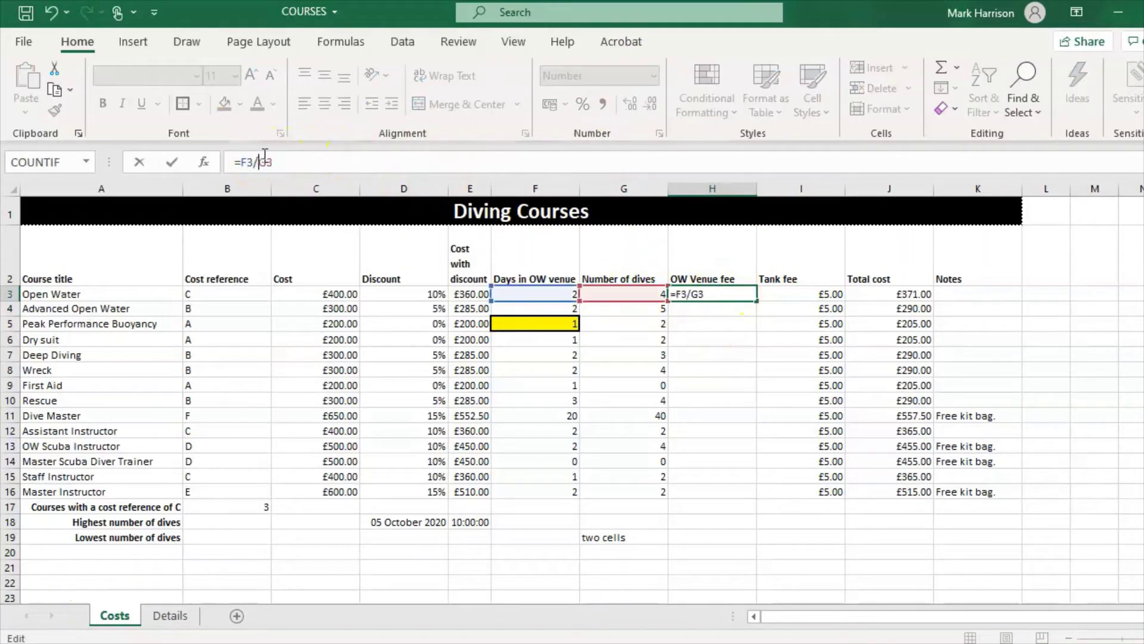
key("Return")
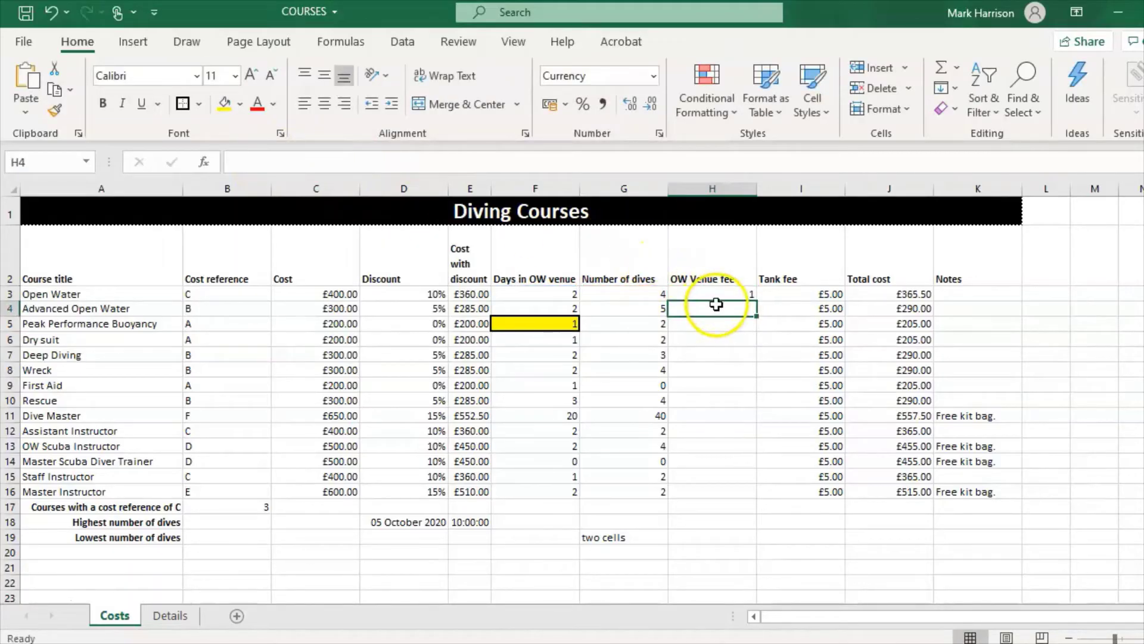
Change the formula in cell H3 to the subtraction =F3-G3
left_click(720, 292)
left_click(257, 159)
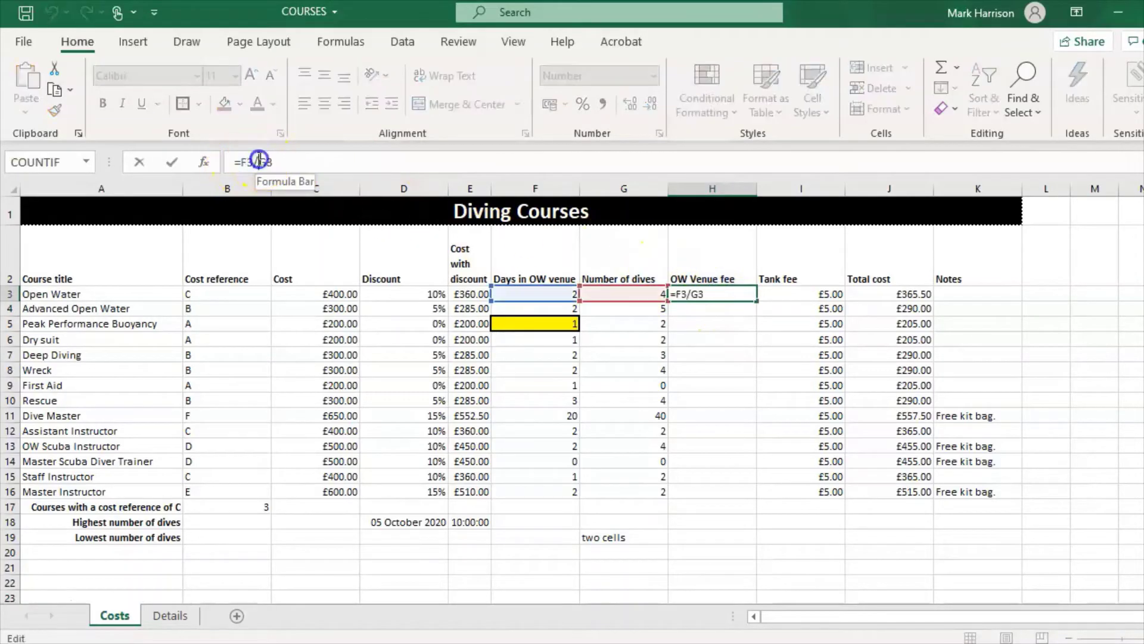
key("BackSpace")
type("-")
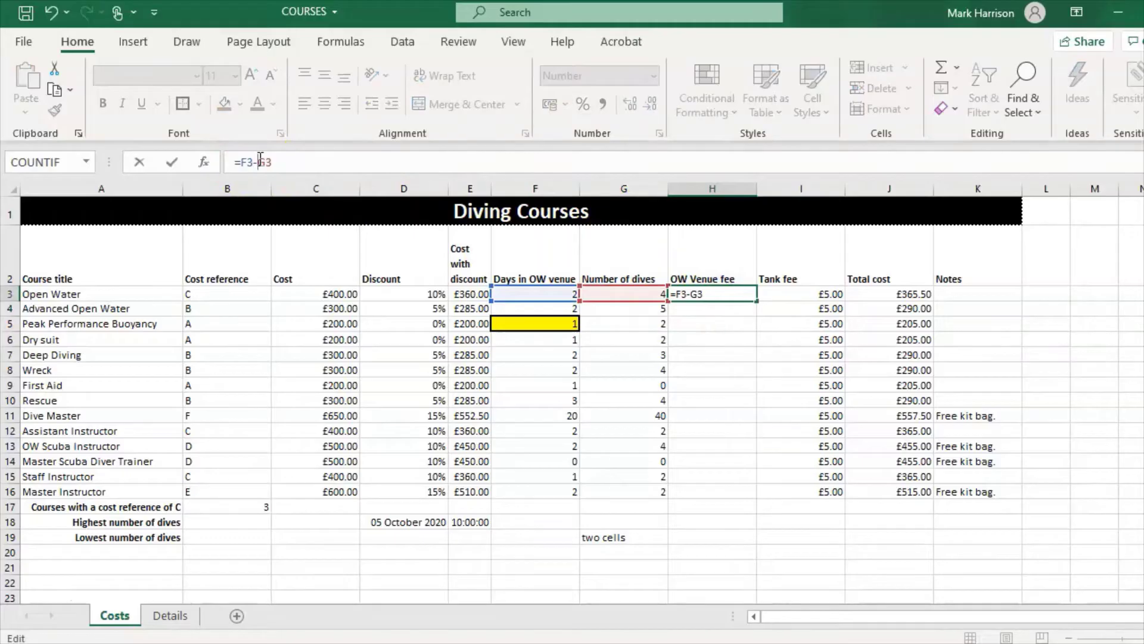
key("ctrl+Return")
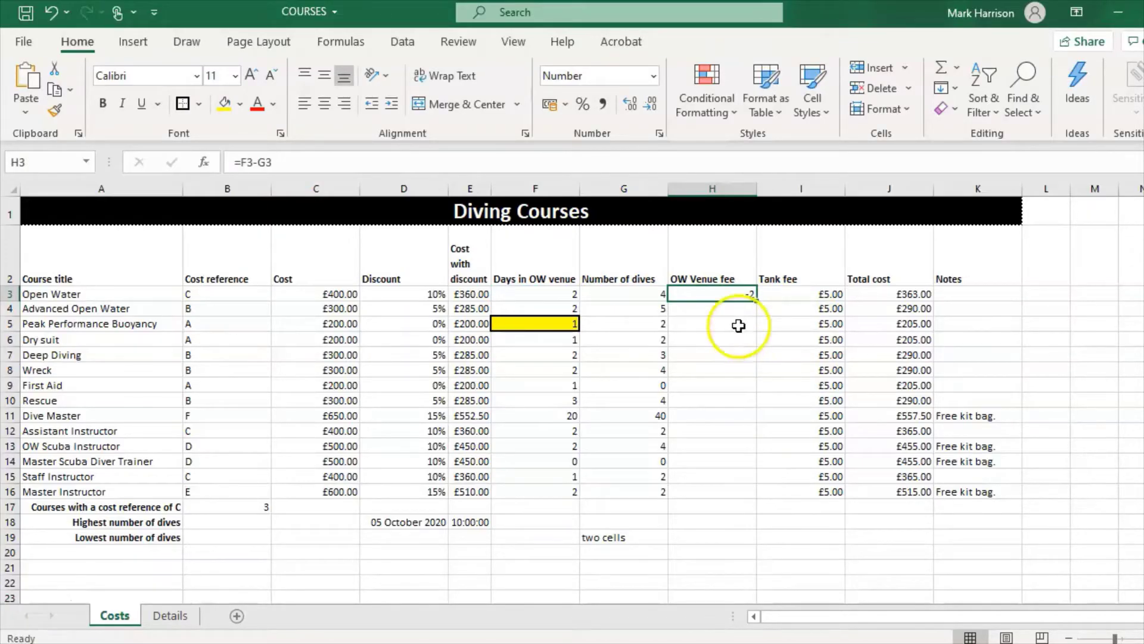
Change the formula in cell H3 to the multiplication =F3*G3 and check cell F3, one of its source cells
left_click(256, 162)
key("BackSpace")
type("*")
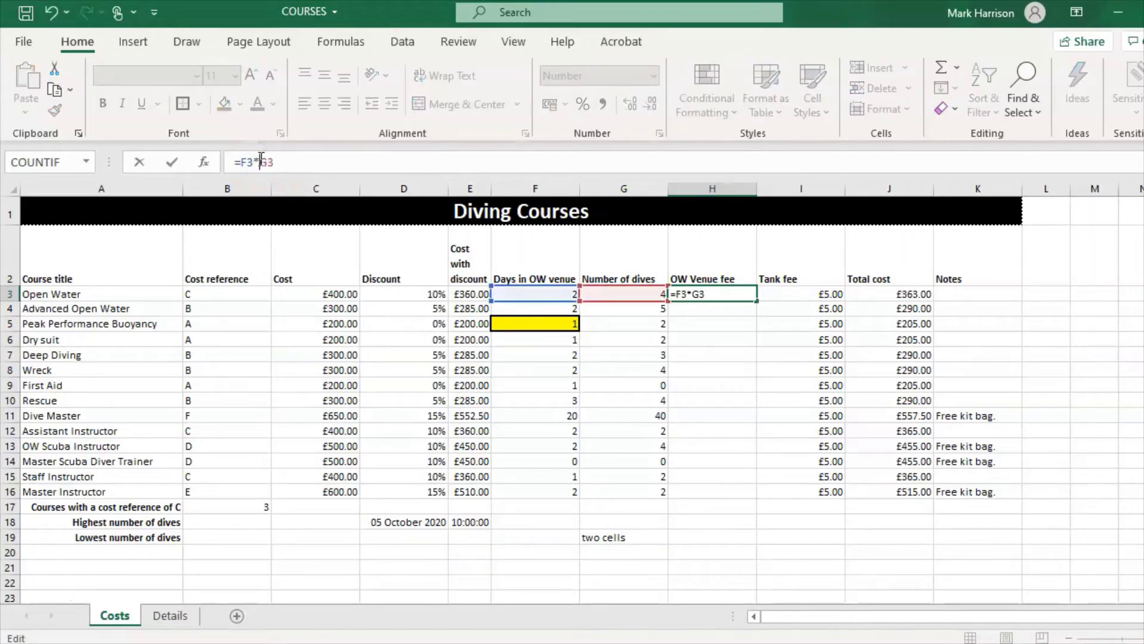
key("Return")
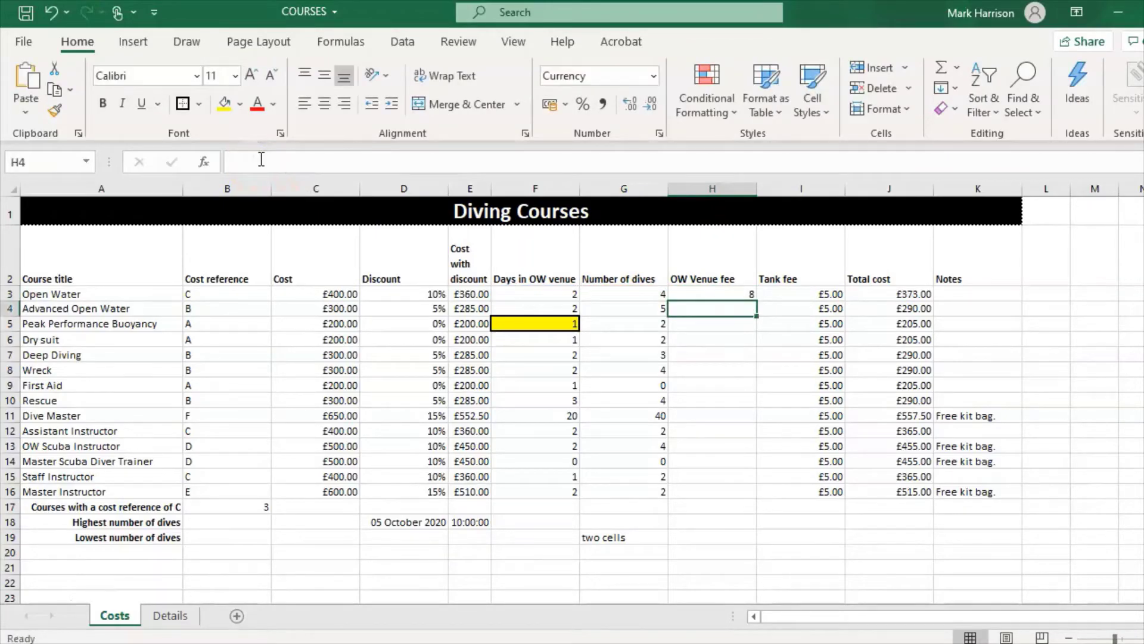
left_click(713, 294)
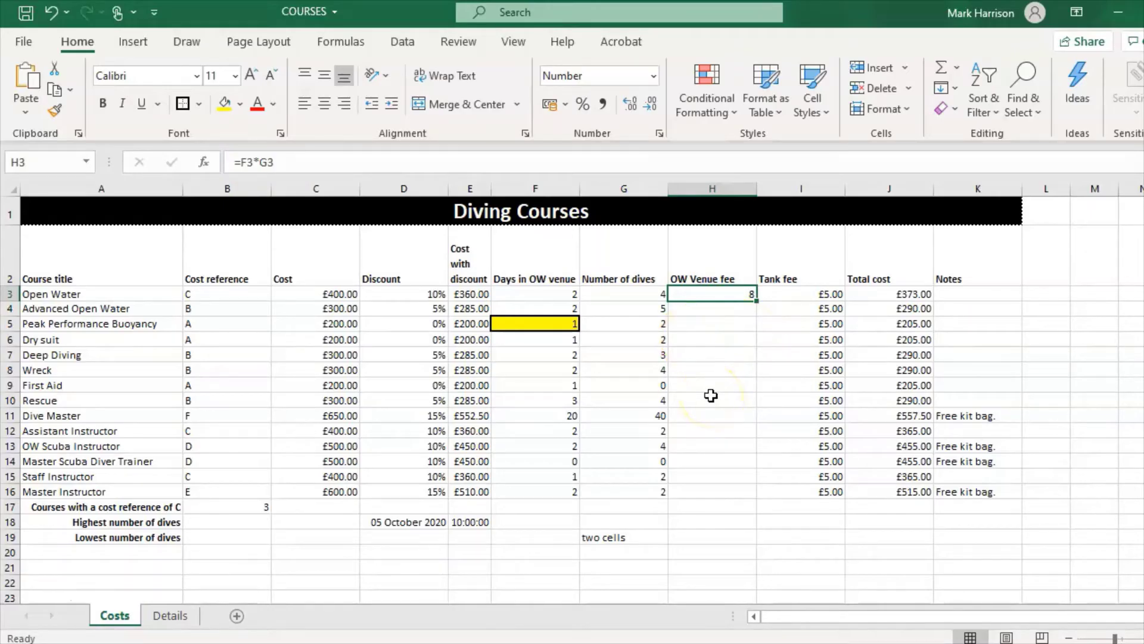
left_click(559, 296)
Change the formula in cell H3 to the division =F3/G3
left_click(721, 292)
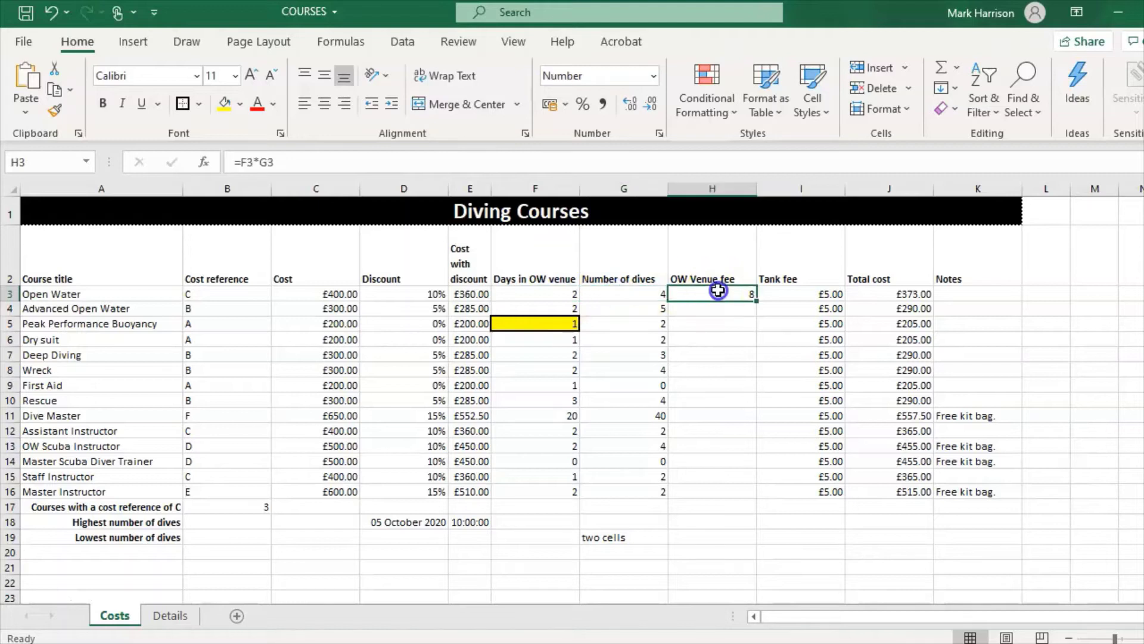
left_click(377, 165)
left_click_drag(377, 165, 243, 153)
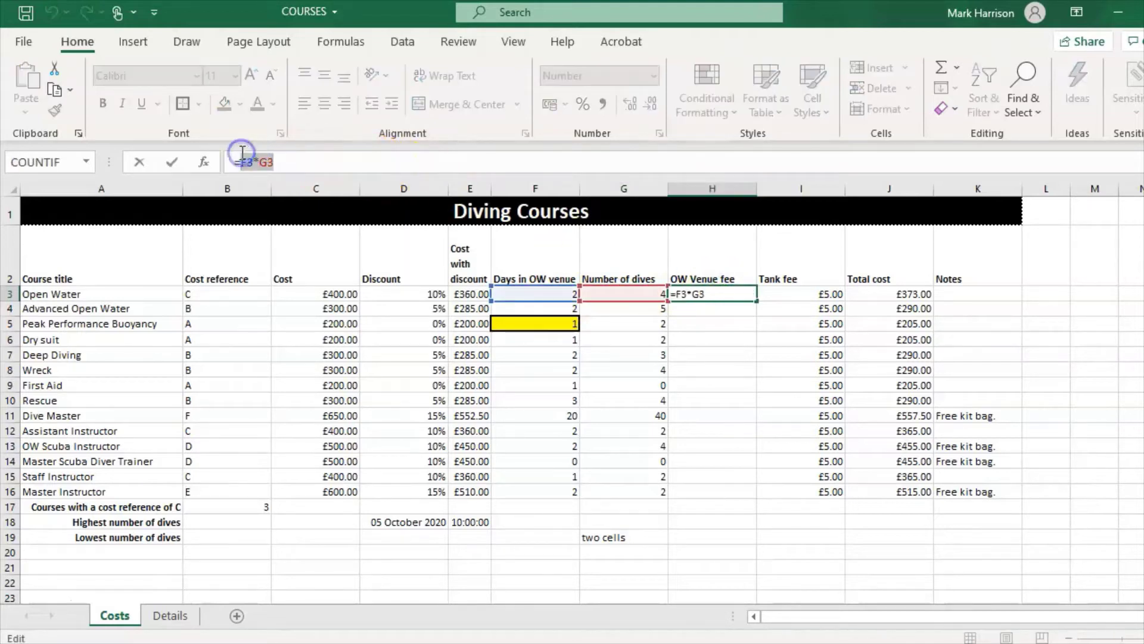
key("BackSpace")
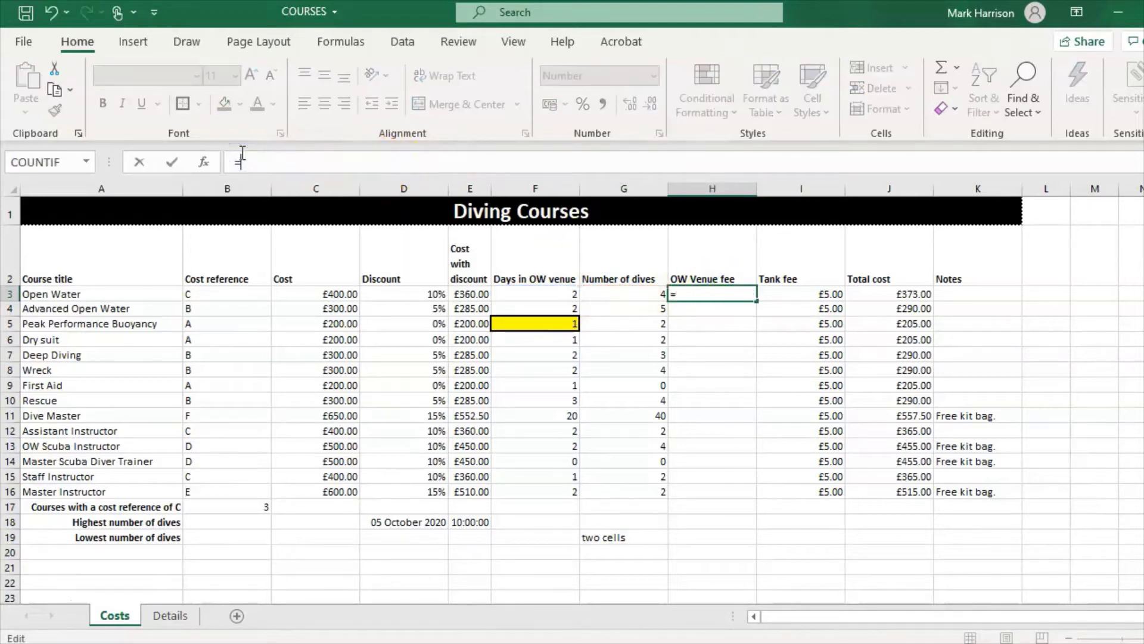
left_click(547, 295)
type("/")
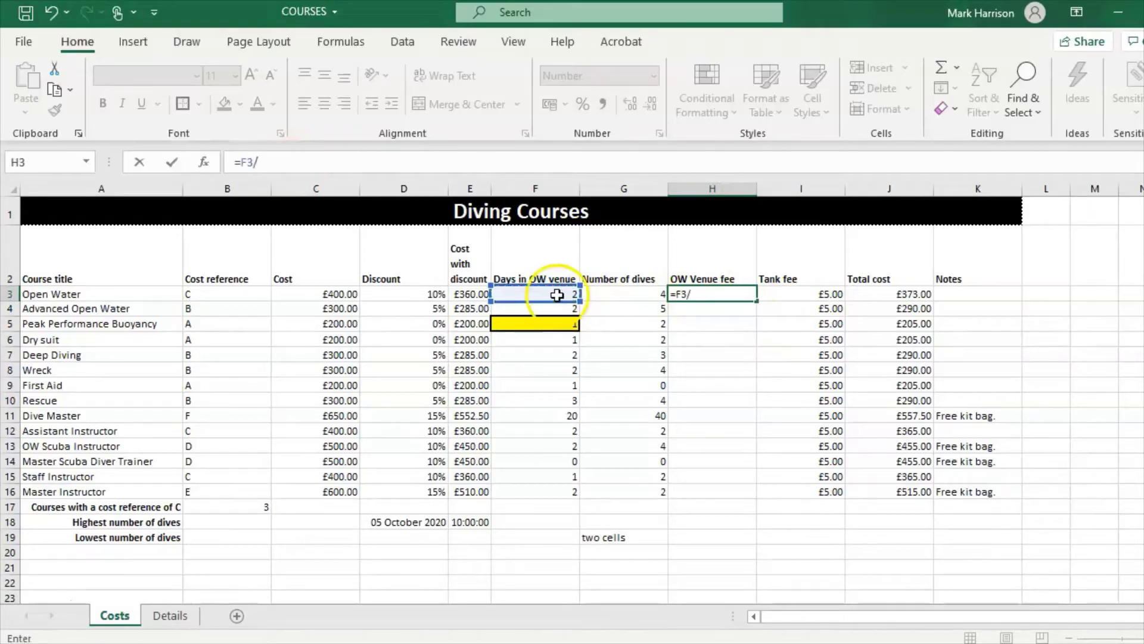
left_click(631, 292)
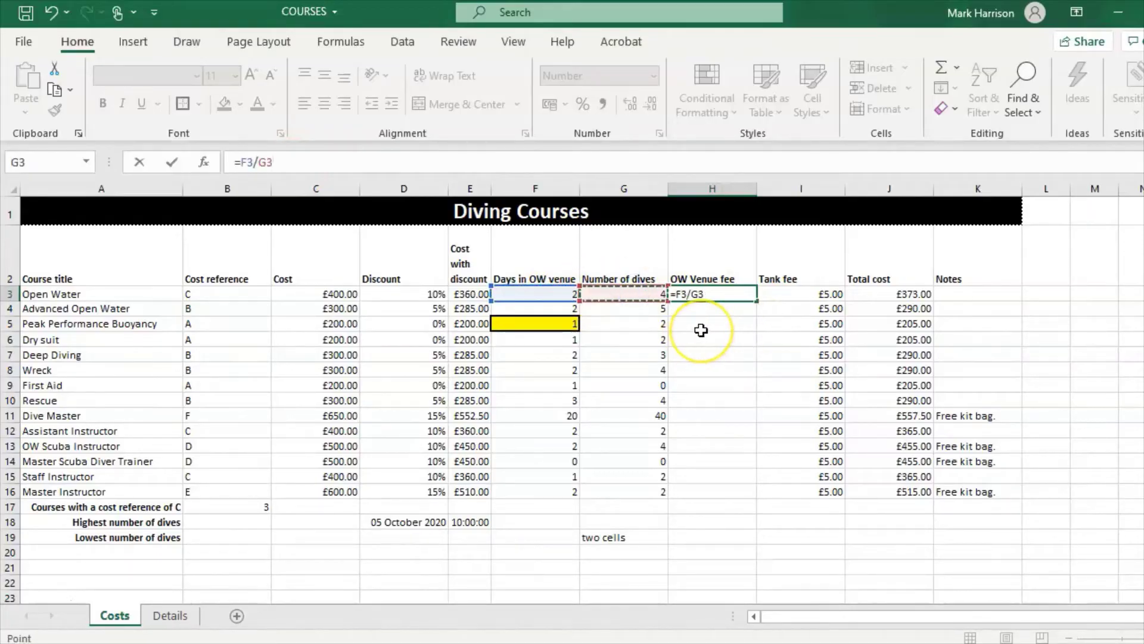
key("Return")
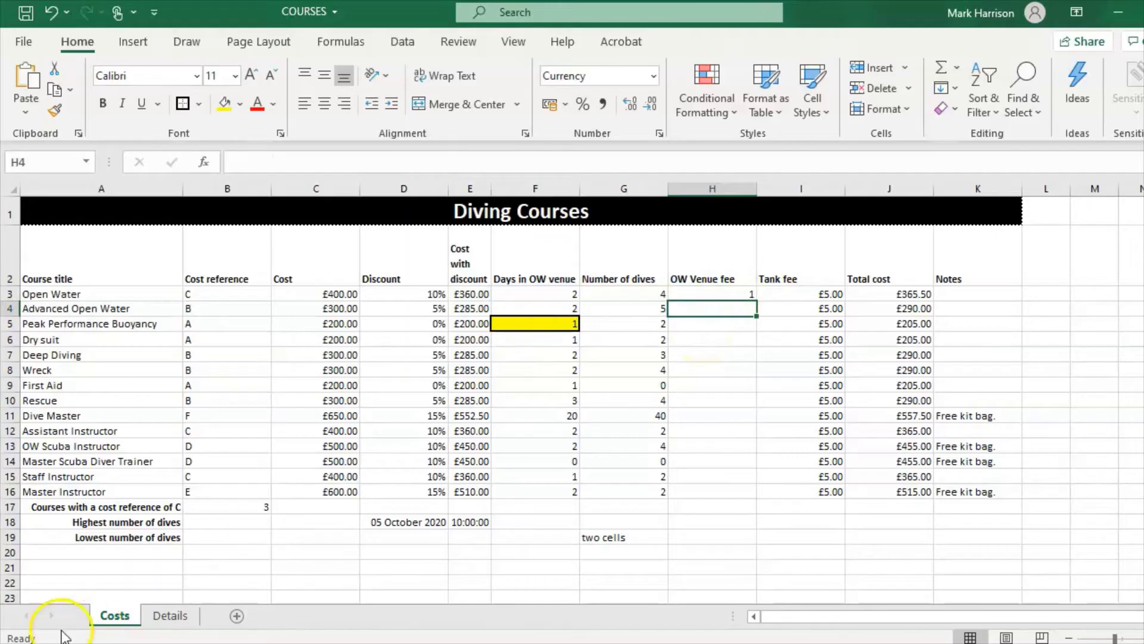
Format cell H3 as a percentage with zero decimal places
left_click(727, 297)
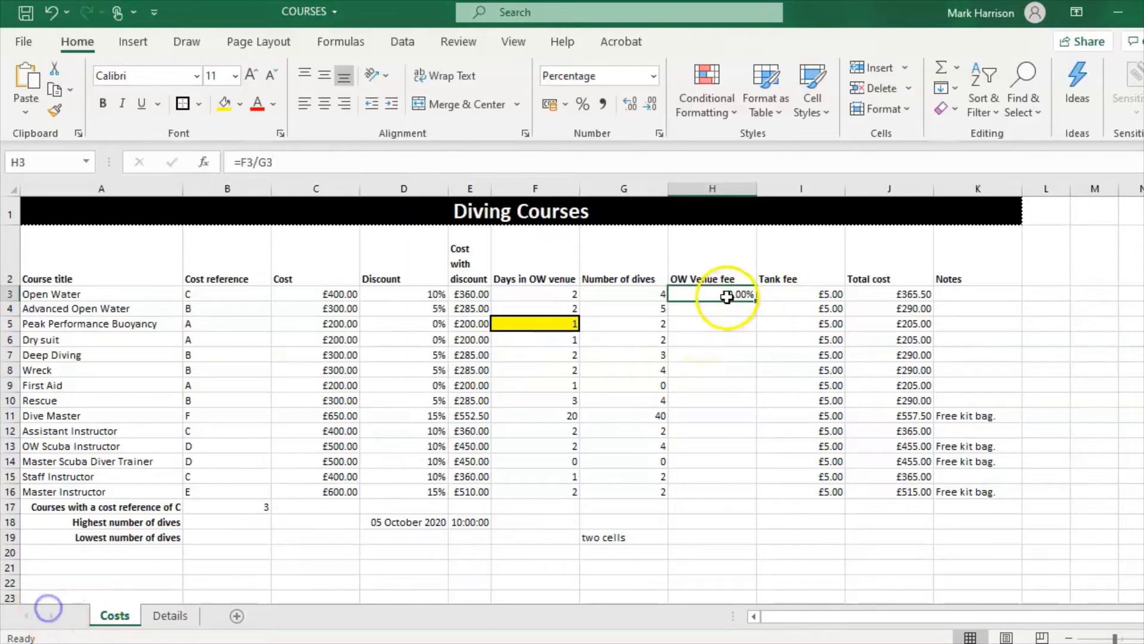
left_click(654, 75)
left_click(621, 405)
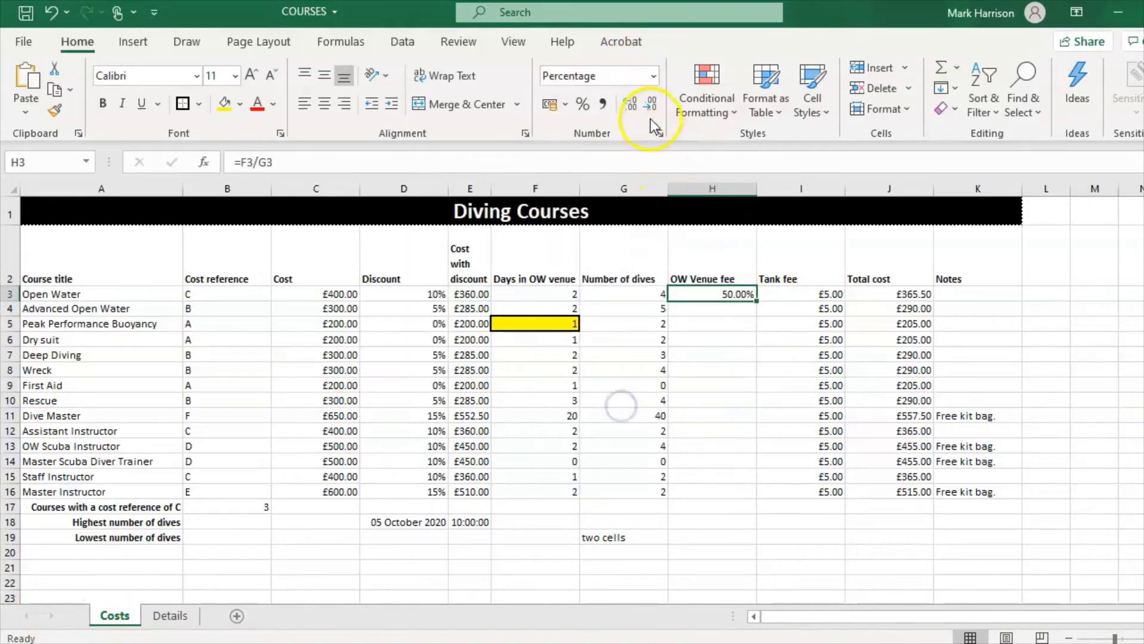
left_click(650, 102)
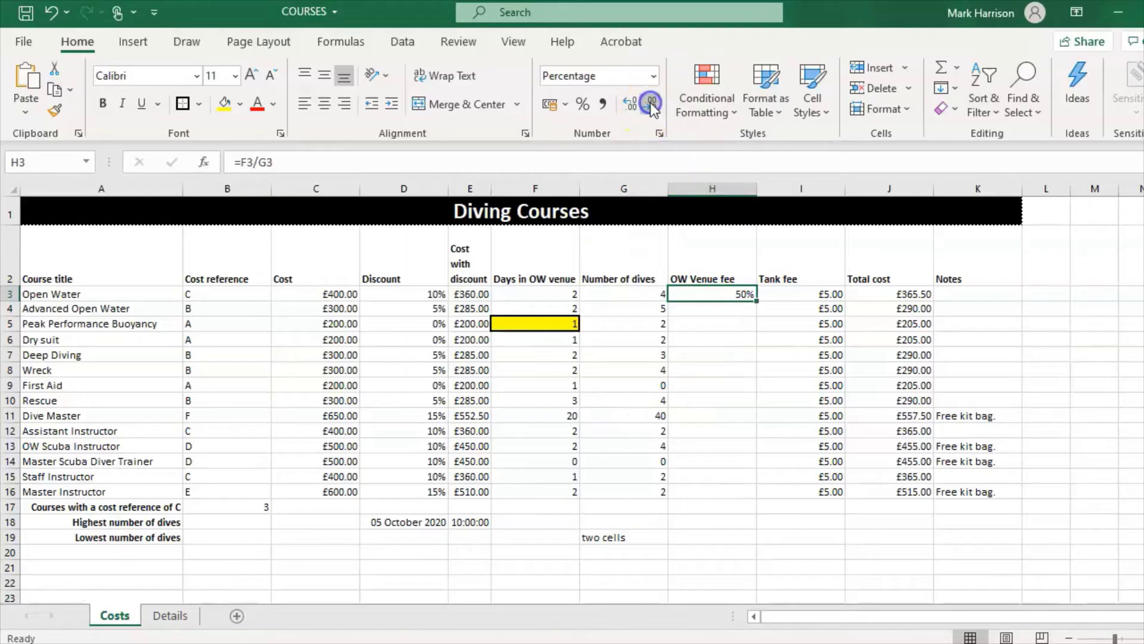
left_click(710, 309)
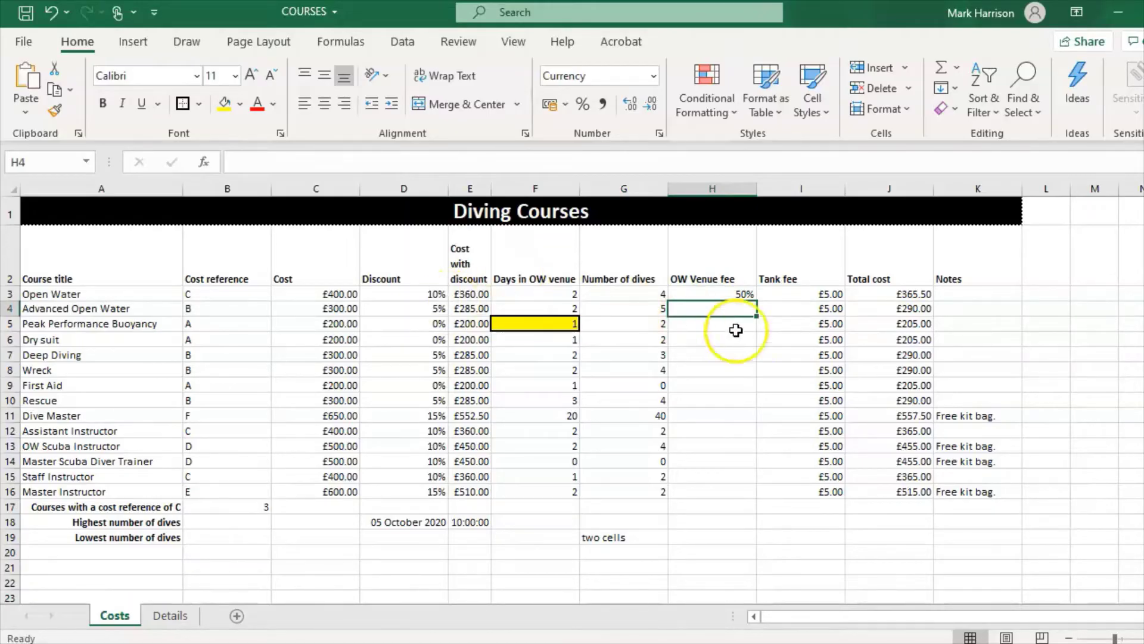
Clear cell H3 on the Costs sheet and link it to the venue fee per day with =Details!D10
left_click(736, 292)
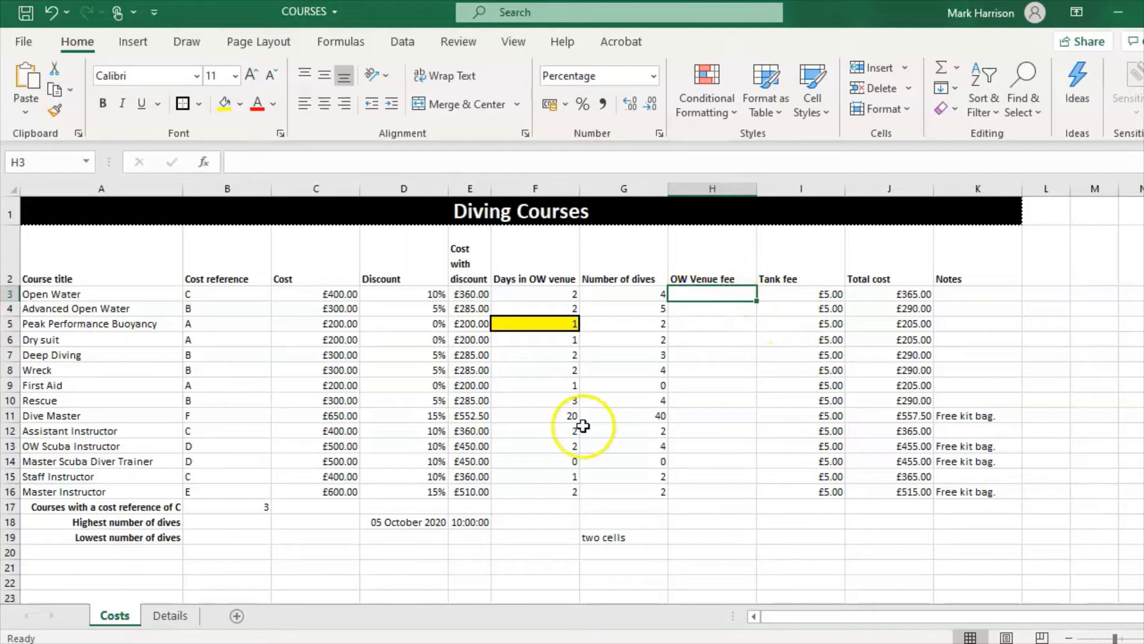
left_click(171, 615)
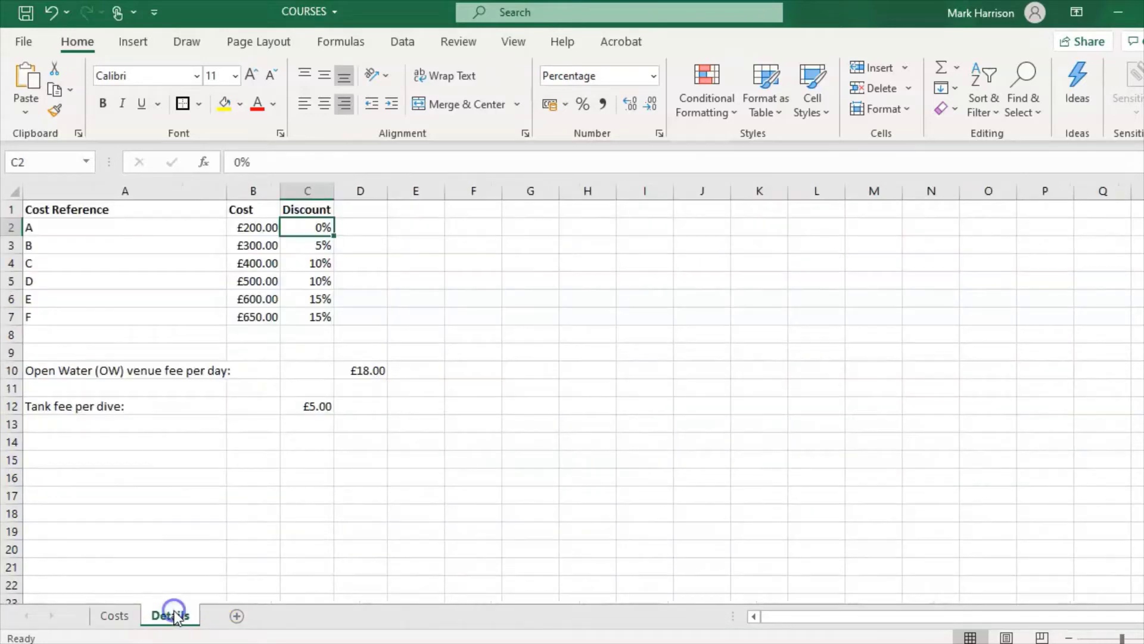
left_click(364, 370)
left_click(112, 616)
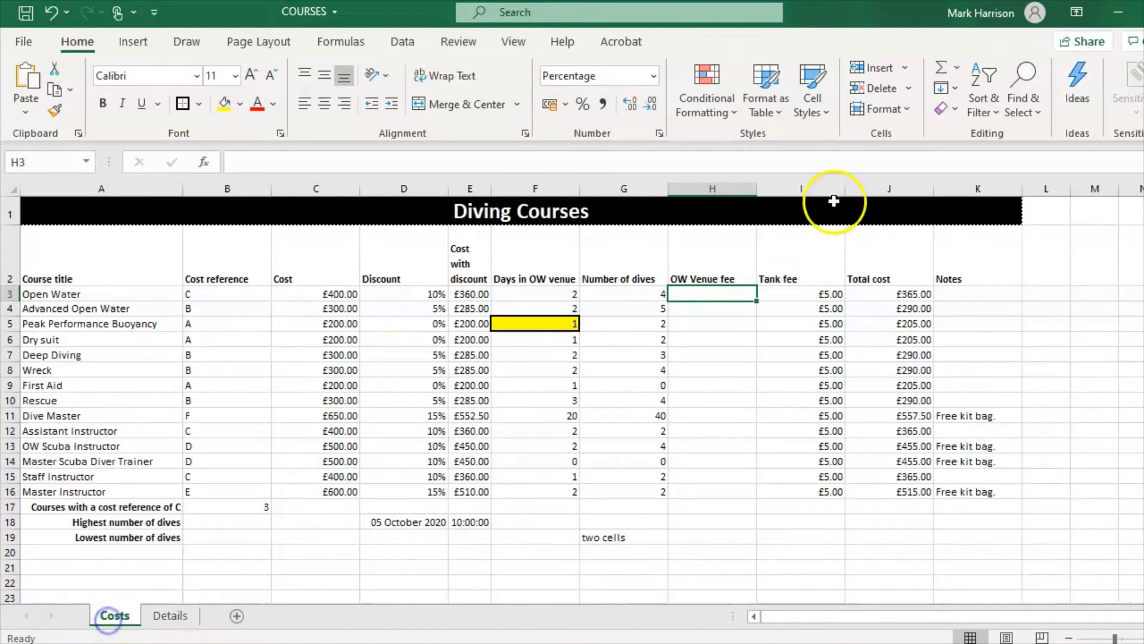
type("=")
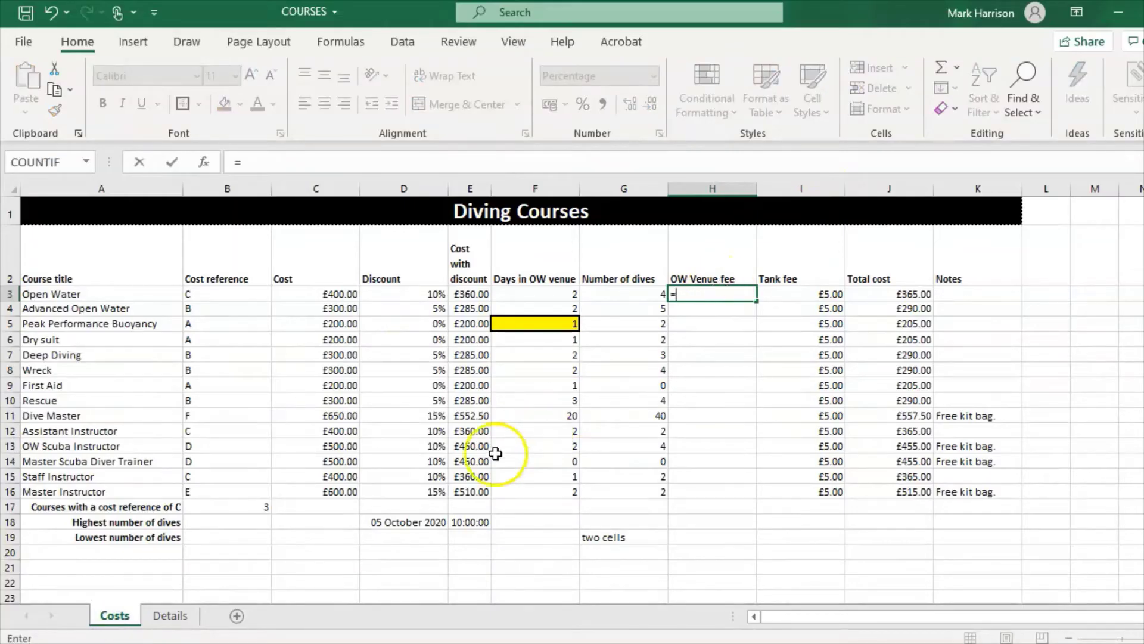
left_click(170, 616)
left_click(361, 371)
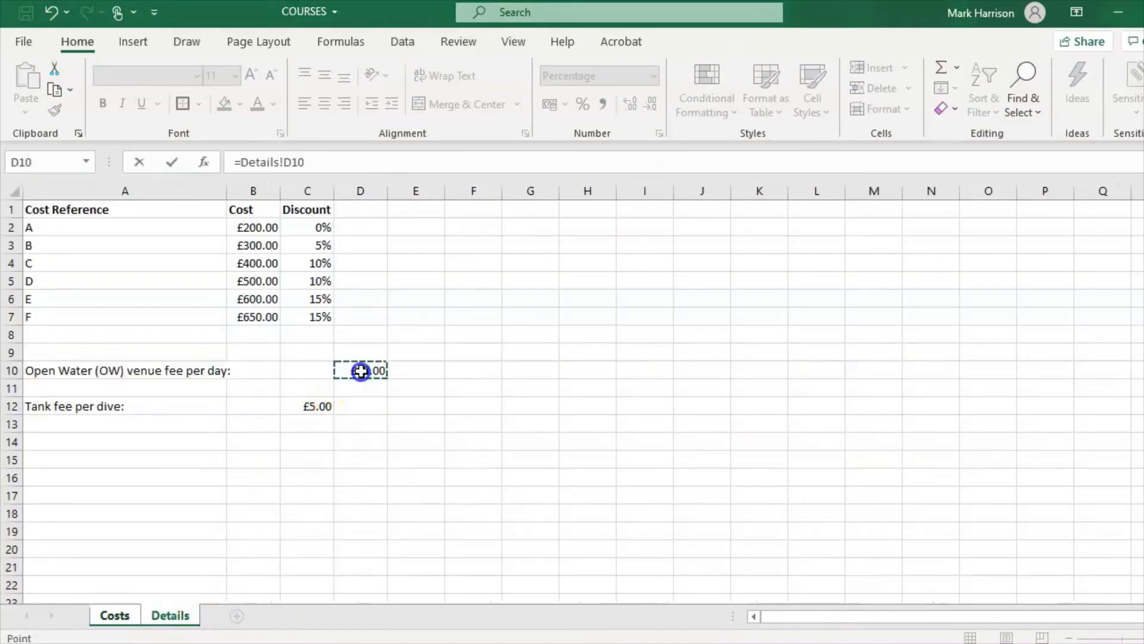
key("Return")
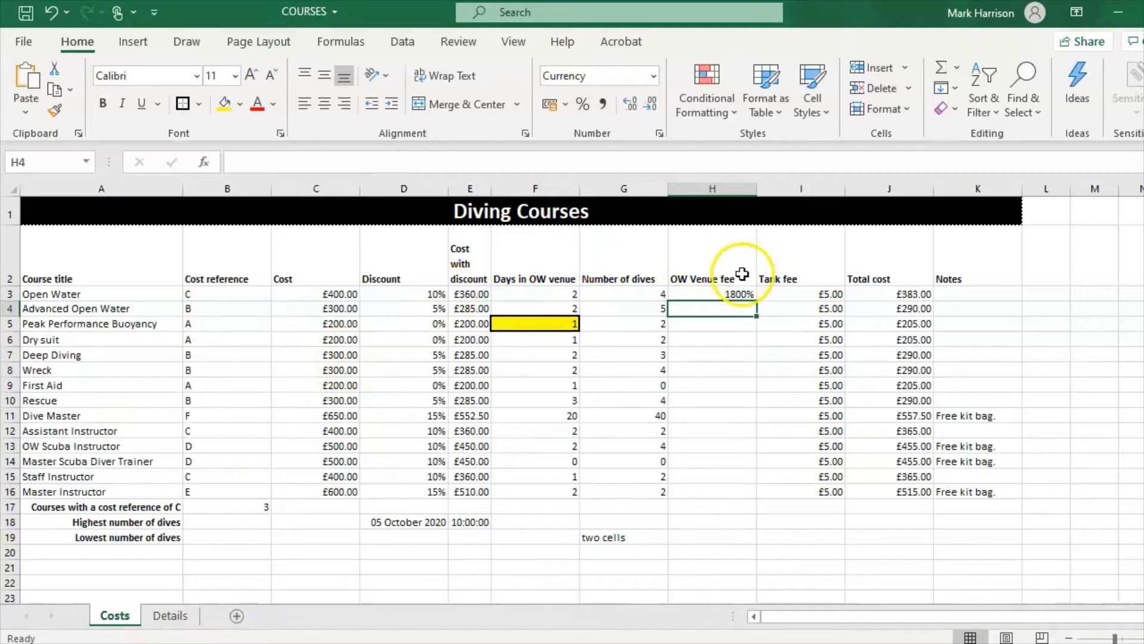
Apply the Currency number format to cell H3
left_click(734, 295)
left_click(654, 75)
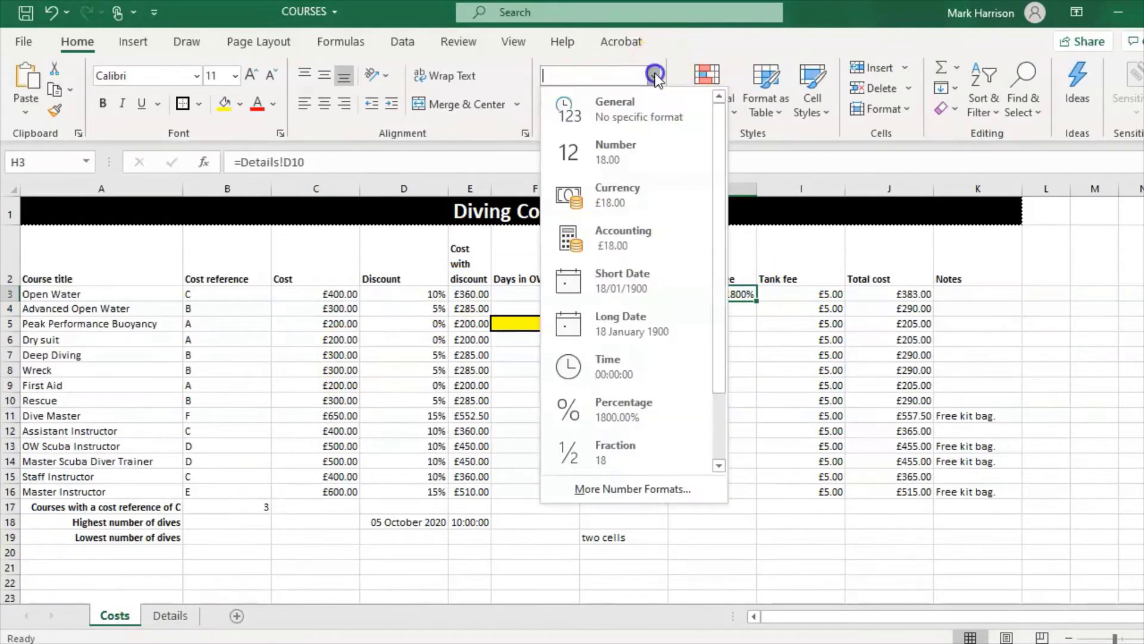
left_click(655, 182)
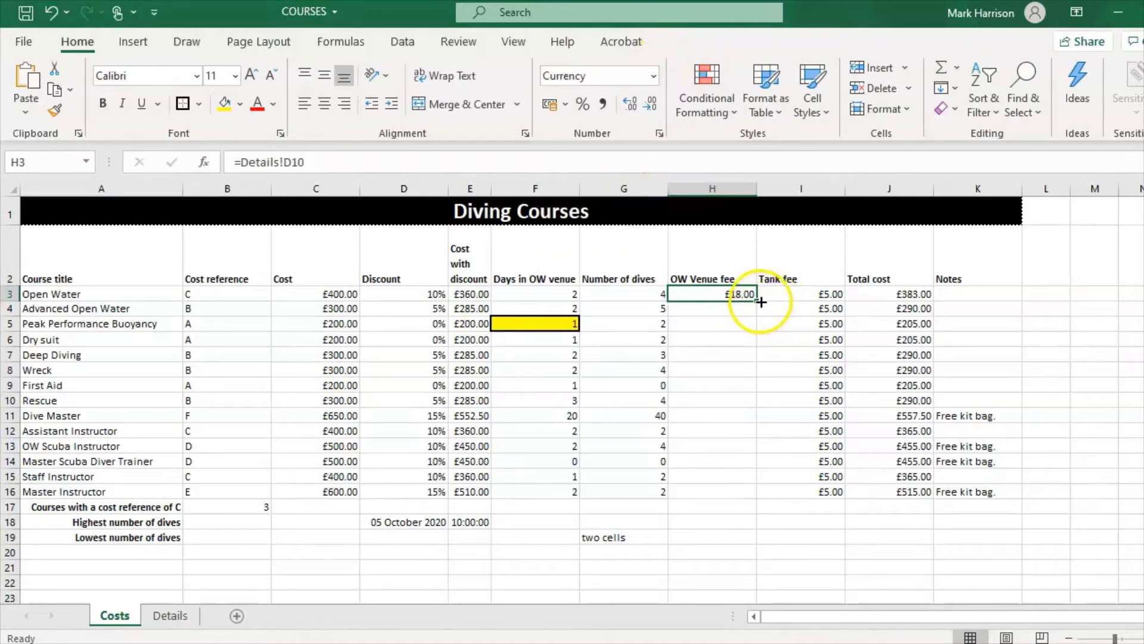
Fill the relative reference from H3 down to H16 and check the copied formula in H4 against the Details sheet
left_click_drag(756, 300, 739, 500)
left_click(716, 309)
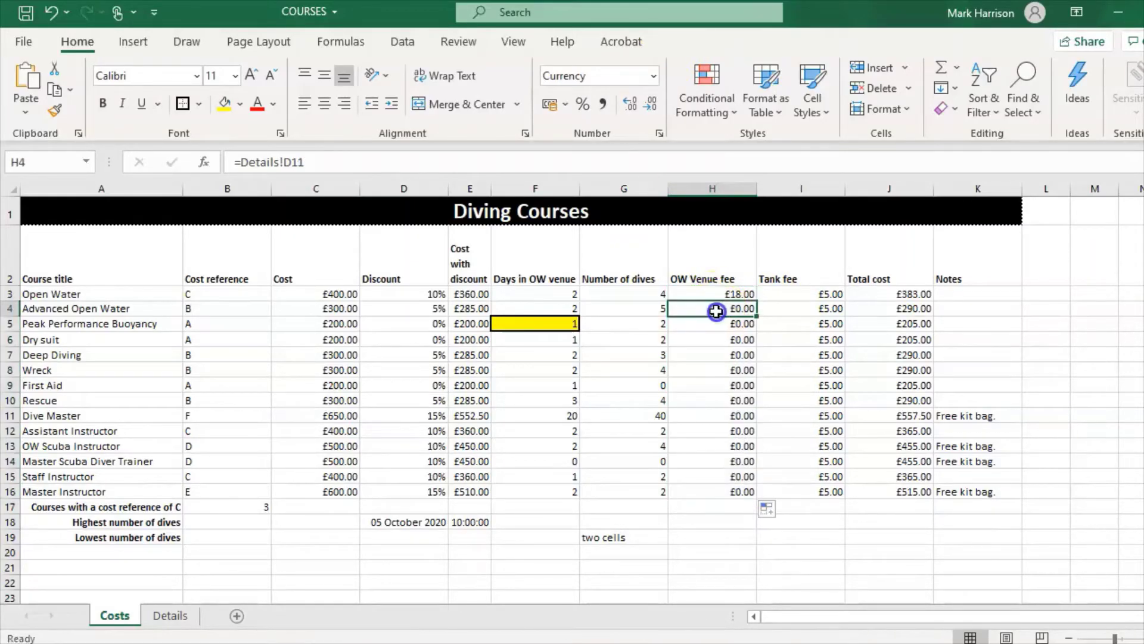
left_click(720, 294)
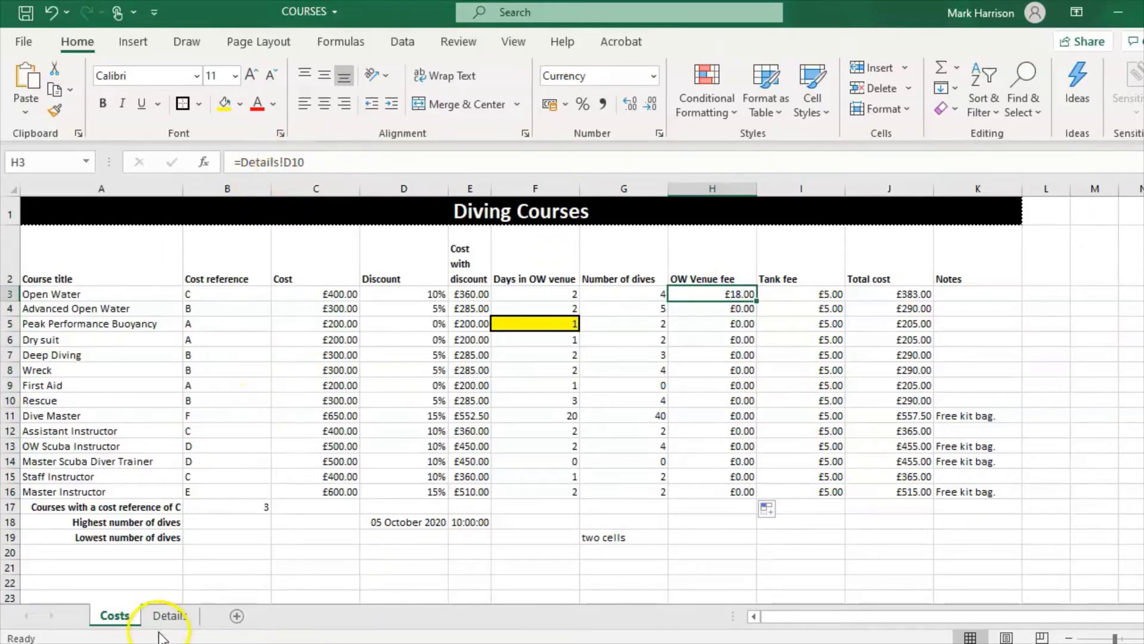
left_click(169, 615)
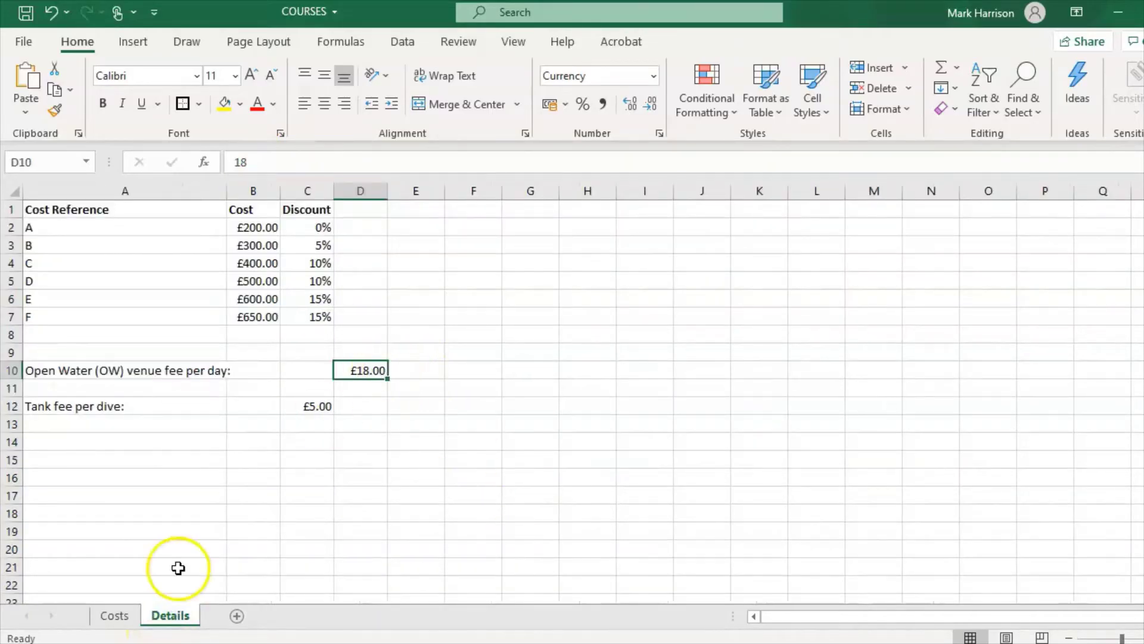
left_click(120, 620)
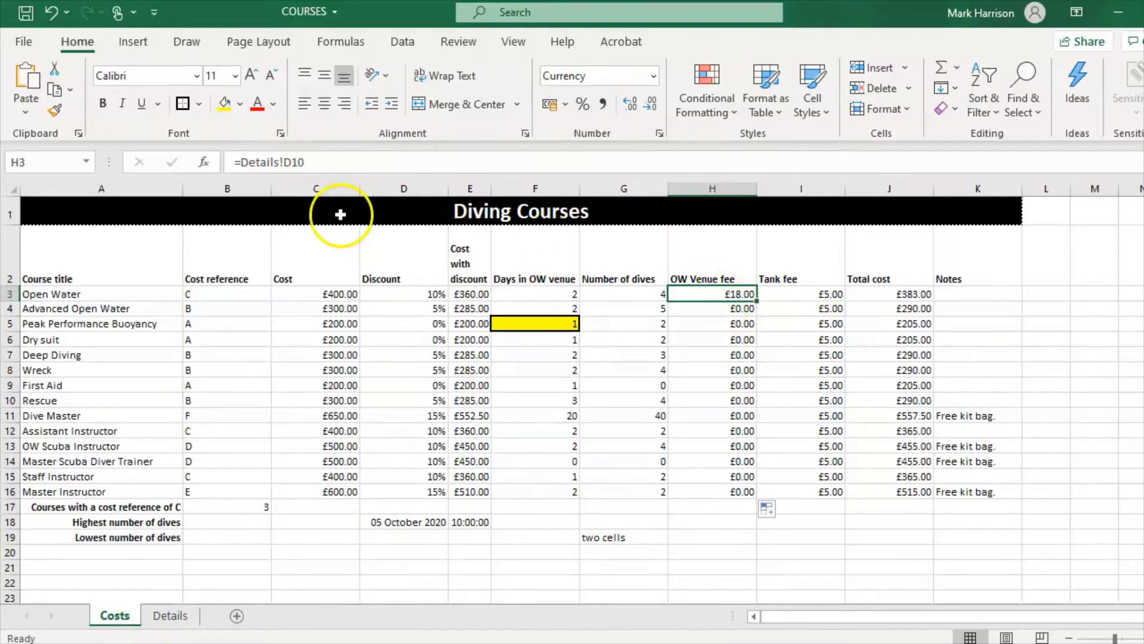
Make the reference in H3 absolute as =Details!$D$10, and fill it down the OW Venue fee column to H16
left_click(284, 162)
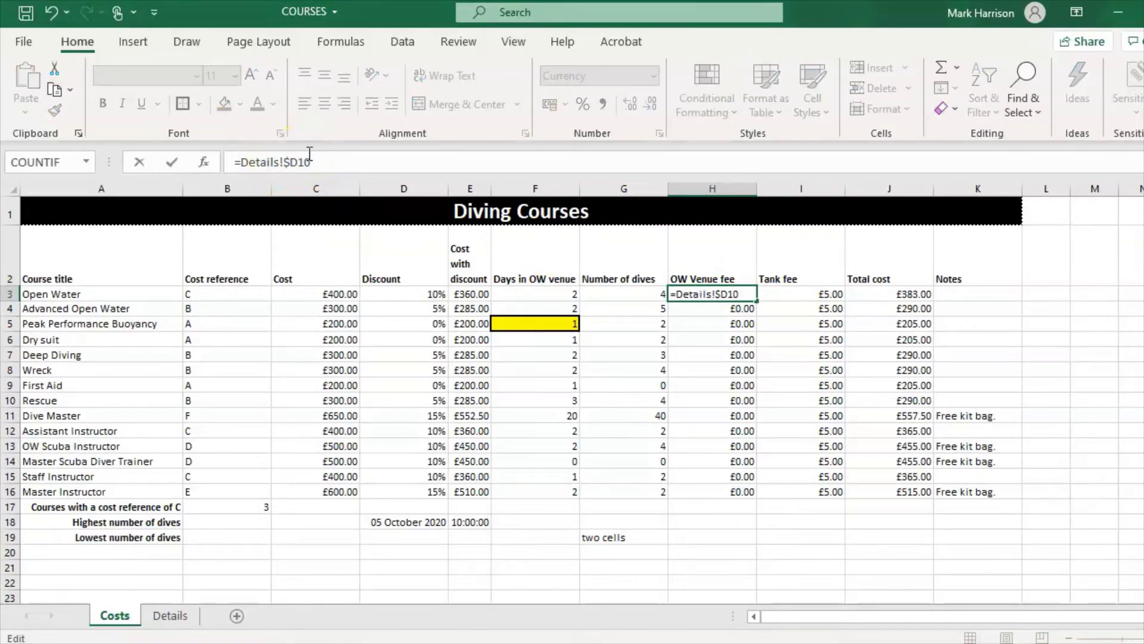
key("Return")
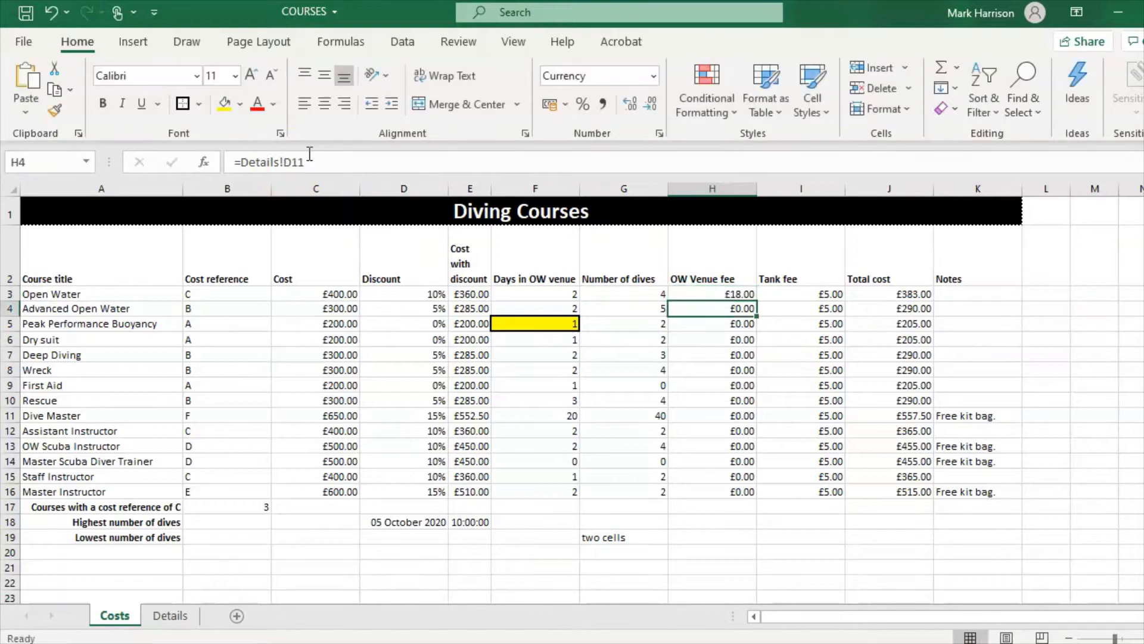
left_click(741, 294)
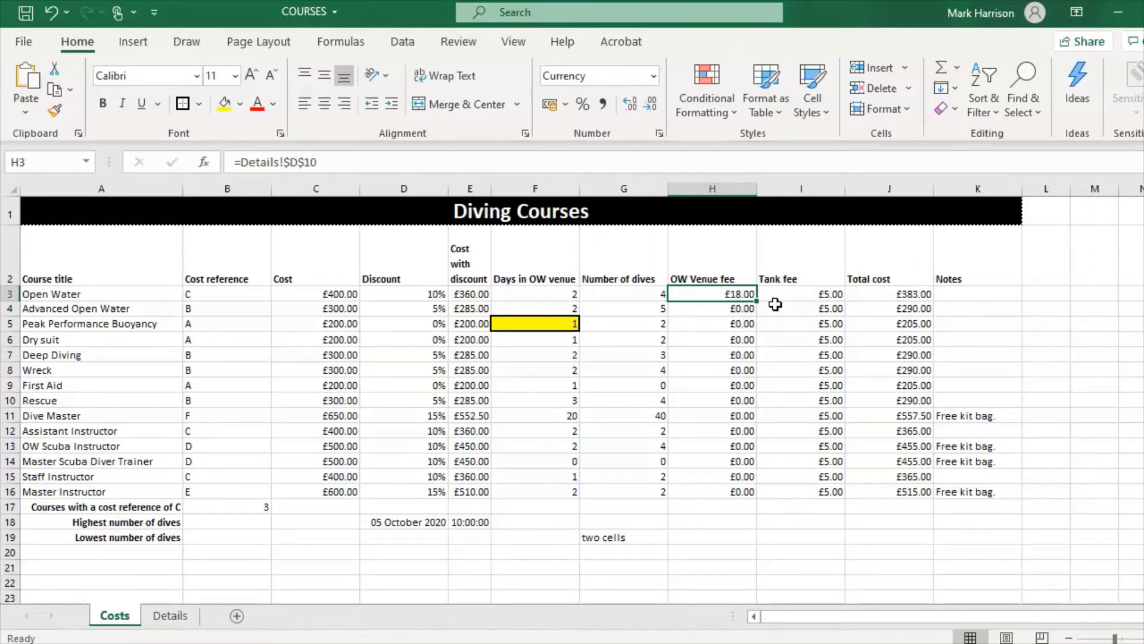
left_click_drag(756, 302, 753, 505)
left_click(726, 398)
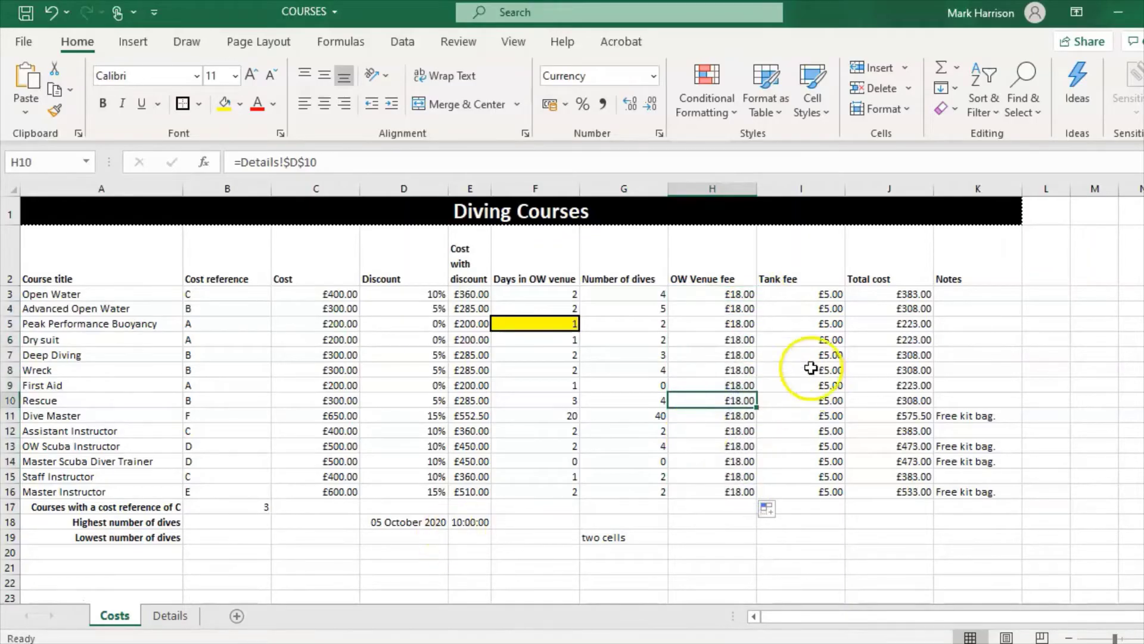
left_click(721, 292)
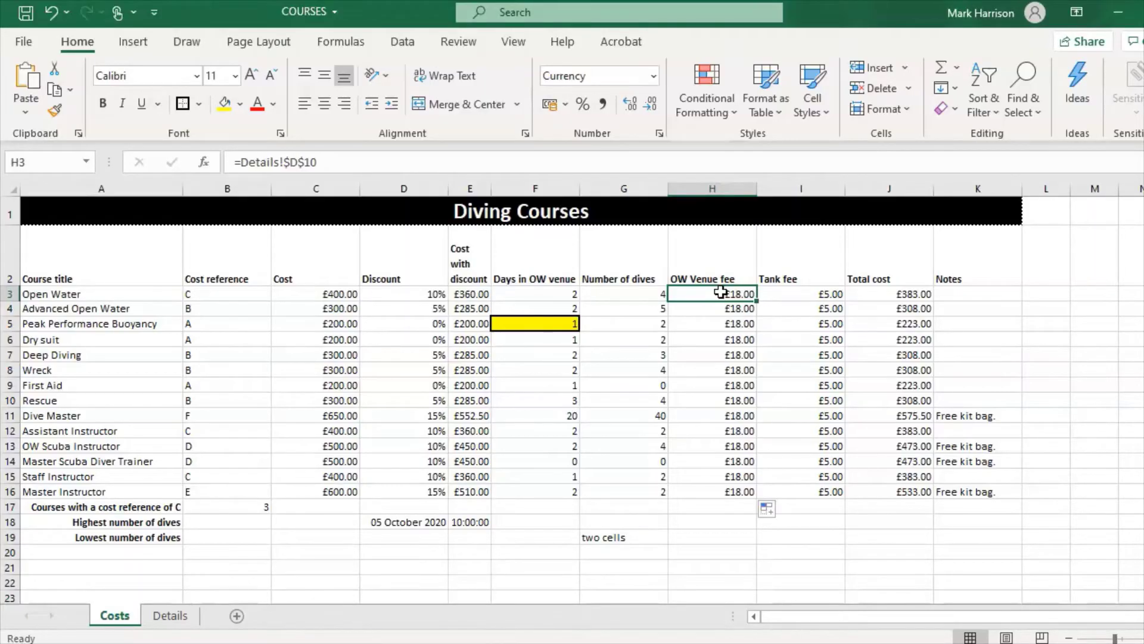
Name the cost reference table A1:C7 on the Details sheet as Details
left_click(171, 616)
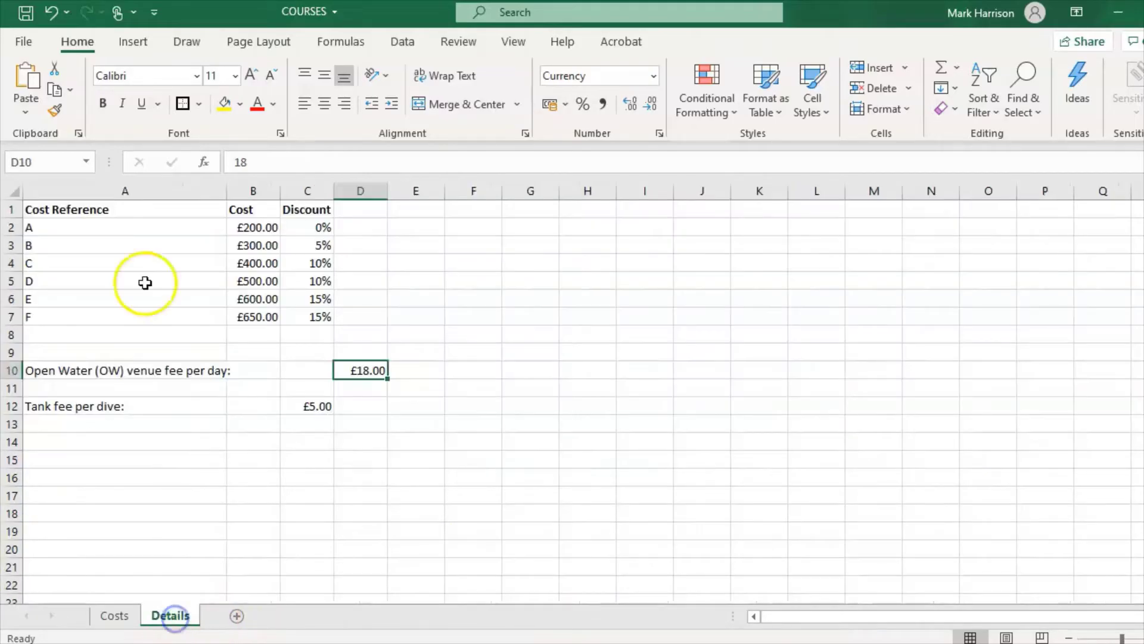
left_click_drag(84, 212, 301, 320)
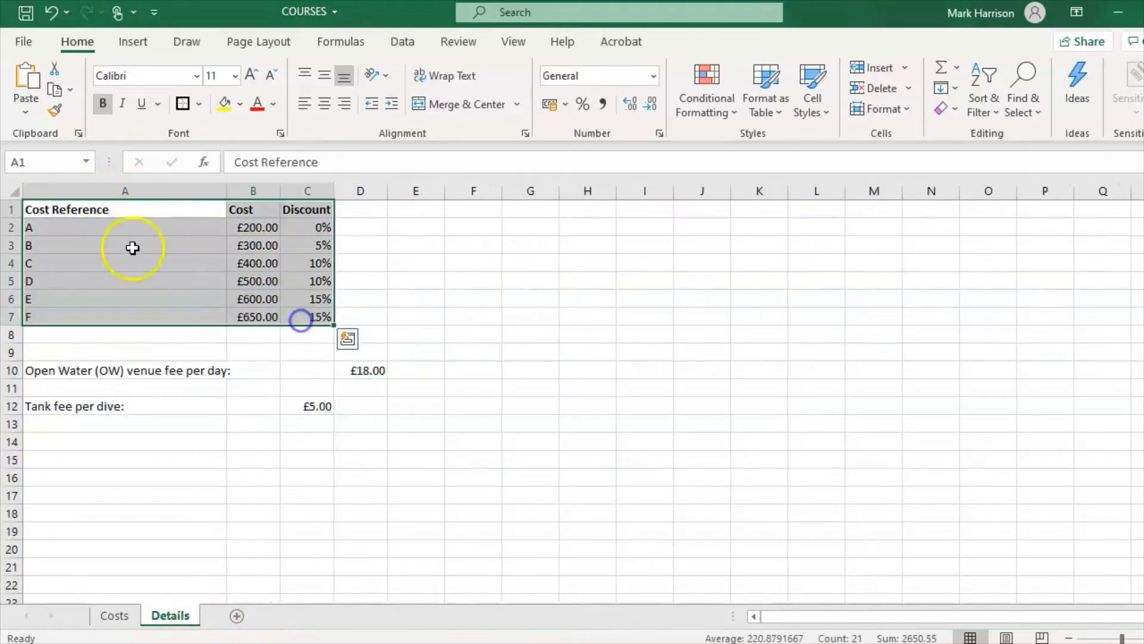
left_click(50, 157)
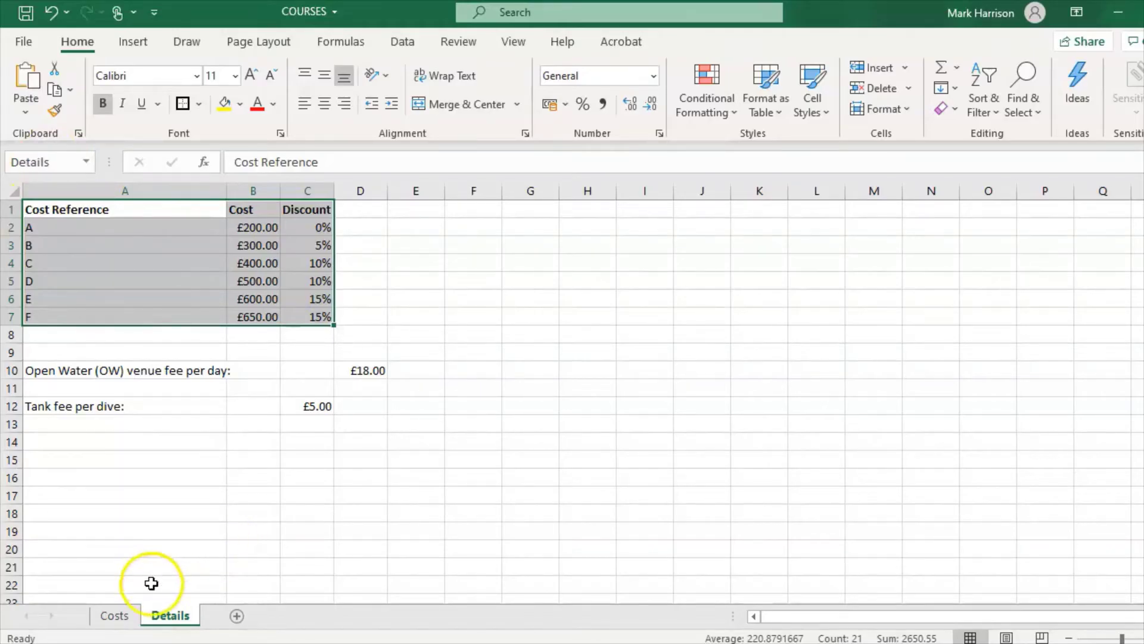
Delete the lookup formulas in the Discount column, cells D3 to D16, on the Costs sheet
left_click(124, 620)
left_click(643, 371)
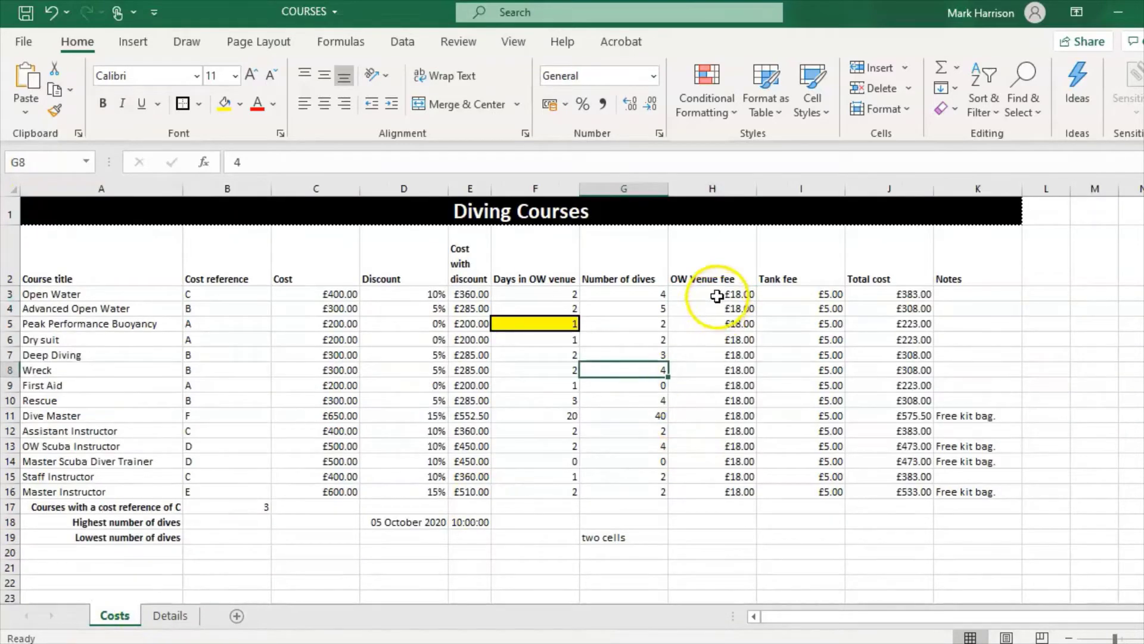
left_click(717, 295)
left_click(401, 294)
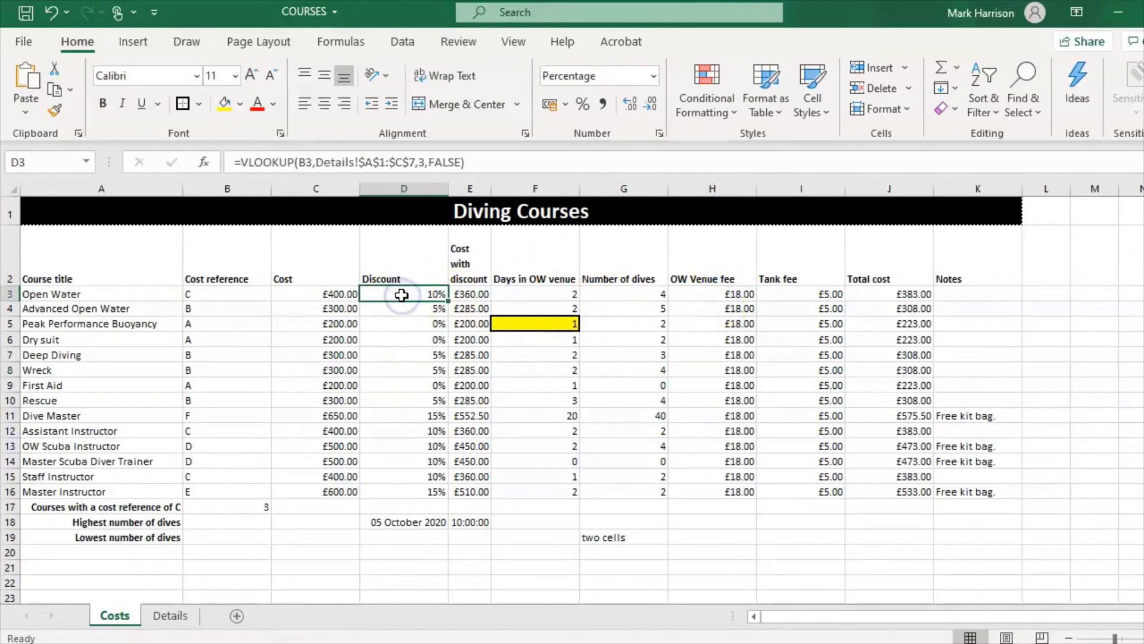
left_click_drag(413, 295, 412, 488)
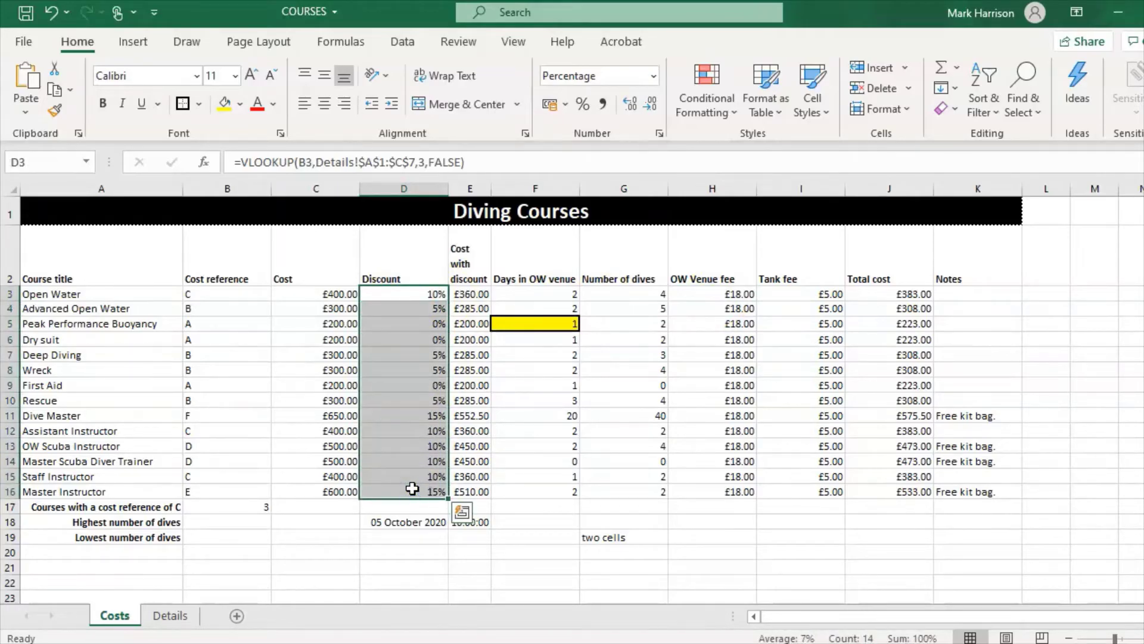
key("Delete")
Start a VLOOKUP formula in the first Discount cell, D3, on the Costs sheet, correcting the misspelled function name
left_click(405, 296)
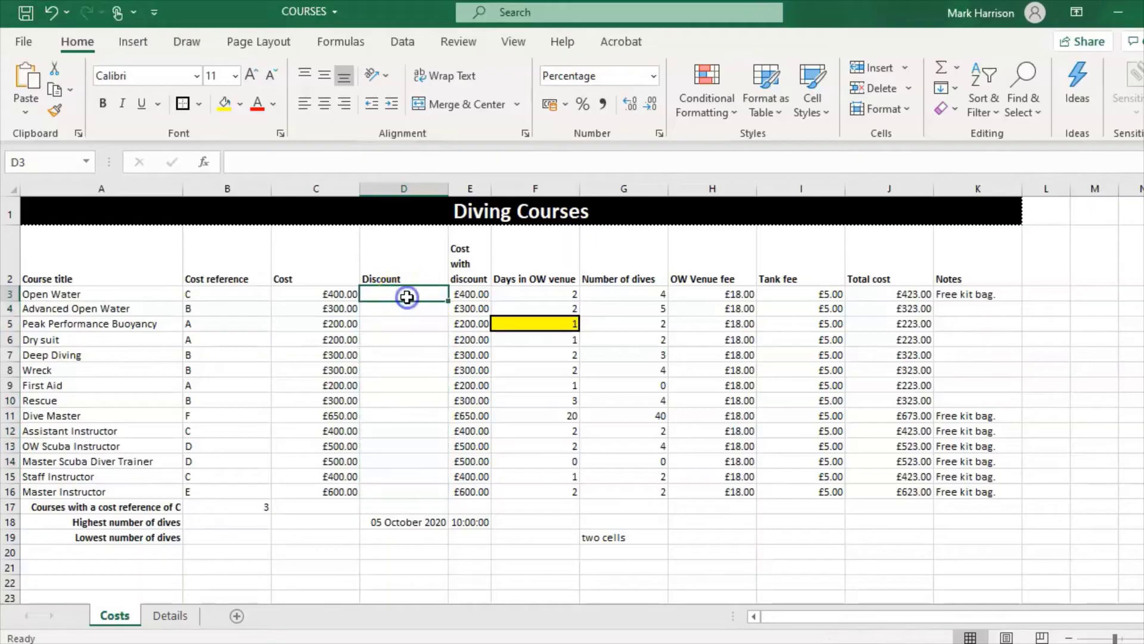
left_click(172, 620)
left_click(112, 223)
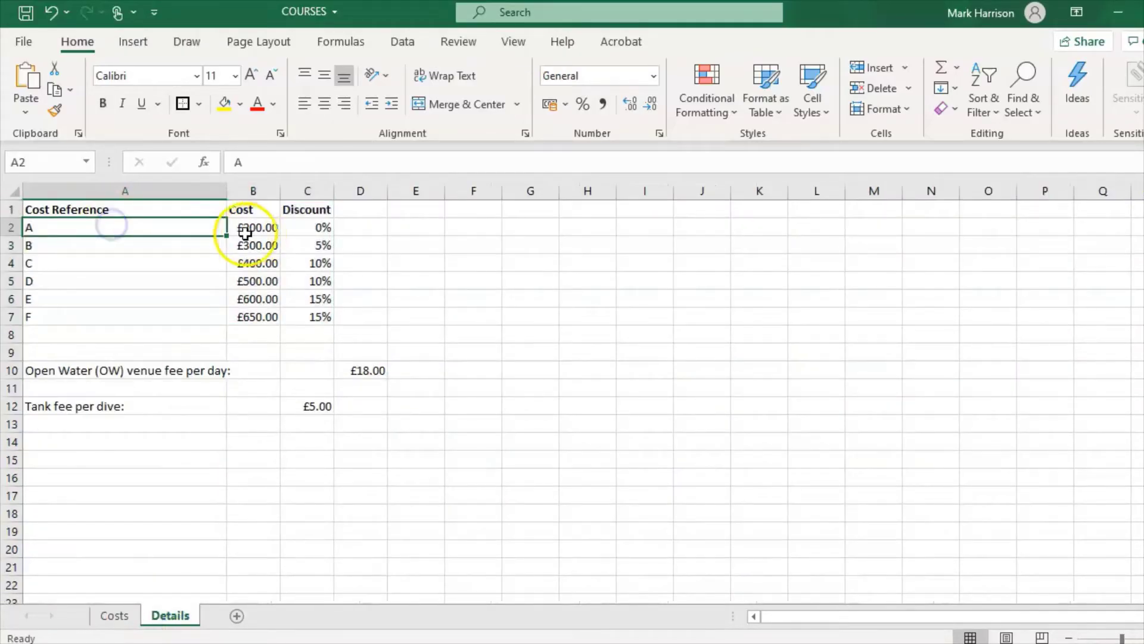
left_click(114, 615)
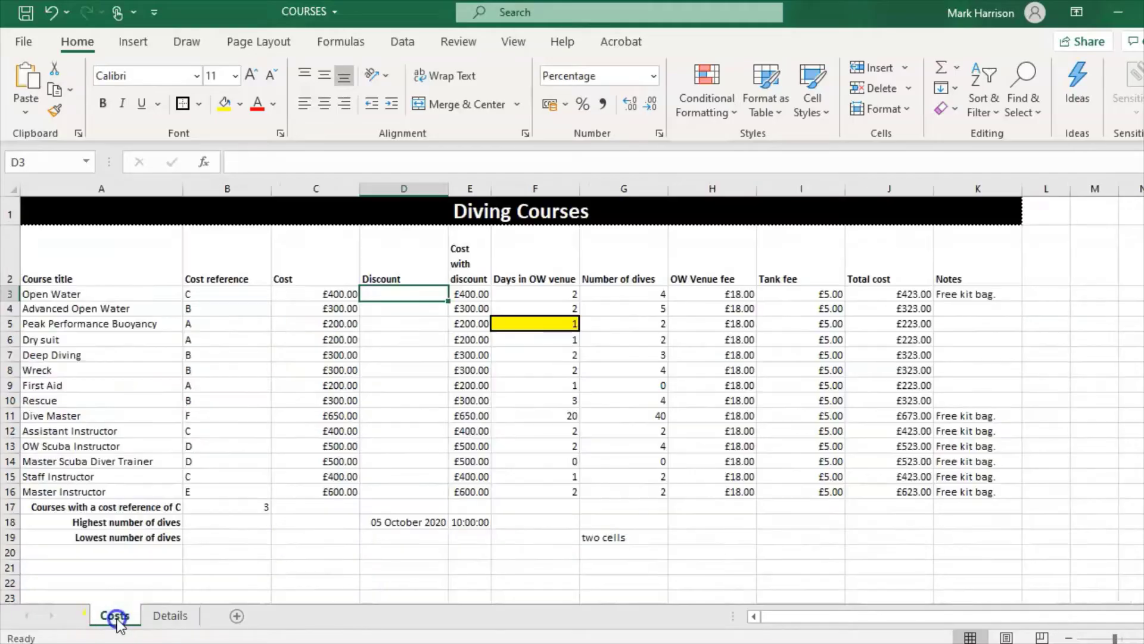
left_click(269, 171)
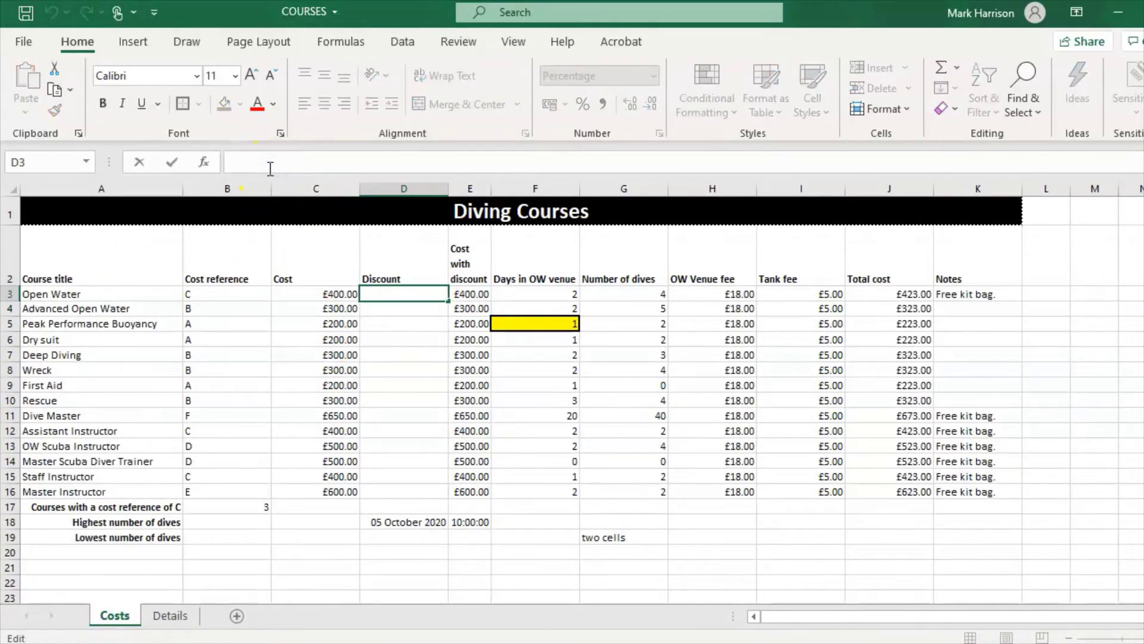
type("=vookup(")
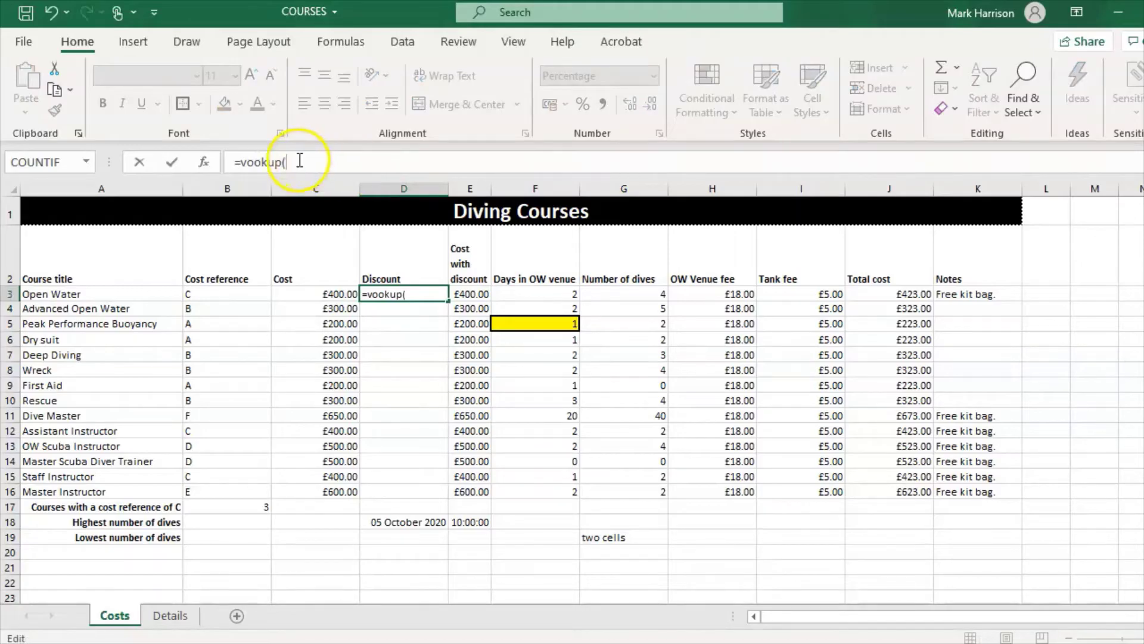
left_click(248, 162)
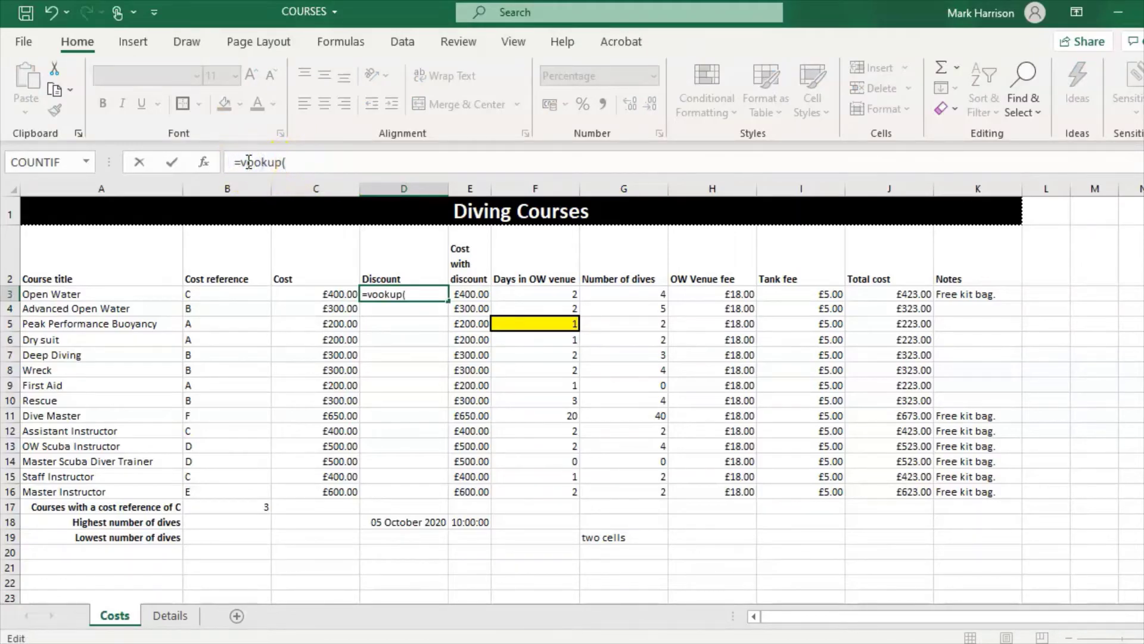
type("l")
left_click(281, 193)
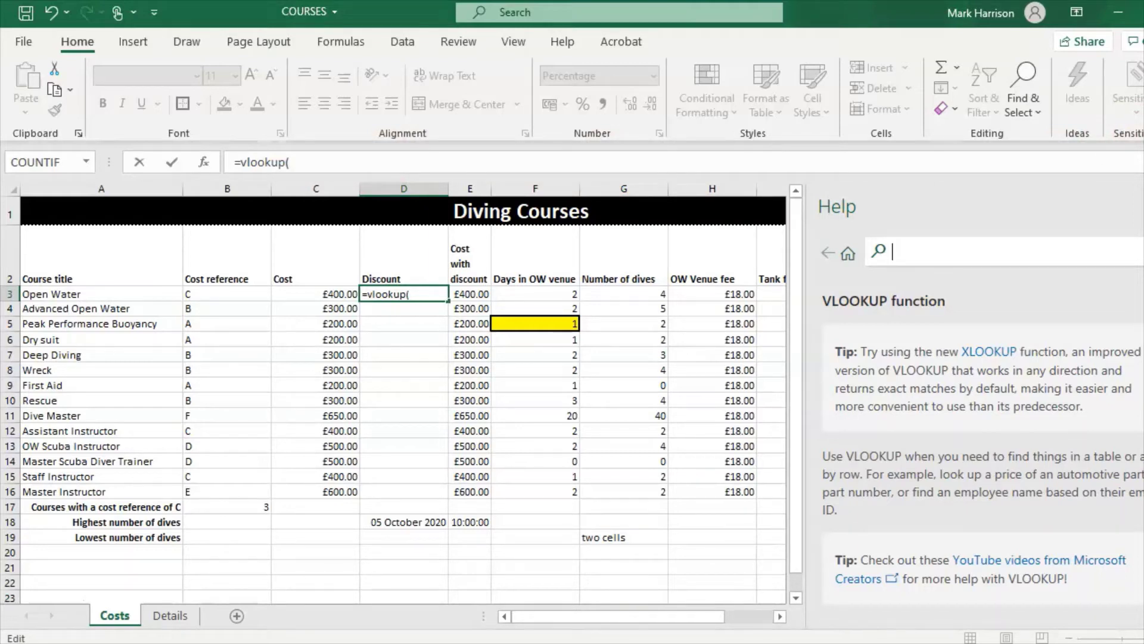
left_click(304, 167)
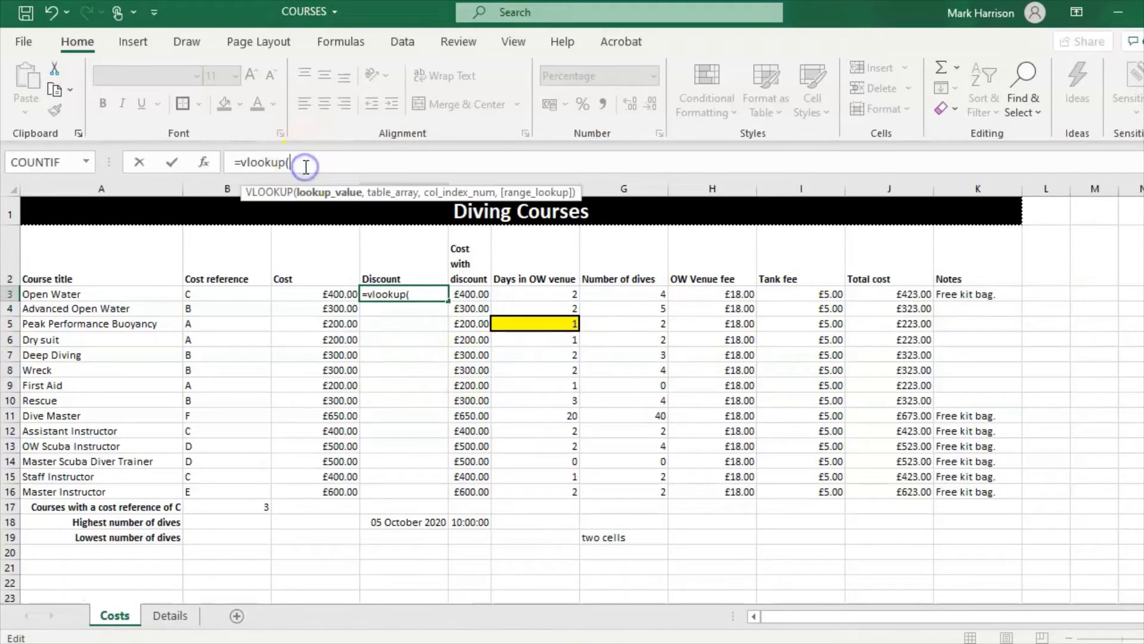
left_click(167, 615)
left_click(69, 211)
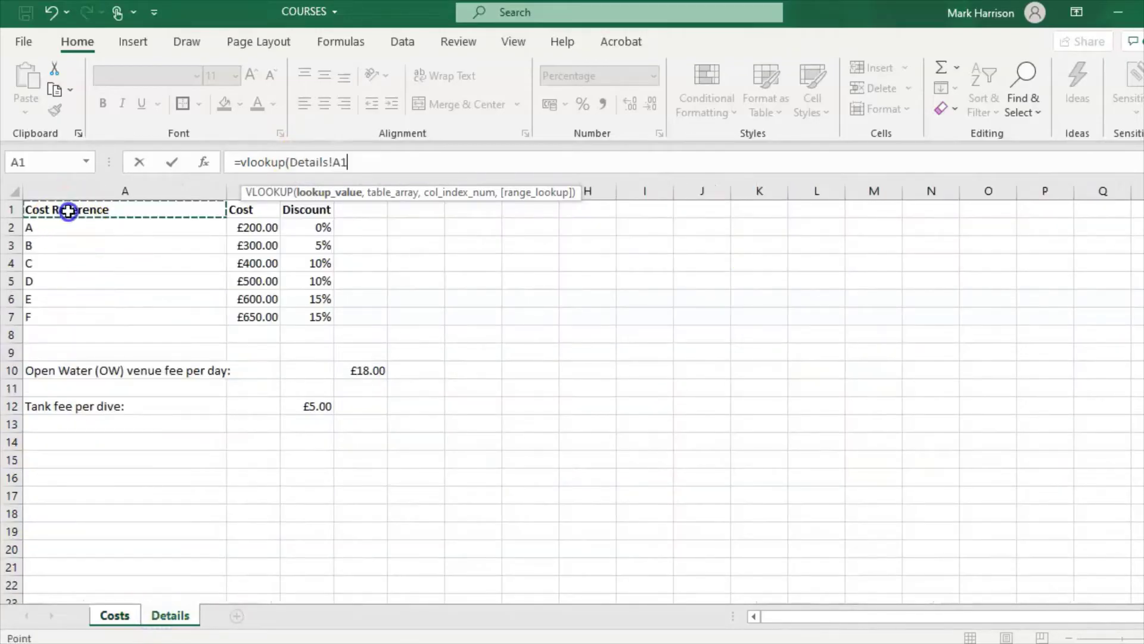
left_click_drag(69, 211, 304, 317)
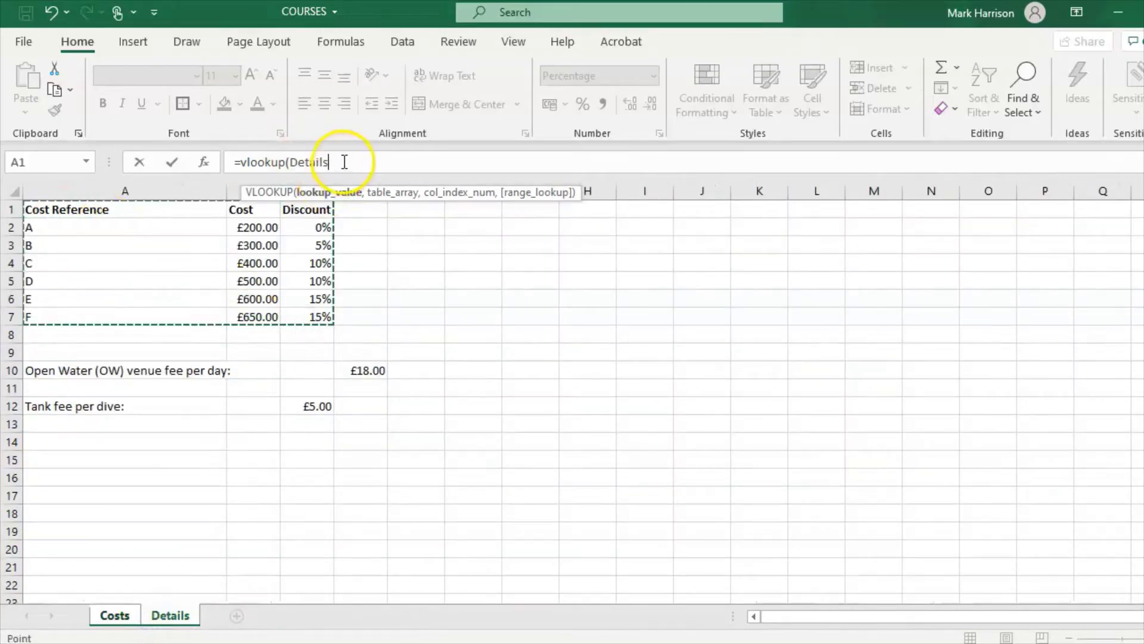
type(",")
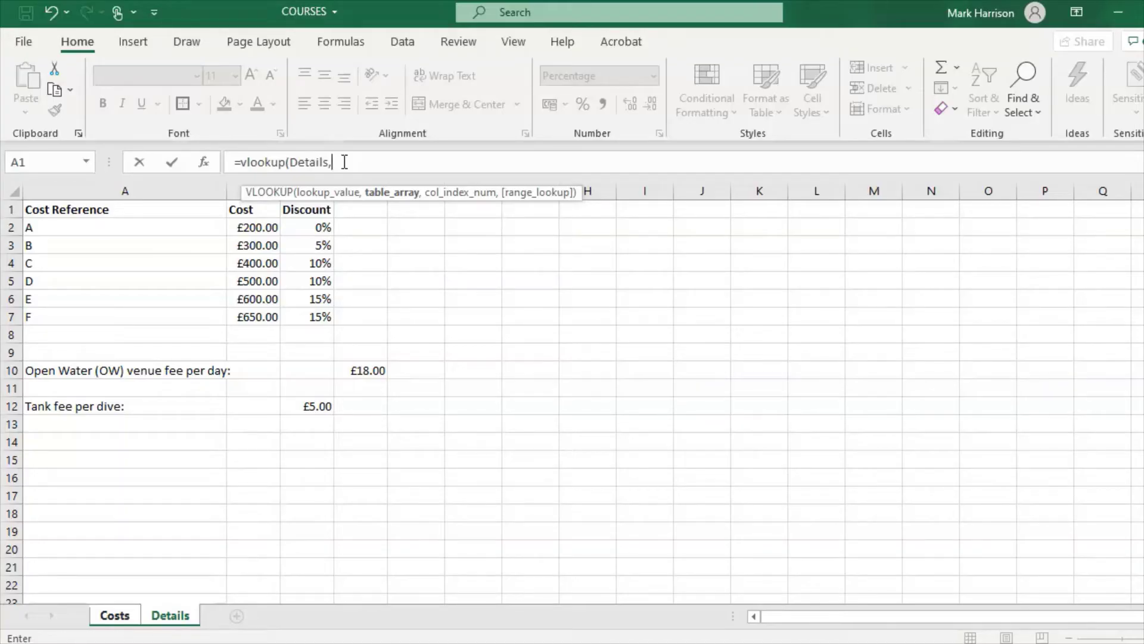
left_click_drag(348, 163, 291, 162)
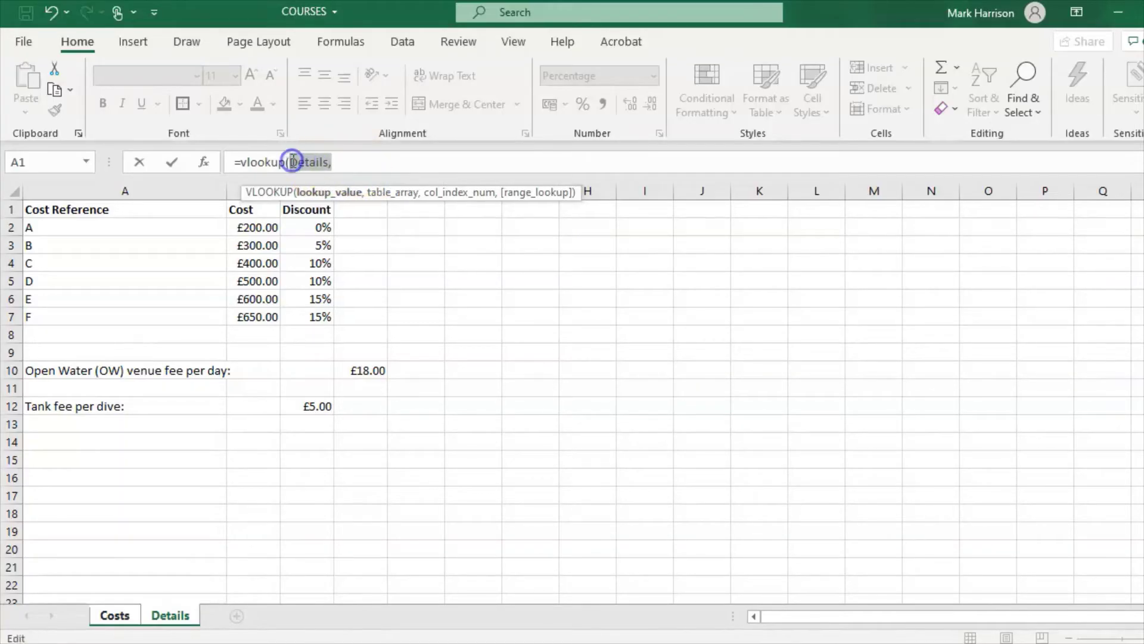
key("BackSpace")
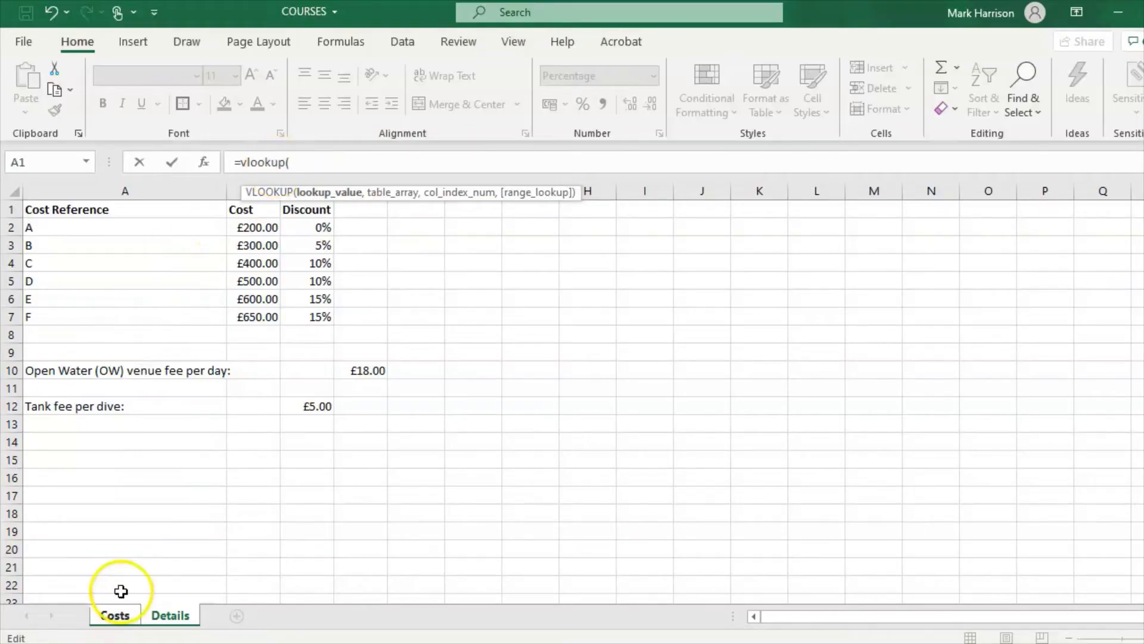
Complete the lookup in D3 as =VLOOKUP(Costs!B3,Details,3,FALSE), using the named Details range as the table
left_click(116, 616)
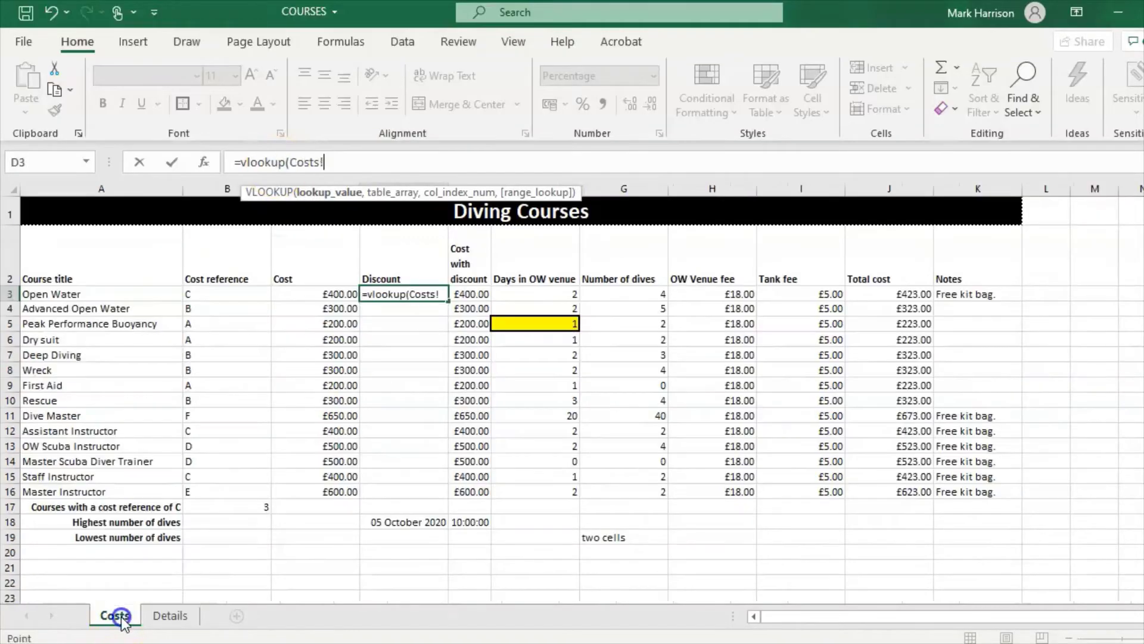
left_click(232, 295)
type(",")
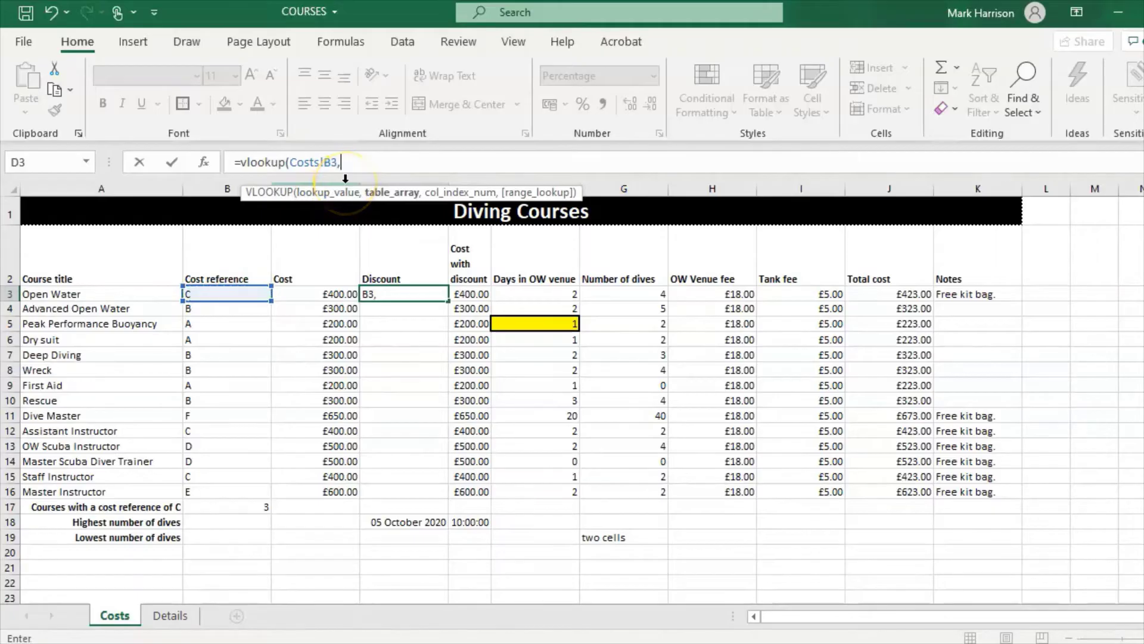
left_click(160, 616)
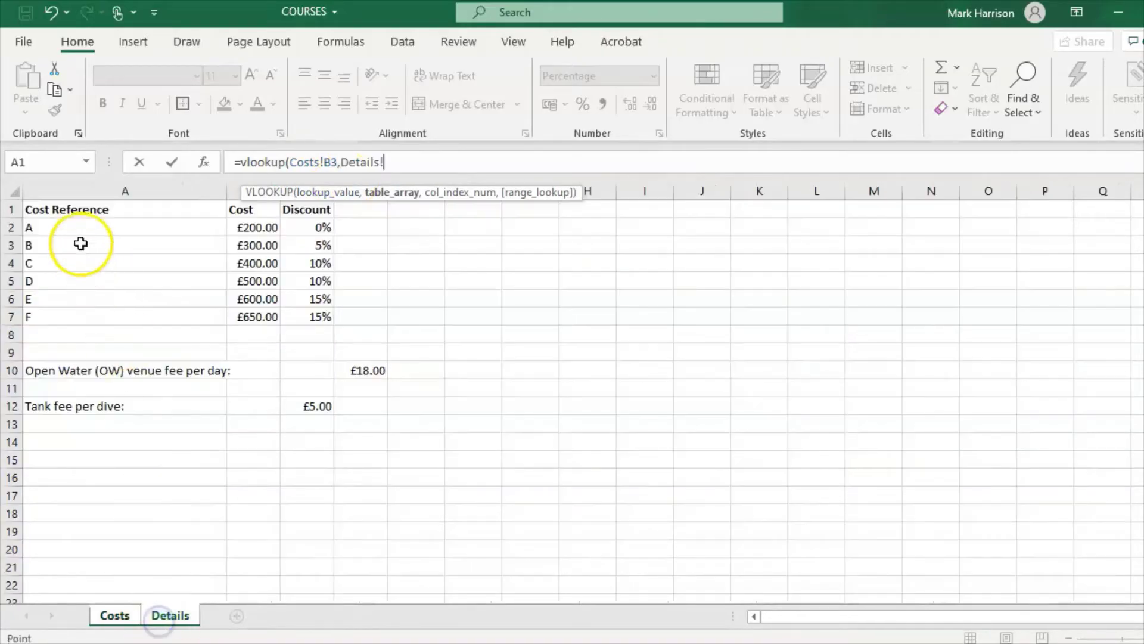
left_click_drag(71, 209, 298, 317)
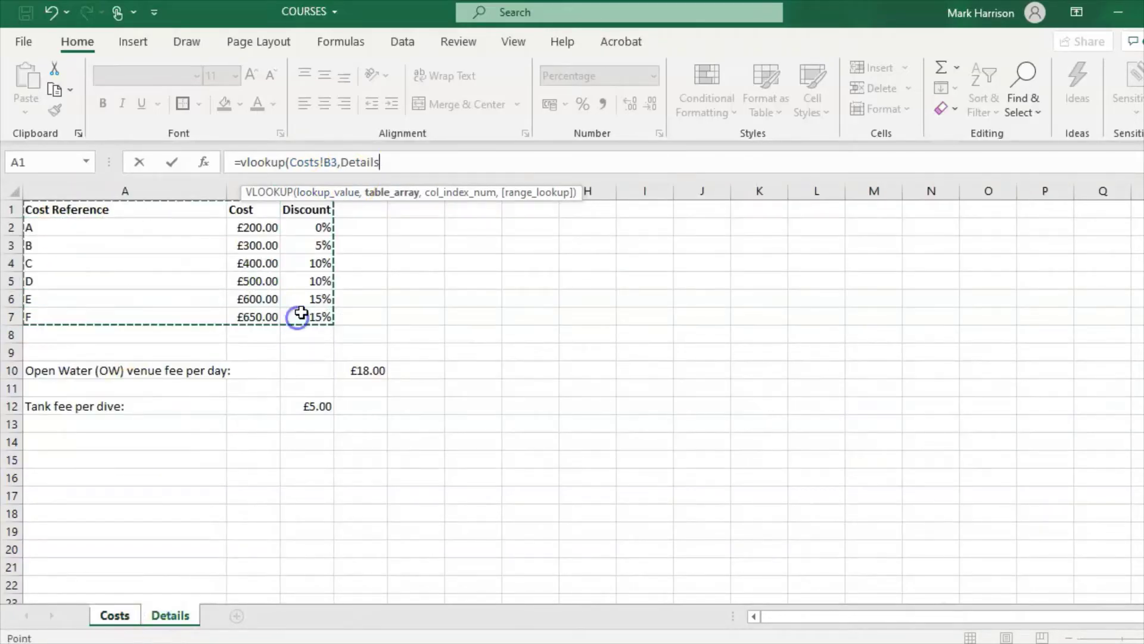
type(",")
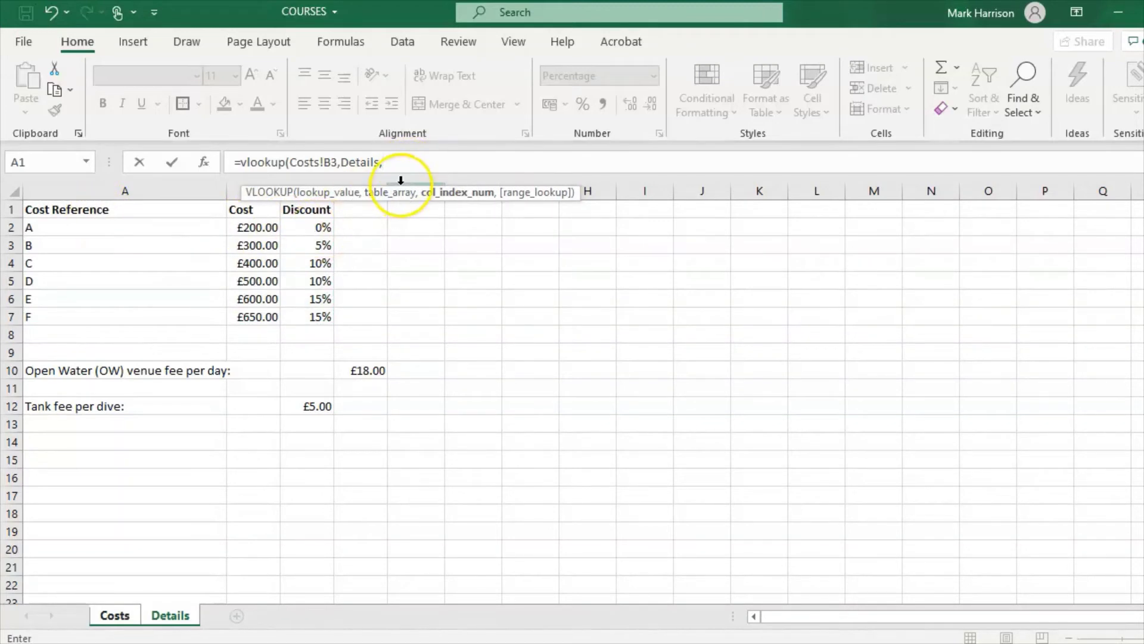
type("3,")
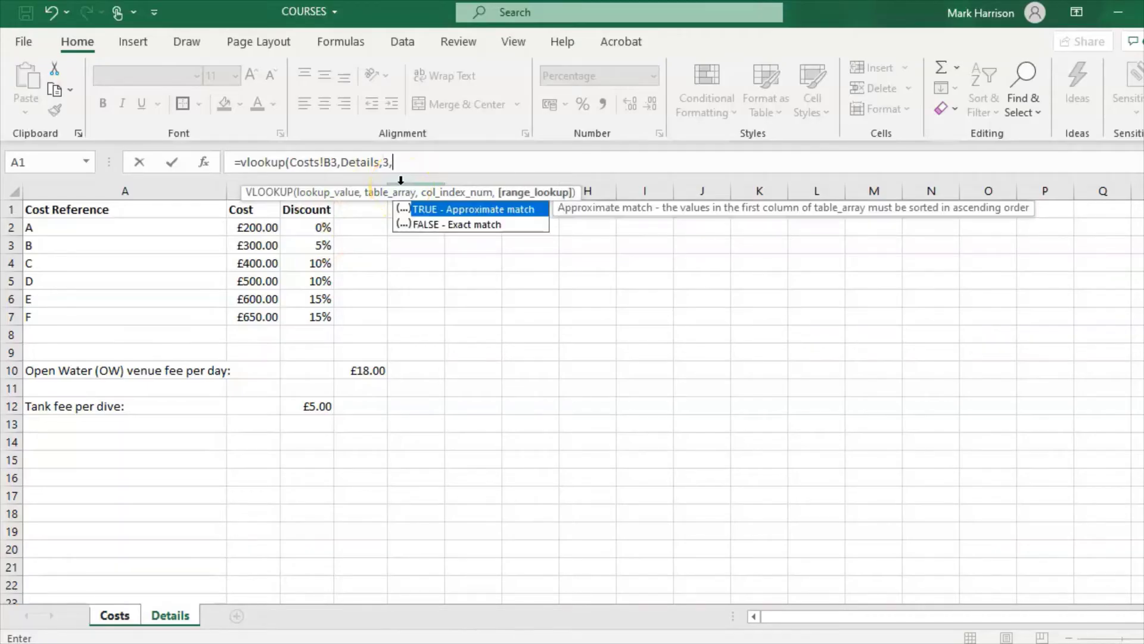
double_click(492, 224)
type(")")
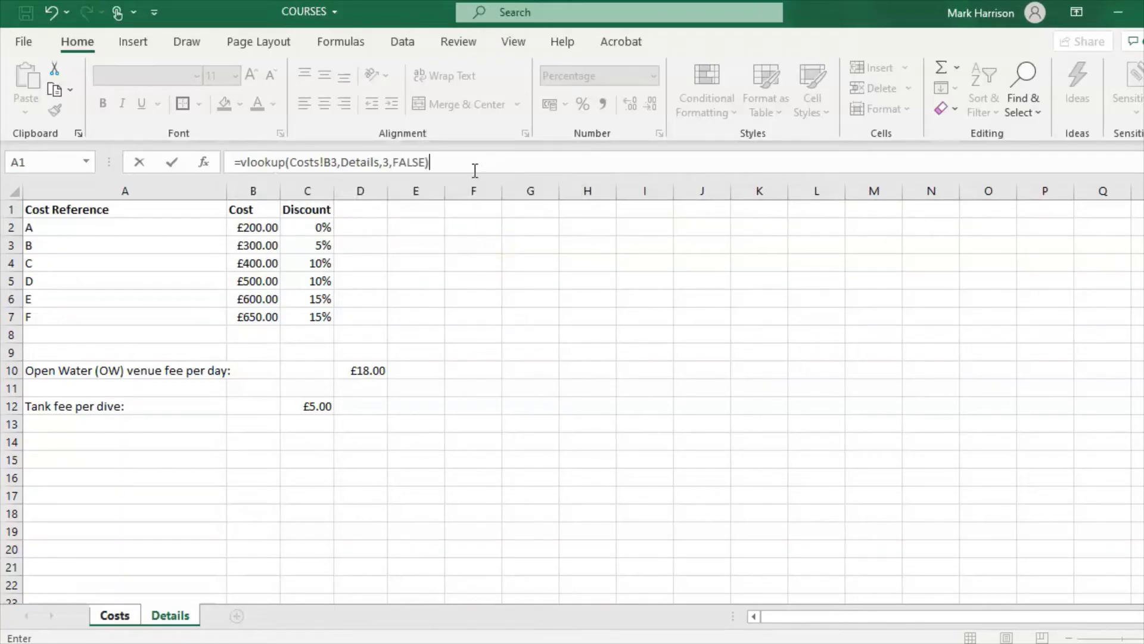
key("Return")
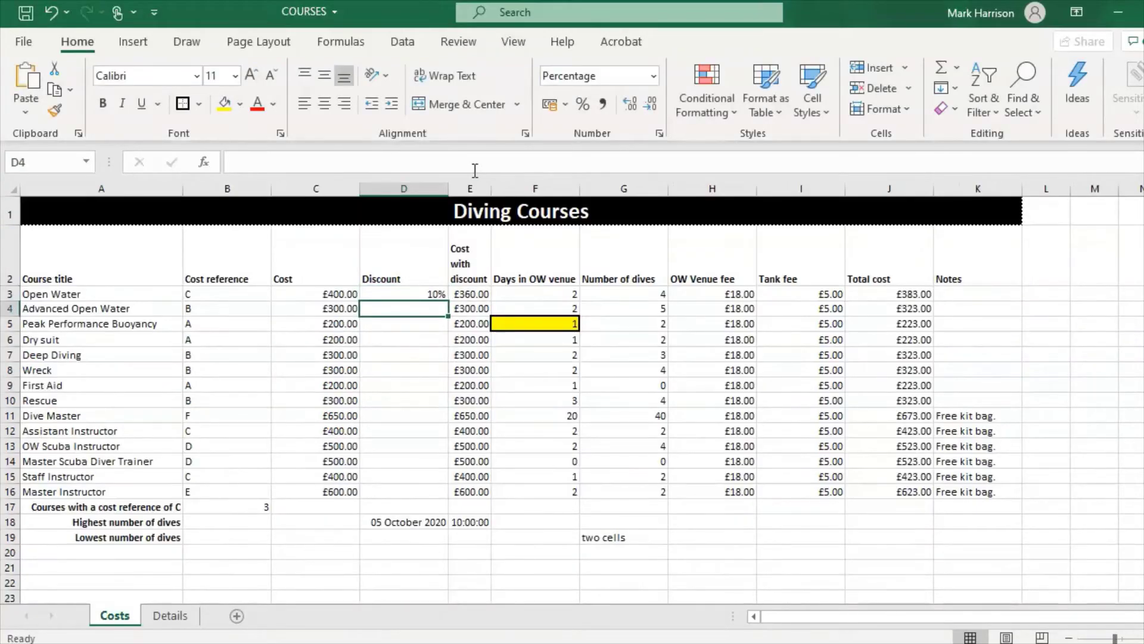
Check the D3 discount against cost reference C on the Details sheet, and fill the formula down the Discount column to D16
left_click(410, 294)
left_click(331, 295)
left_click(169, 615)
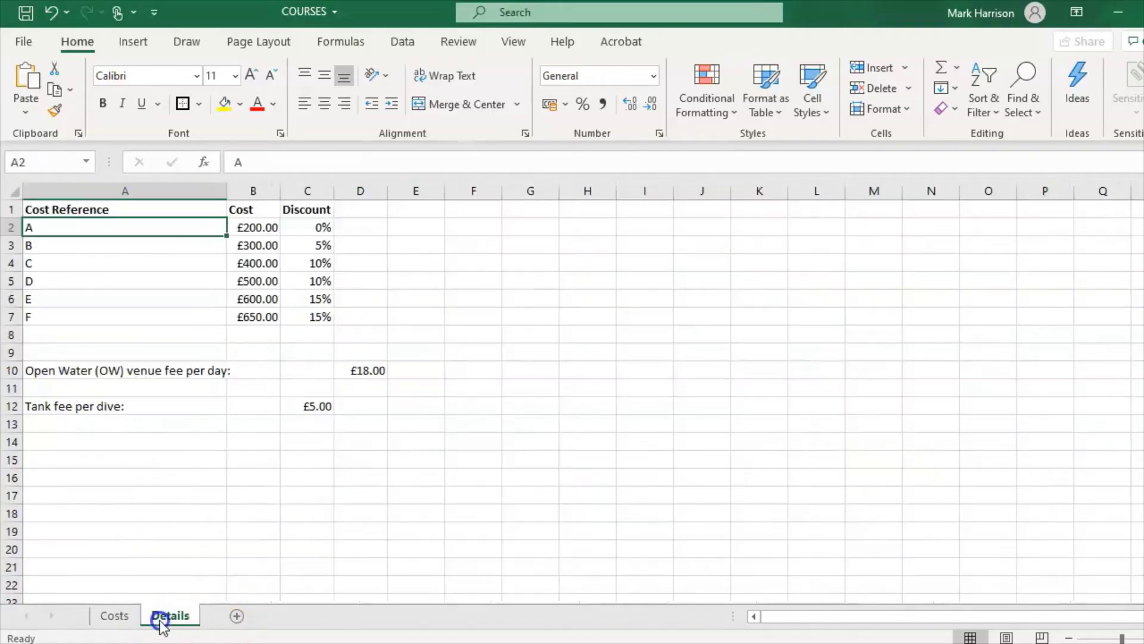
left_click(245, 263)
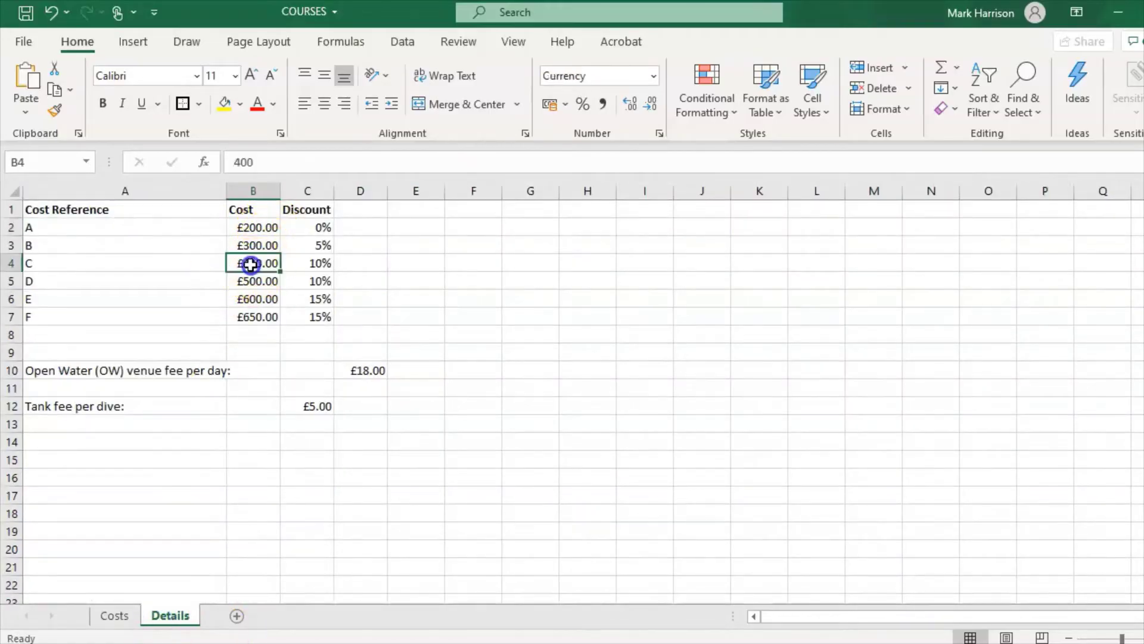
left_click(297, 263)
left_click(113, 614)
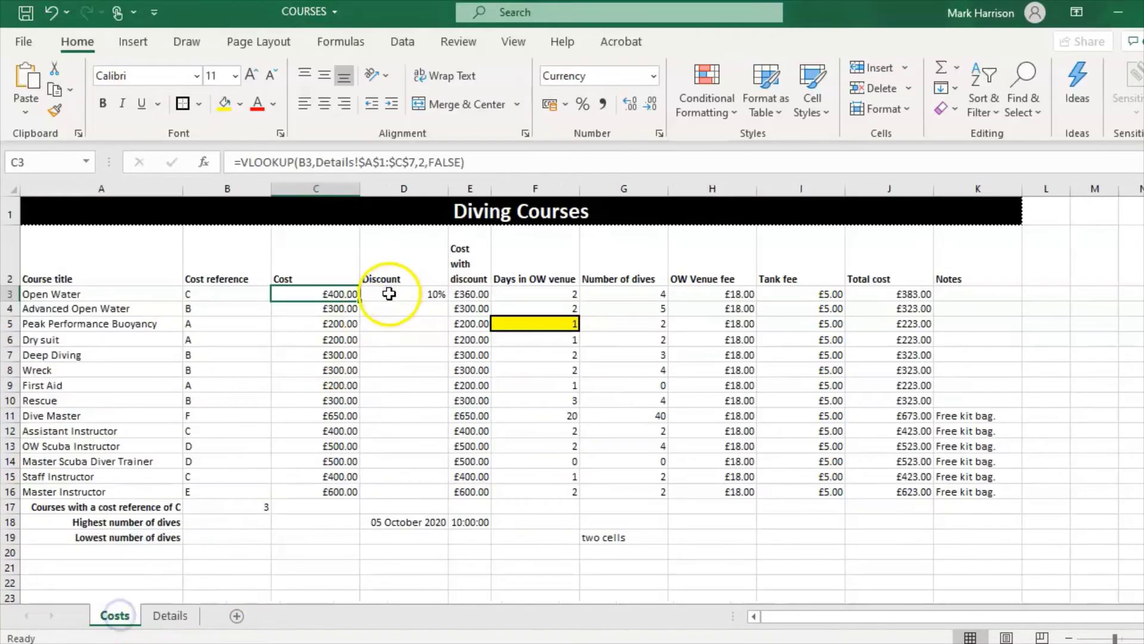
left_click(418, 294)
left_click_drag(450, 306, 427, 502)
left_click(416, 370)
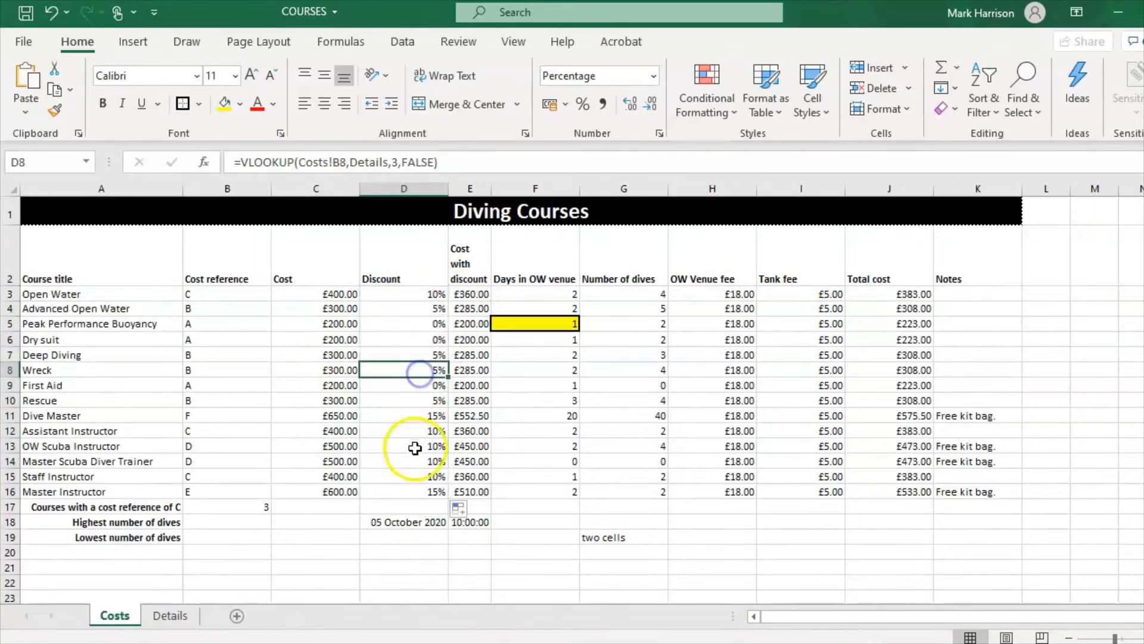
left_click(401, 417)
left_click(390, 295)
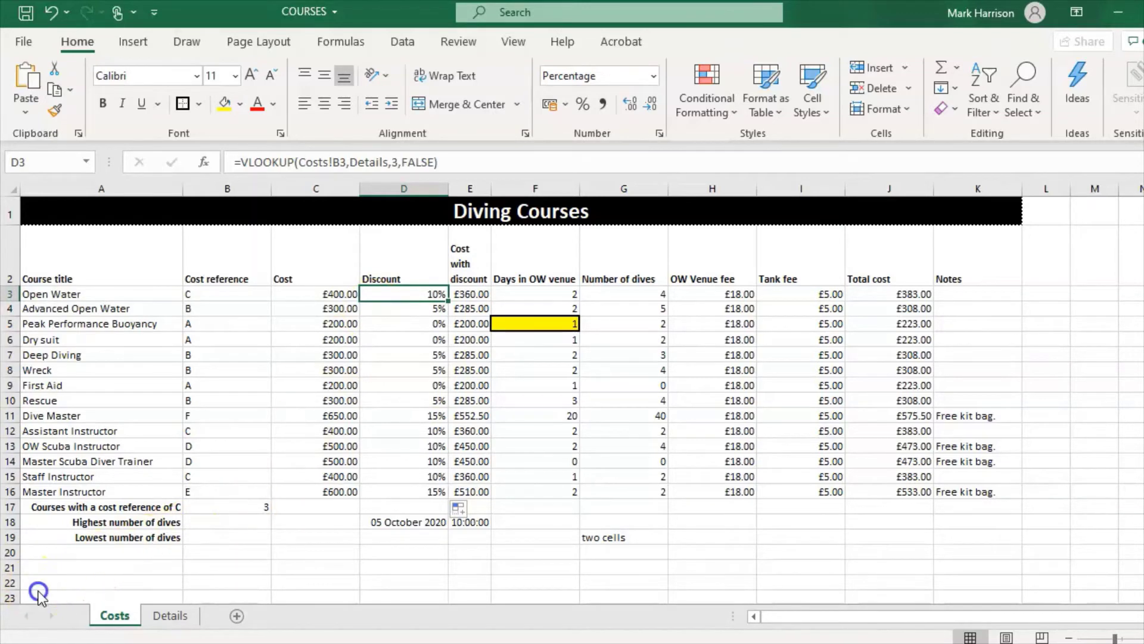
Review the table A1:C7 on the Details sheet, and clear the lookup formulas from Discount cells D3 to D16 on the Costs sheet
left_click(170, 615)
left_click_drag(84, 212, 307, 314)
left_click(428, 335)
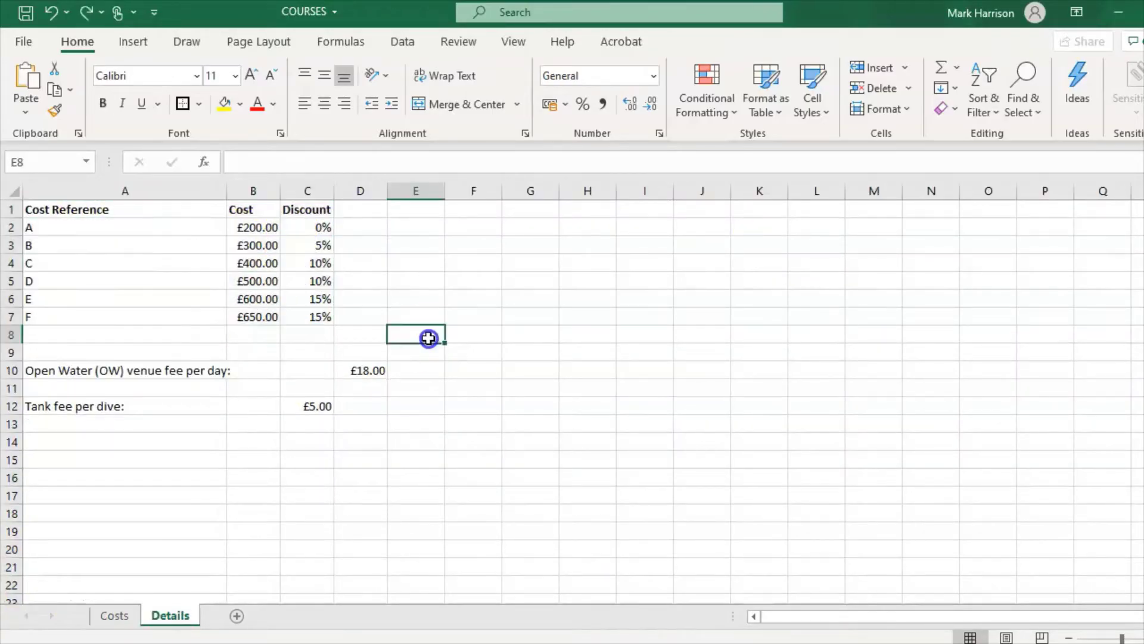
left_click(116, 619)
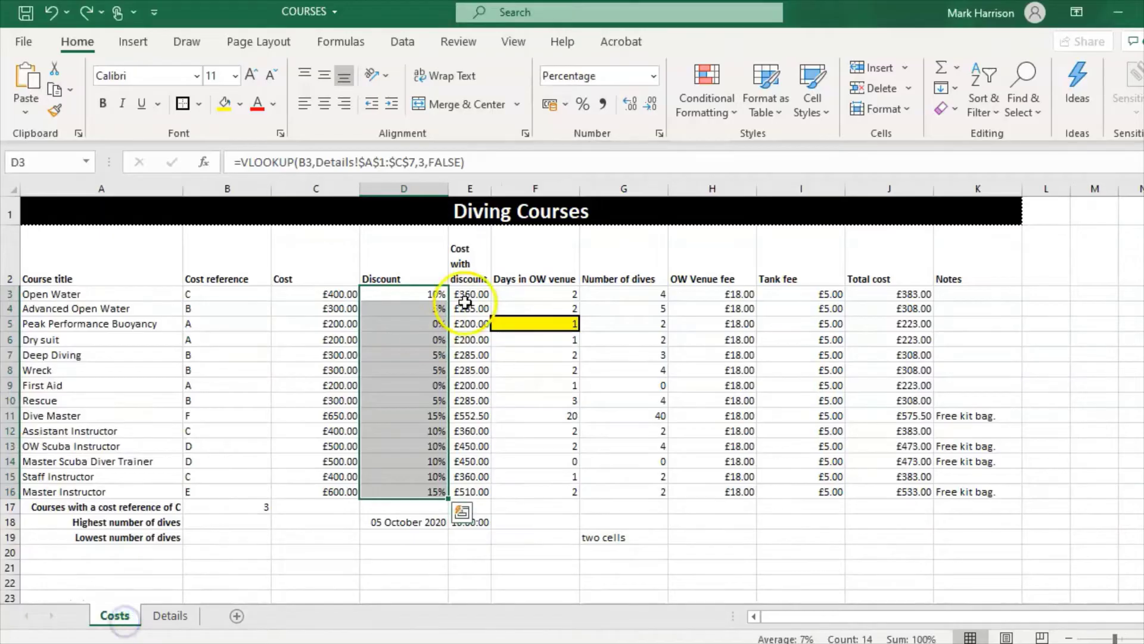
left_click_drag(405, 296, 405, 487)
key("Delete")
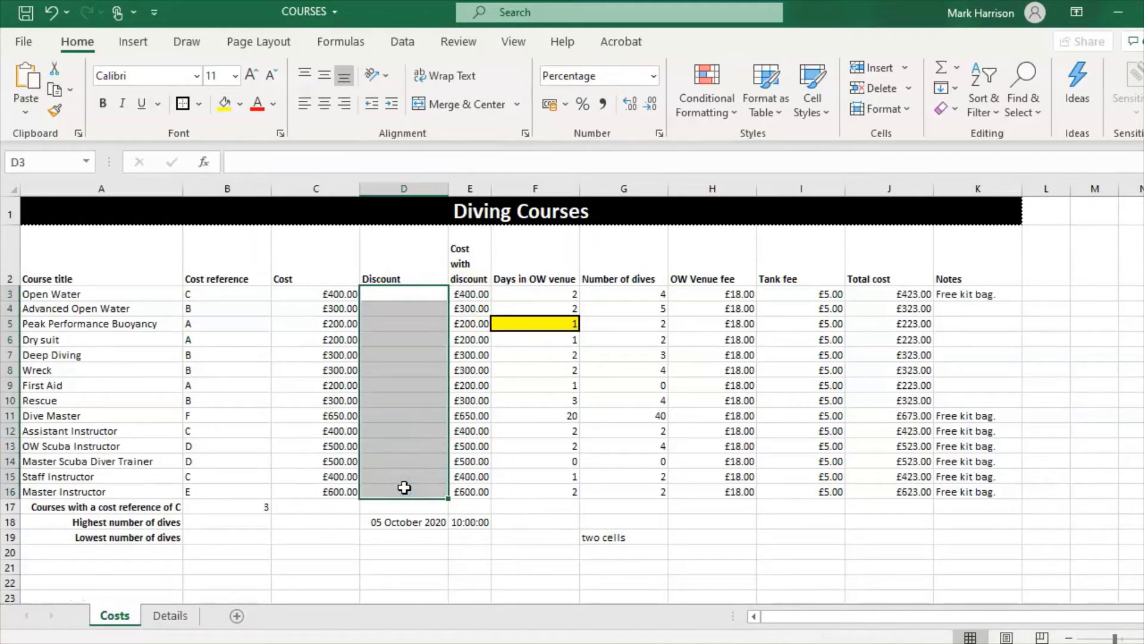
Enter =VLOOKUP(B3,Details!A1:C7,3,FALSE) in the first Discount cell, D3, taking the table range from the Details sheet
left_click(428, 292)
left_click(346, 161)
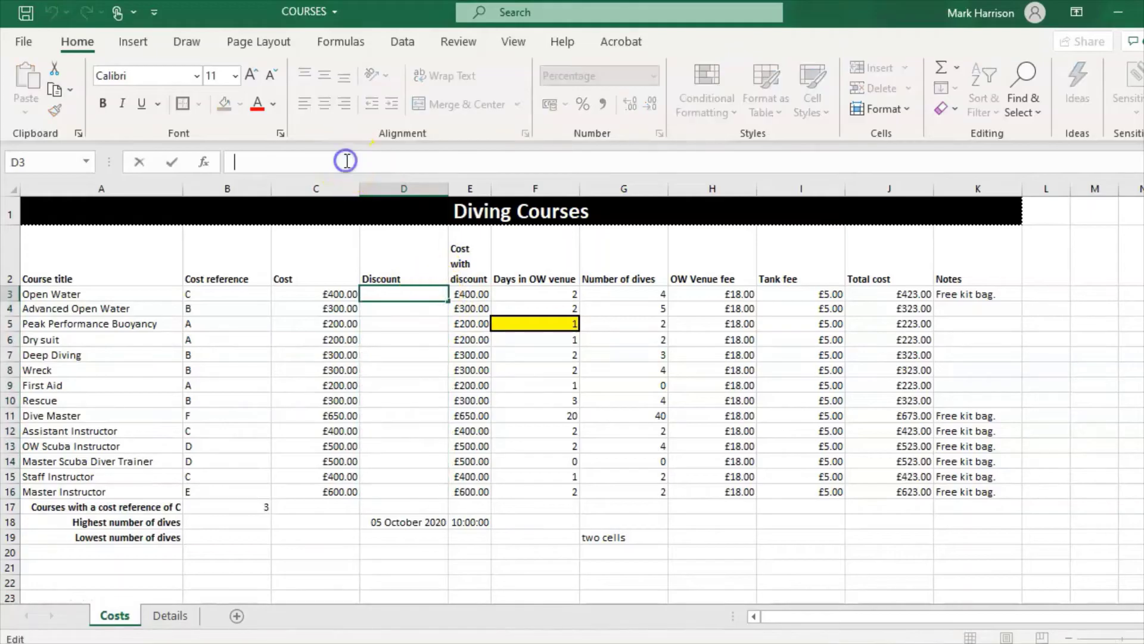
type("=vlook")
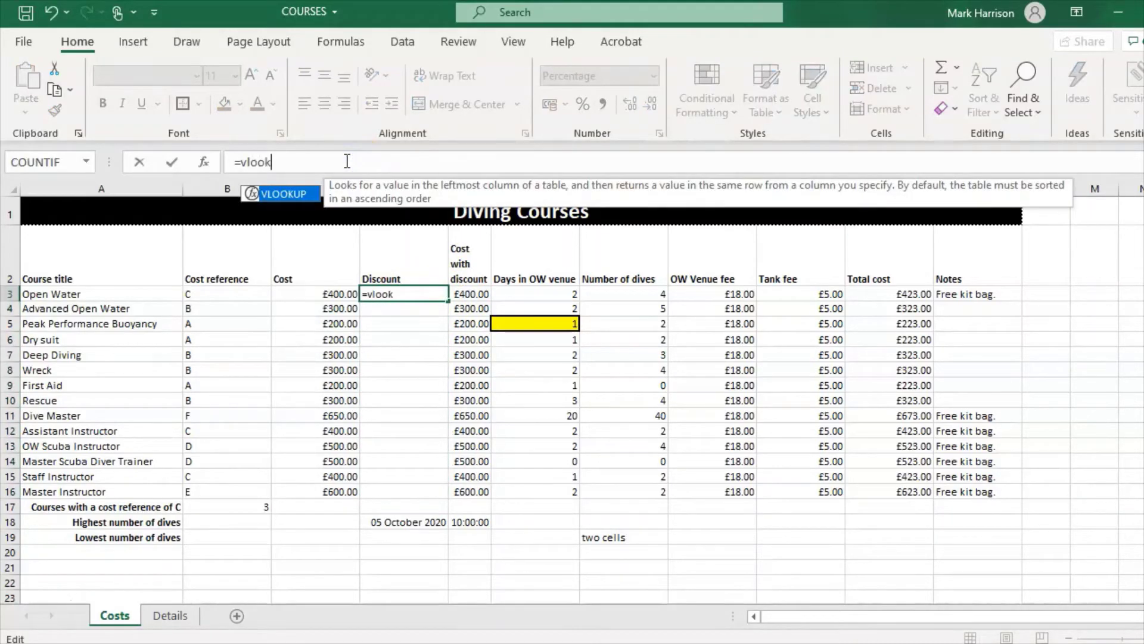
type("up(")
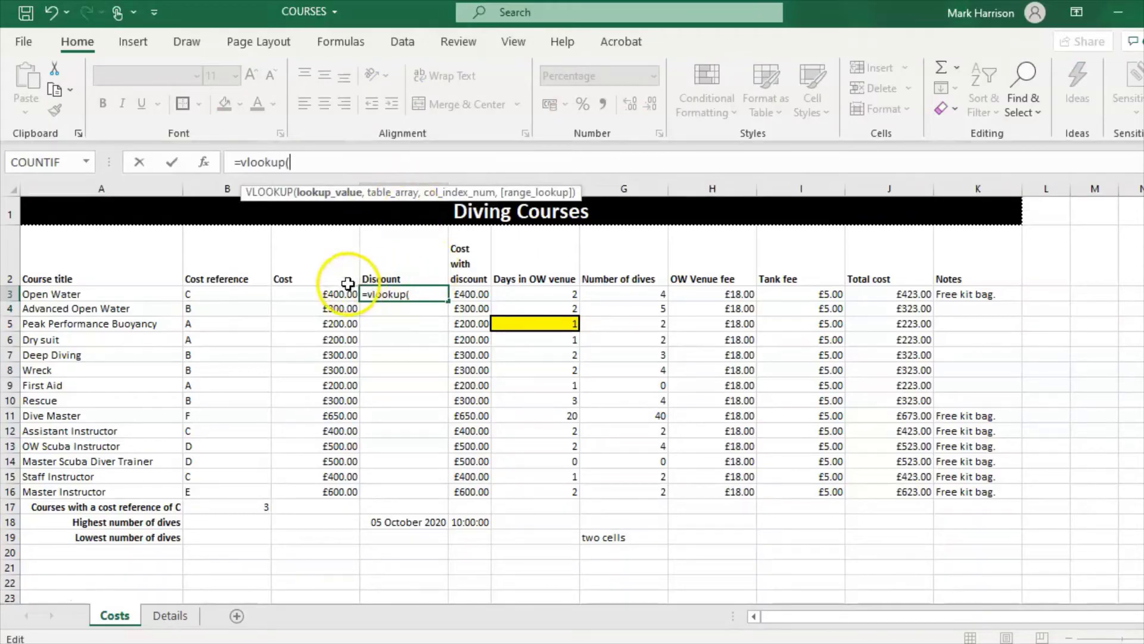
left_click(244, 294)
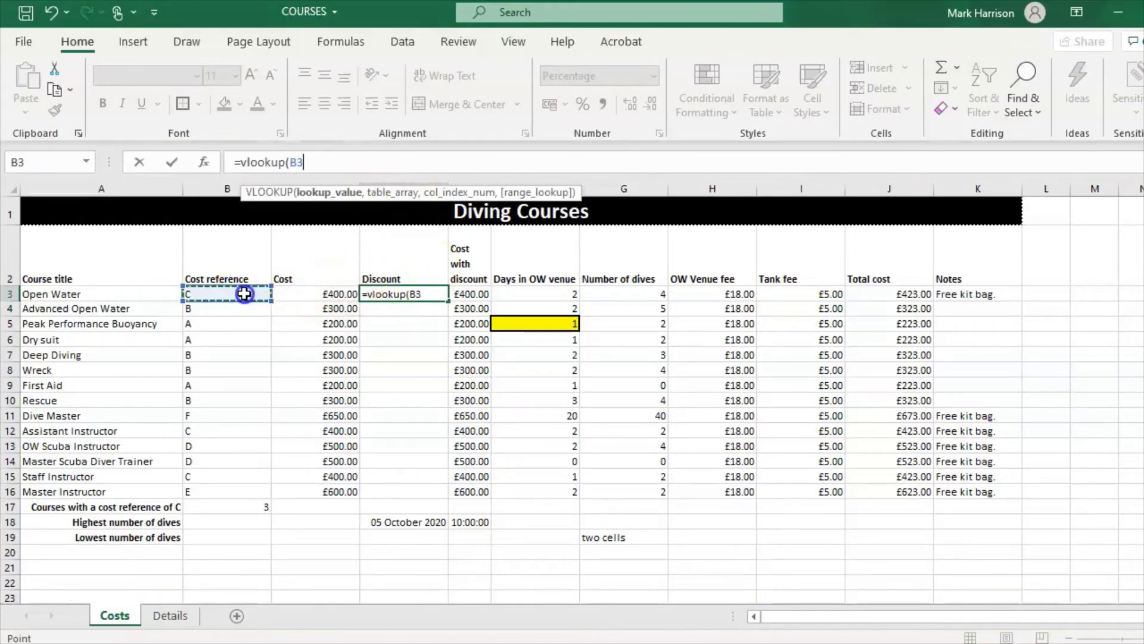
type(",")
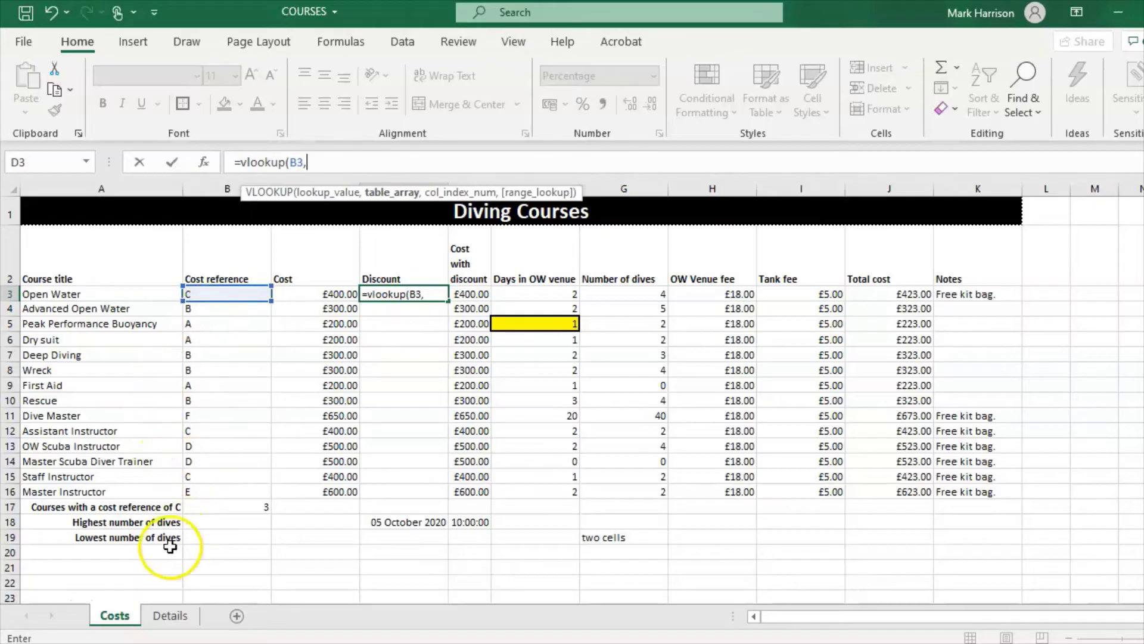
left_click(170, 615)
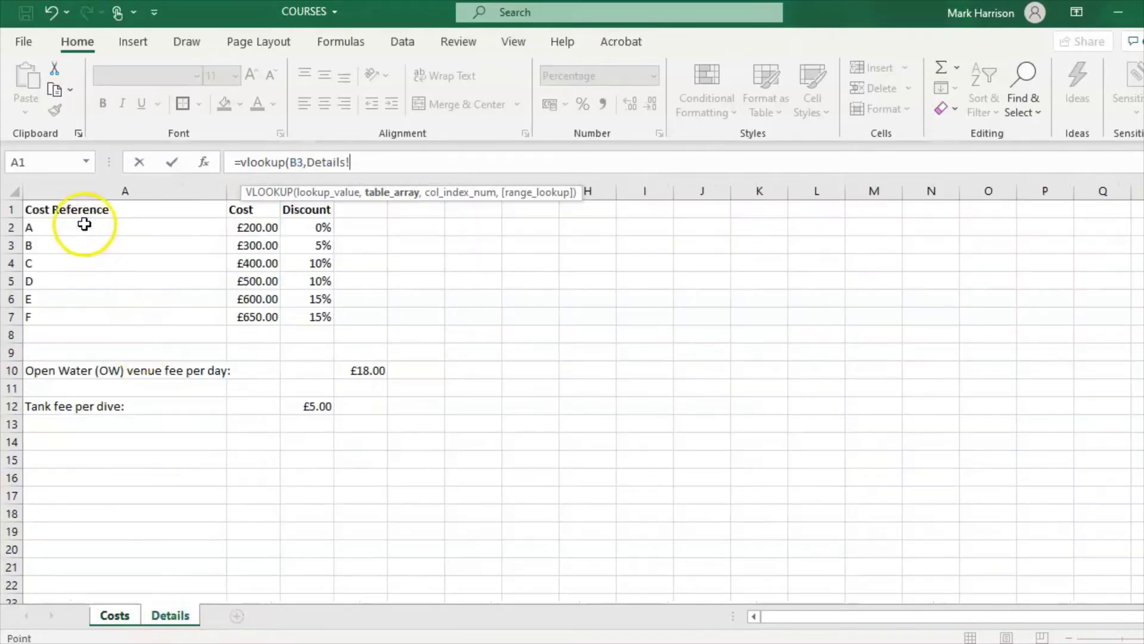
left_click_drag(84, 209, 321, 318)
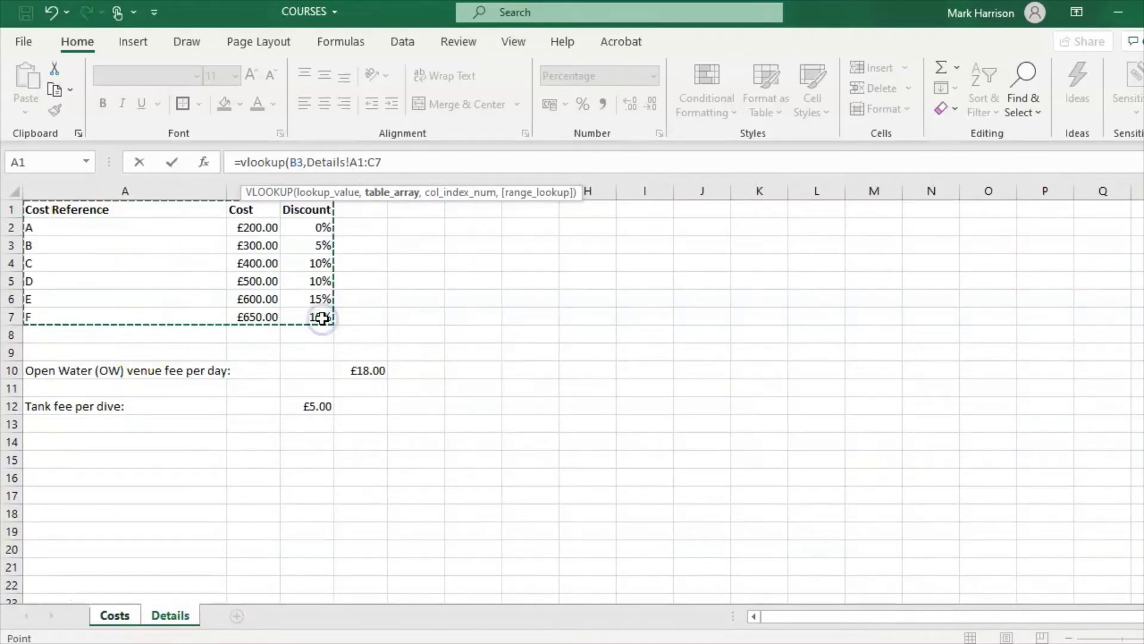
type(",3,")
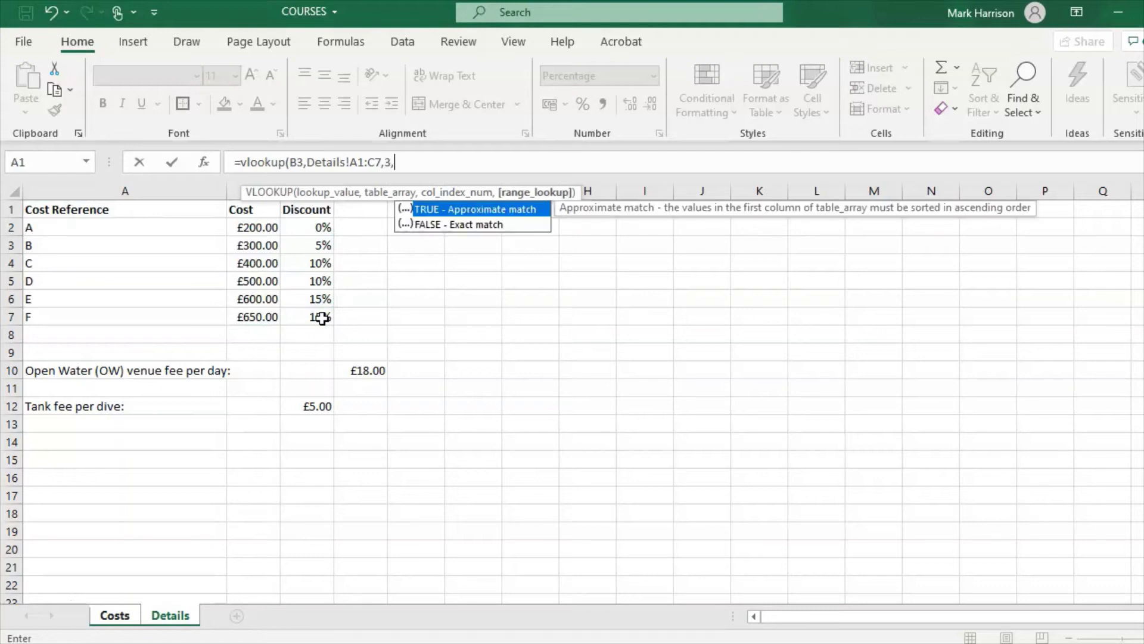
double_click(477, 226)
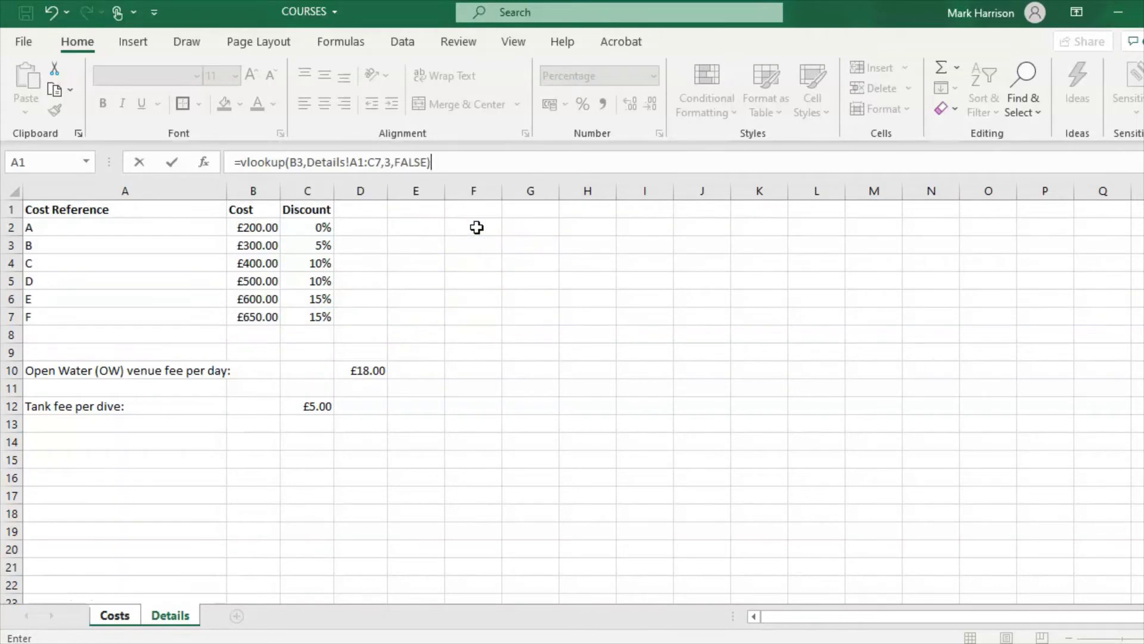
key("Return")
Try filling the D3 lookup with its relative table range down to D16, and inspect the copied formulas in the Discount column
left_click(431, 295)
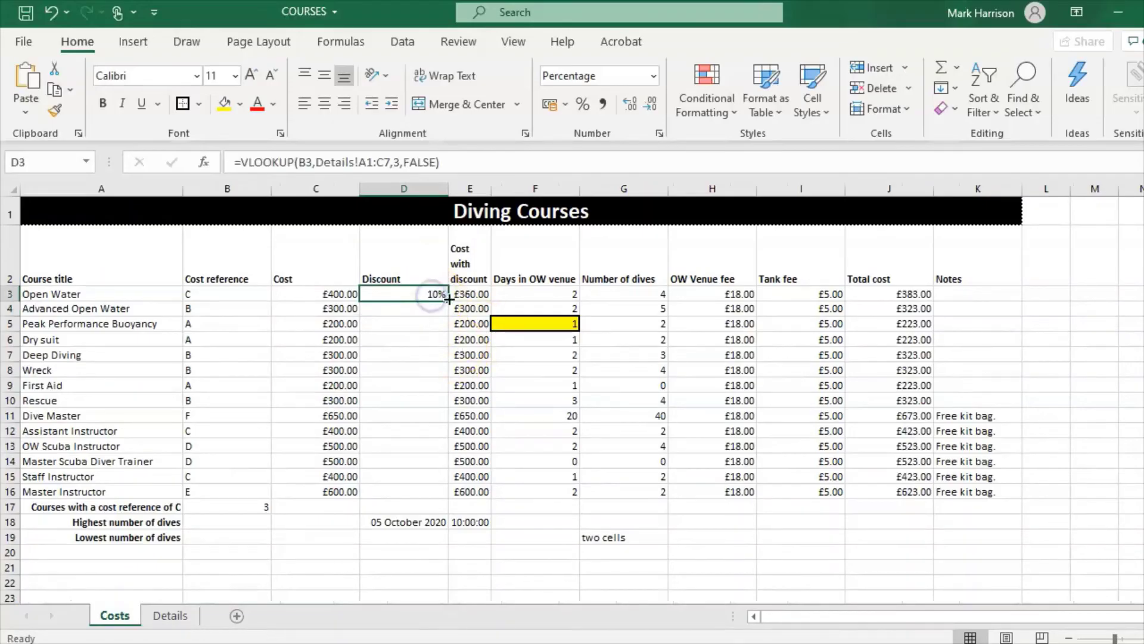
left_click_drag(447, 304, 454, 506)
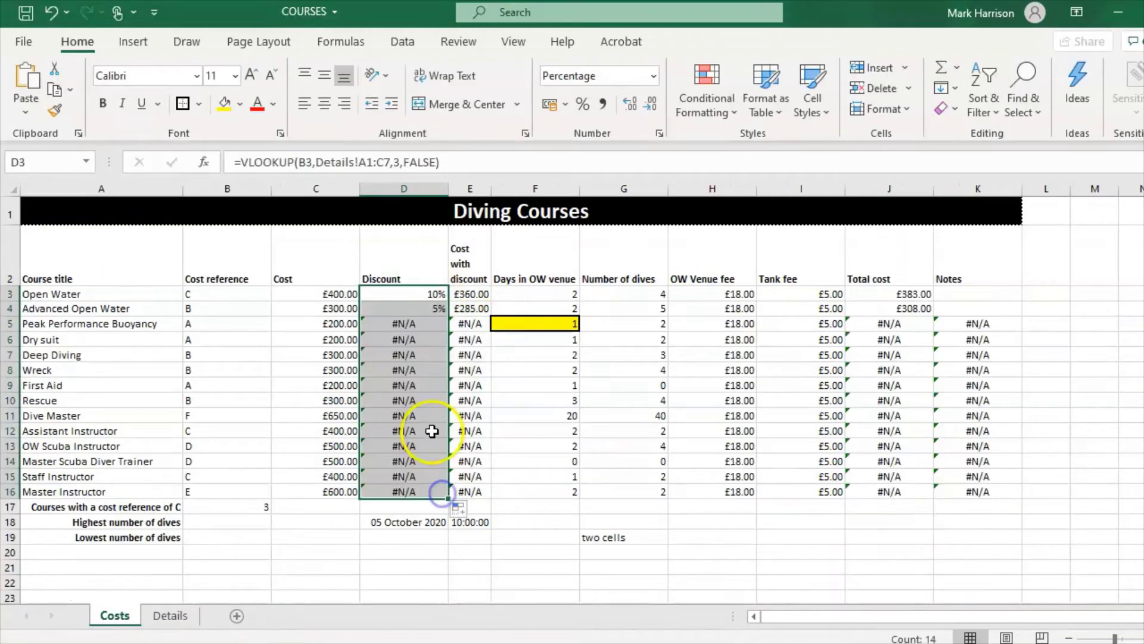
left_click(419, 366)
left_click(414, 324)
left_click(424, 307)
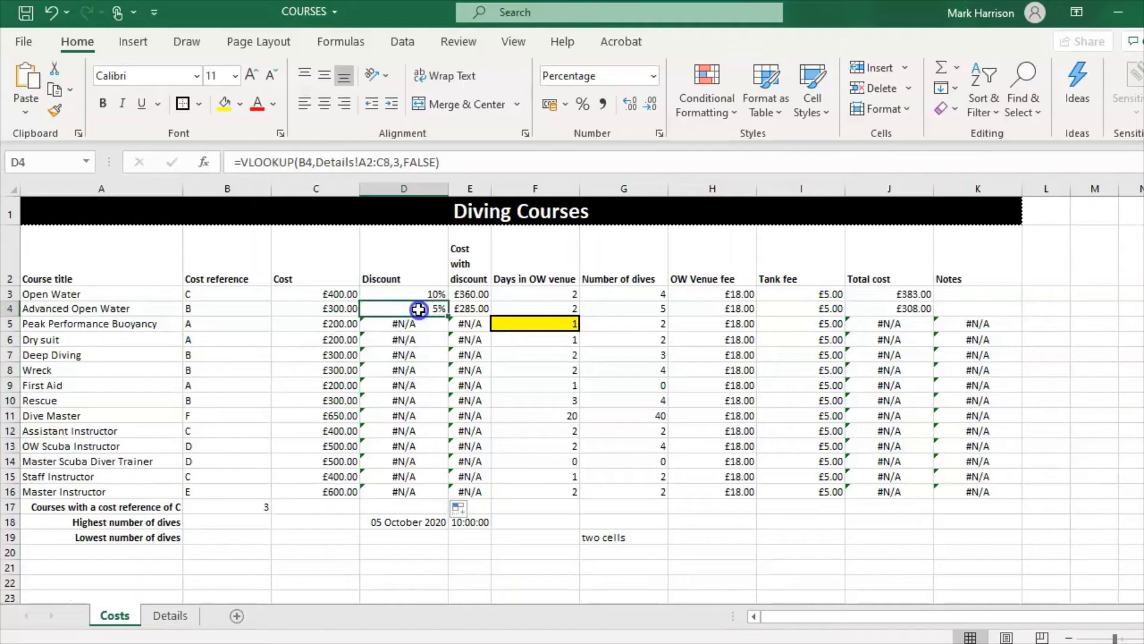
Make the table range in the D3 lookup absolute, so the formula reads =VLOOKUP(B3,Details!$A$1:$C$7,3,FALSE)
left_click(425, 294)
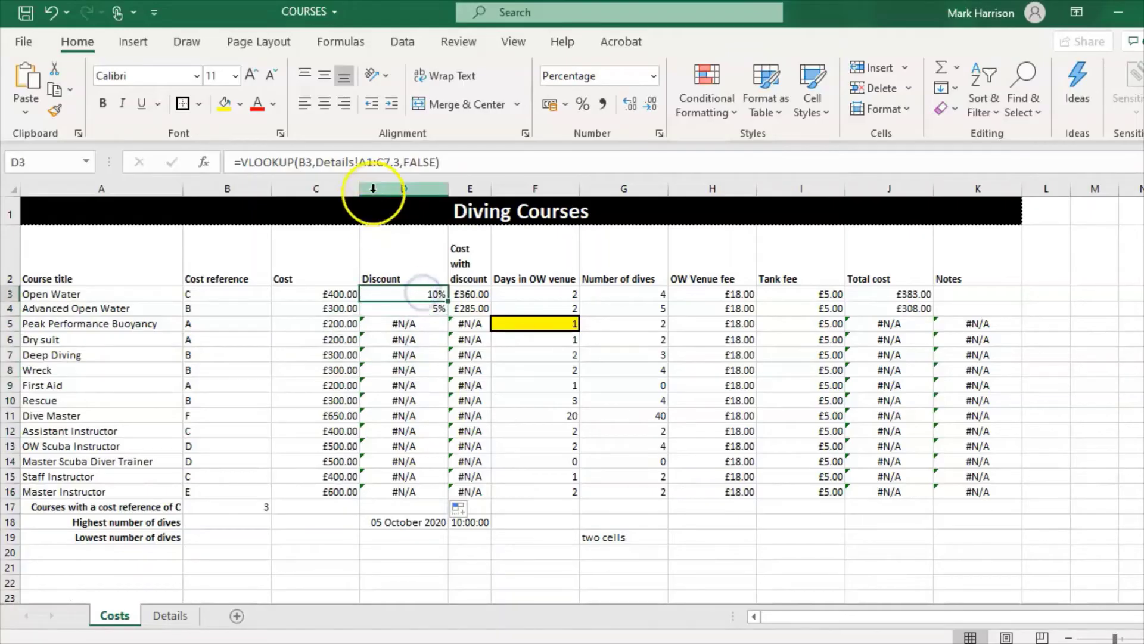
left_click(358, 165)
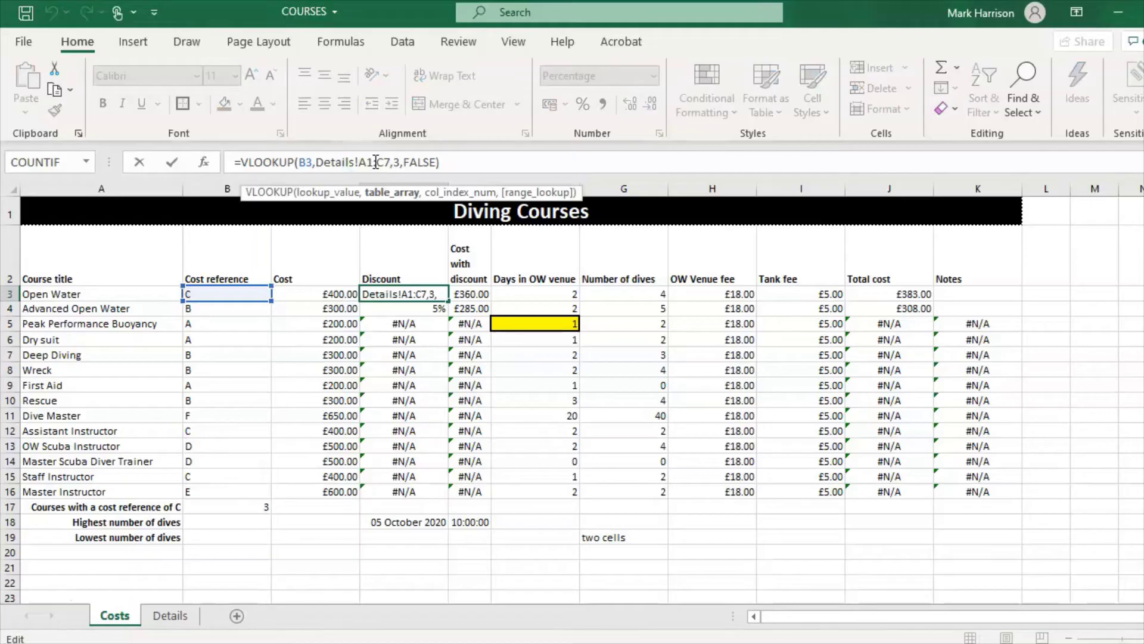
type("$")
left_click(376, 162)
type("$")
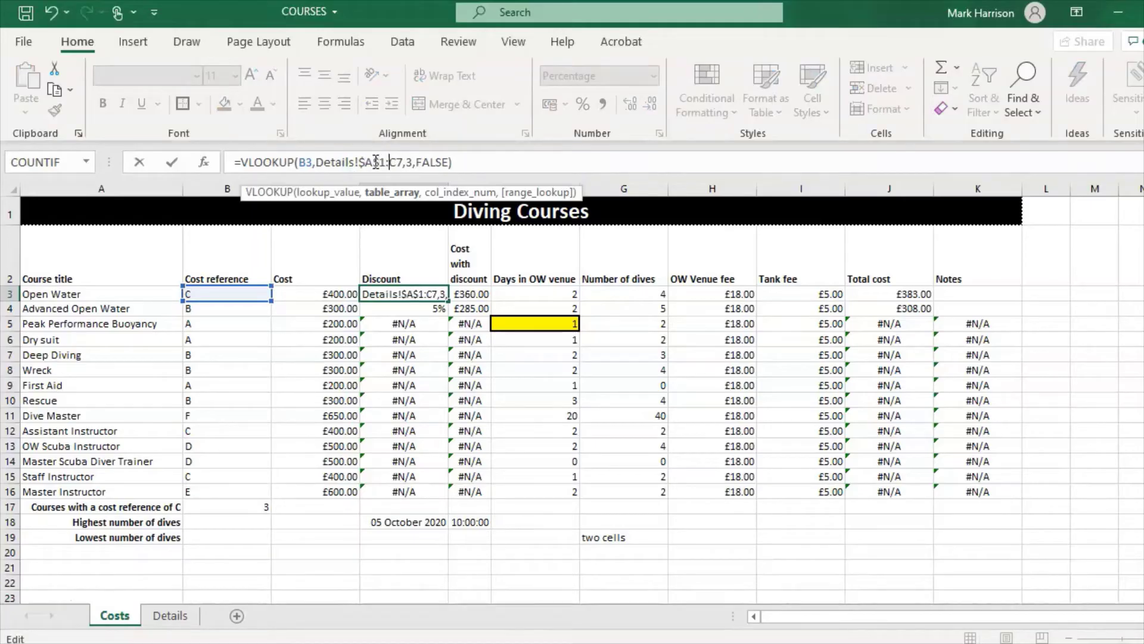
type("$")
type("$C$")
key("Return")
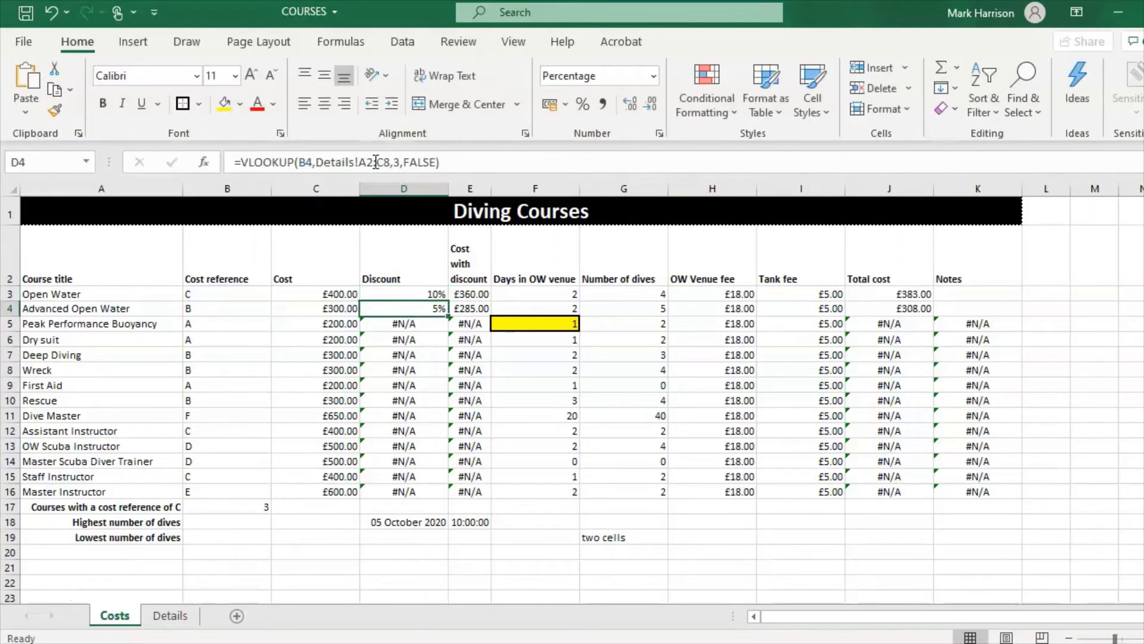
Fill the absolute-reference lookup from D3 down the Discount column to D16, and inspect a copied formula
left_click(438, 292)
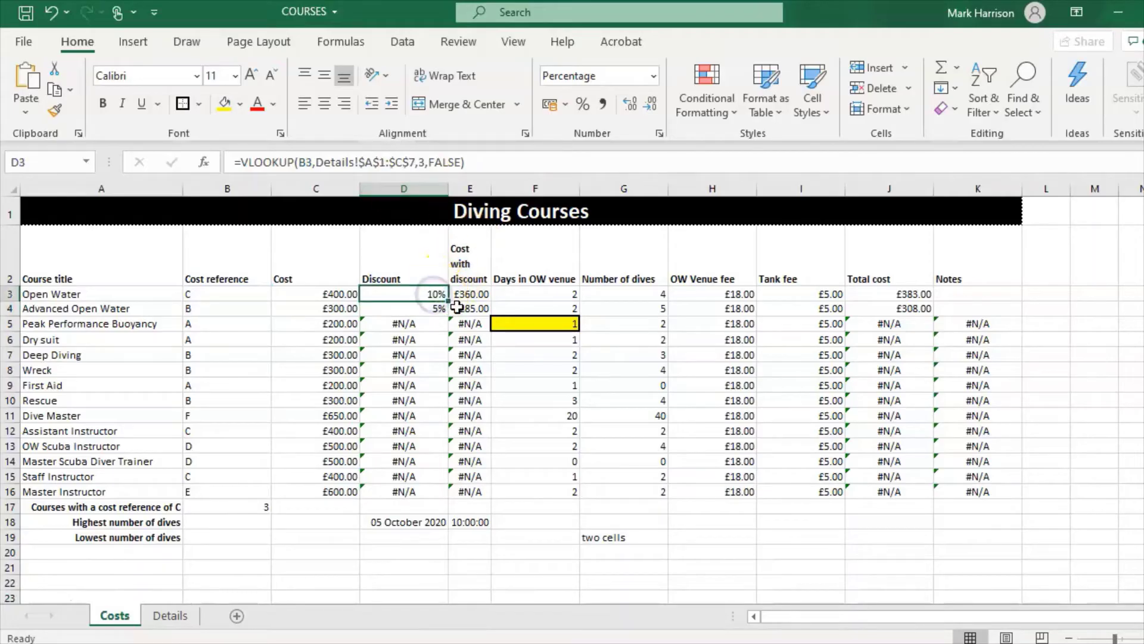
left_click_drag(454, 301, 438, 492)
left_click(404, 380)
Review the lookup table A1:C7 on the Details sheet, and return to the Discount formula in D3 on Costs
left_click(170, 616)
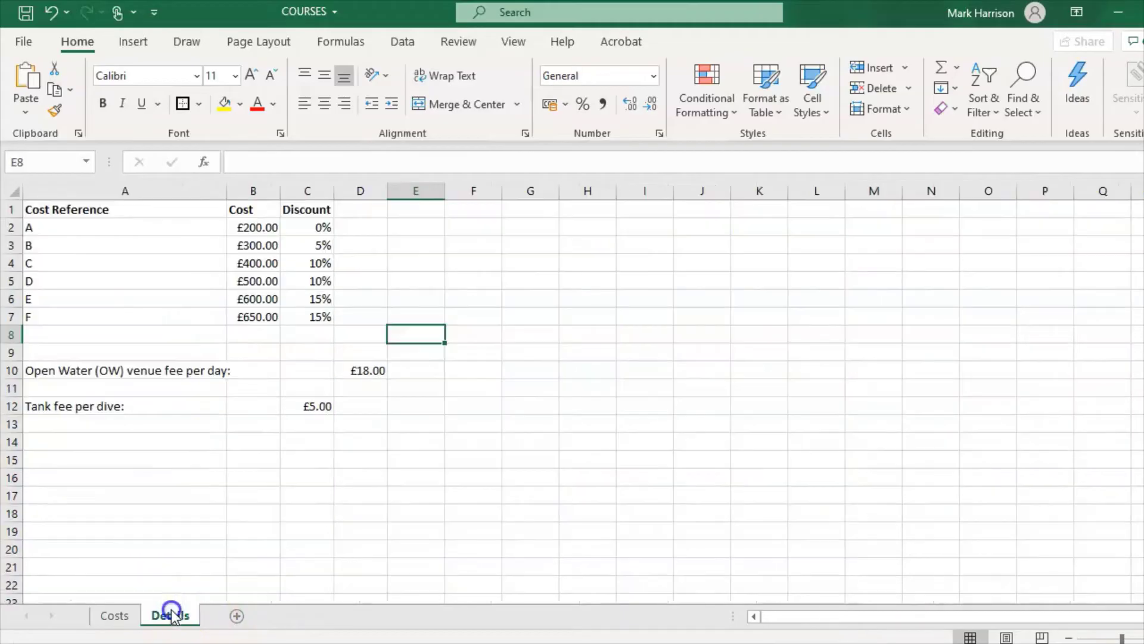
left_click_drag(135, 209, 321, 320)
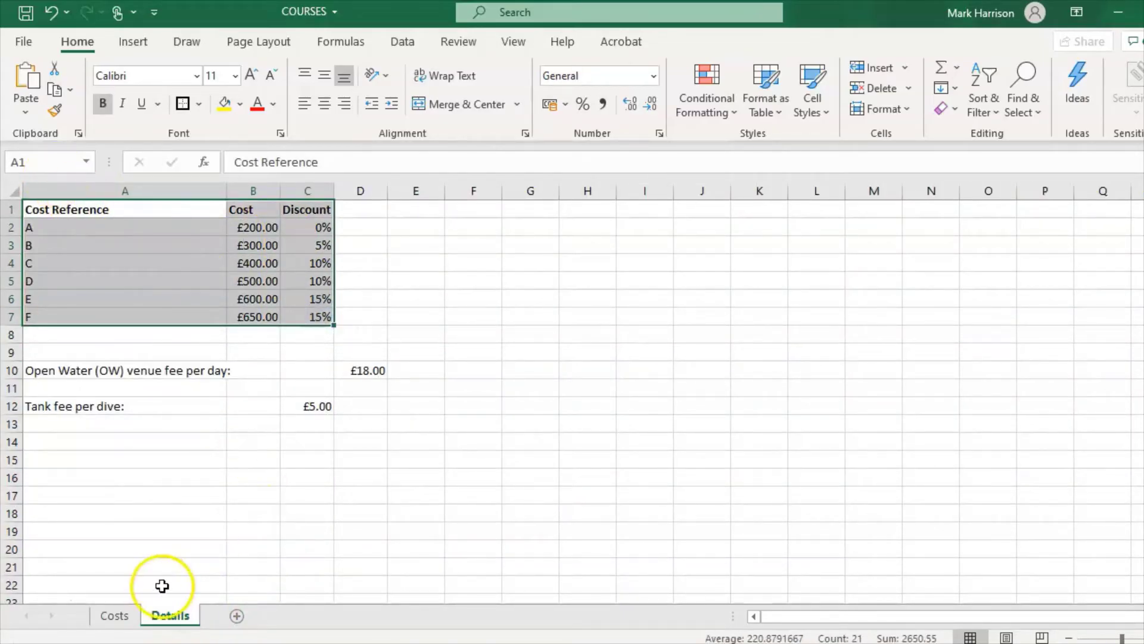
left_click(125, 616)
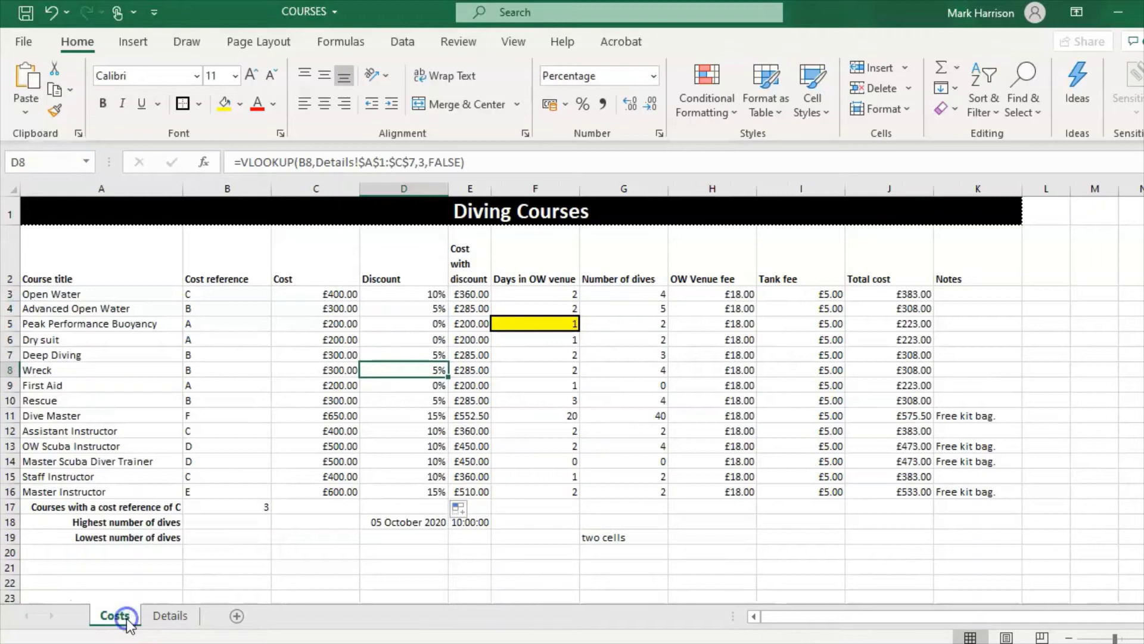
left_click(417, 295)
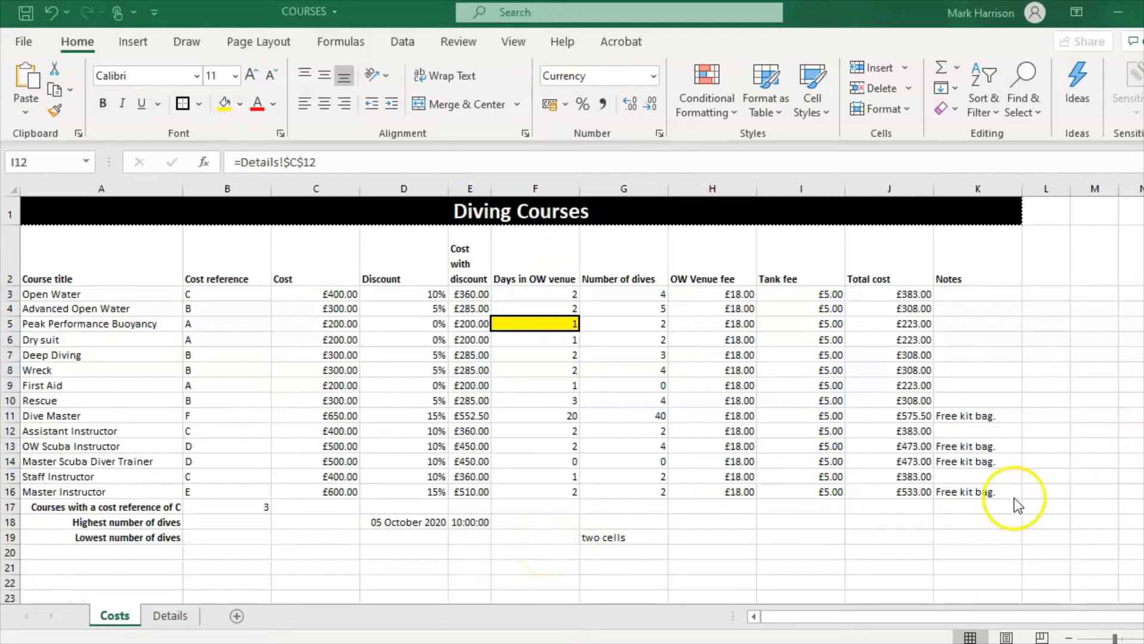
Total the OW Venue fee column in H17 with =SUM(H3:H16), and check the entered formula
left_click(799, 468)
left_click(713, 508)
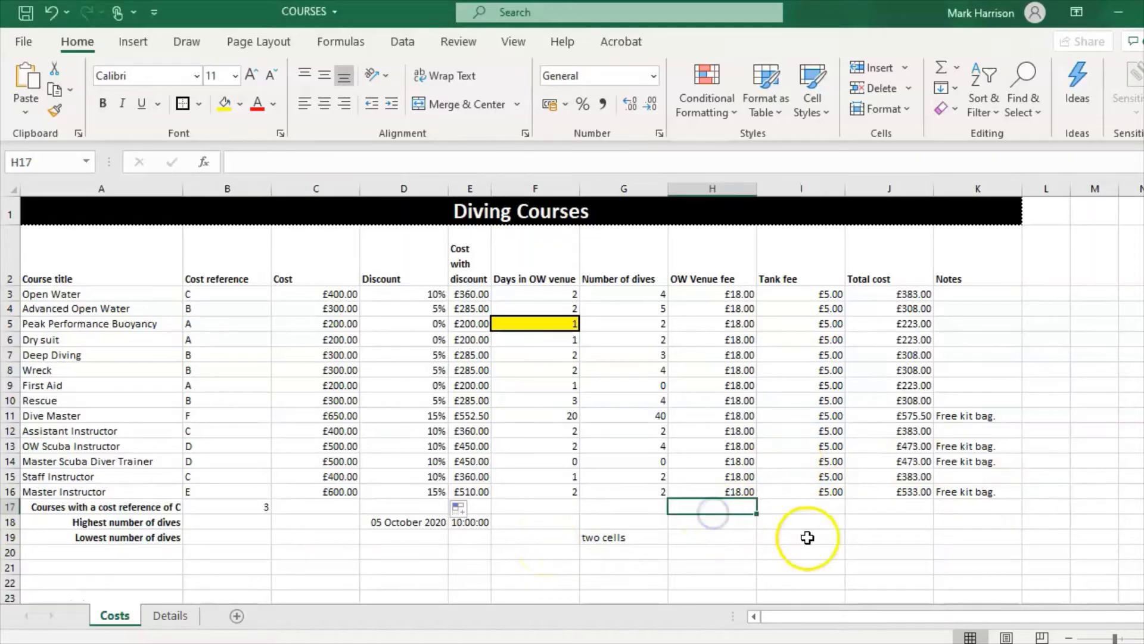
type("=sum(")
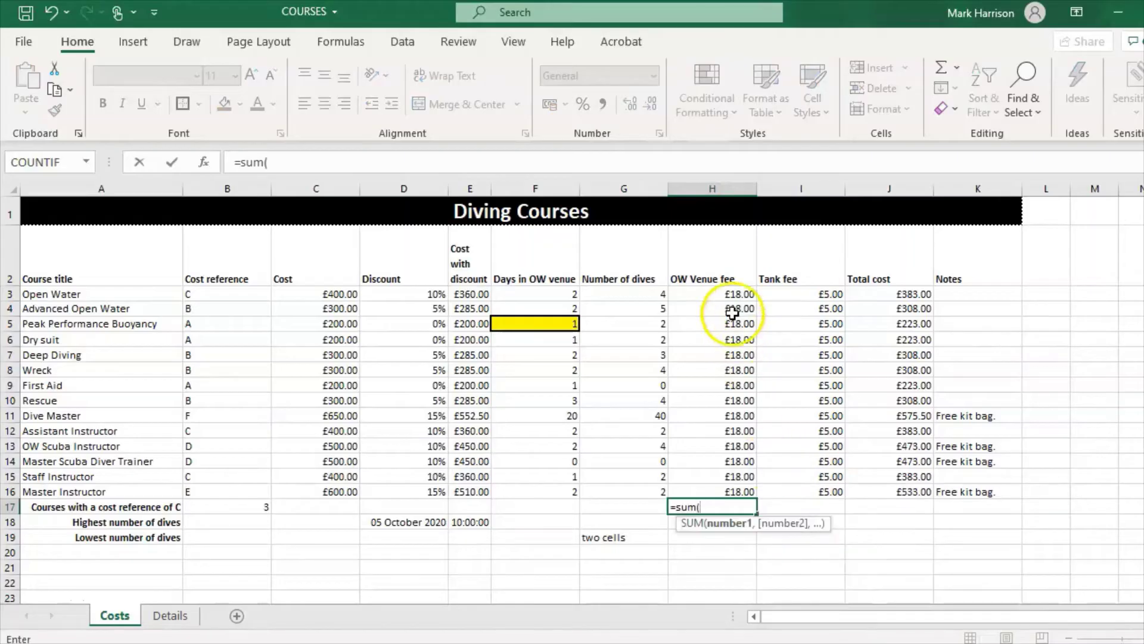
left_click_drag(731, 295, 729, 488)
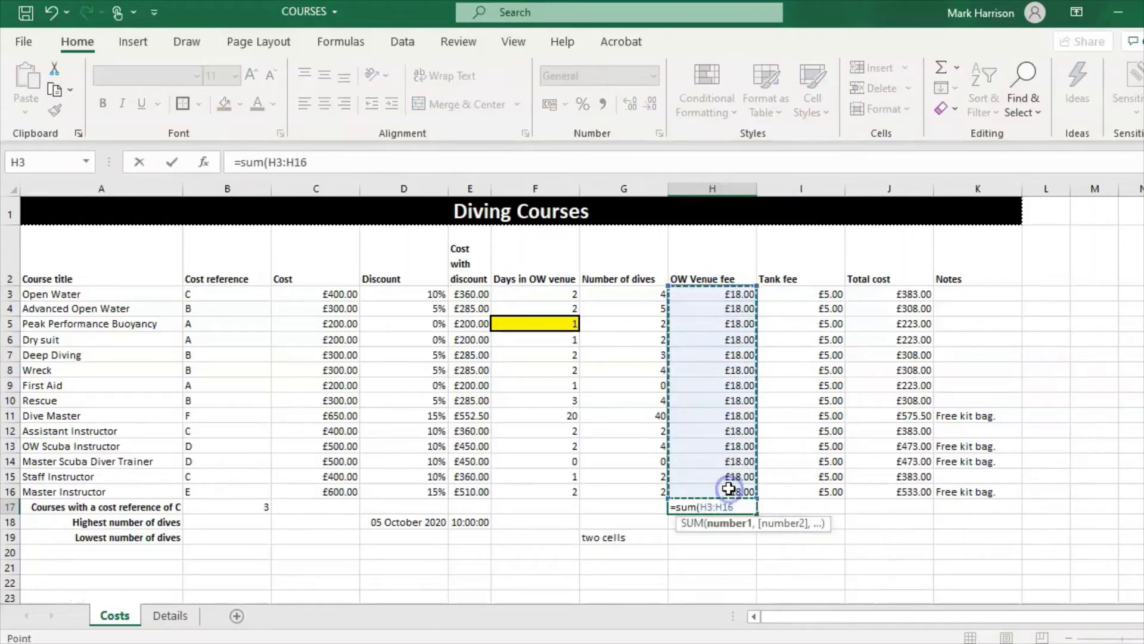
type(")")
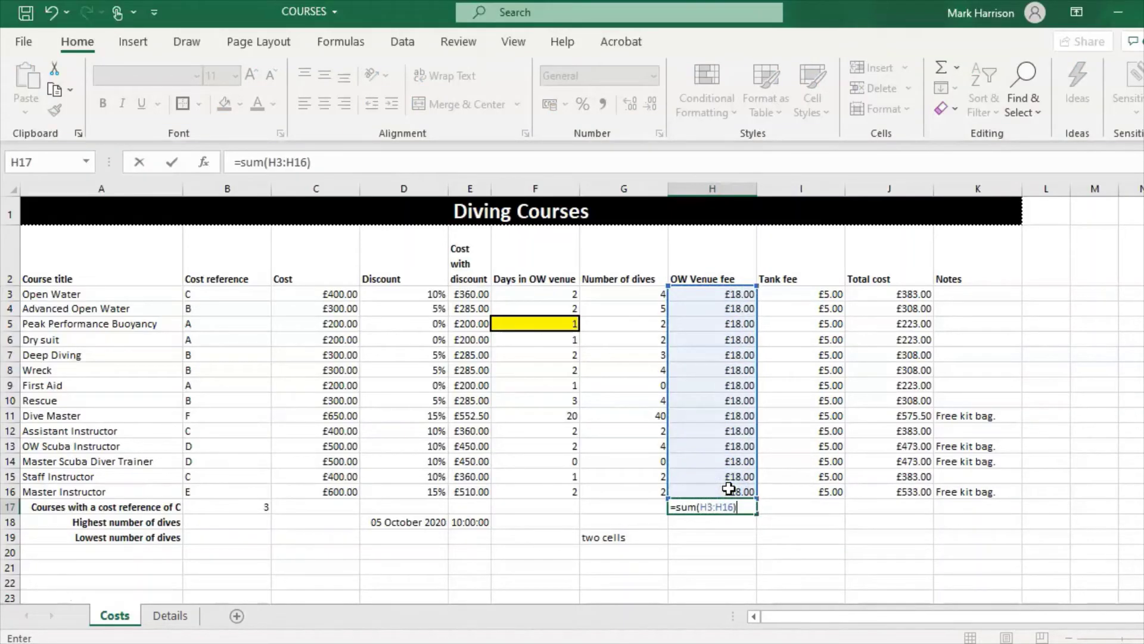
key("Return")
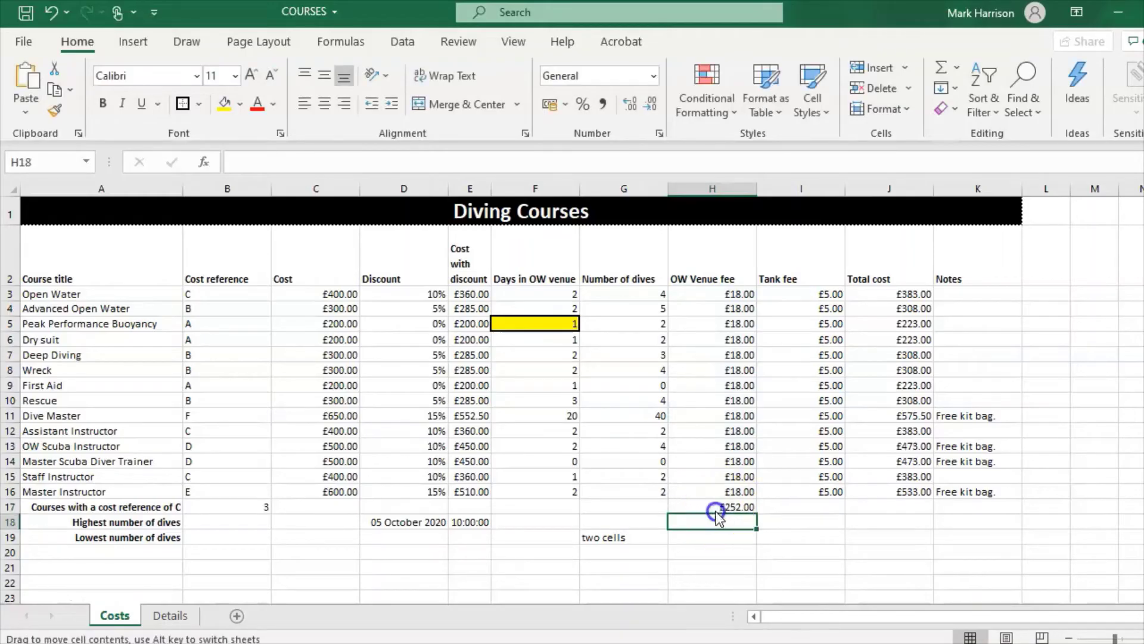
left_click(715, 506)
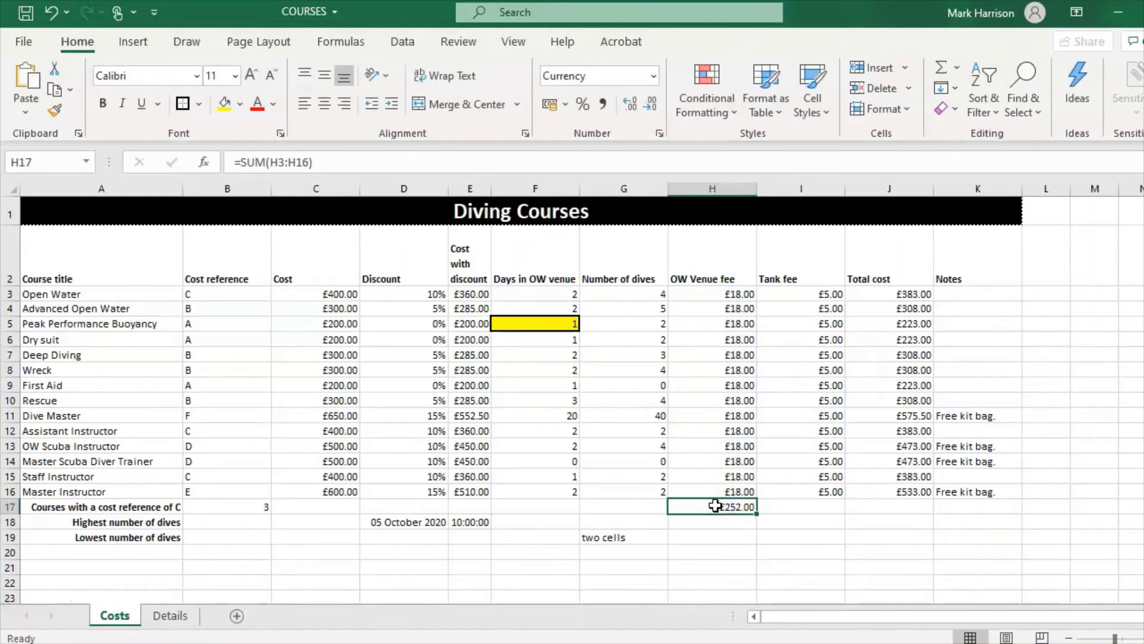
Calculate the average number of dives in G17 with =AVERAGE(G3:G16)
left_click(653, 507)
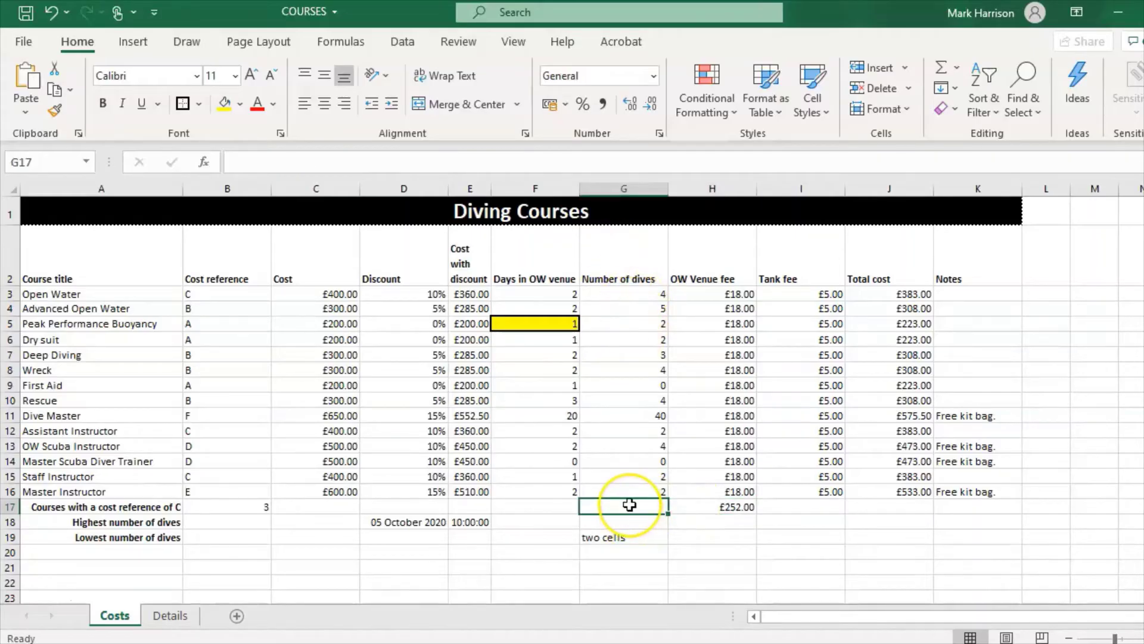
type("=aver")
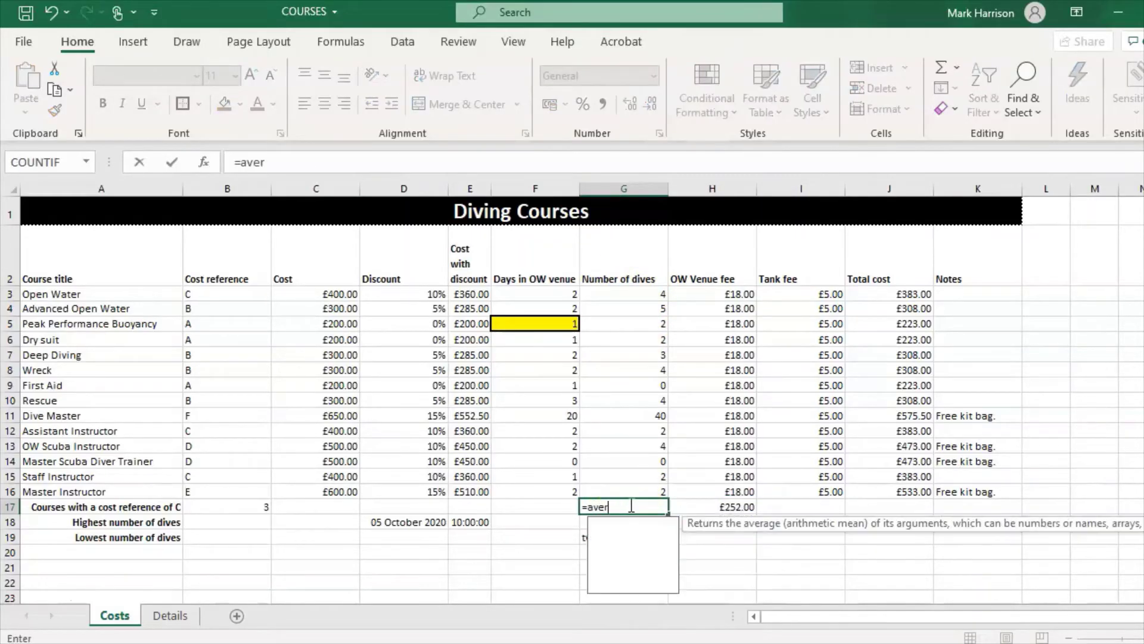
type("age(")
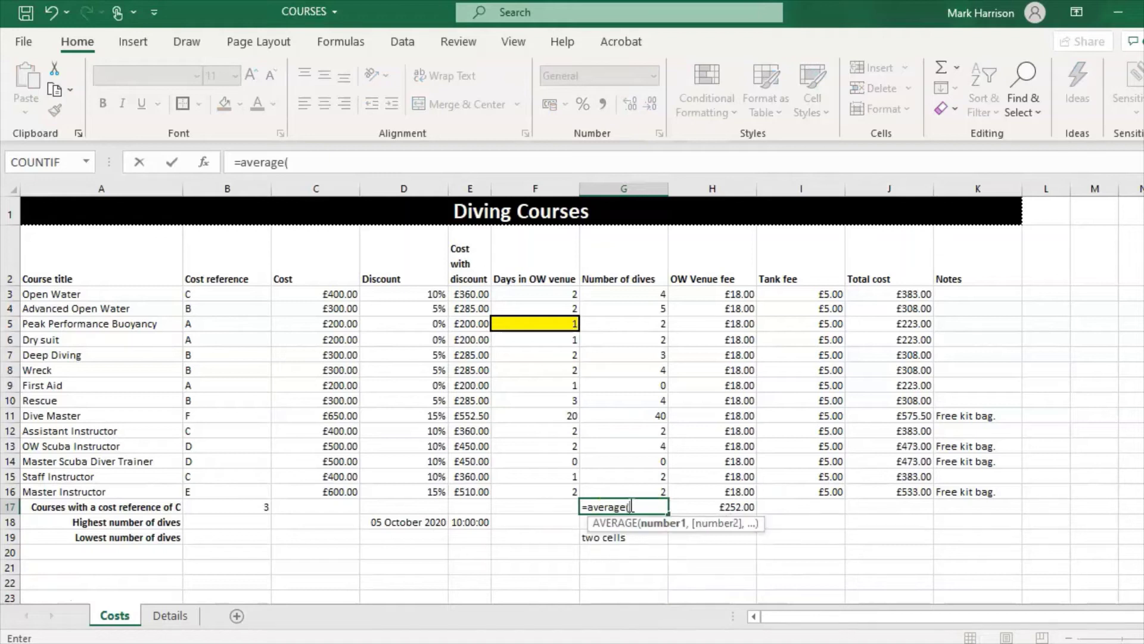
left_click_drag(627, 293, 641, 481)
key("Return")
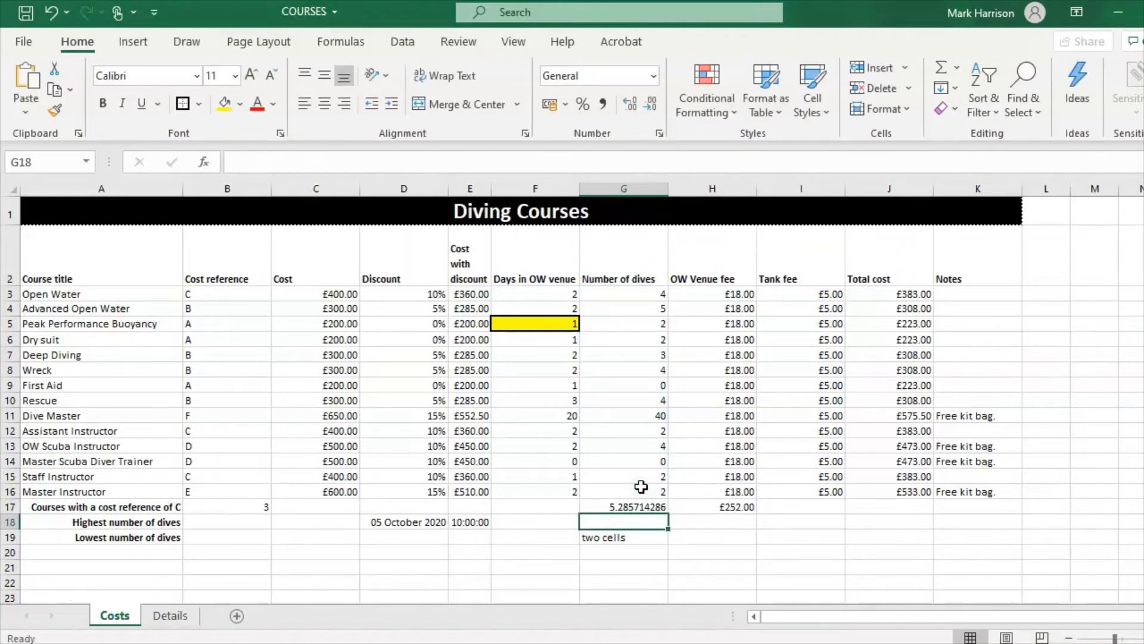
Reduce the average number of dives in G17 to two decimal places
left_click(656, 506)
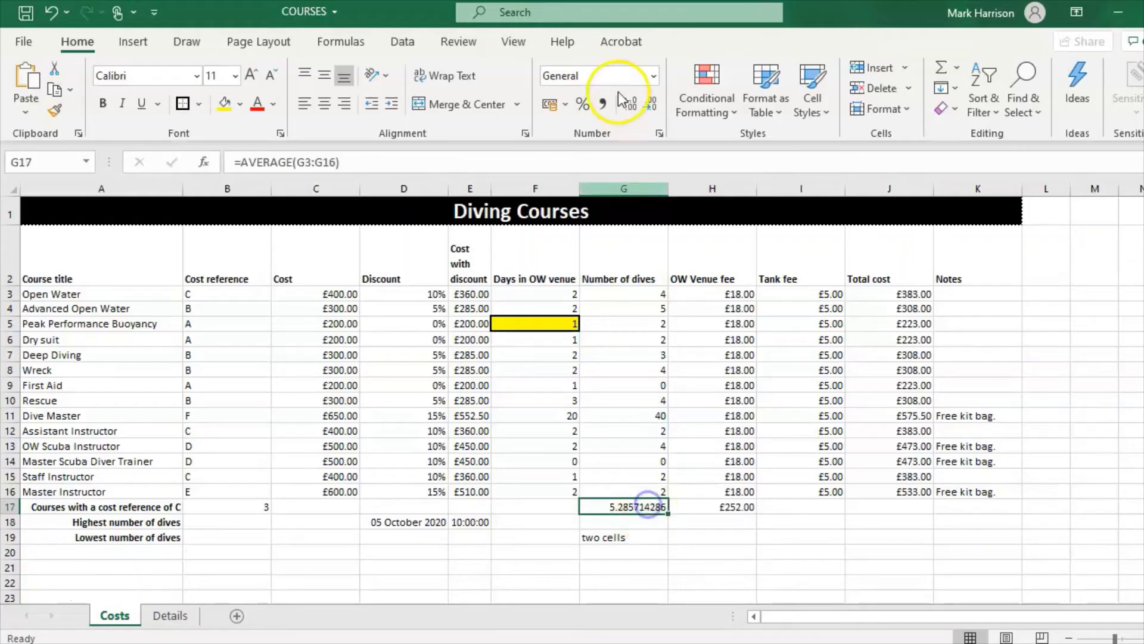
left_click(651, 105)
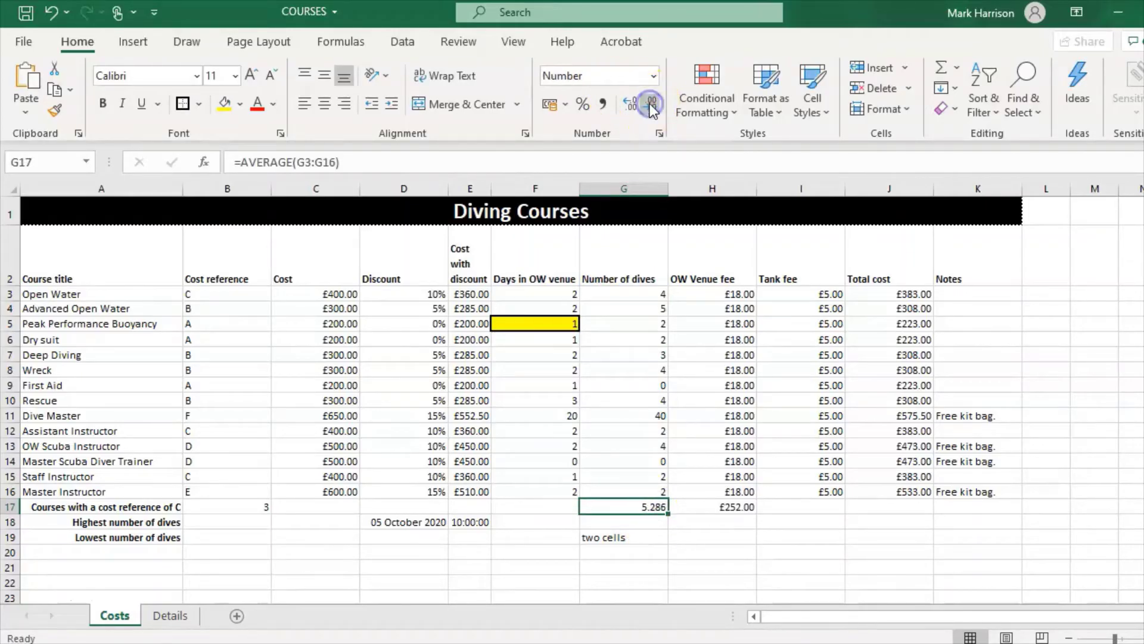
left_click(651, 105)
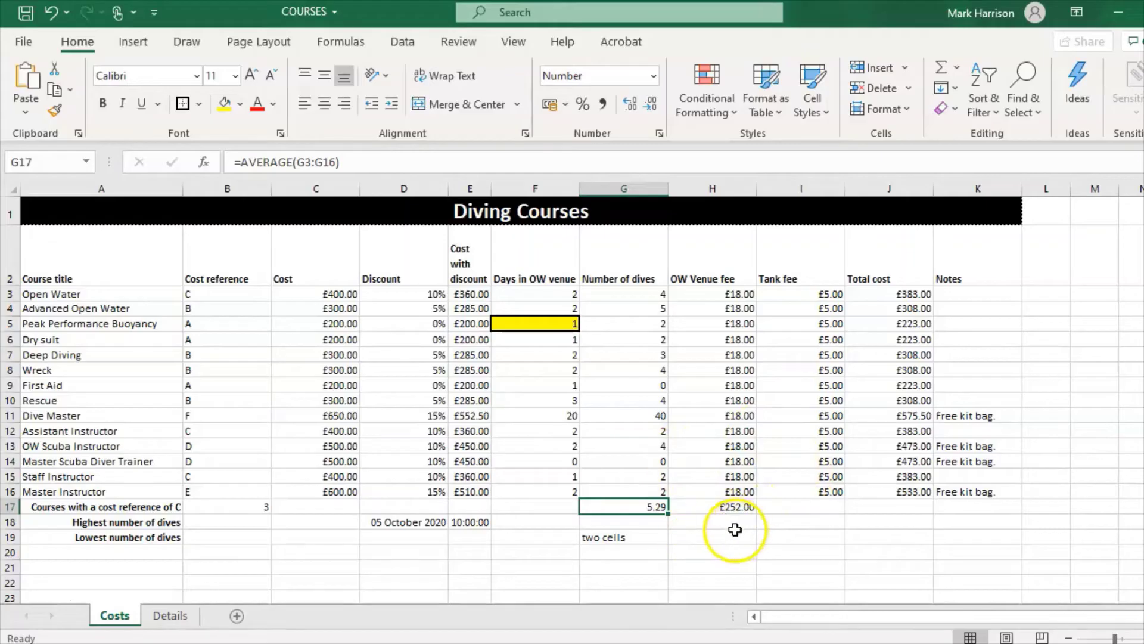
left_click(38, 601)
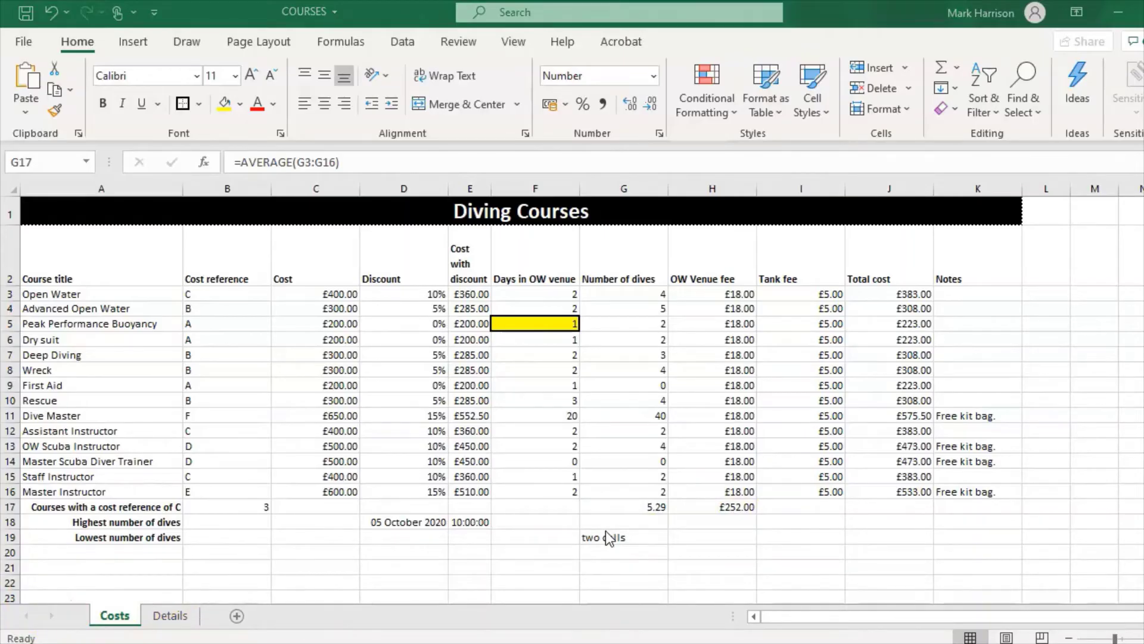
Clear the Discount values in D3:D16 on the Costs sheet
left_click(384, 292)
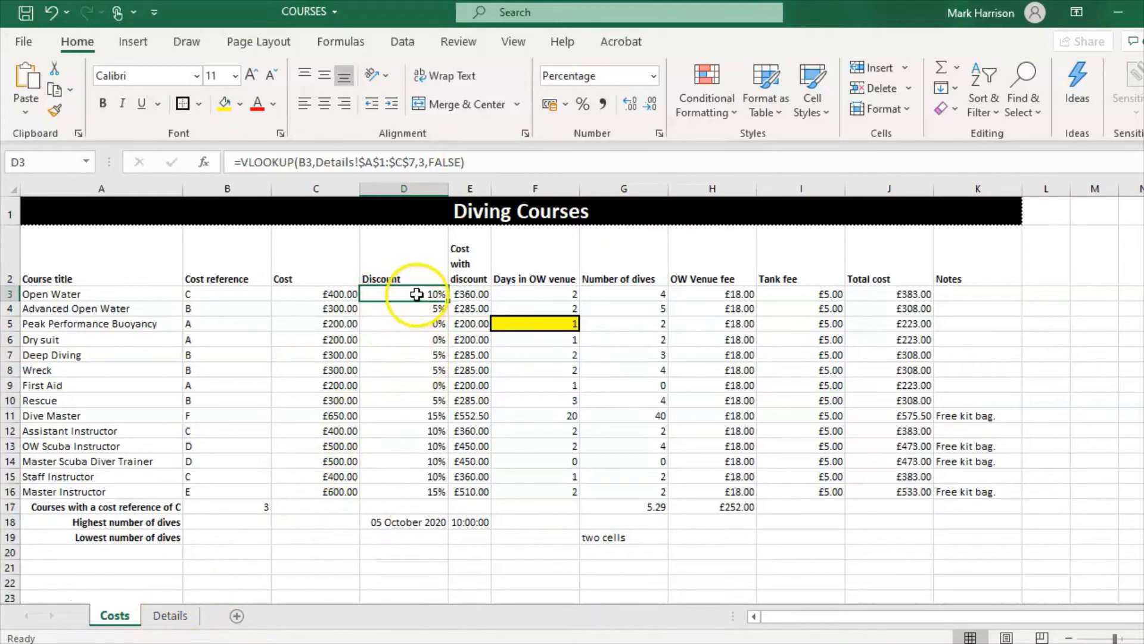
left_click_drag(404, 292, 399, 492)
key("Delete")
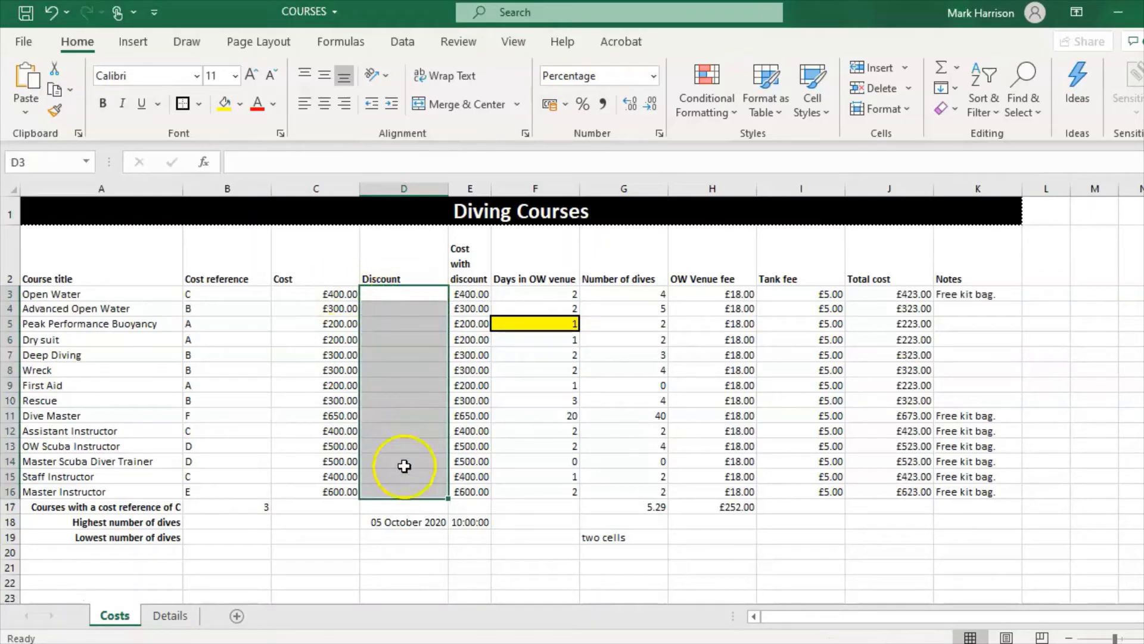
Enter =VLOOKUP(B3,Details!A1:C7,3,FALSE) in D3 to look up the Open Water course's discount on the Details sheet
left_click(417, 293)
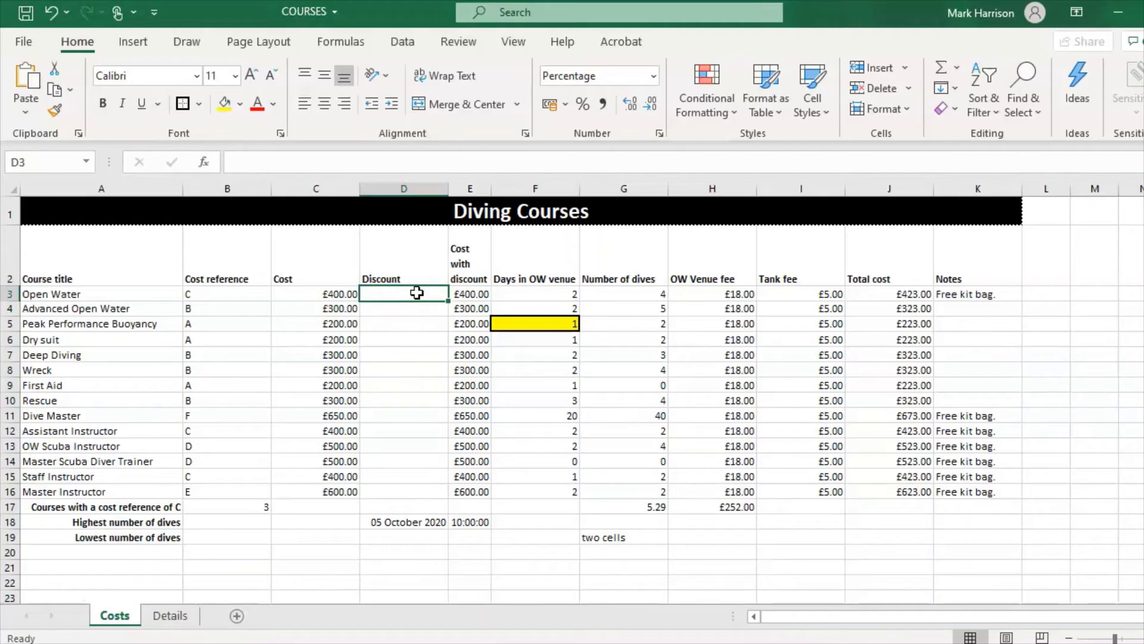
type("=vloo")
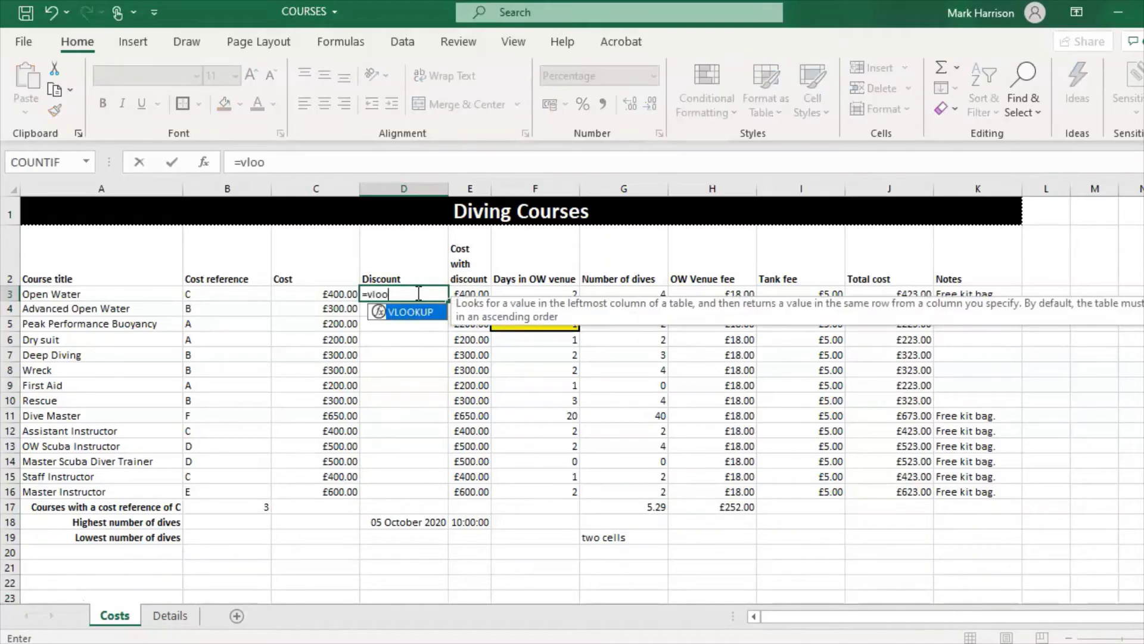
type("kup(")
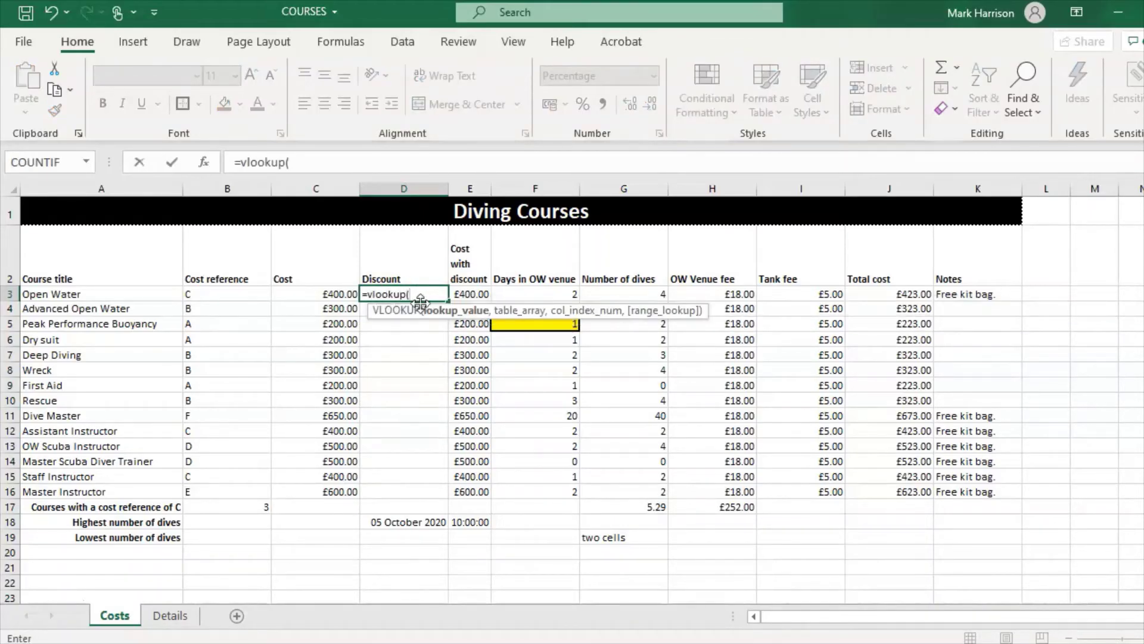
left_click(411, 310)
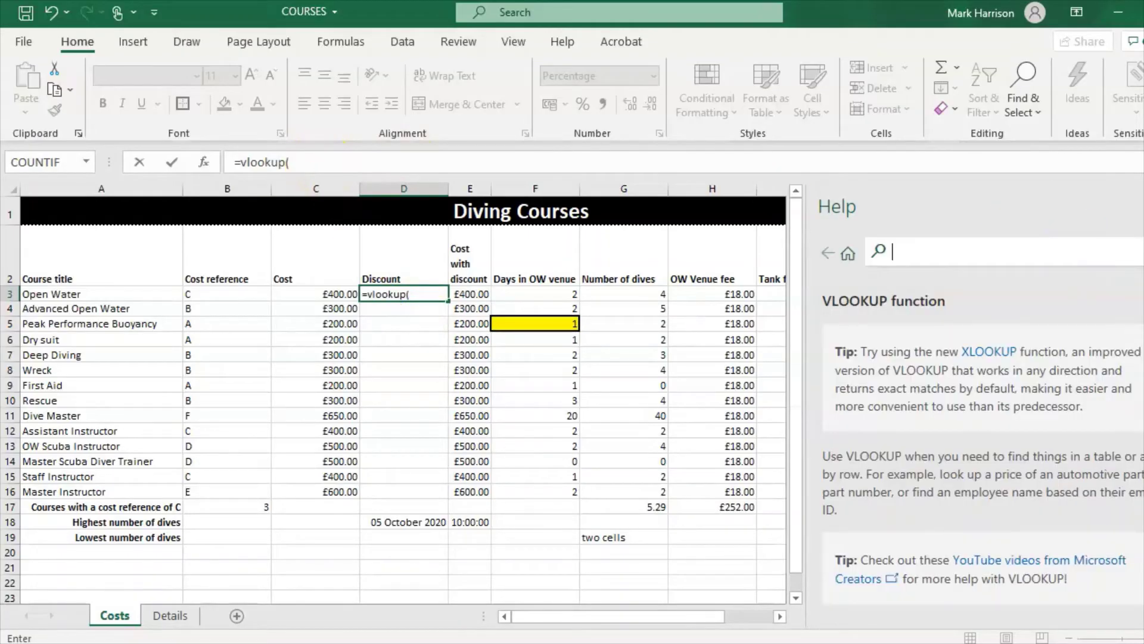
left_click(359, 163)
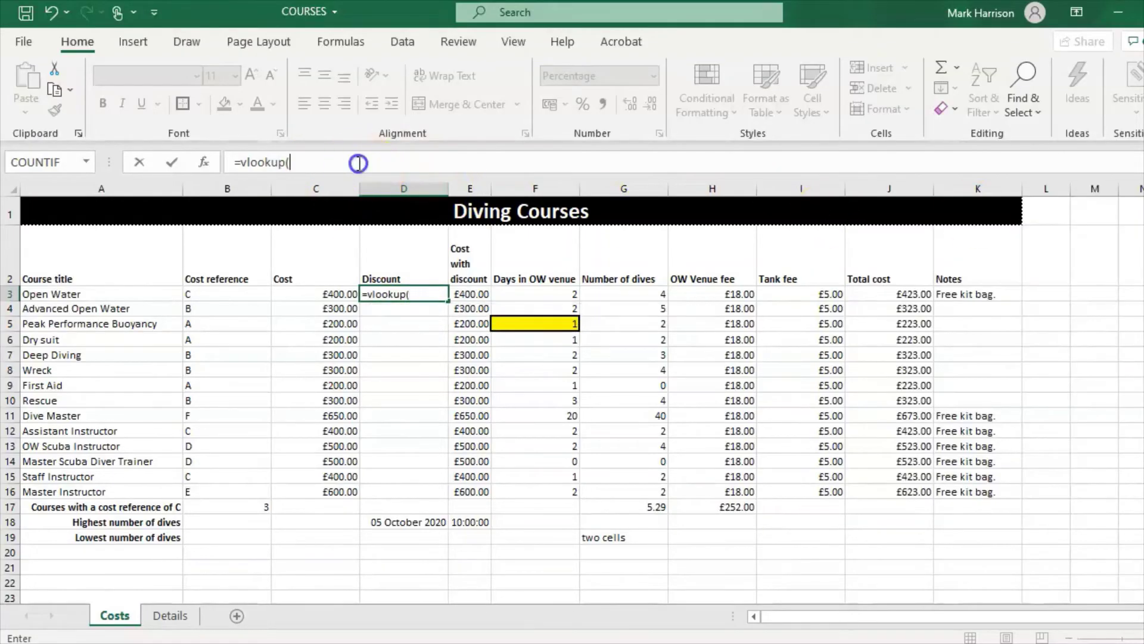
left_click(214, 293)
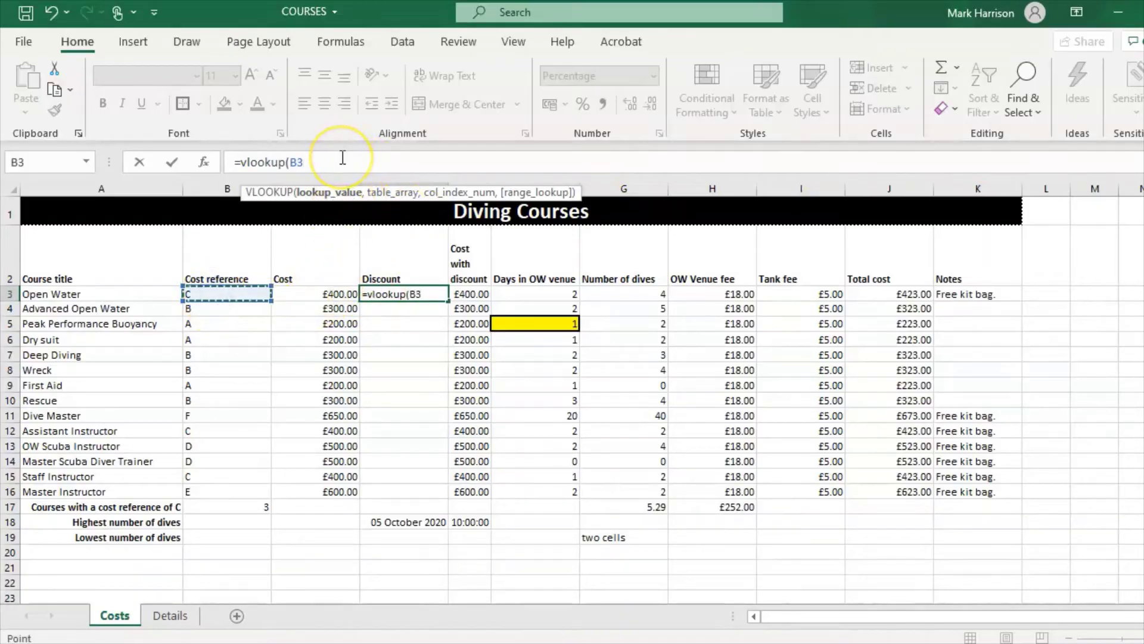
type(",")
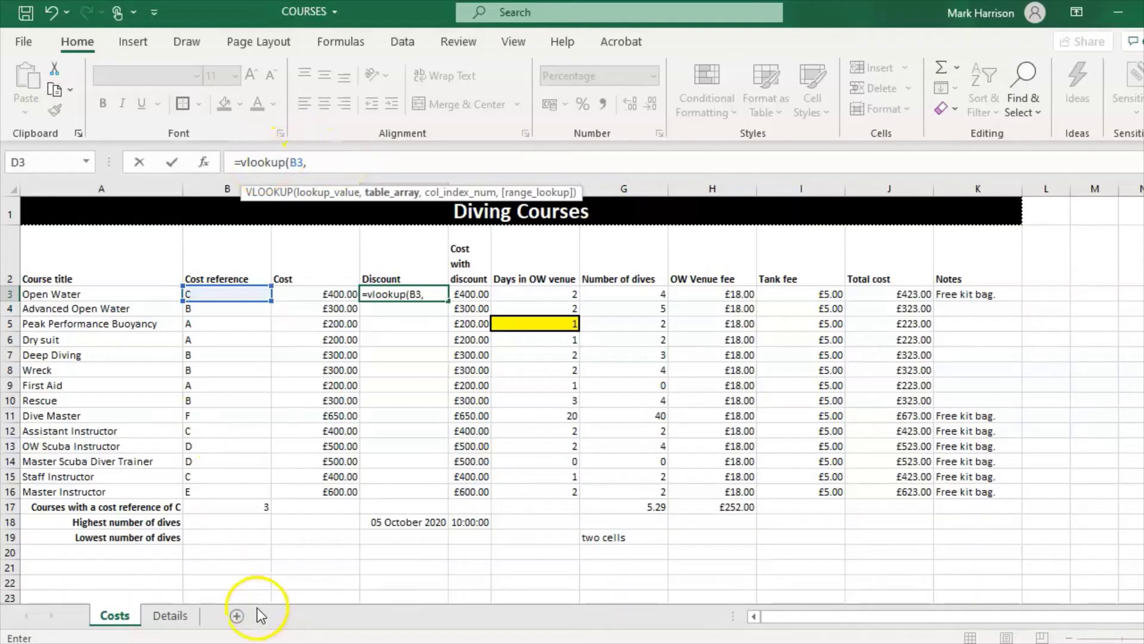
left_click(166, 617)
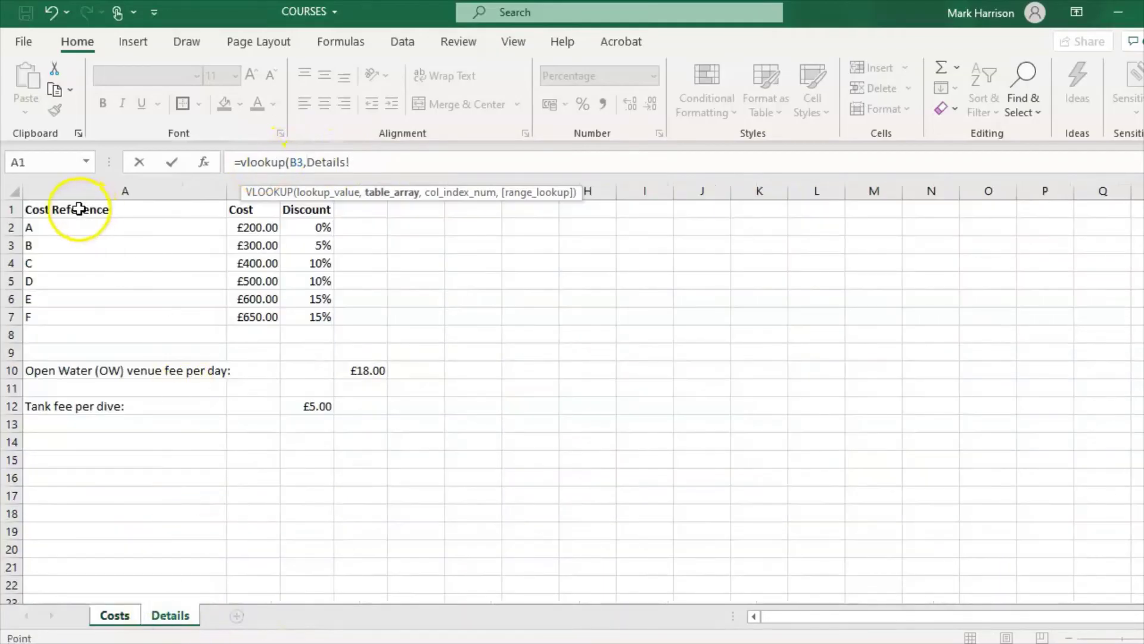
left_click_drag(76, 212, 311, 316)
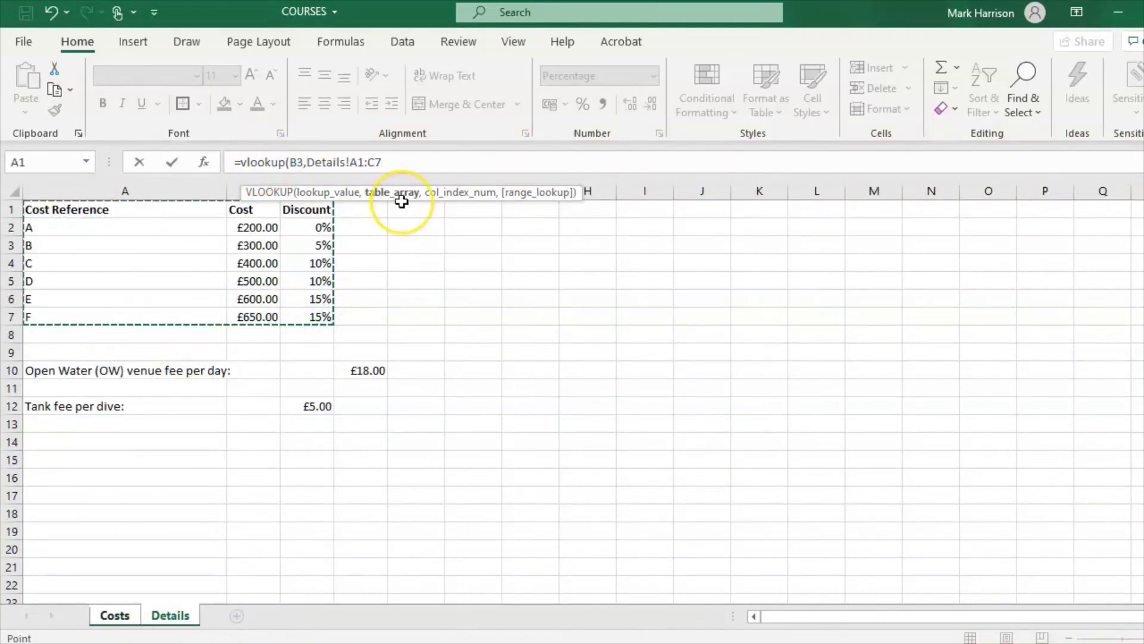
type(",")
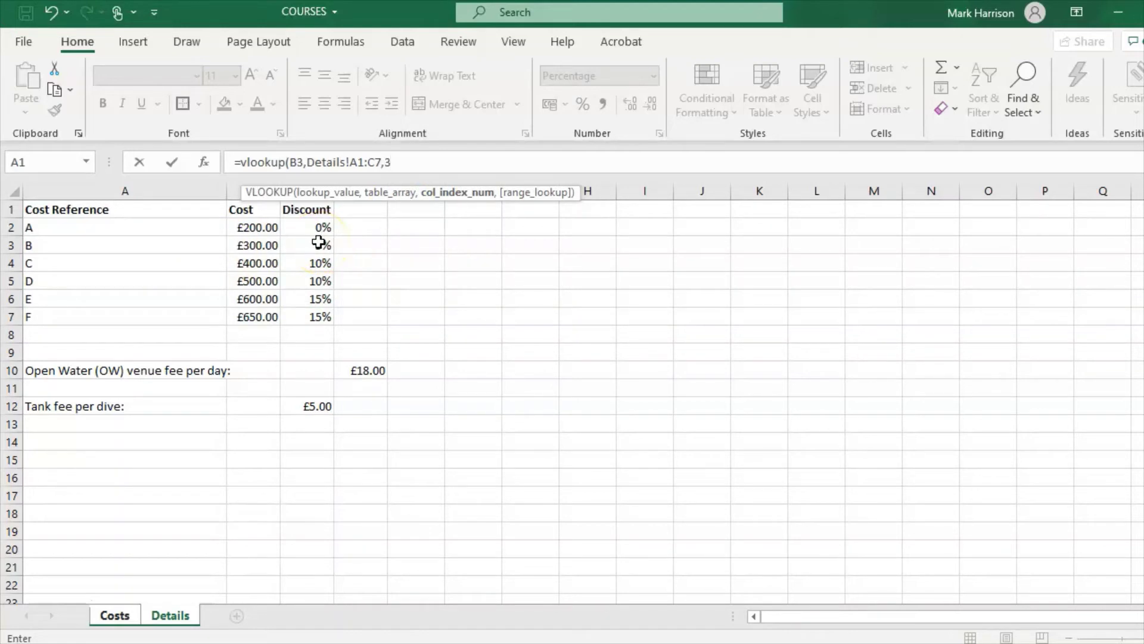
type("3,")
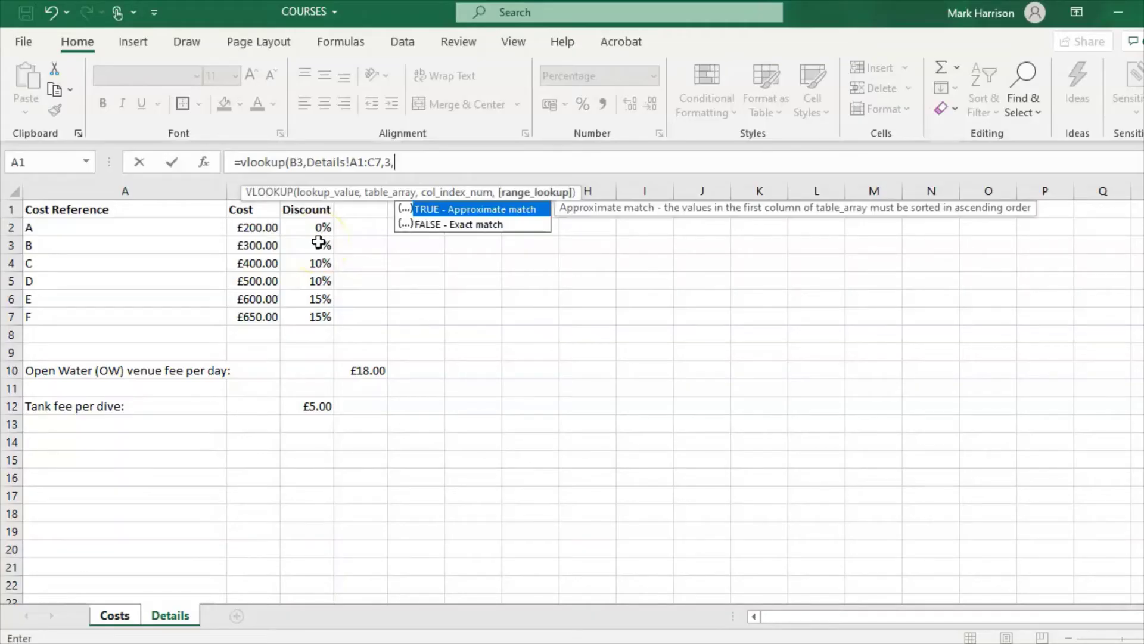
double_click(482, 224)
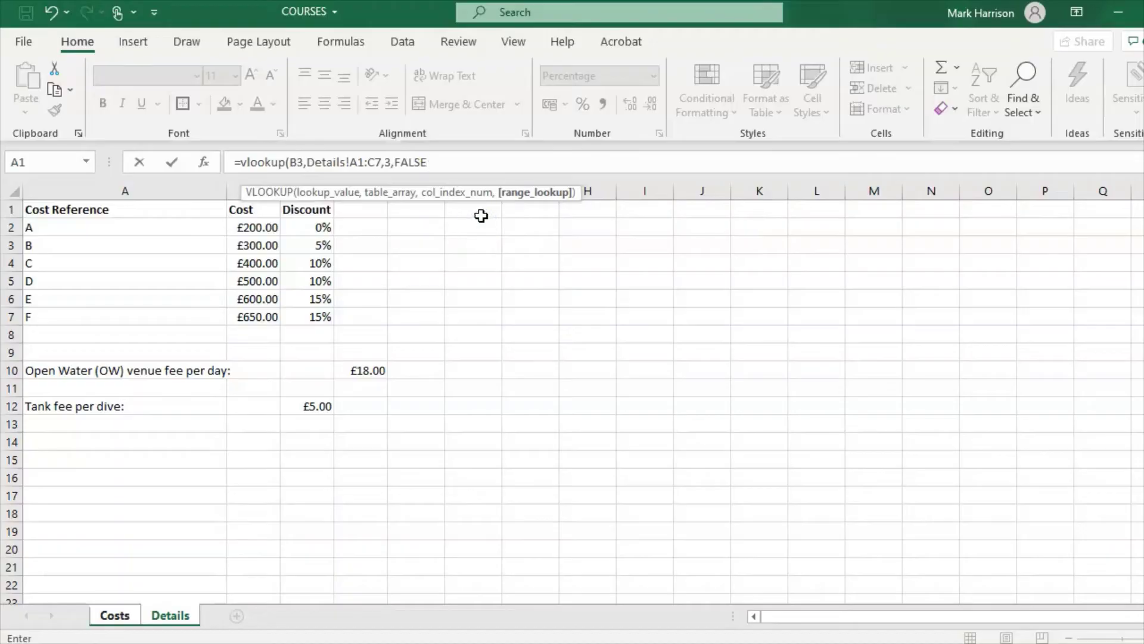
key("Return")
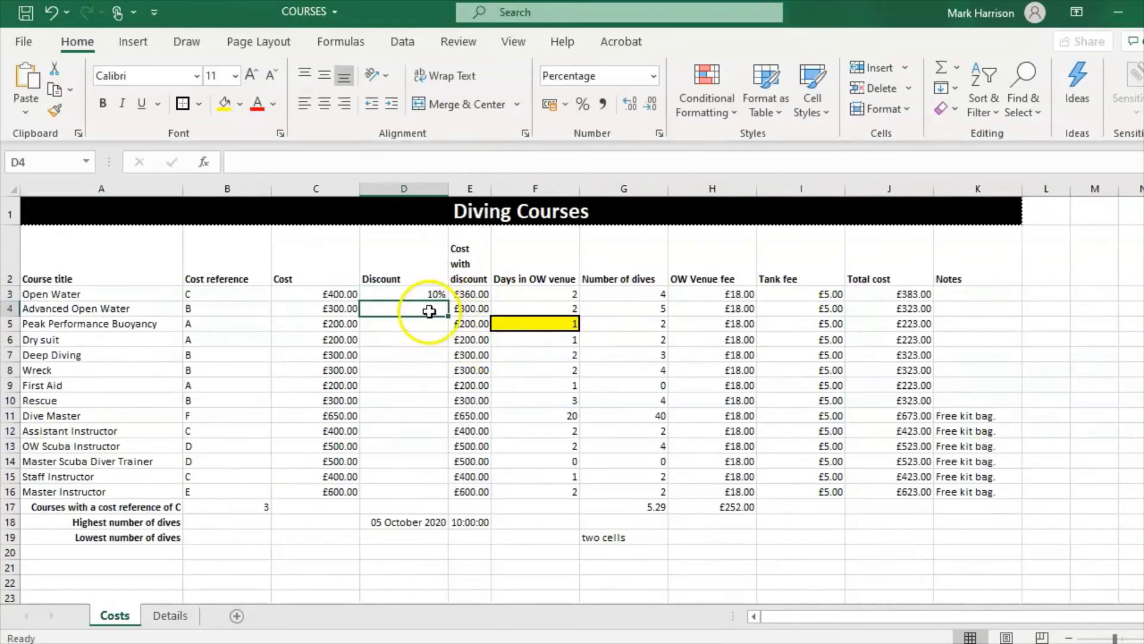
Make the lookup range in the D3 formula absolute, as Details!$A$1:$C$7
left_click(423, 293)
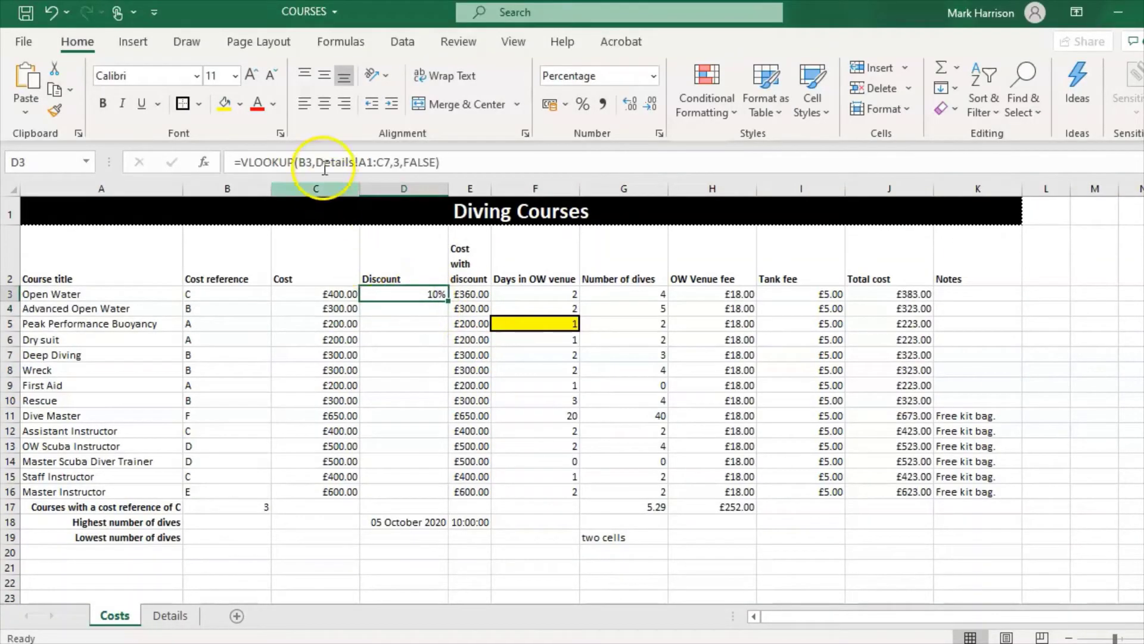
left_click(359, 162)
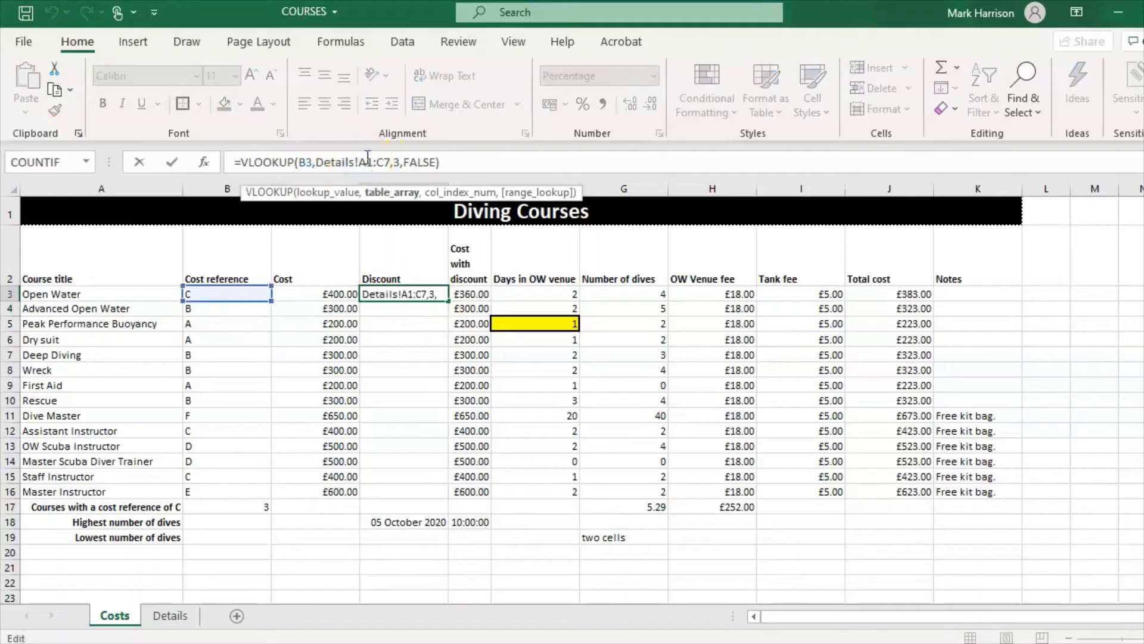
type("$A")
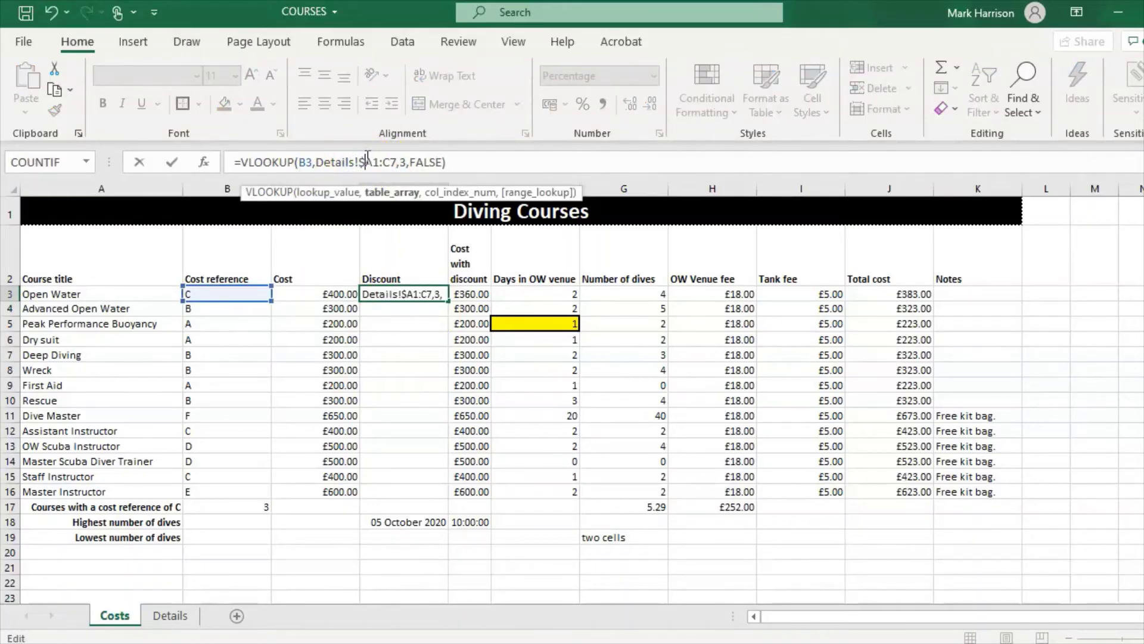
type("$1:")
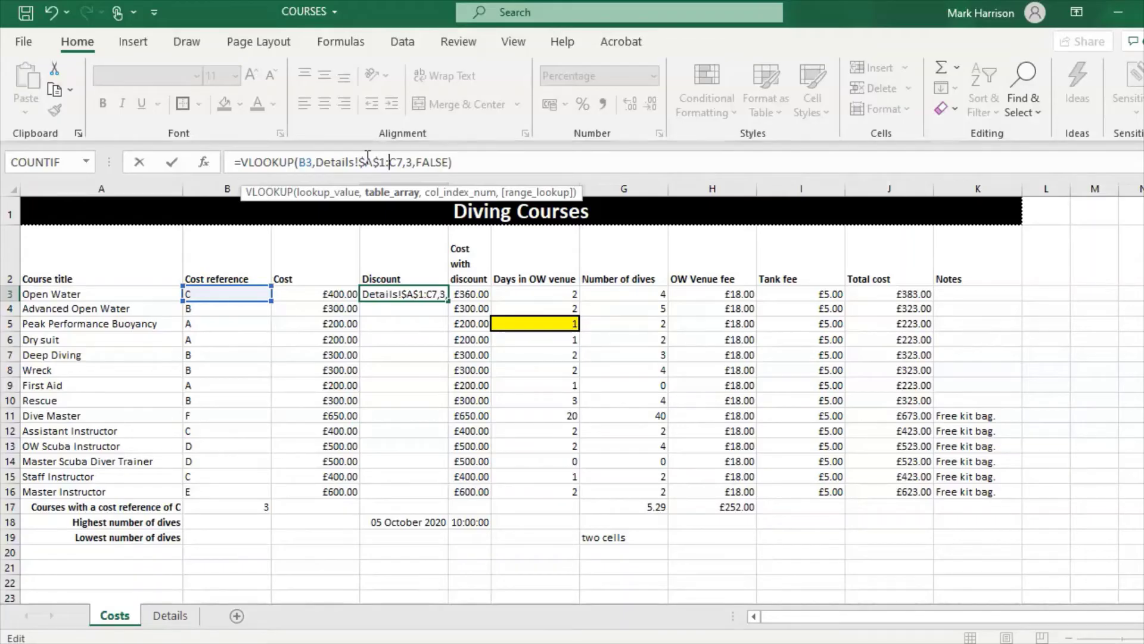
type("$C$")
key("Return")
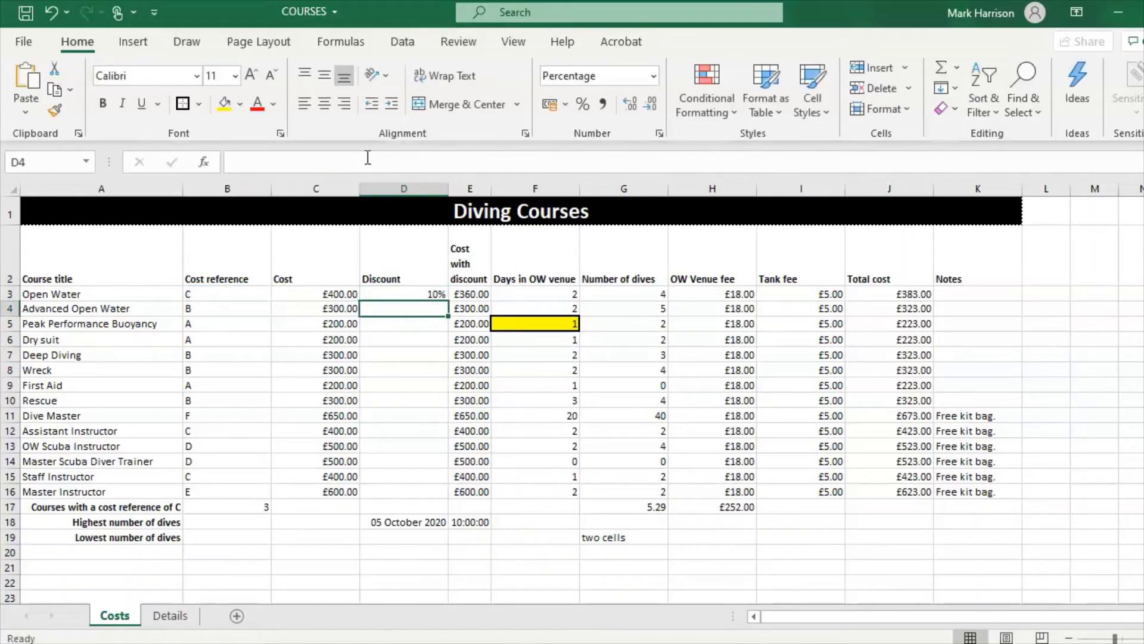
Fill the Discount formula from D3 down to D16, and check the copied formula in D11
left_click(416, 293)
left_click_drag(448, 301, 448, 492)
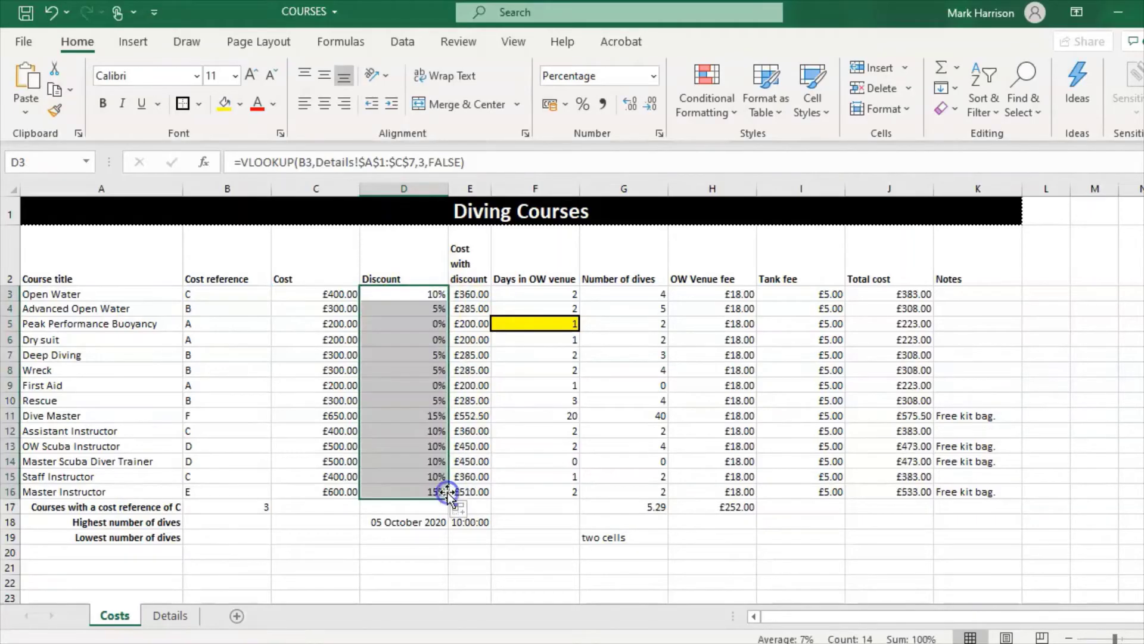
left_click(409, 416)
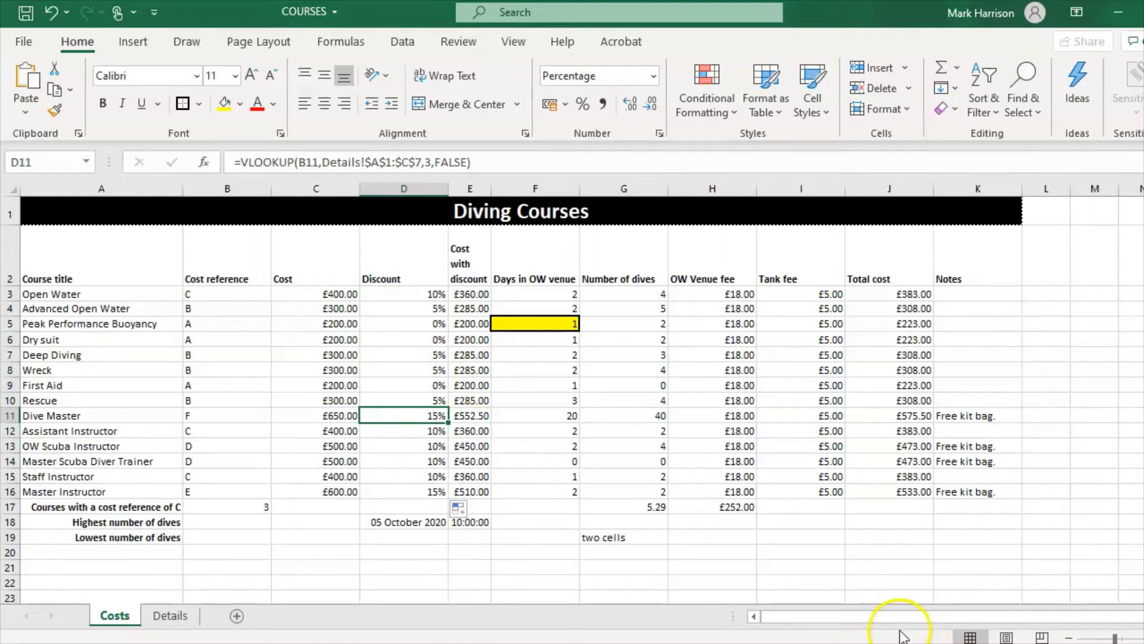
left_click(724, 533)
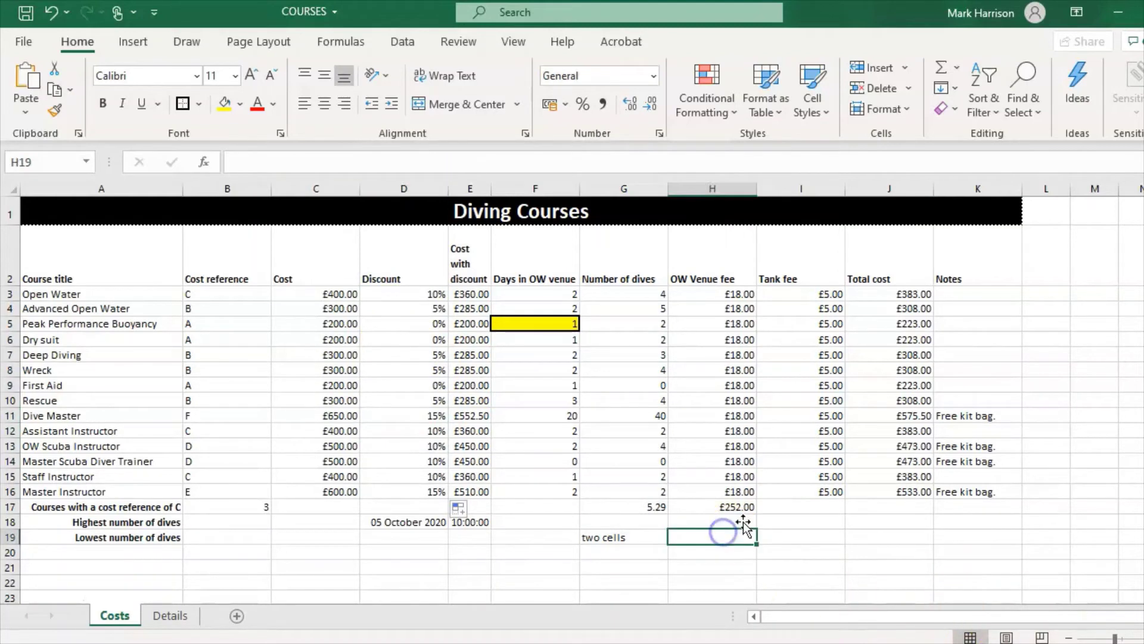
left_click(811, 507)
type("=m")
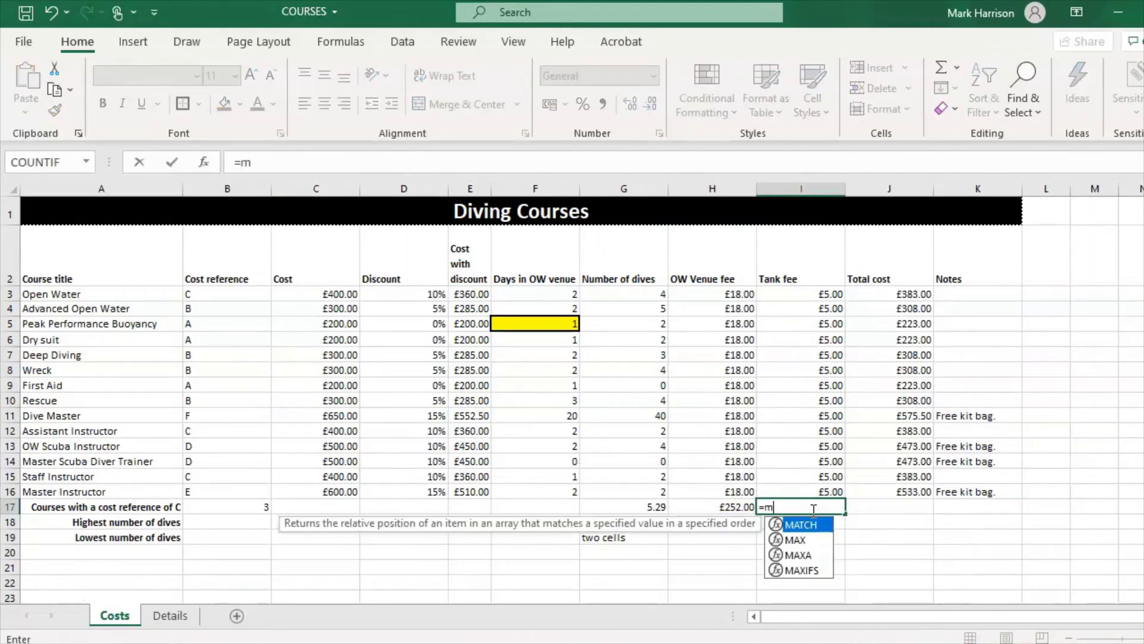
type("ax(")
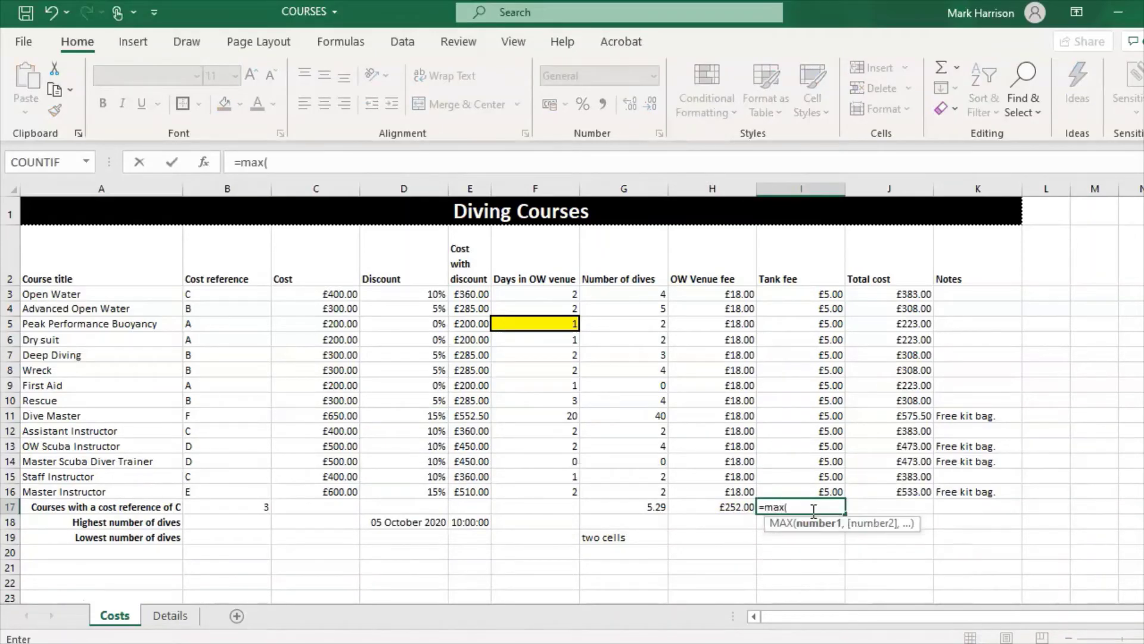
key("BackSpace")
key("BackSpace")
key("BackSpace")
key("BackSpace")
key("BackSpace")
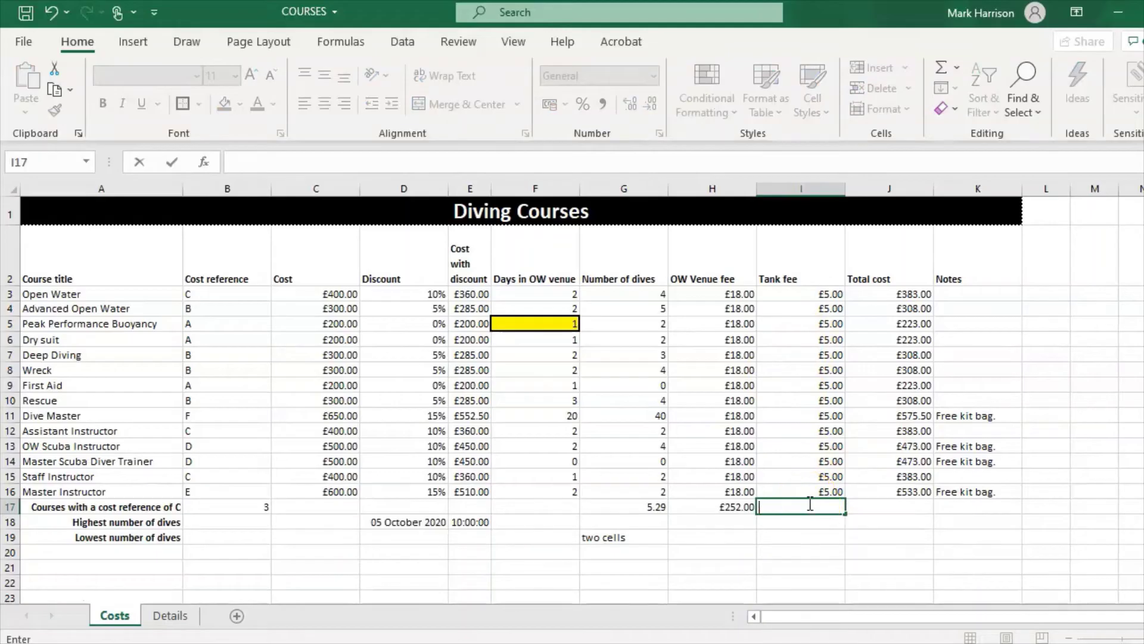
key("Escape")
Find the highest Total cost in J17 with =MAX(J3:J16), and check the entered formula
left_click(879, 507)
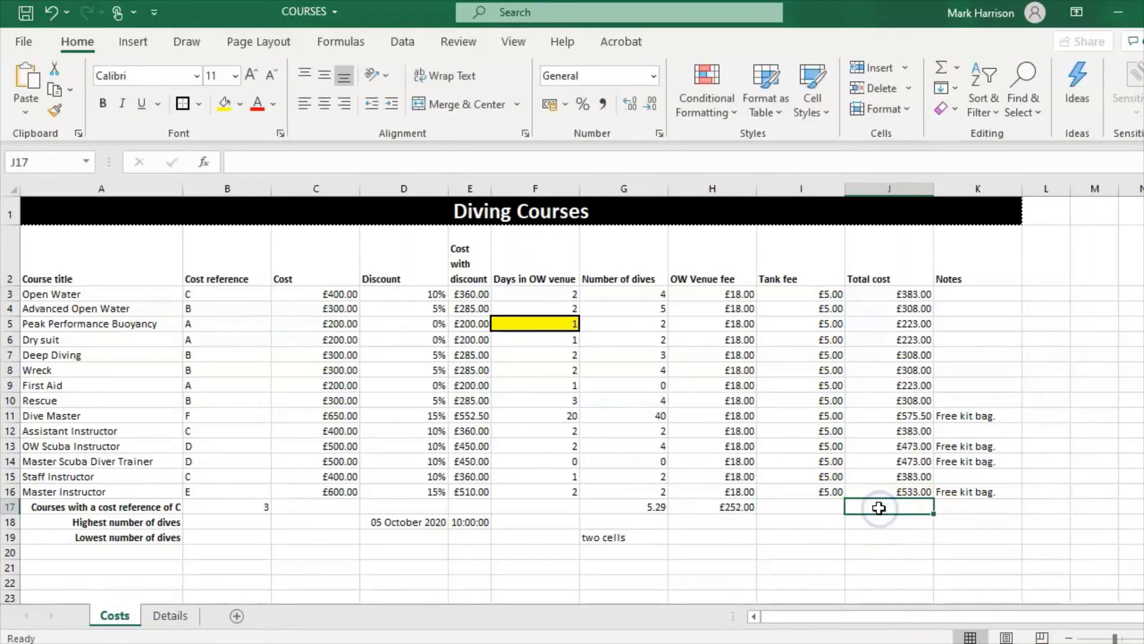
type("=max(")
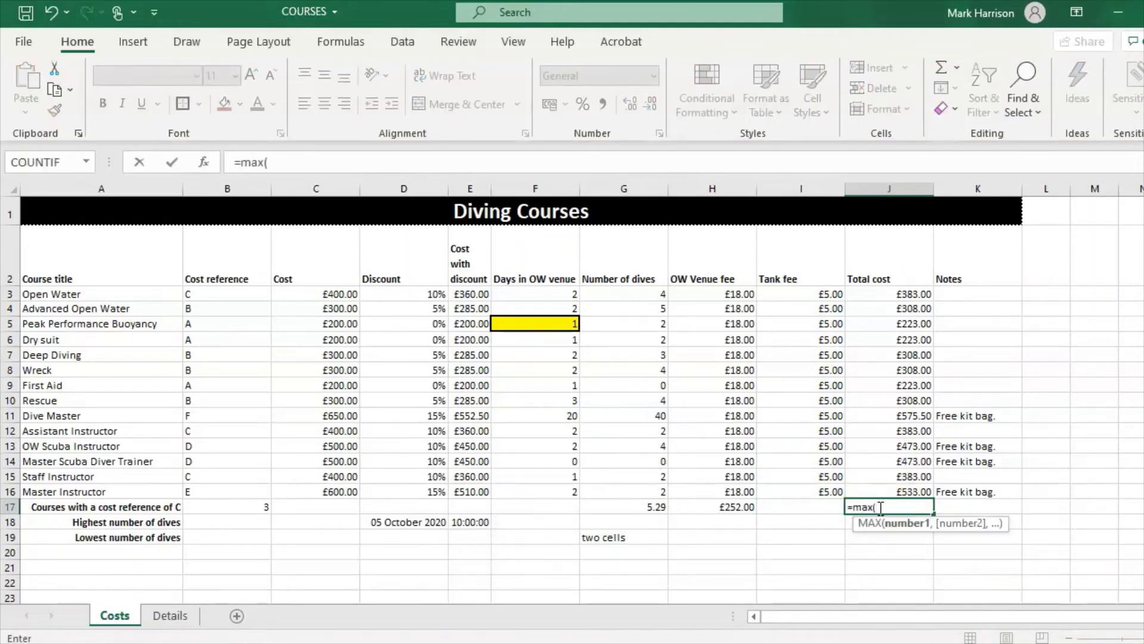
left_click_drag(887, 294, 897, 490)
type(")")
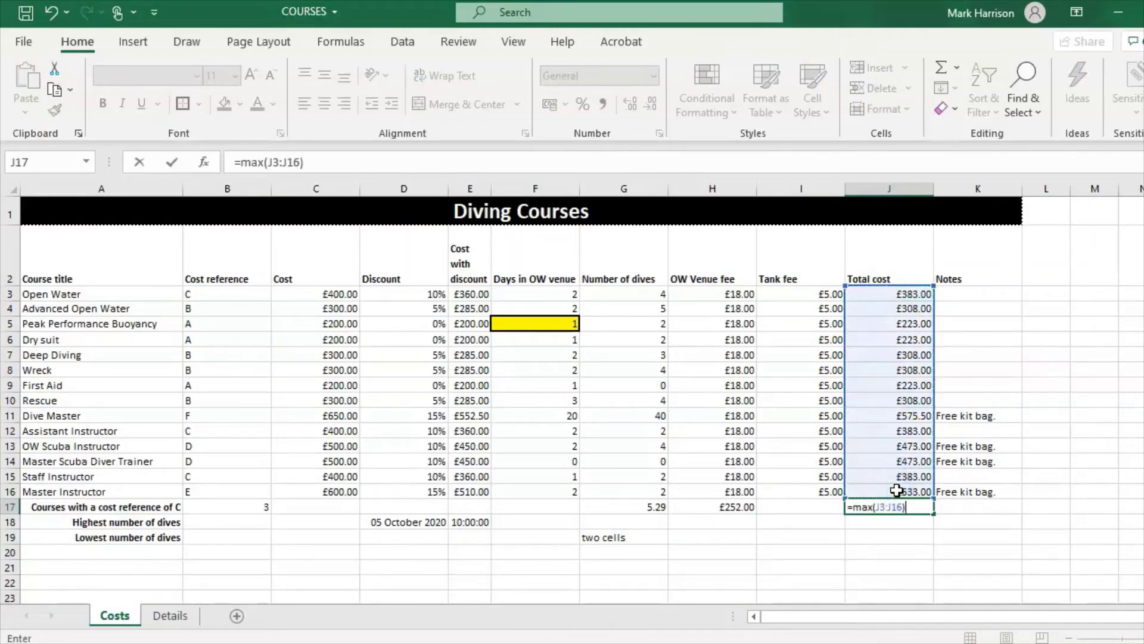
key("Return")
left_click(901, 503)
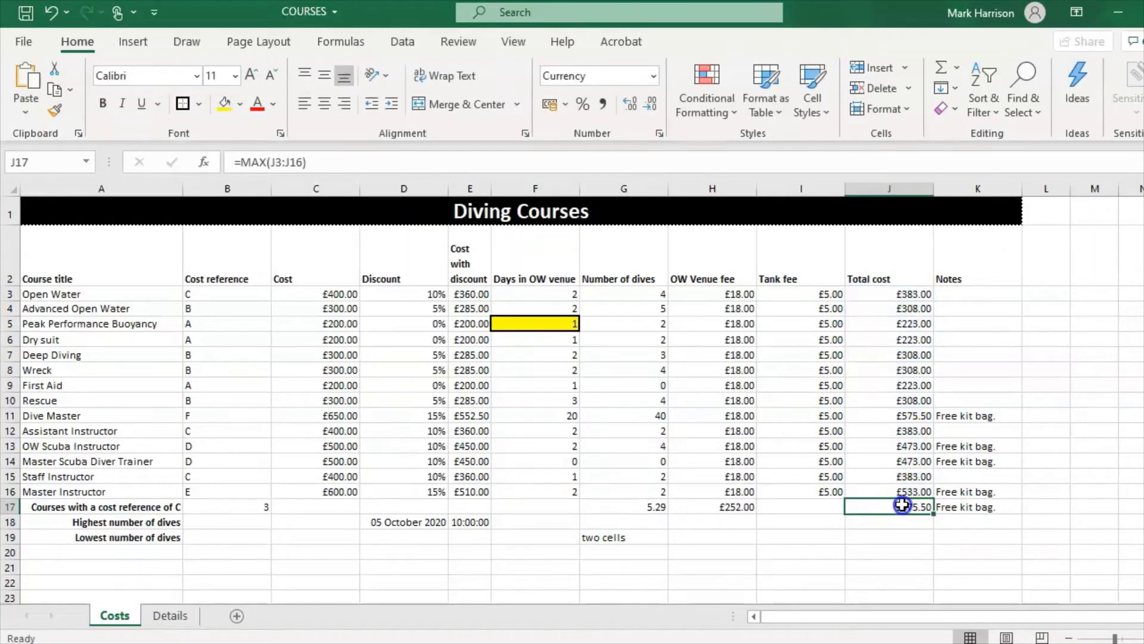
Change the function in J17 to MIN to find the lowest Total cost in J3:J16
left_click(263, 162)
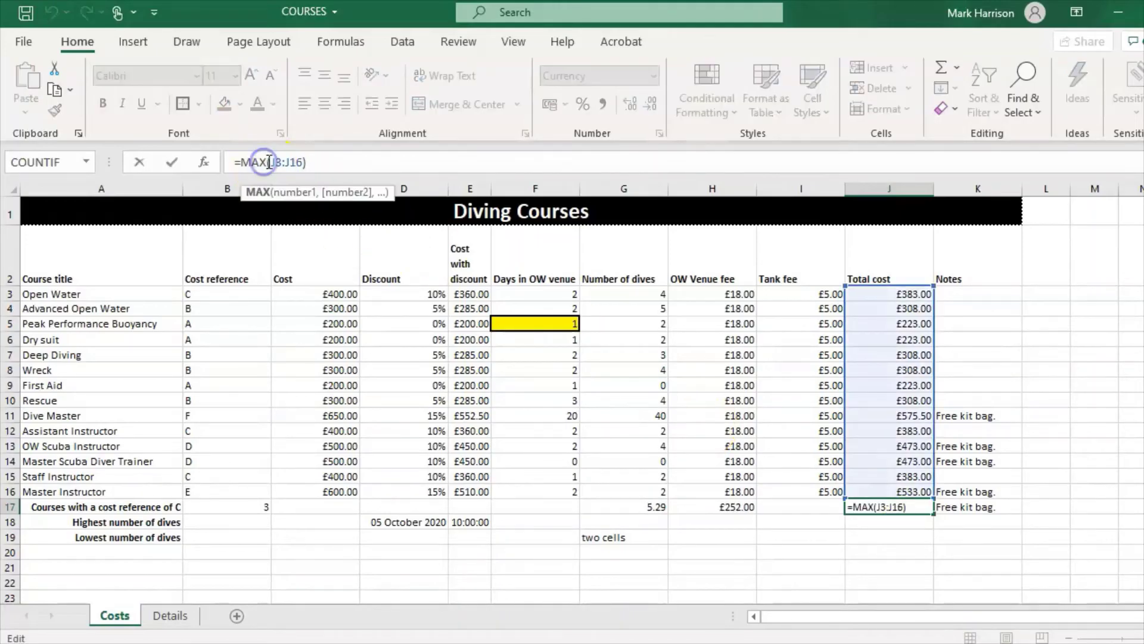
type("min")
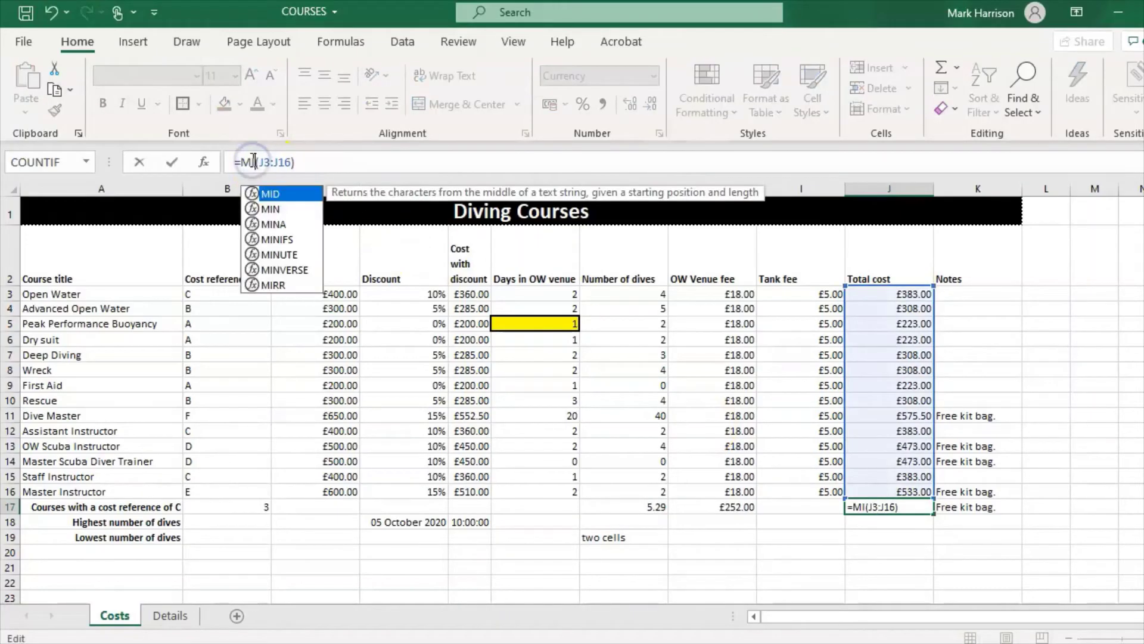
key("Return")
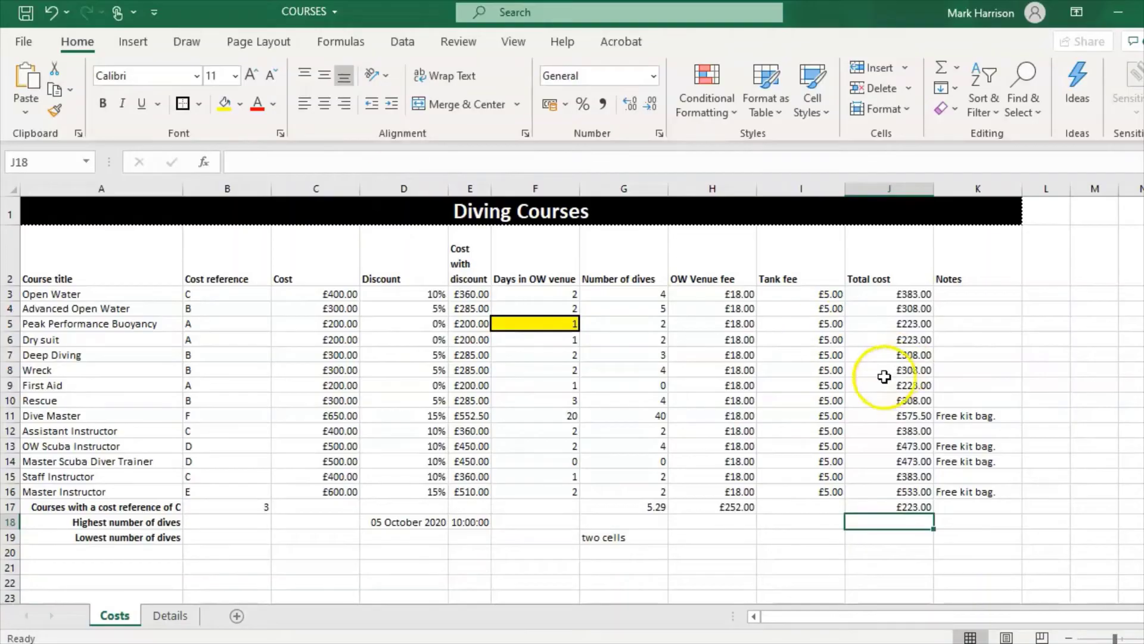
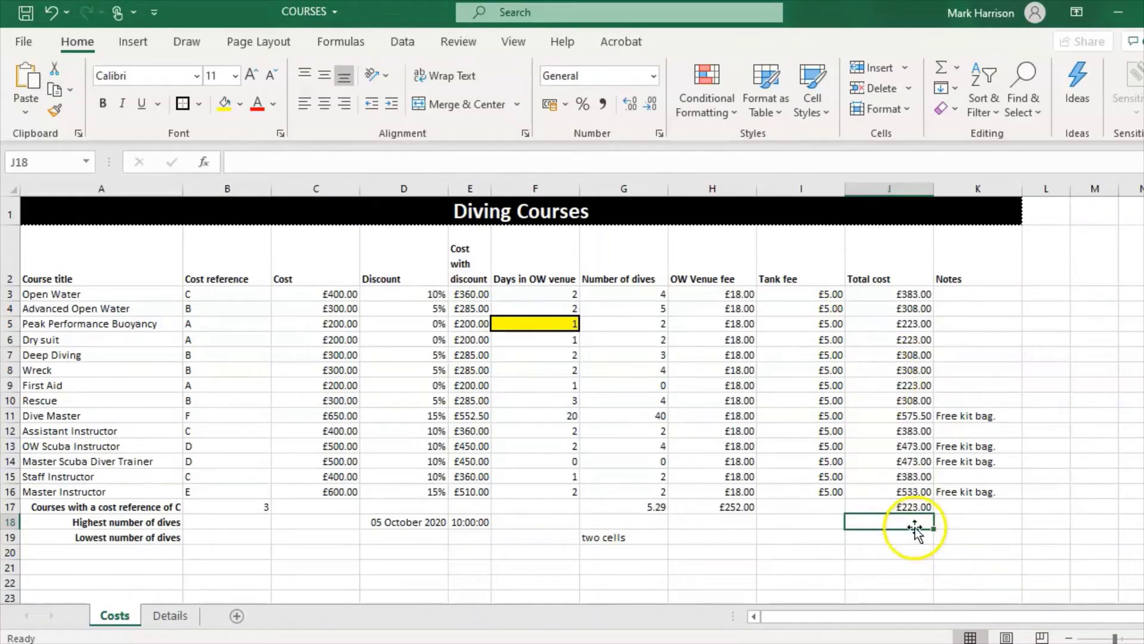
Replace the formula in J17 with =COUNT(J3:J16) to count the Total cost entries
left_click(908, 506)
type("=coun")
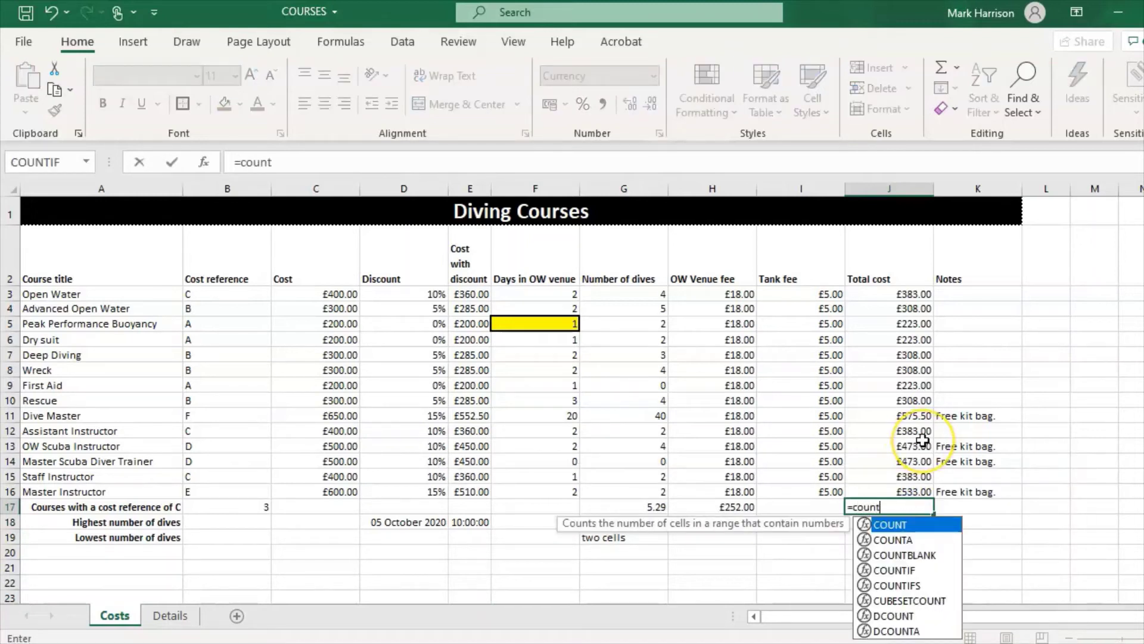
type("t")
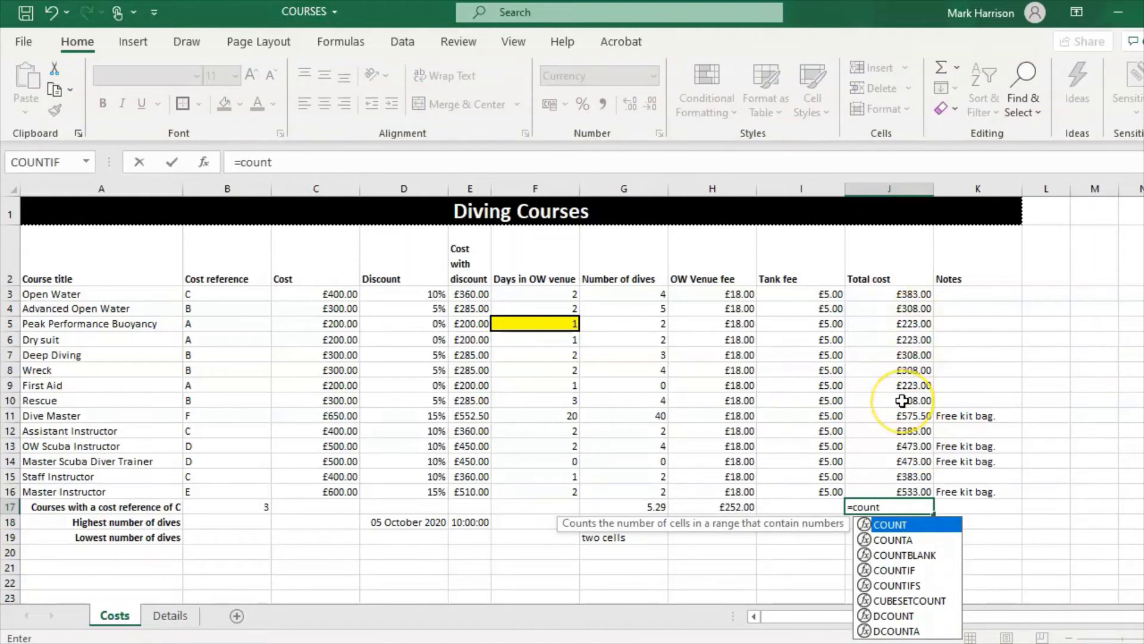
type("(")
left_click_drag(912, 295, 896, 493)
type(")")
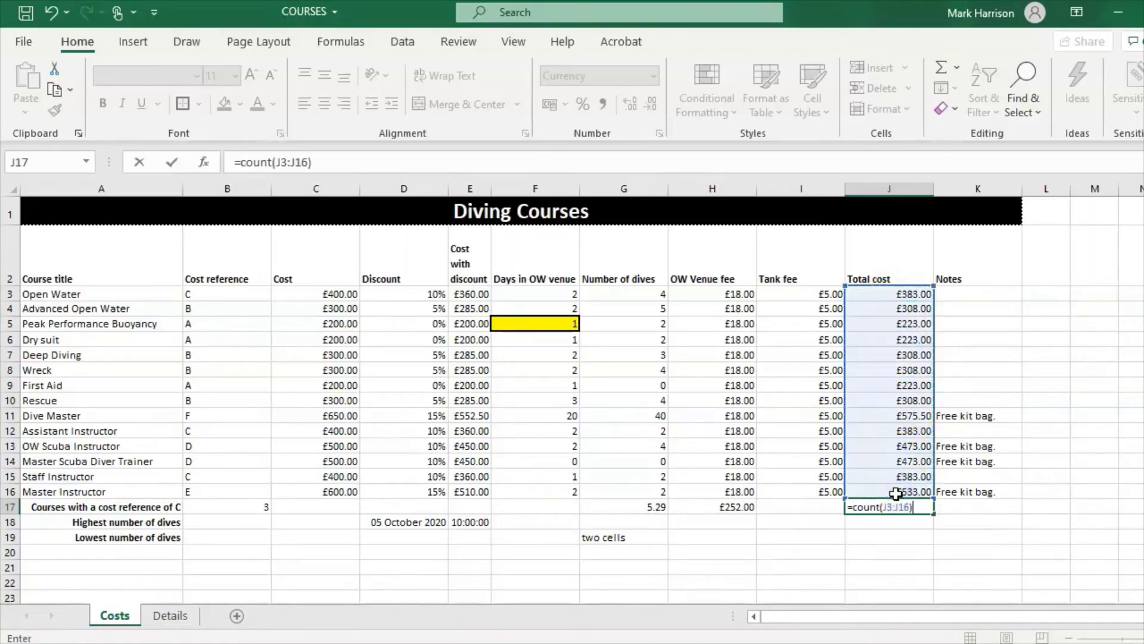
key("Return")
Format the count in J17 as Number with no decimal places
left_click(904, 507)
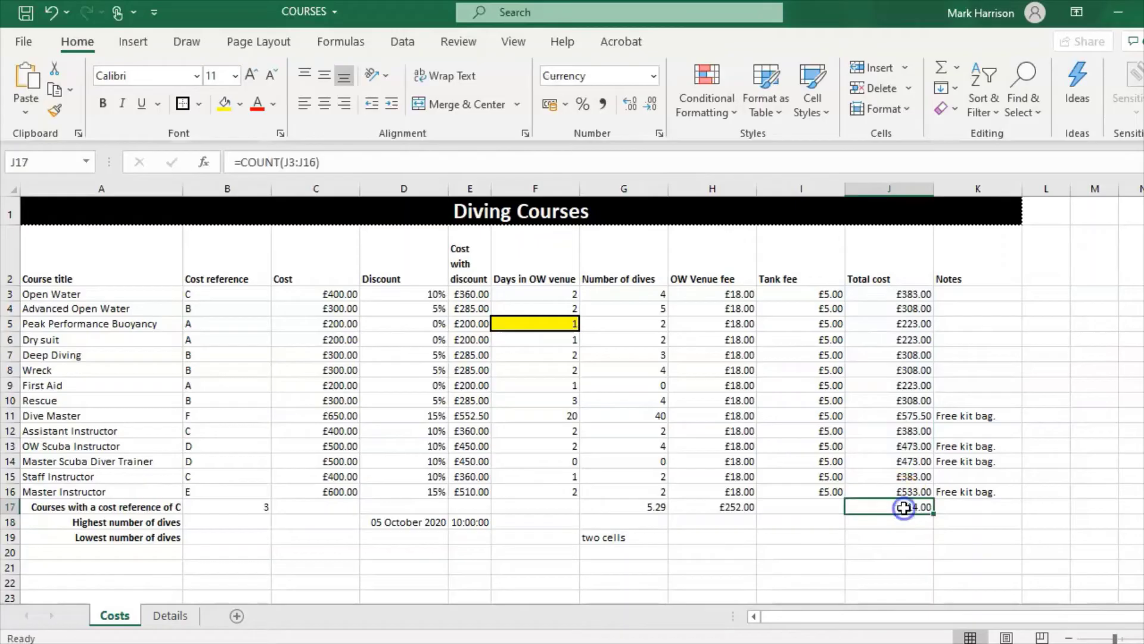
left_click(651, 76)
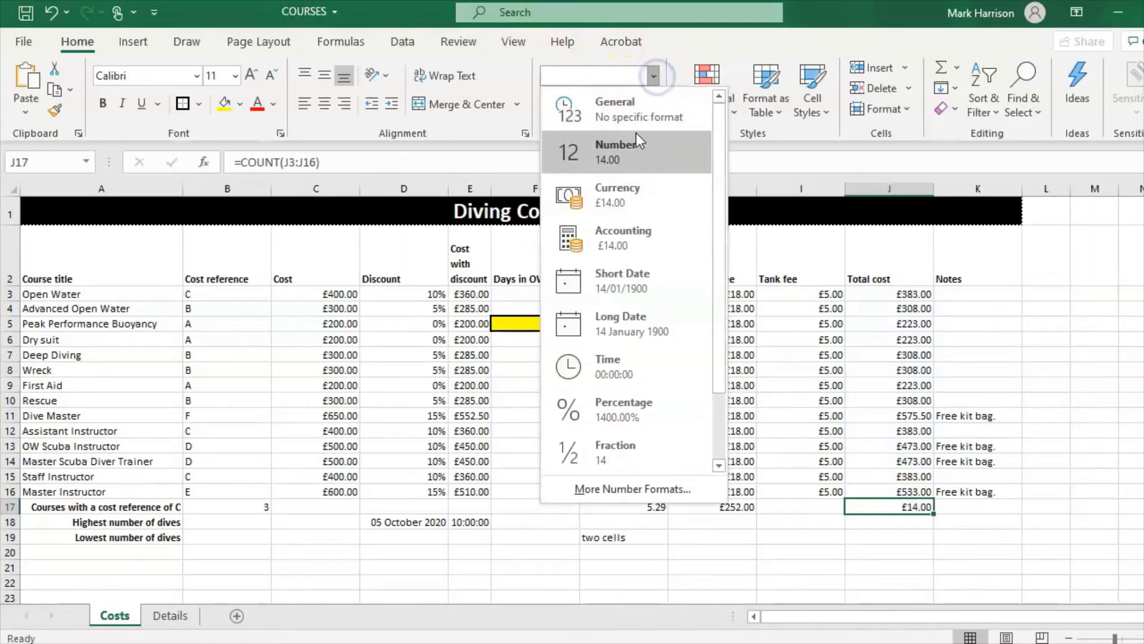
left_click(635, 146)
left_click(653, 105)
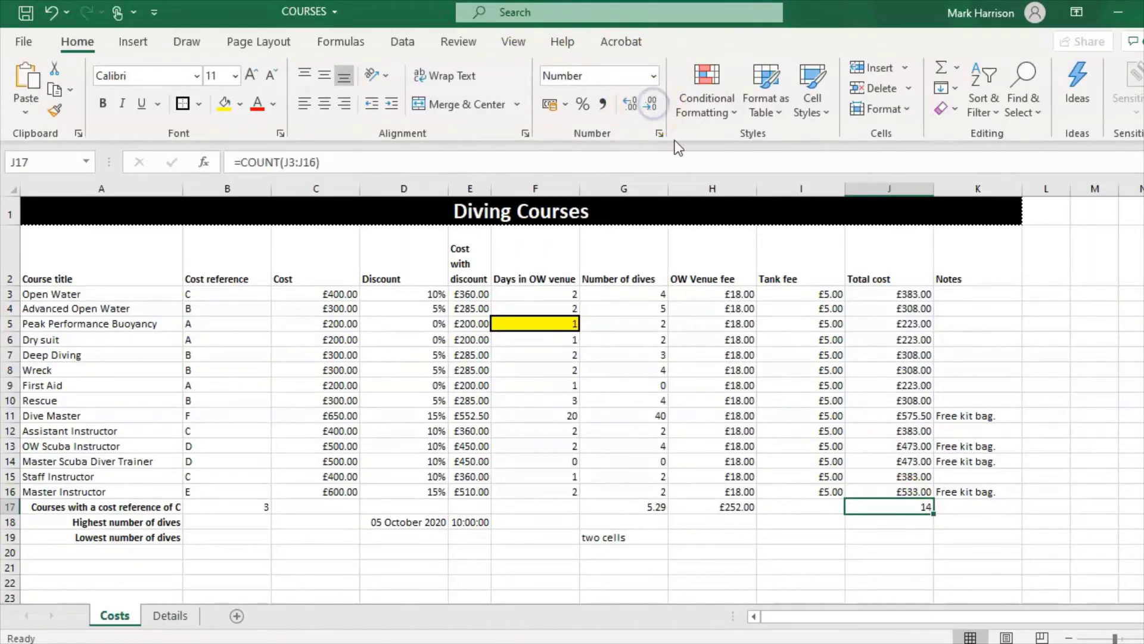
left_click(921, 369)
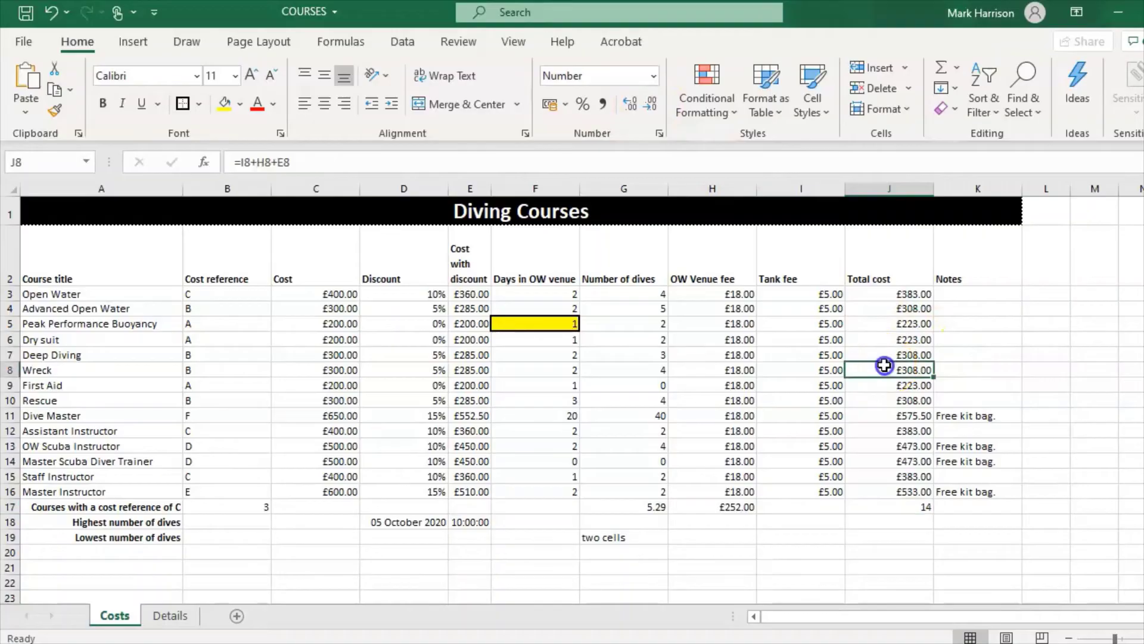
left_click(919, 506)
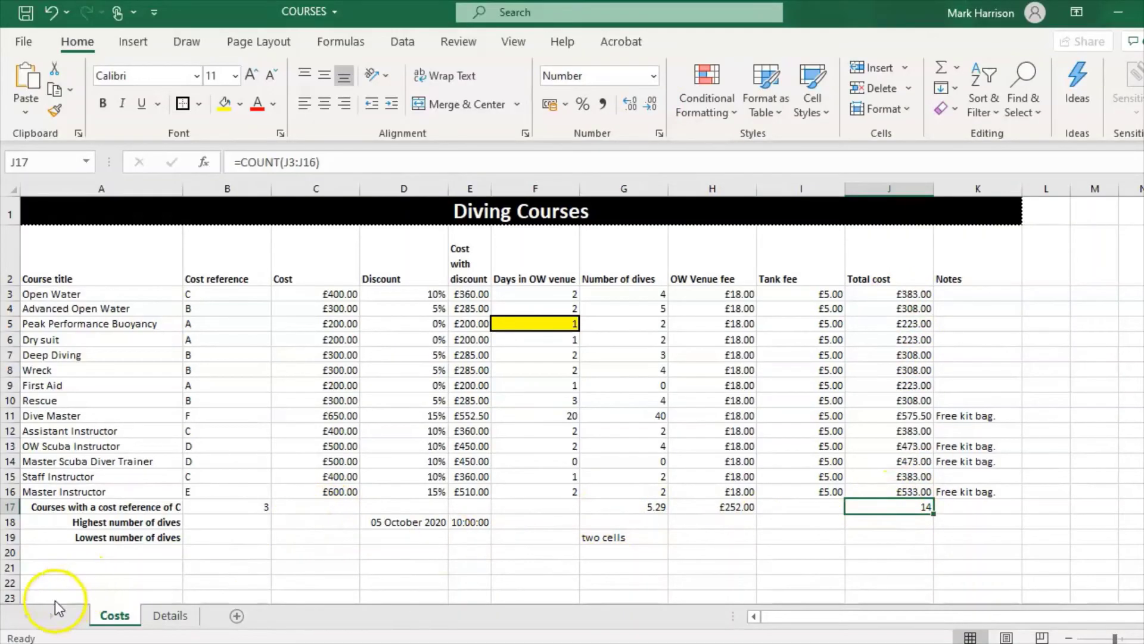
Count the free kit bag notes in K17 with =COUNTIF(K3:K16,"Free kit bag."), and check the counted cells K11 and K14
left_click(976, 505)
type("=")
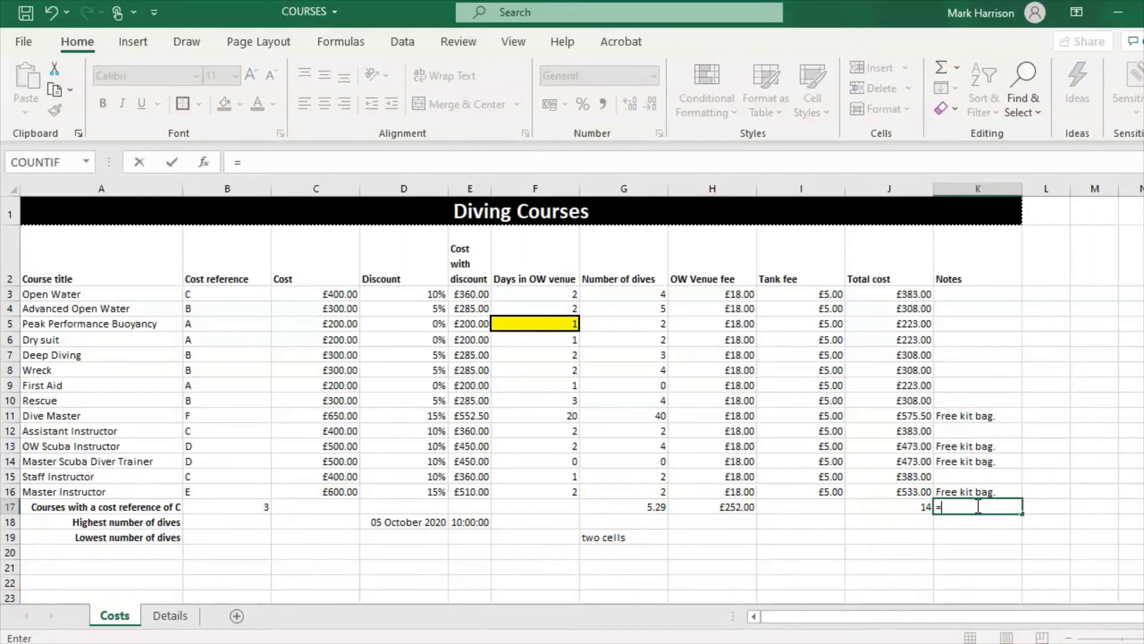
type("countif(")
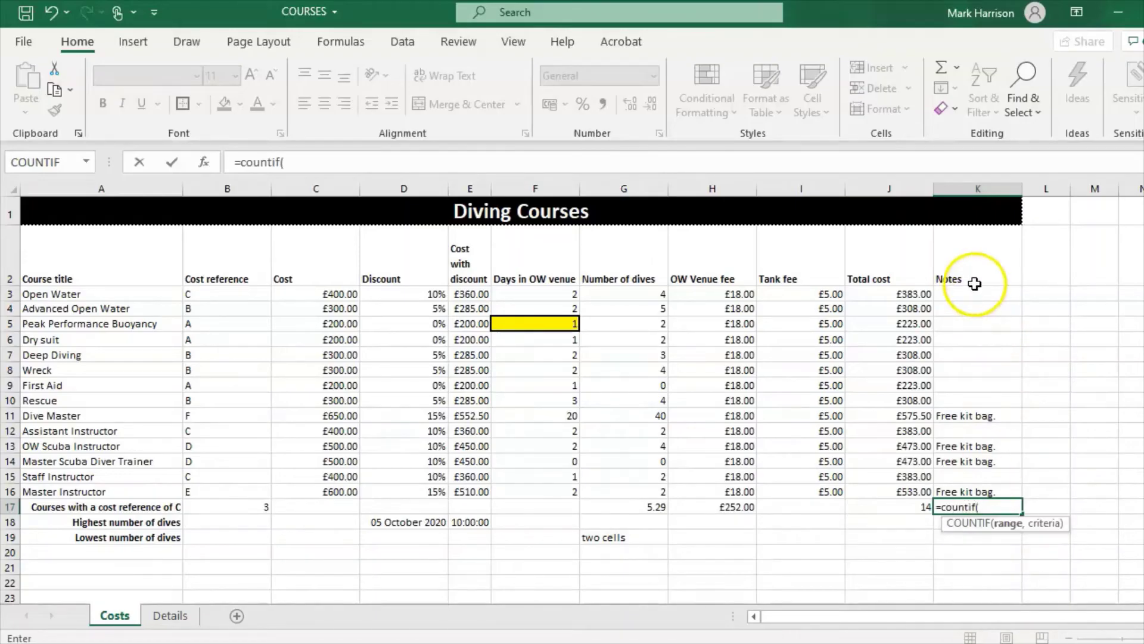
left_click_drag(973, 290, 981, 491)
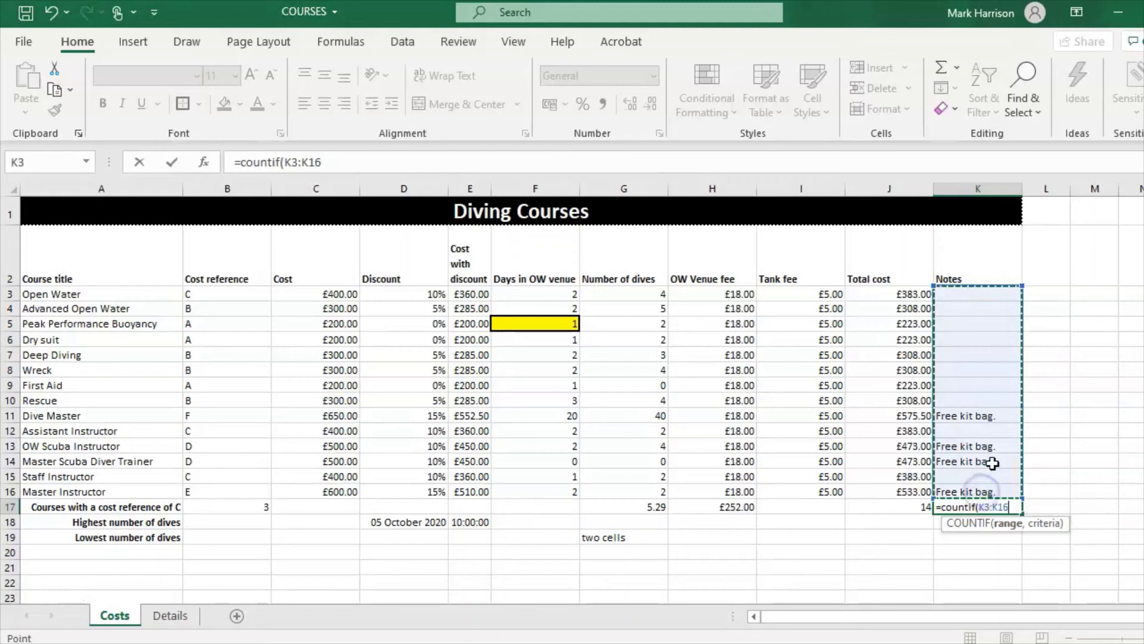
type(",\"Free kit bag")
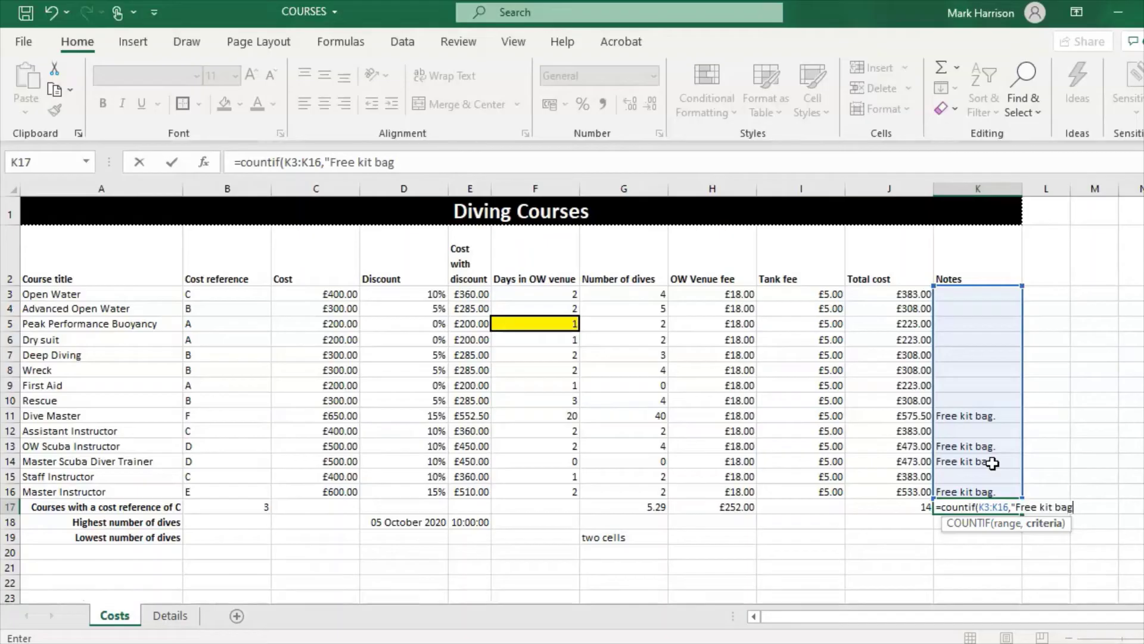
type(".\")")
key("Return")
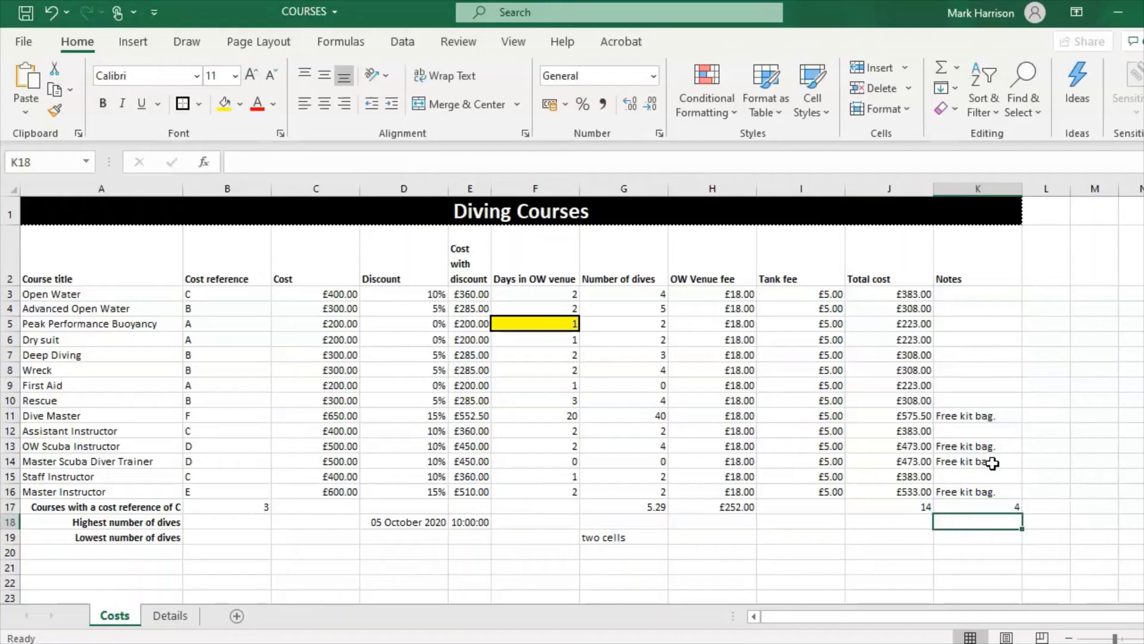
left_click(995, 508)
left_click(961, 418)
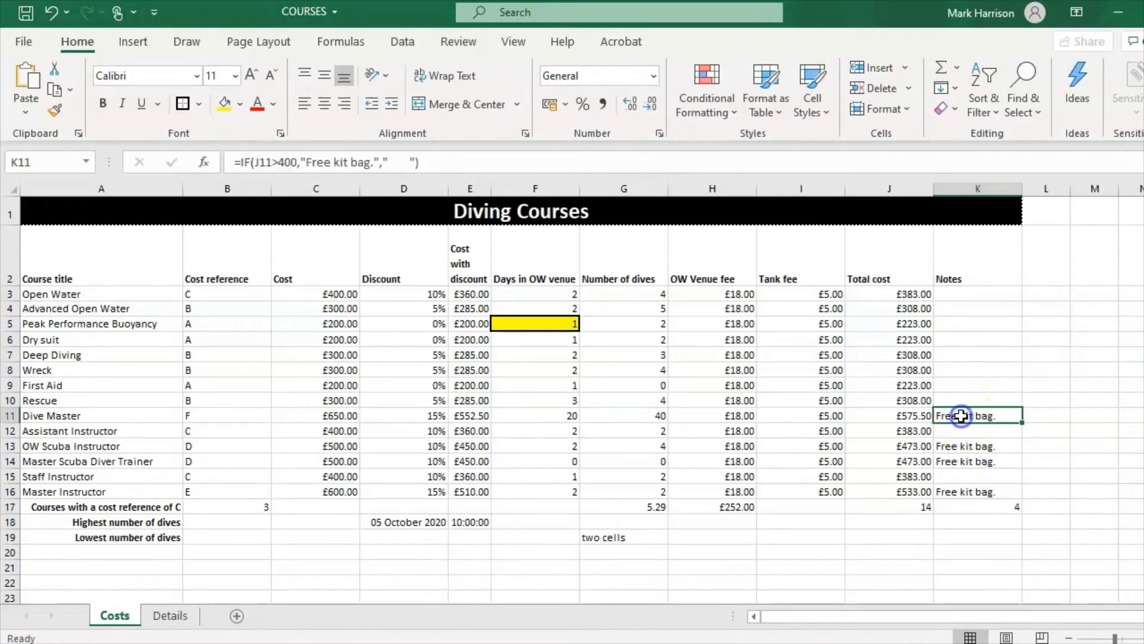
left_click(968, 474)
left_click(969, 464)
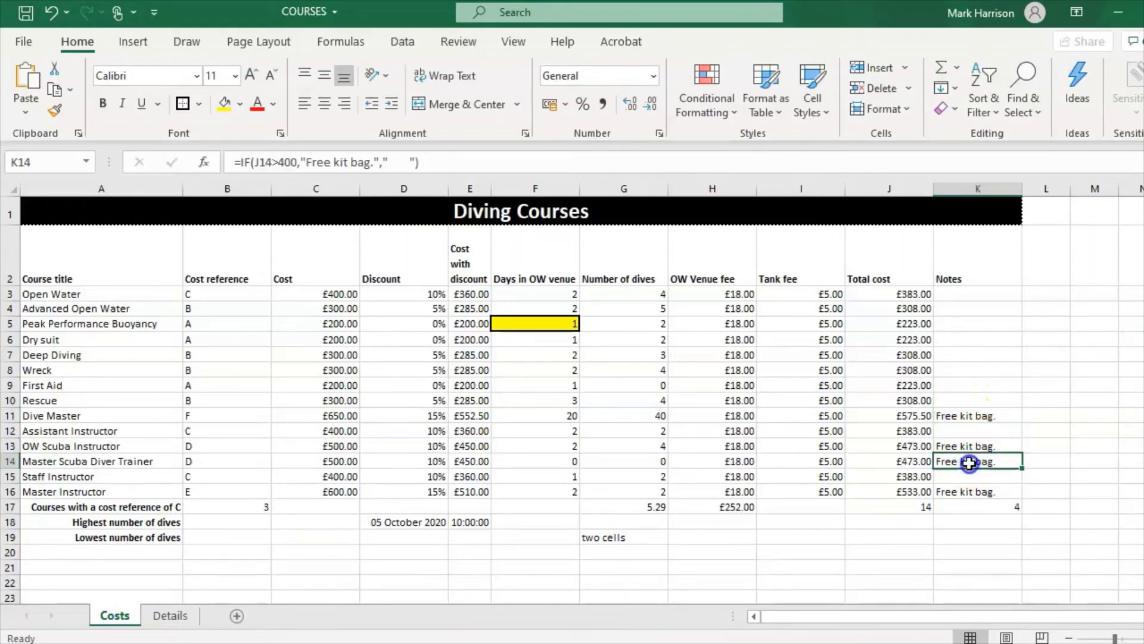
left_click(967, 501)
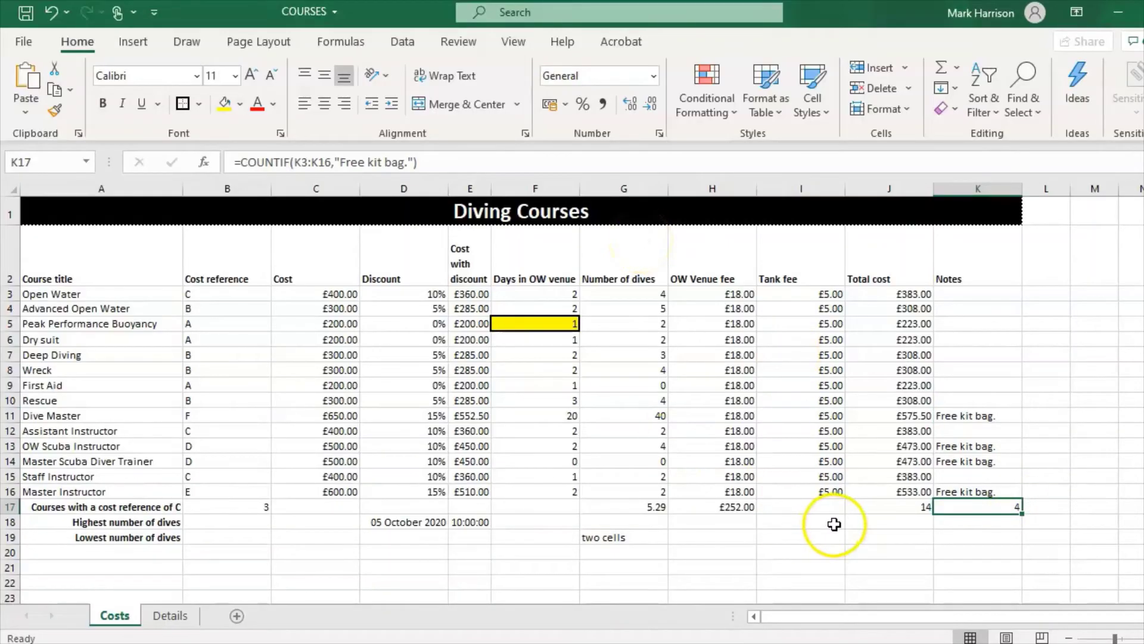
Calculate the character length of the Dive Master note in L11 with =LEN(K11), and check the entered formula
left_click(1045, 414)
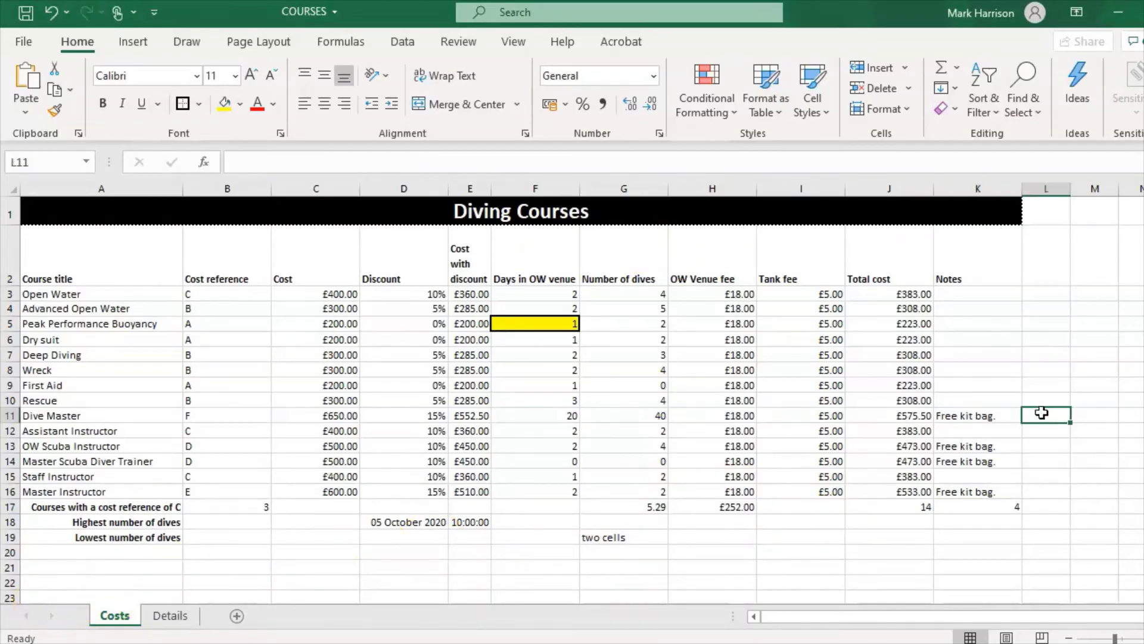
type("=len")
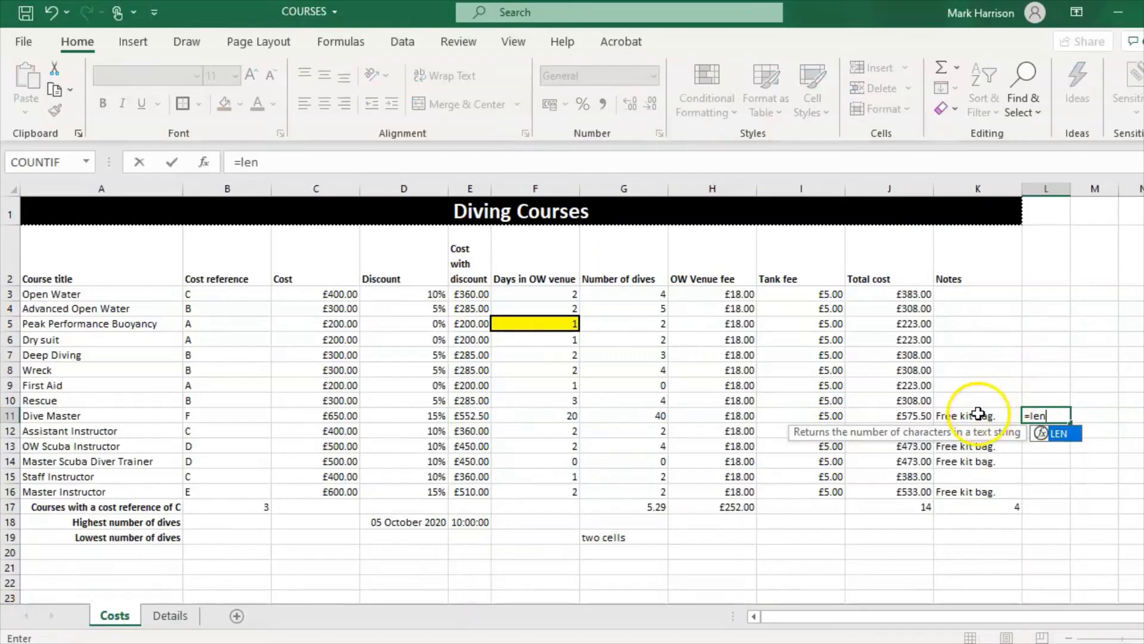
left_click(982, 411)
left_click(1065, 414)
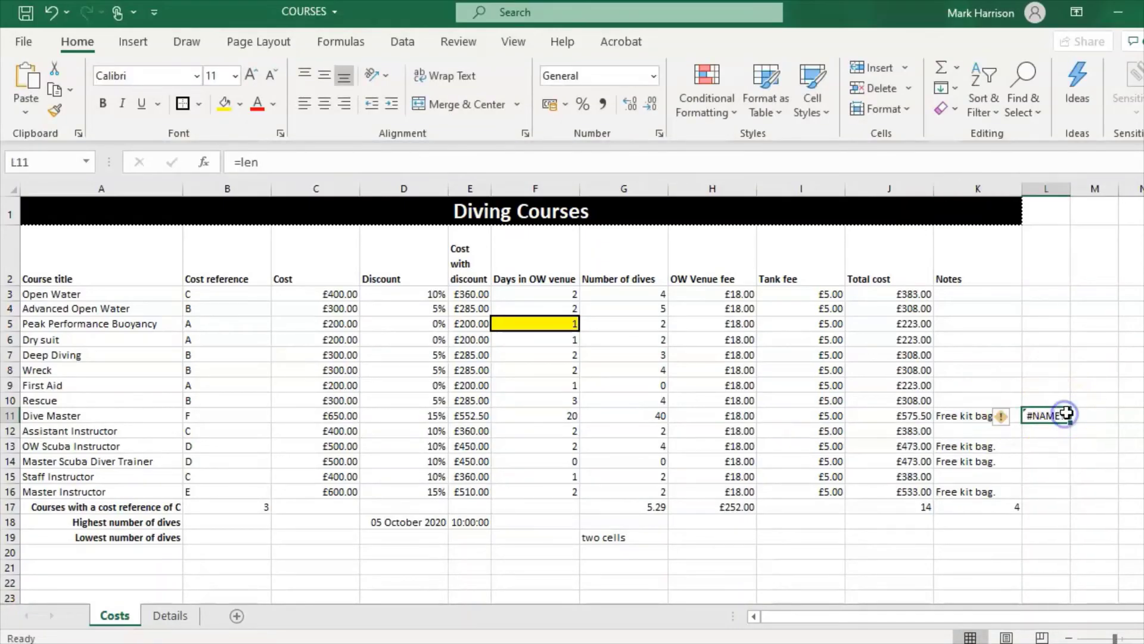
left_click(312, 165)
type("(")
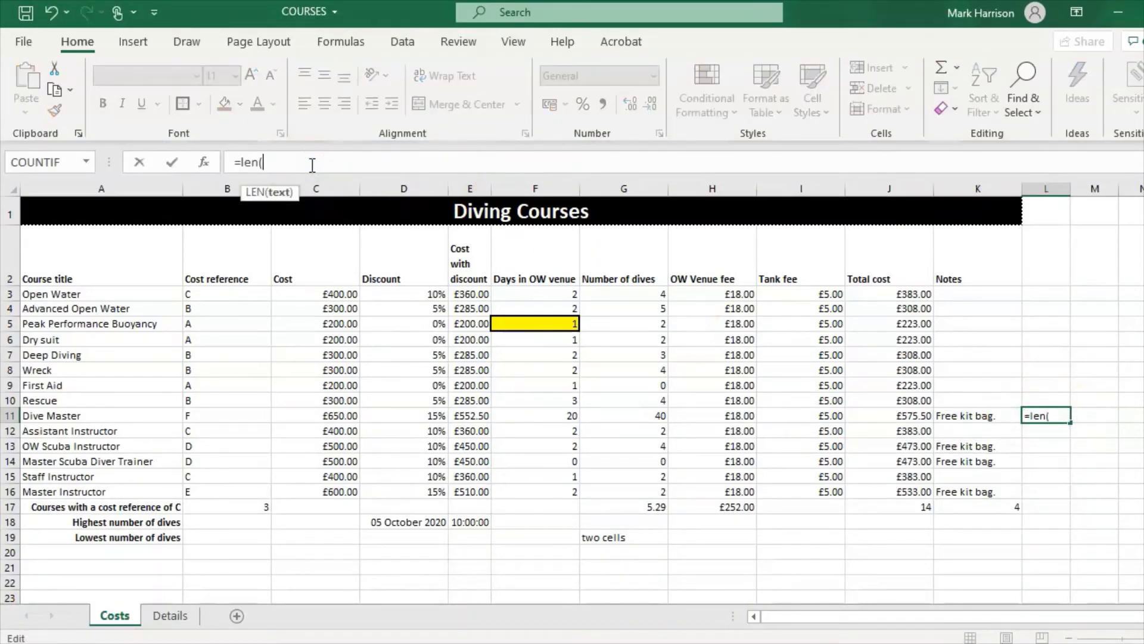
left_click(974, 417)
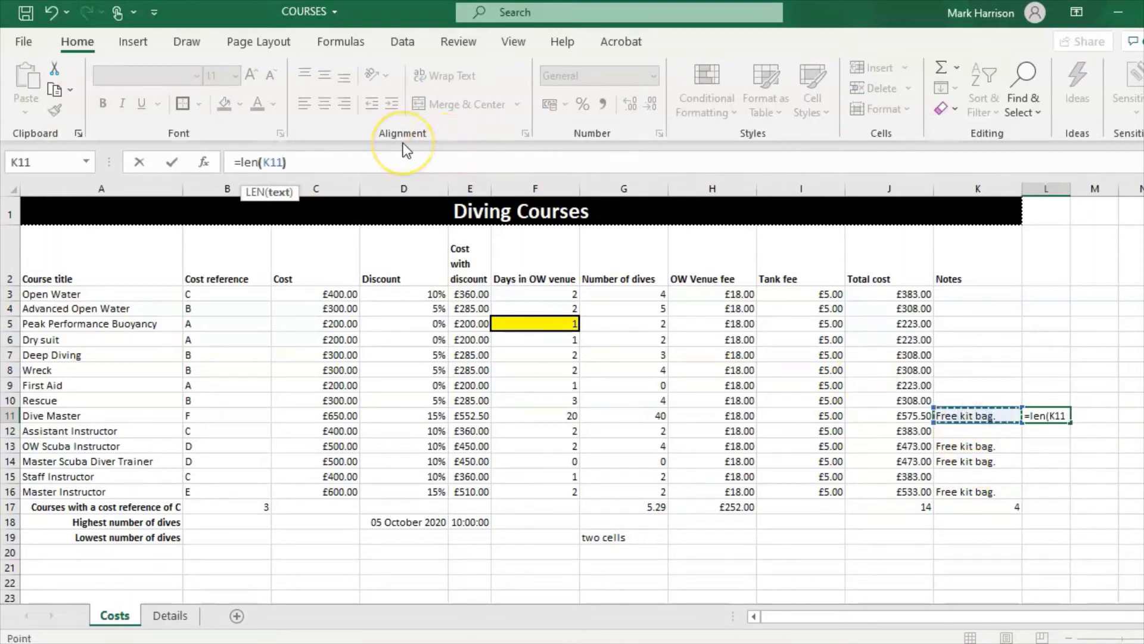
type(")")
key("Return")
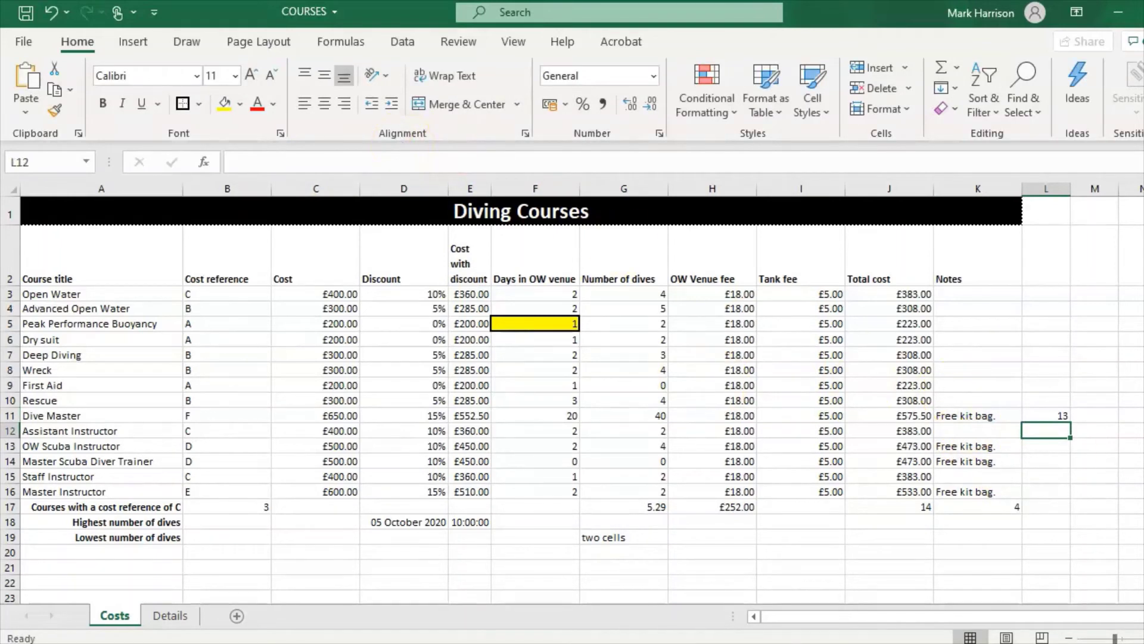
left_click(1057, 417)
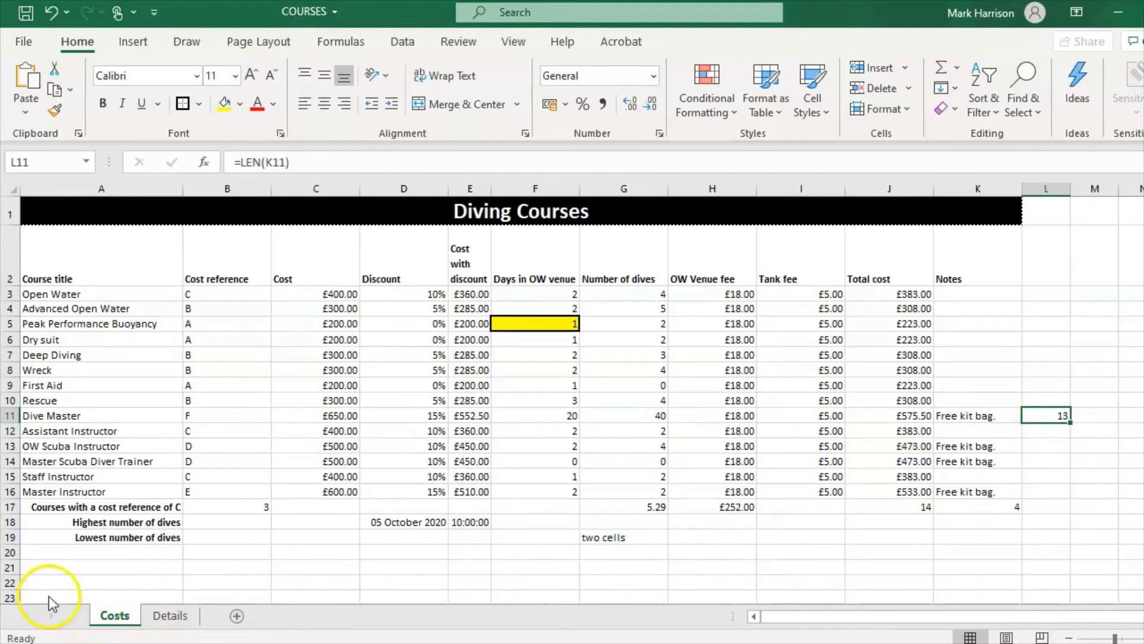
Multiply the Open Water tank fee and total cost in K3 with =PRODUCT(I3:J3), and check the two source cells
left_click(981, 297)
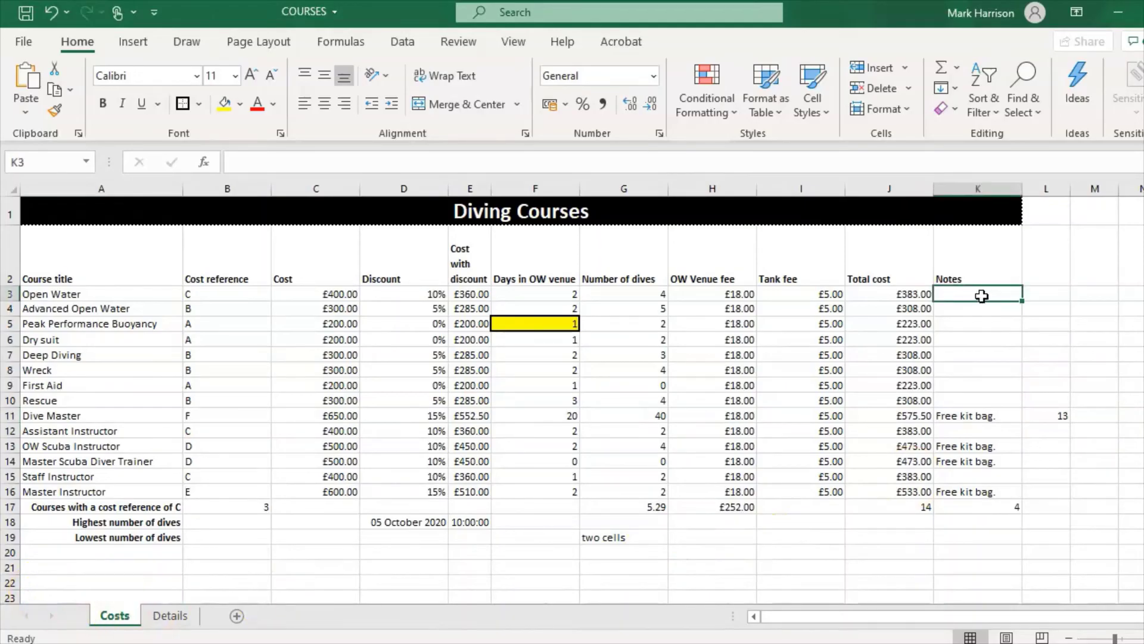
type("=procy")
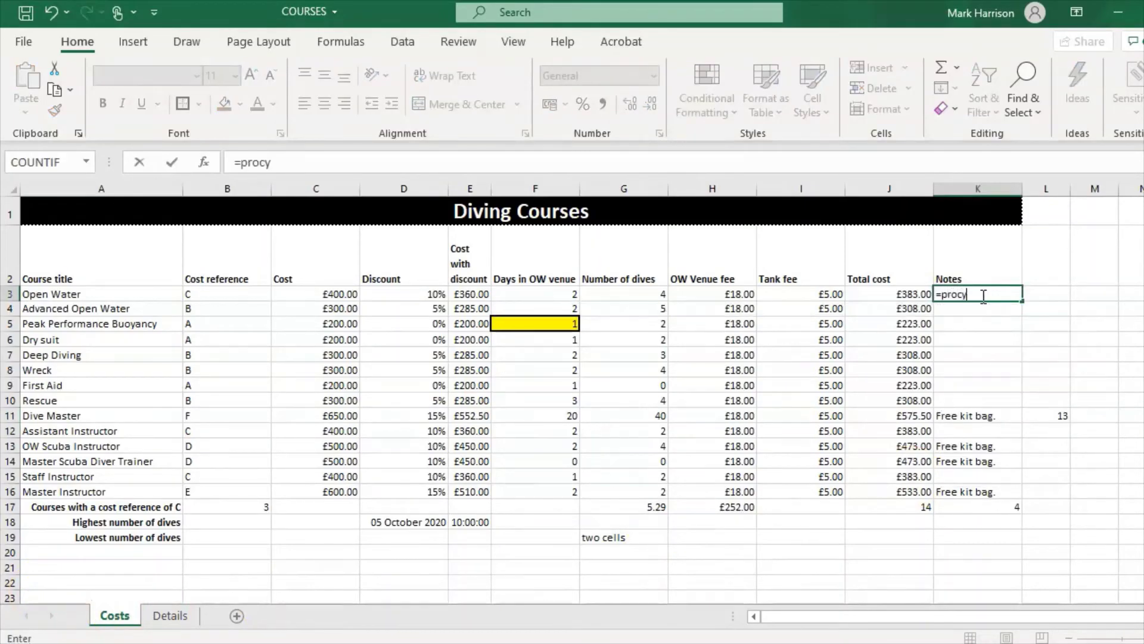
key("BackSpace")
key("BackSpace")
key("BackSpace")
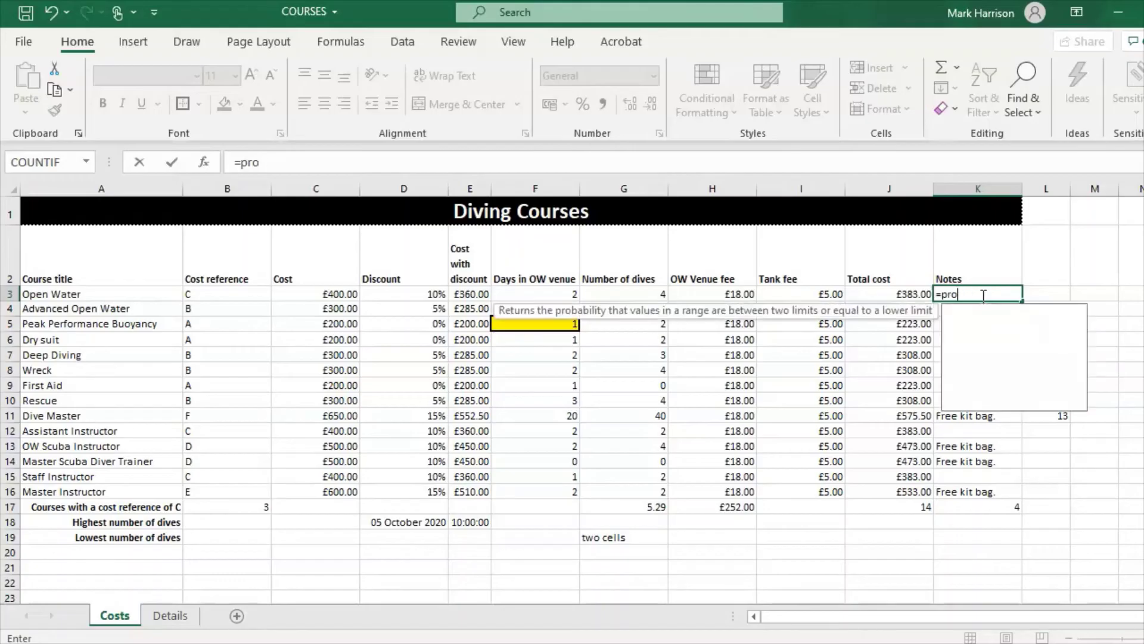
type("d")
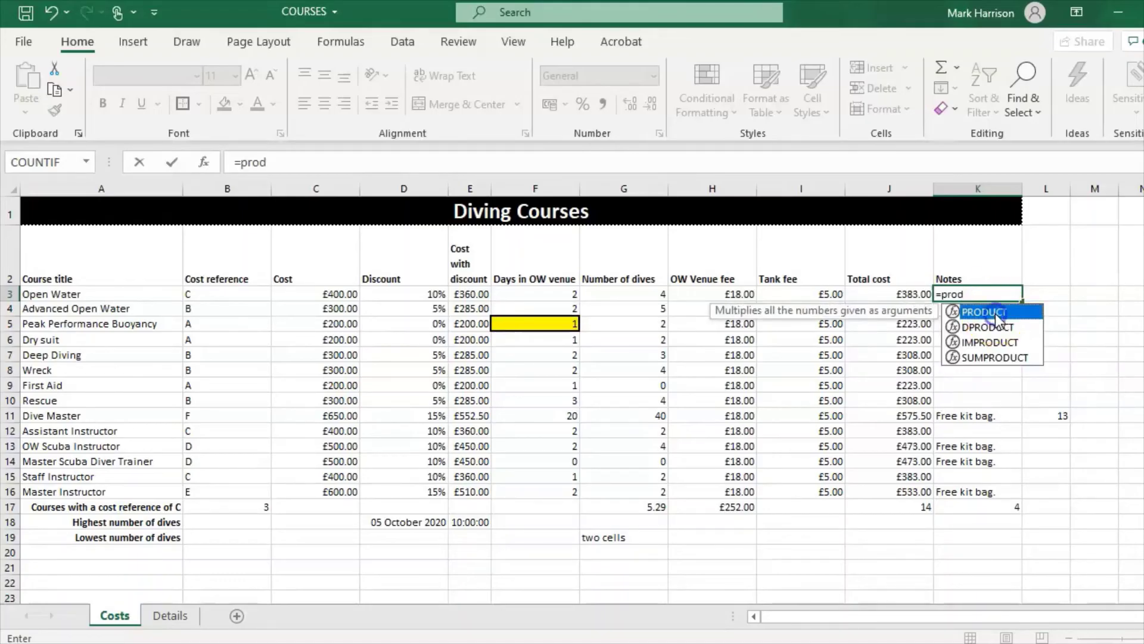
double_click(995, 311)
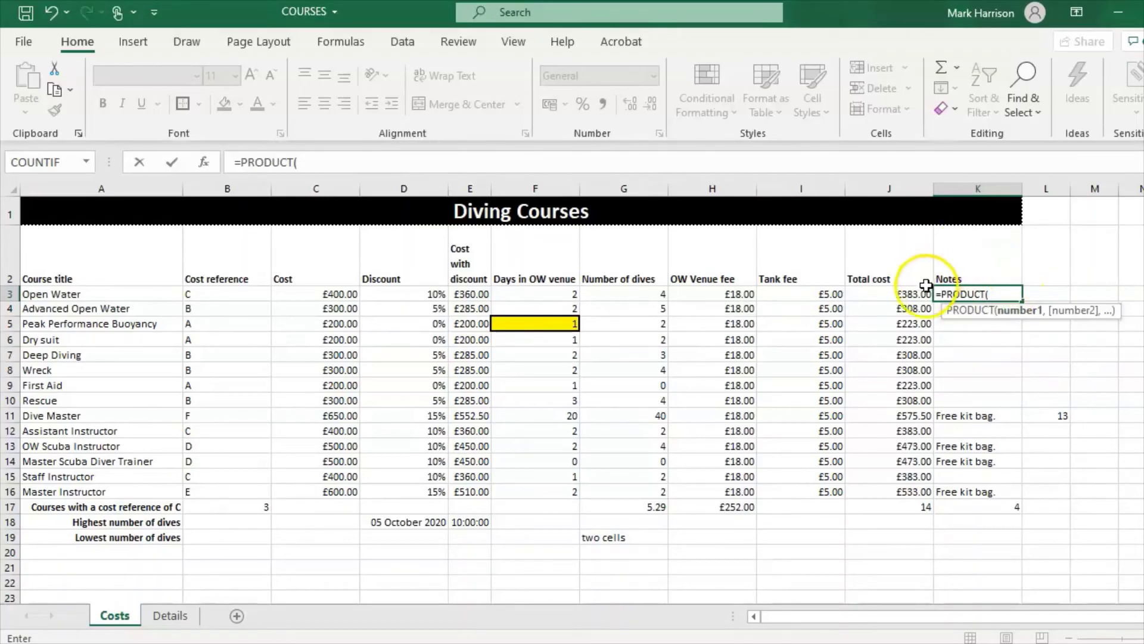
left_click(833, 293)
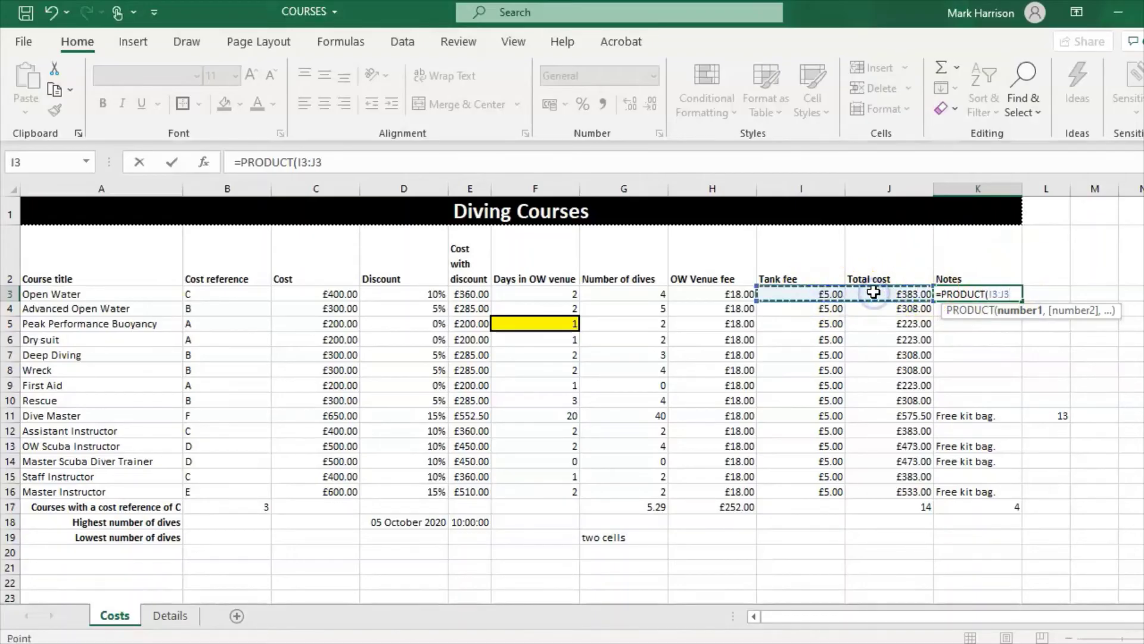
type(")")
key("Return")
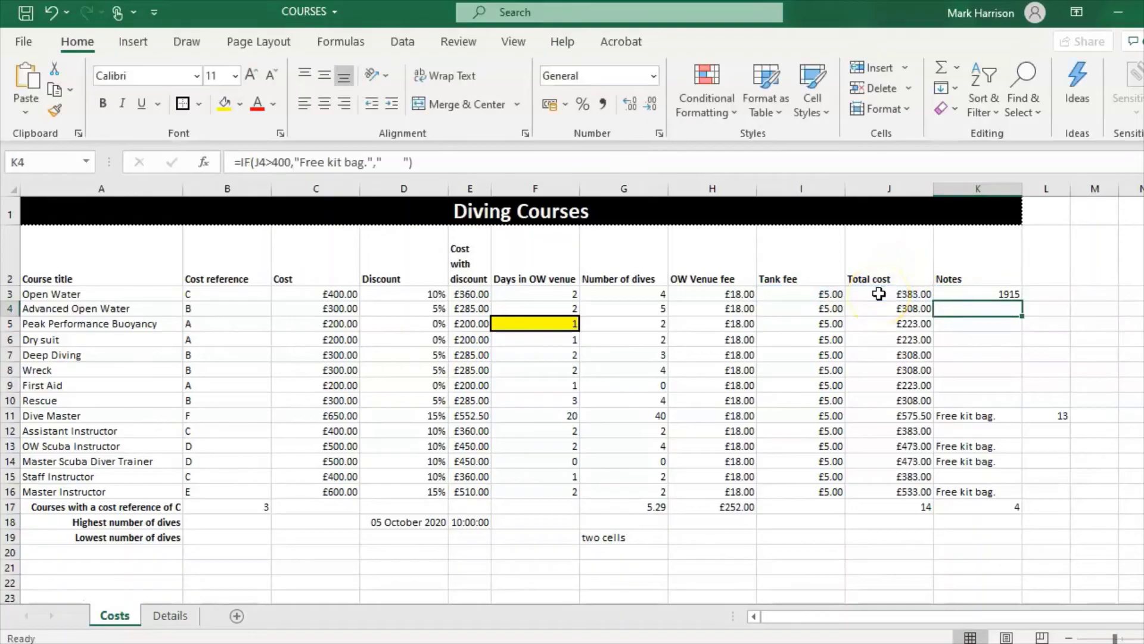
left_click(808, 291)
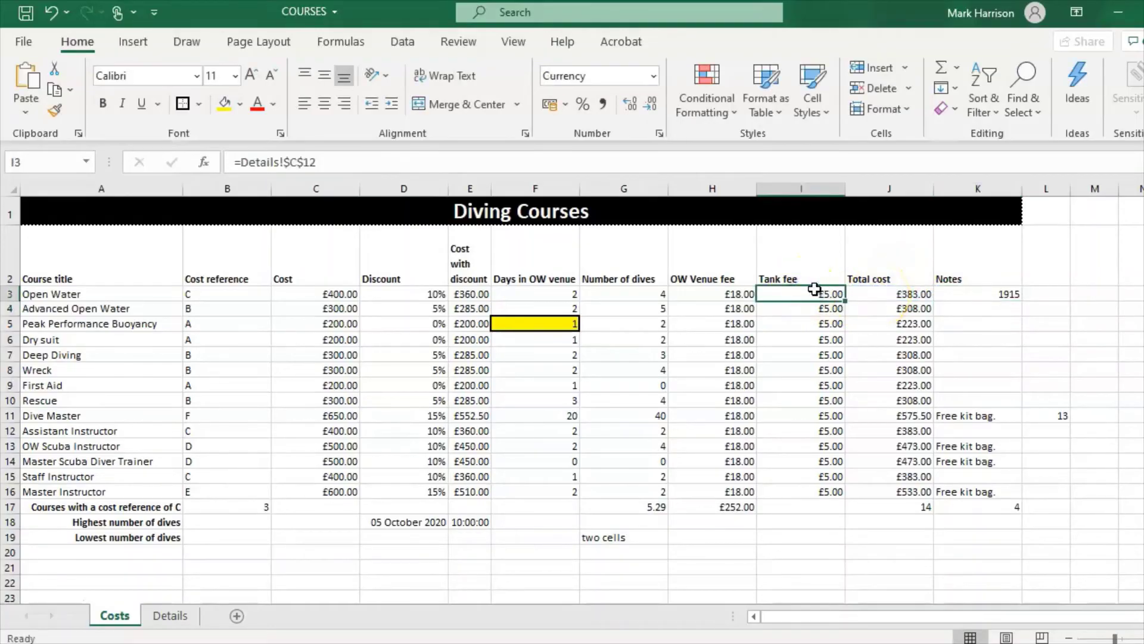
left_click(890, 289)
left_click(822, 294)
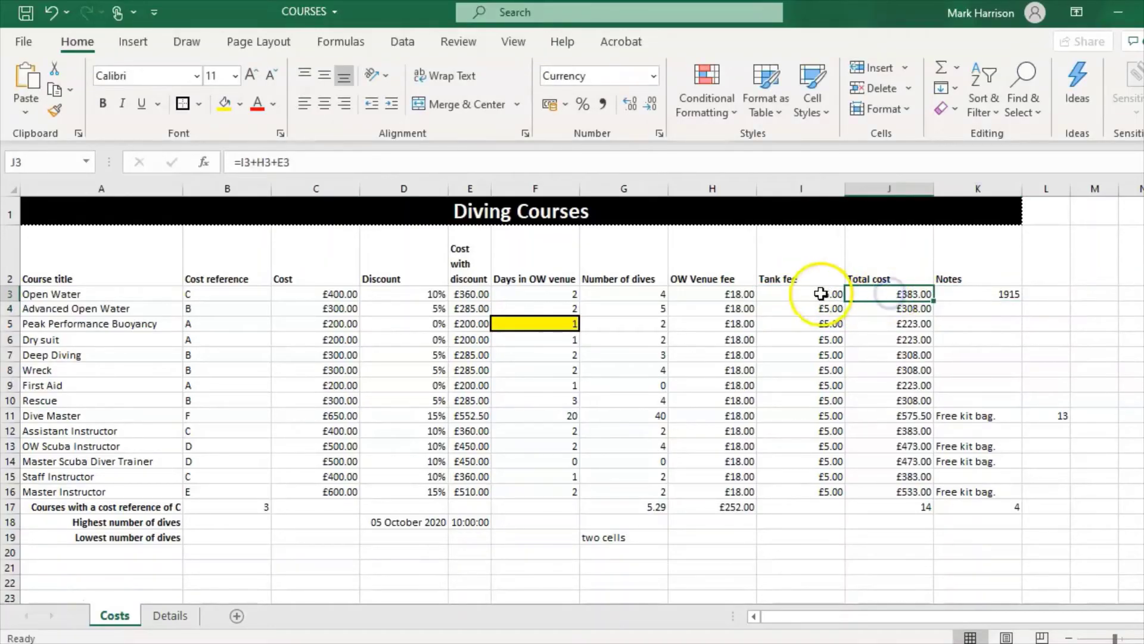
left_click(1011, 295)
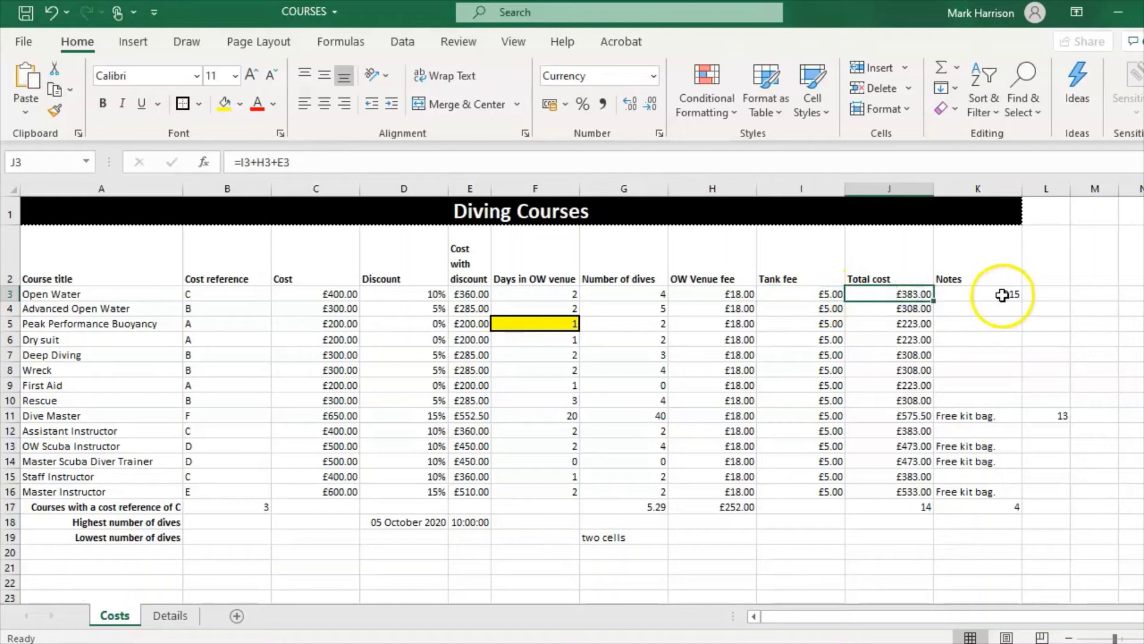
left_click(963, 402)
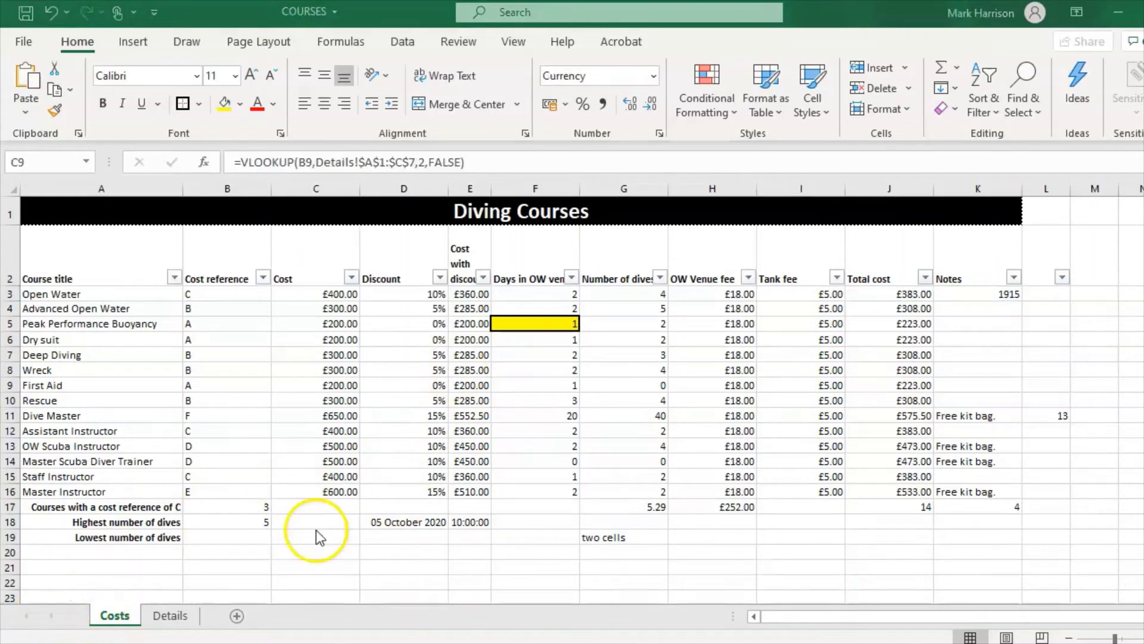
Examine the VLOOKUP formulas in the Cost column against the cost reference table on the Details sheet
left_click(351, 386)
left_click(172, 617)
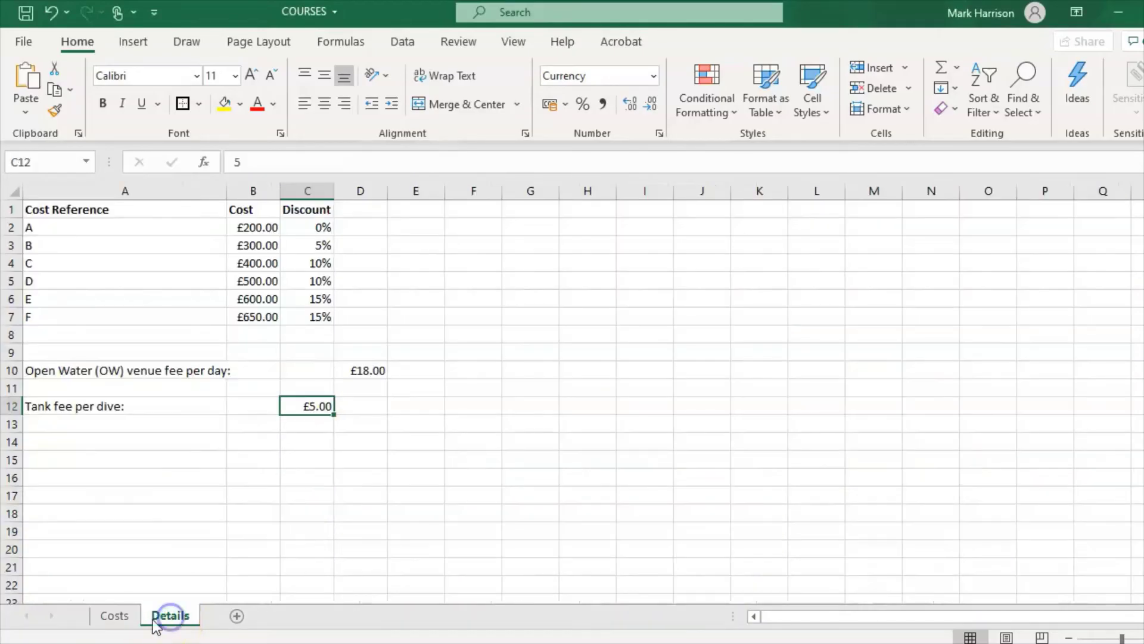
left_click(113, 617)
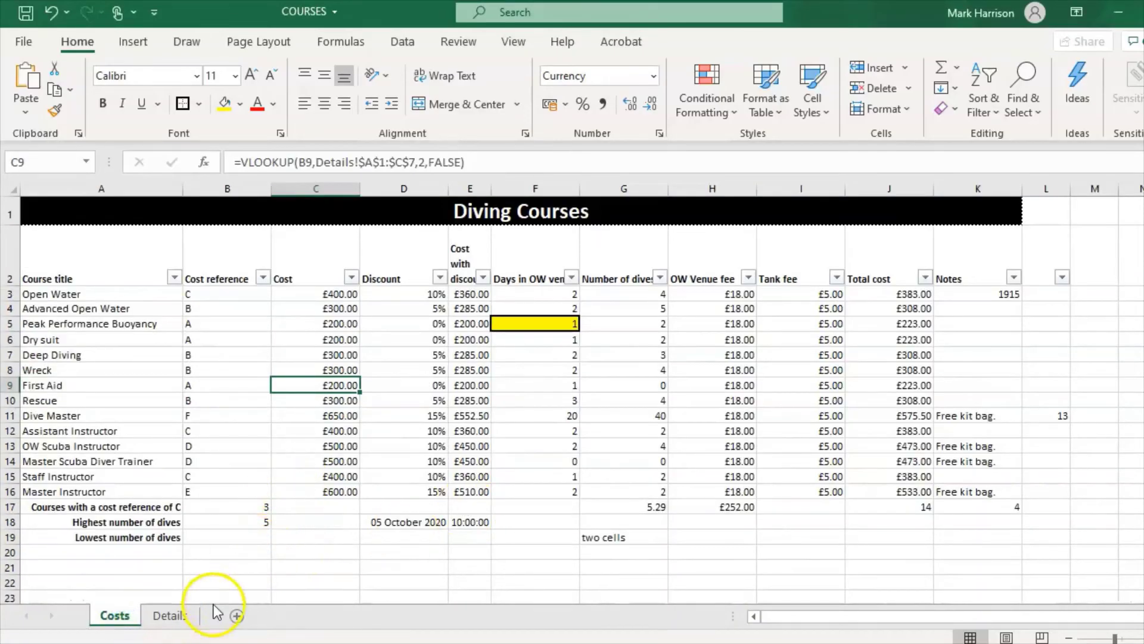
left_click(346, 306)
left_click(330, 291)
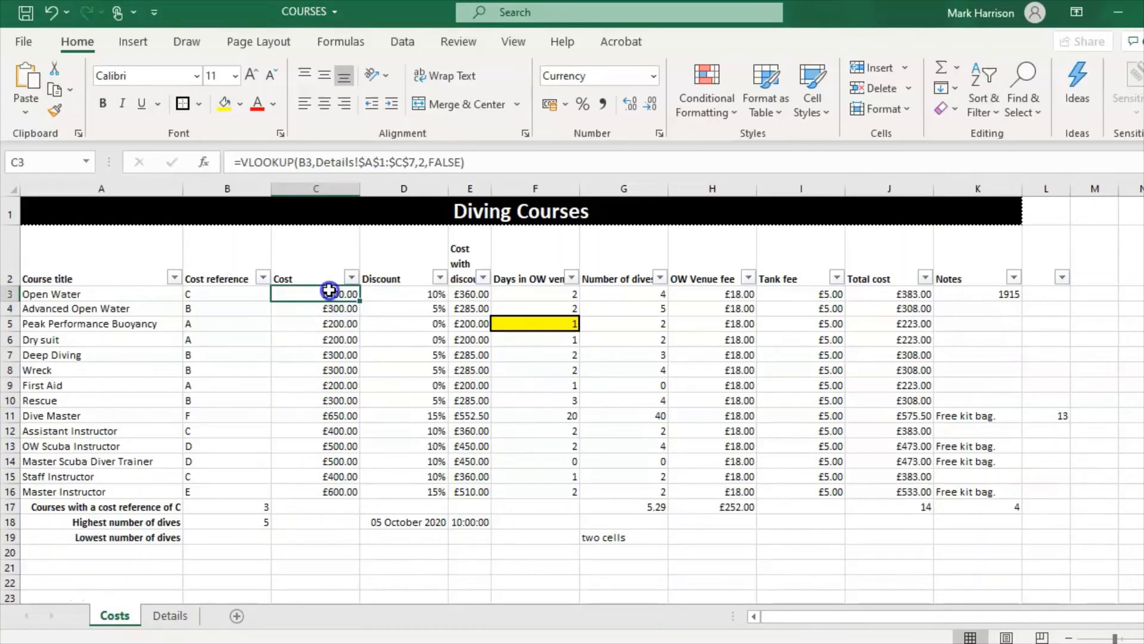
left_click(257, 538)
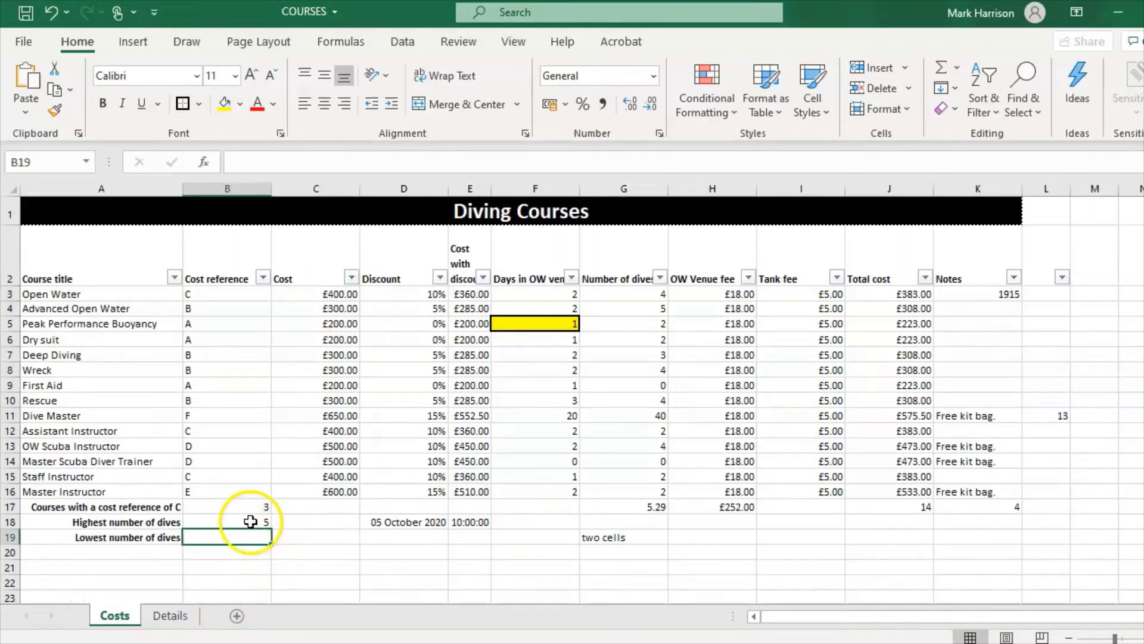
Link cell C20 on the Costs sheet to the tank fee with =Details!C12, and check the entered formula
left_click(320, 554)
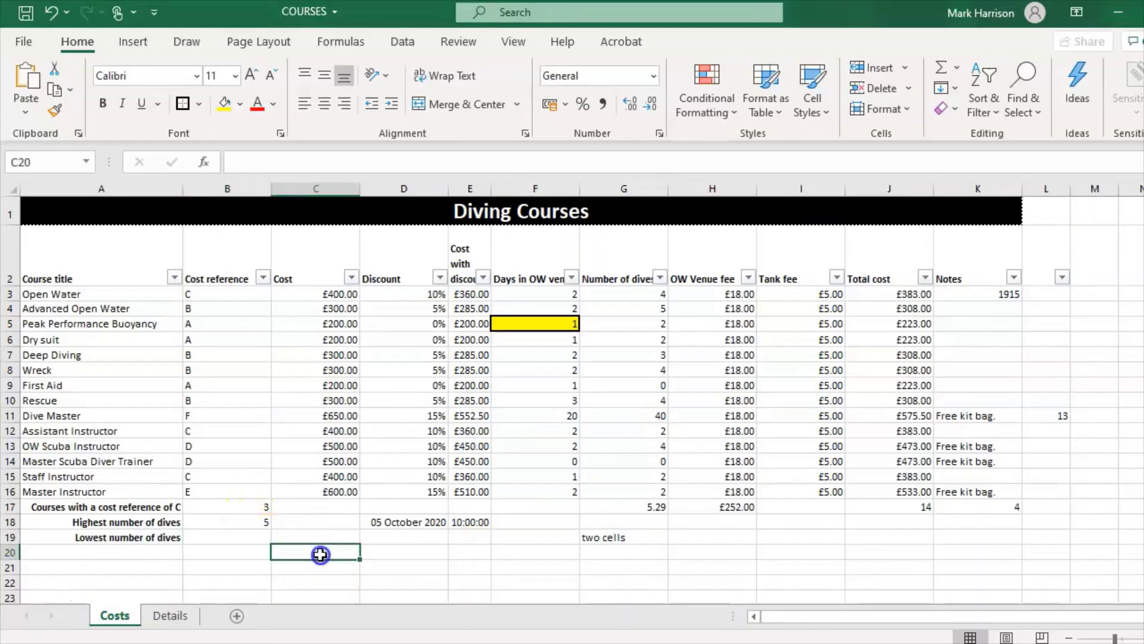
left_click(170, 615)
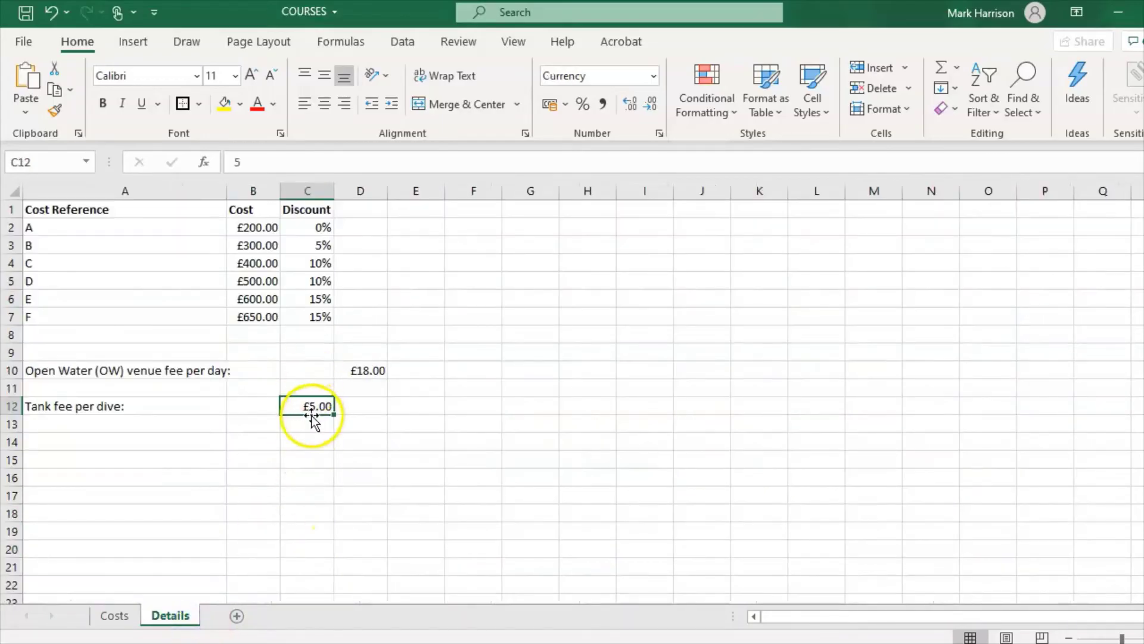
left_click(113, 617)
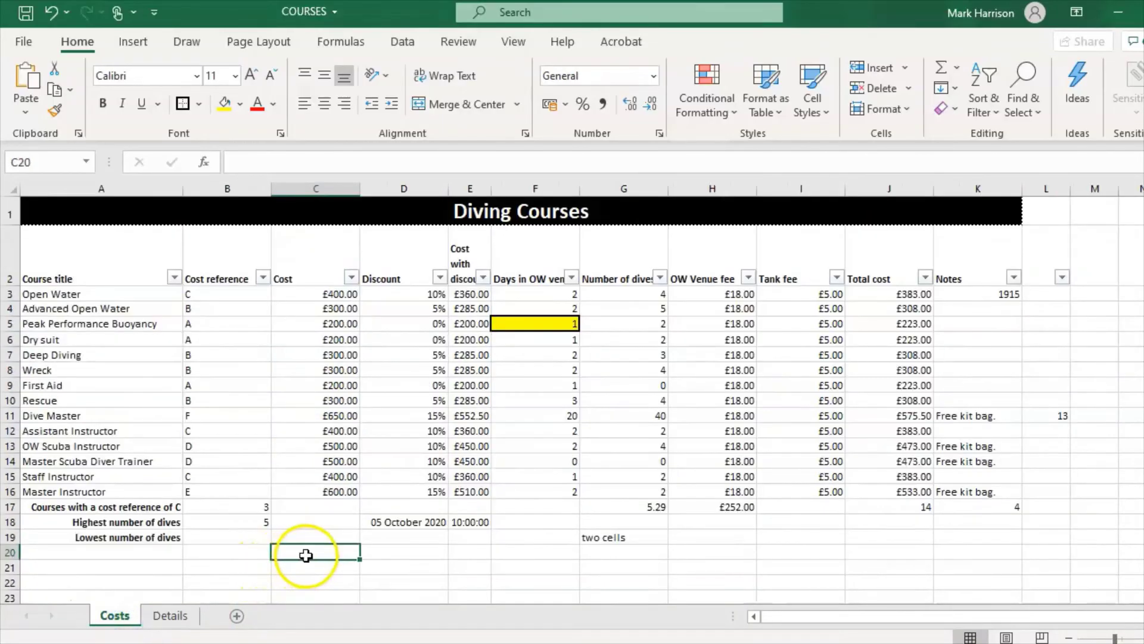
type("=")
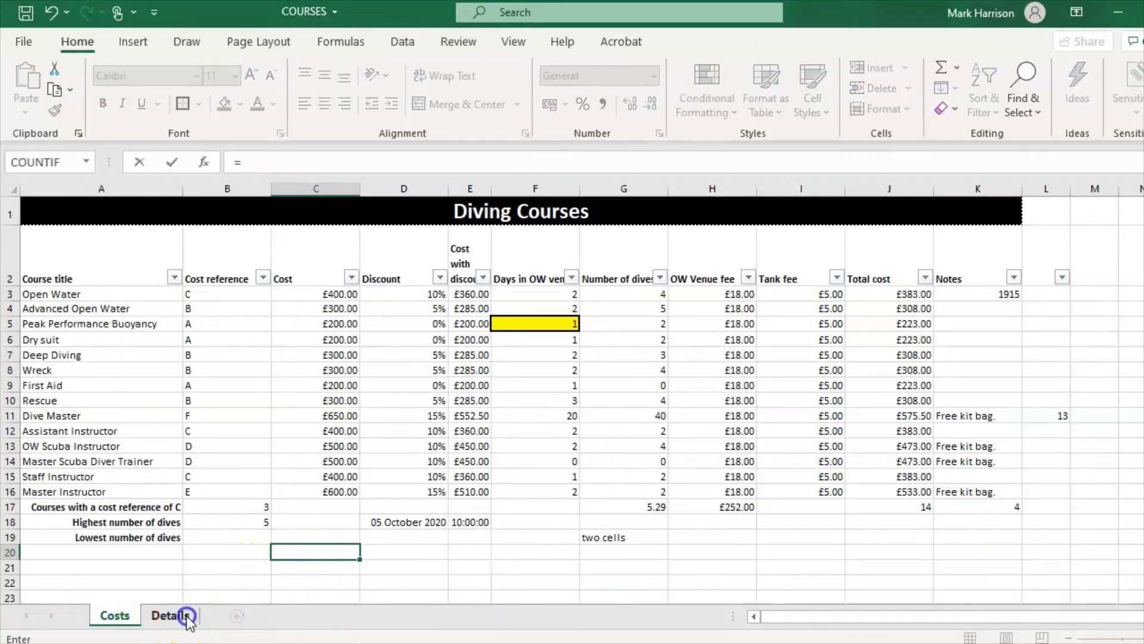
left_click(178, 617)
left_click(314, 405)
key("Return")
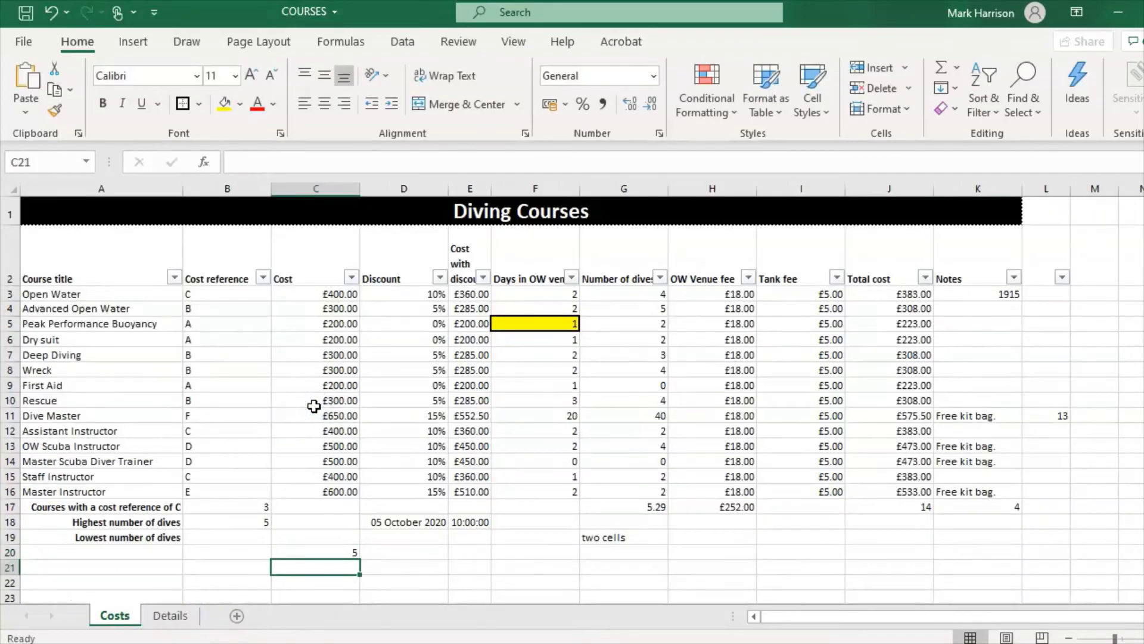
left_click(167, 616)
left_click(115, 616)
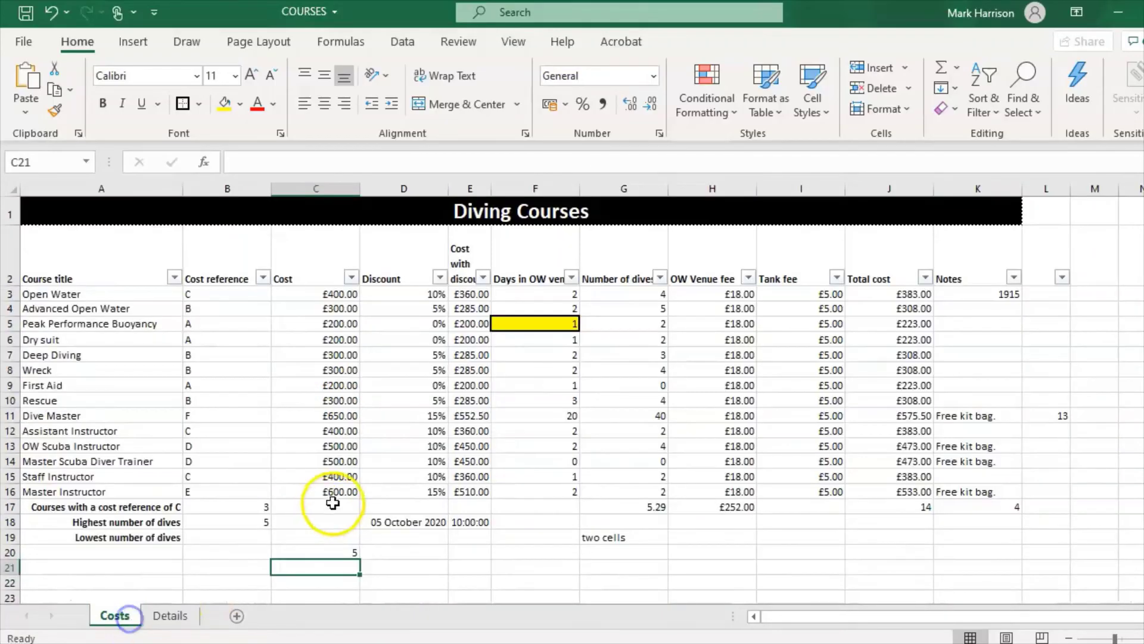
left_click(329, 550)
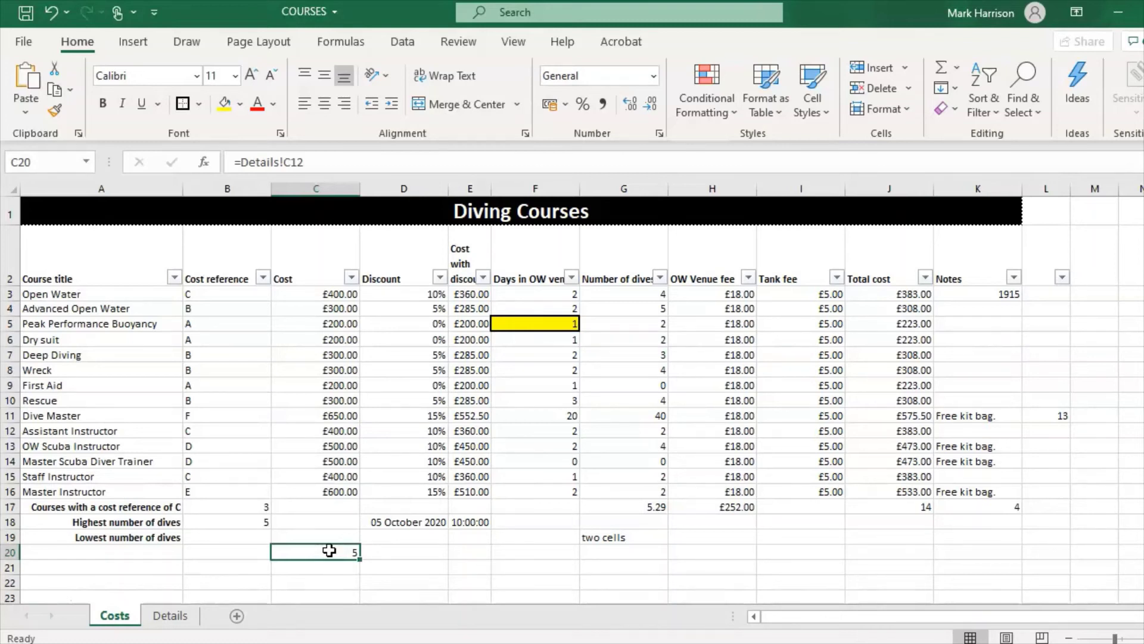
Remove the filter from the header row and reapply it with the Cost reference heading selected
left_click(387, 339)
left_click(227, 297)
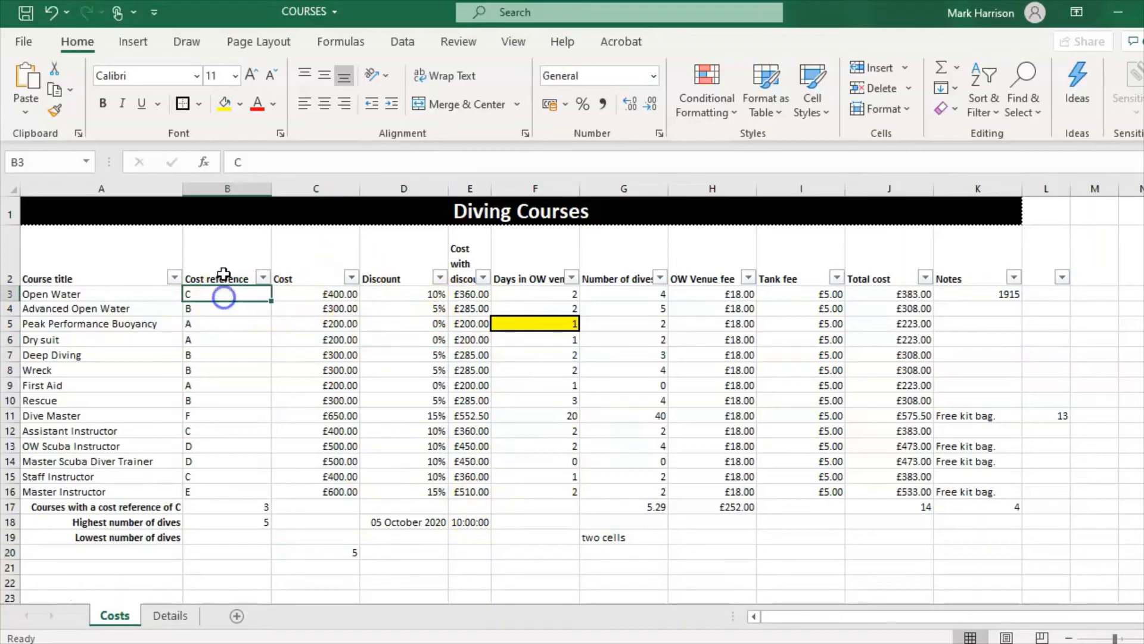
left_click(225, 262)
left_click(990, 123)
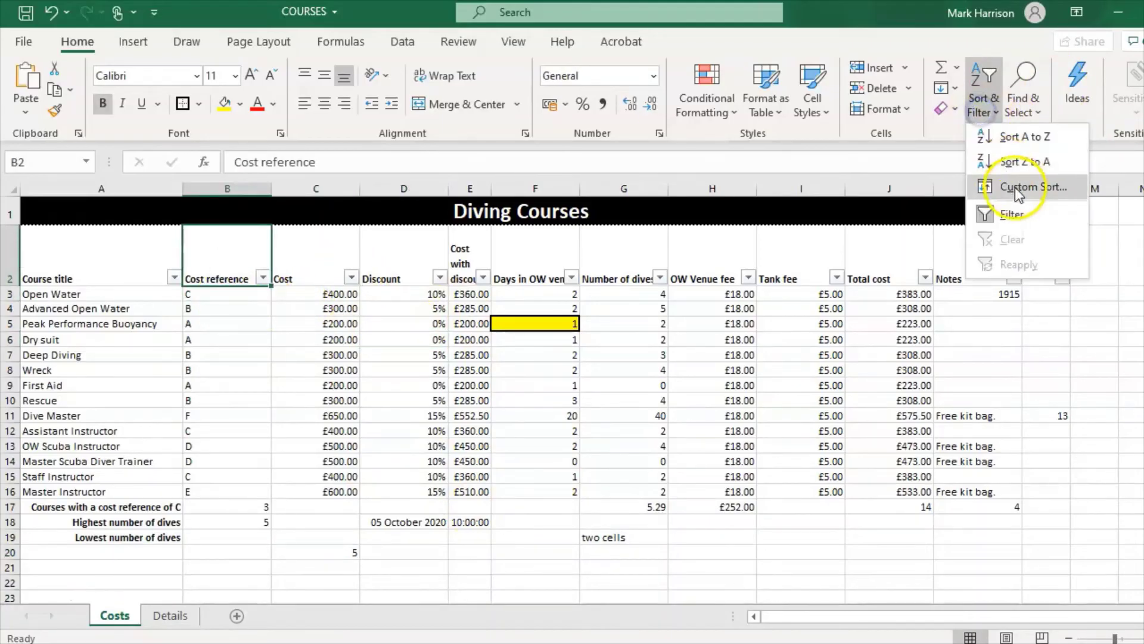
left_click(1007, 214)
left_click(981, 109)
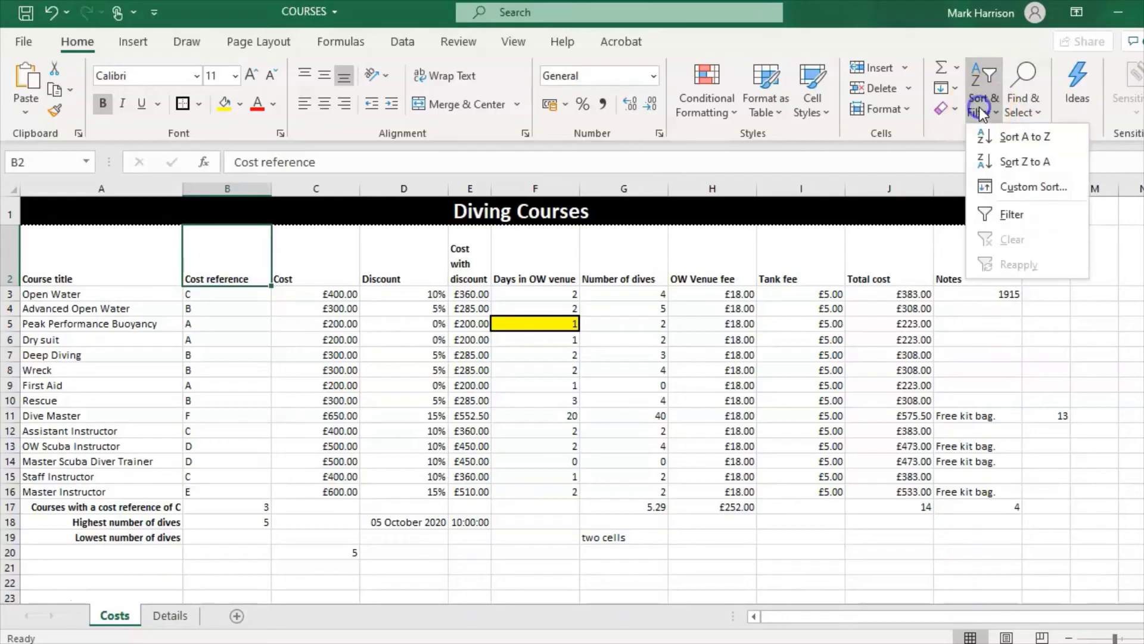
left_click(1000, 215)
Filter the Cost reference column to show only the courses with reference C
left_click(262, 278)
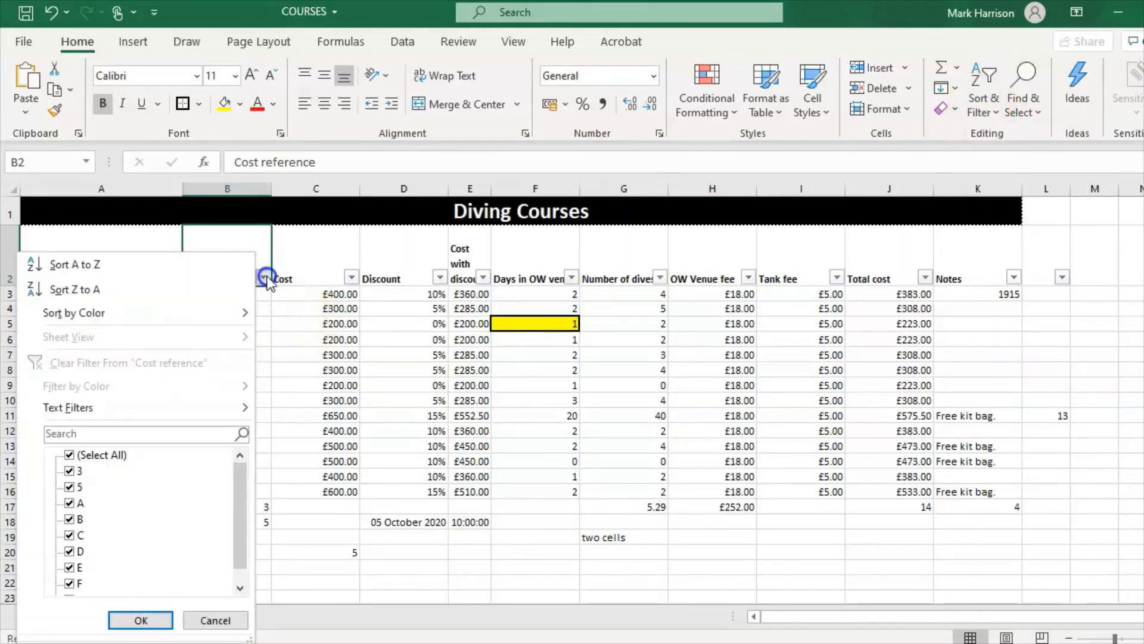
left_click(70, 455)
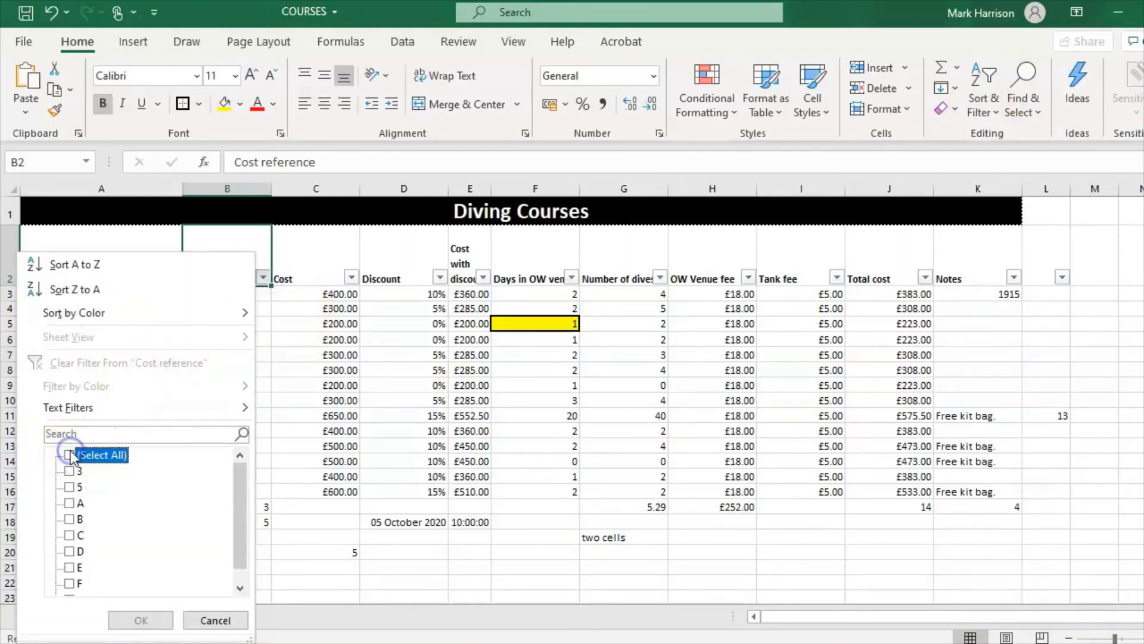
left_click_drag(237, 498, 241, 526)
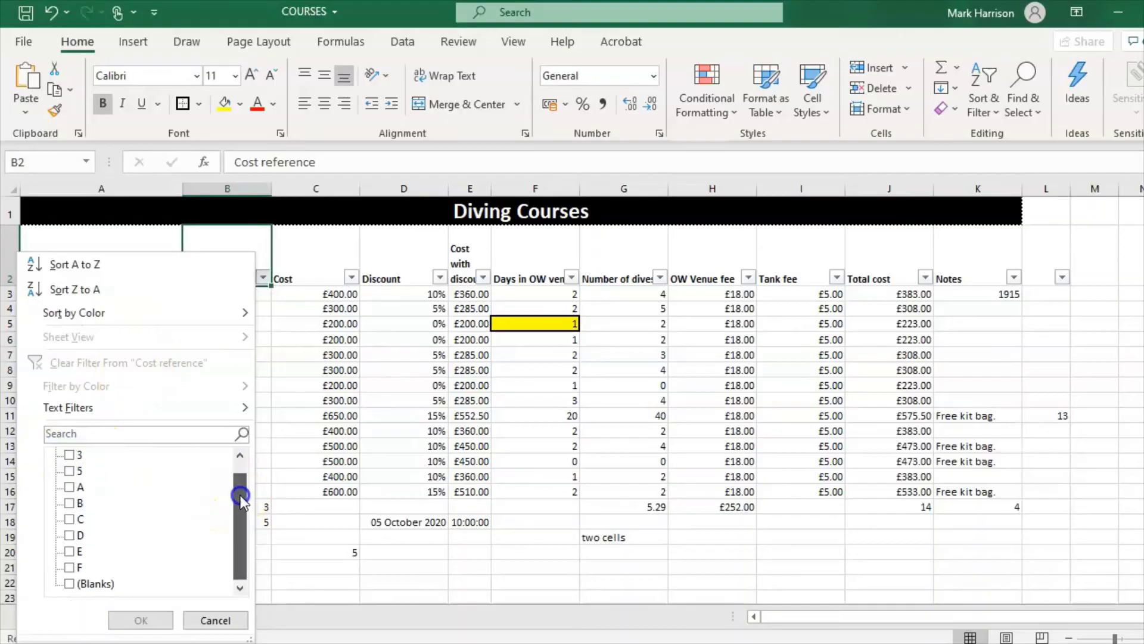
left_click(70, 520)
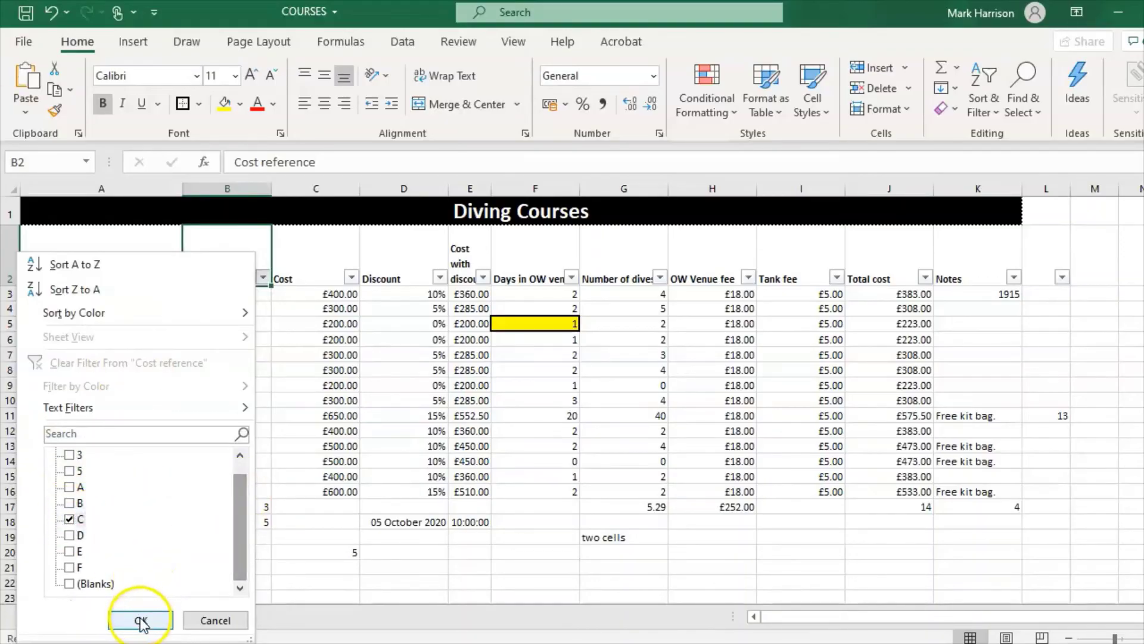
left_click(141, 620)
left_click(191, 309)
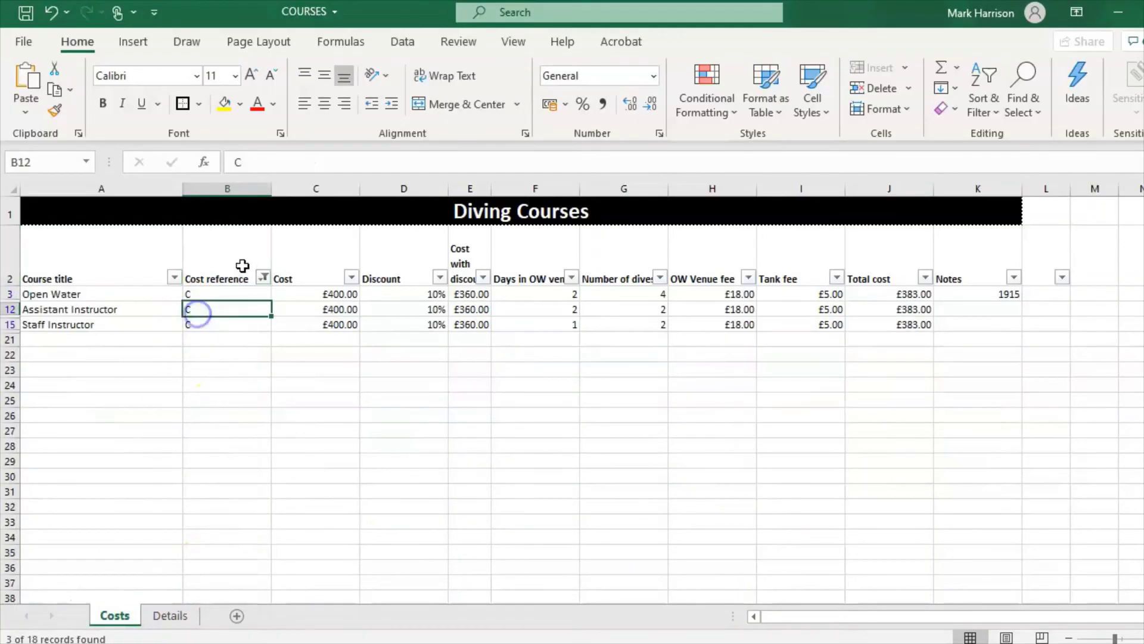
Reselect all values in the Cost reference filter so every course row is shown
left_click(263, 277)
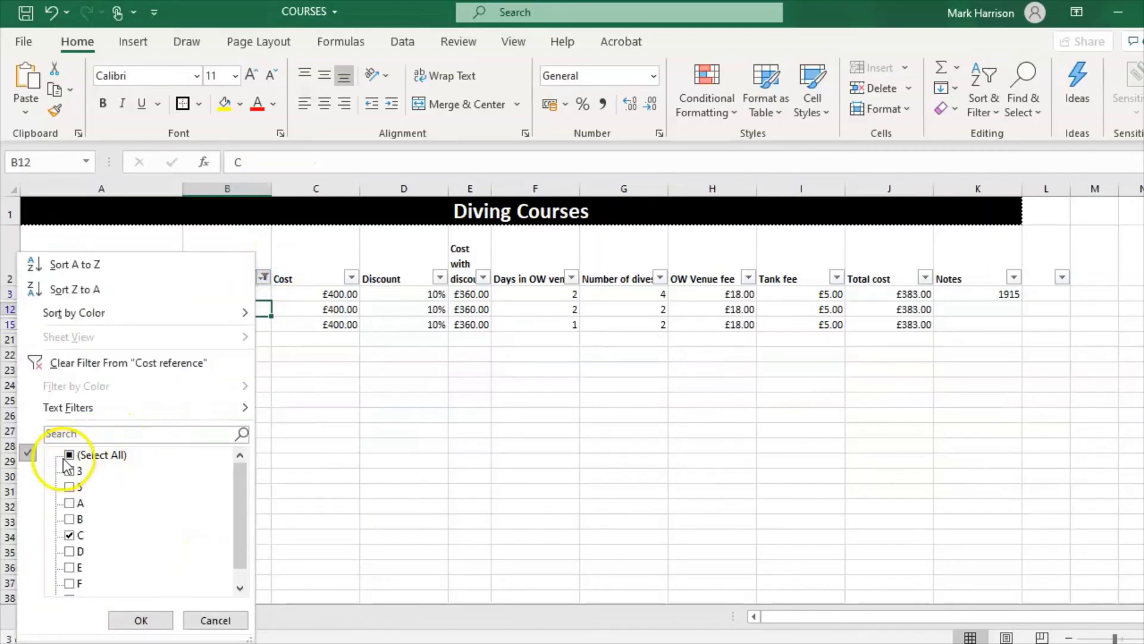
left_click(68, 455)
left_click(140, 620)
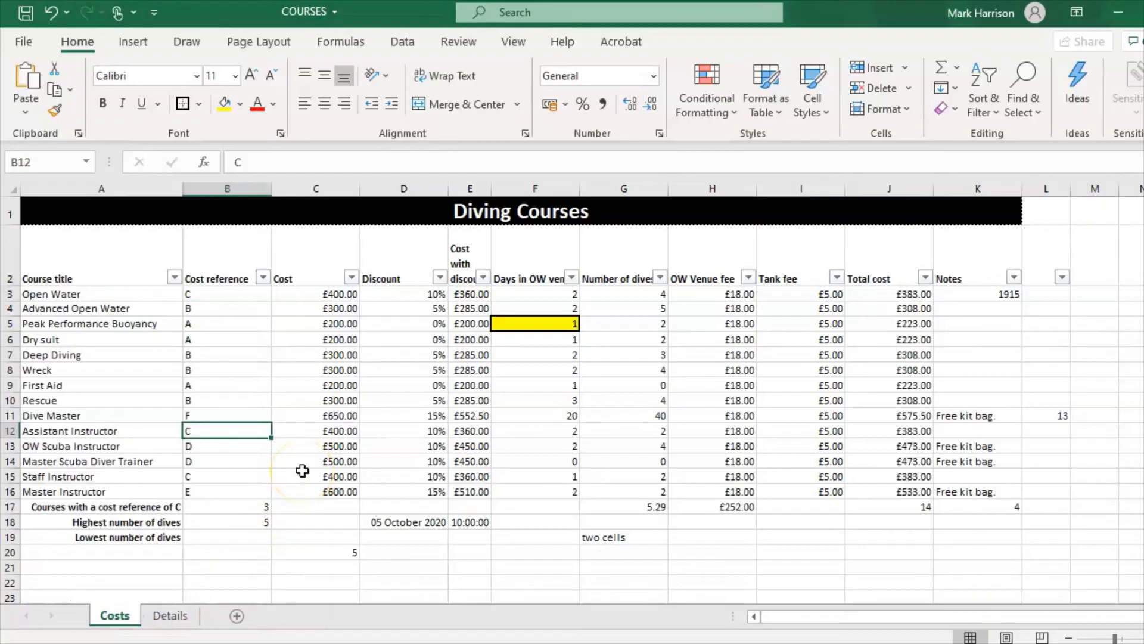
Sort the cost references in B3:B16 from A to Z, expanding the selection to the adjacent data
left_click(266, 323)
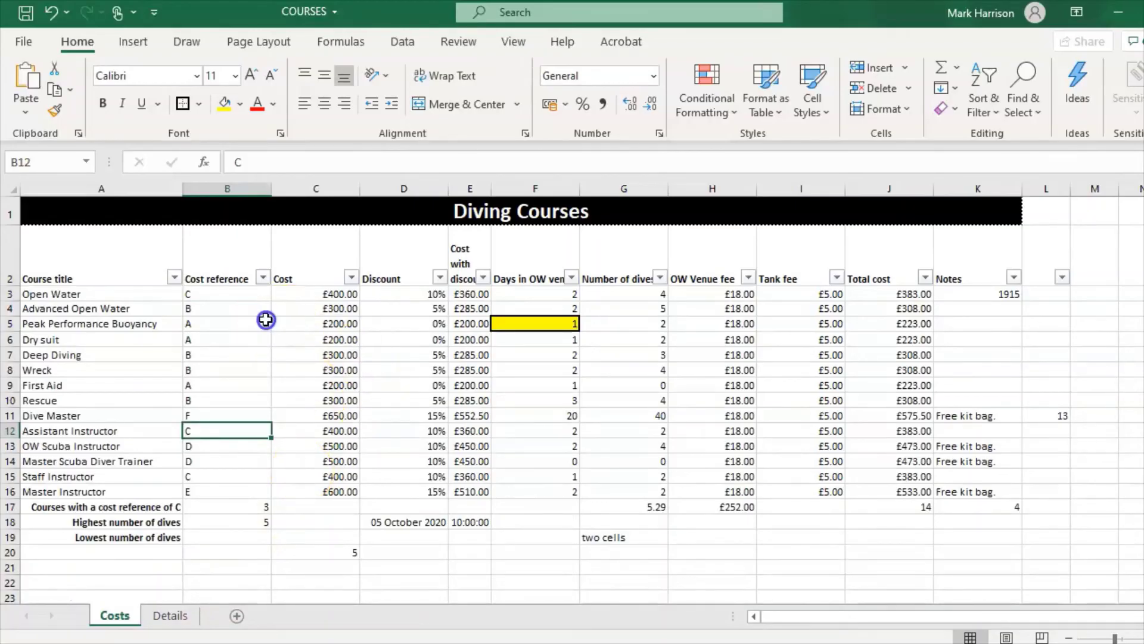
left_click(316, 292)
left_click_drag(223, 294, 239, 490)
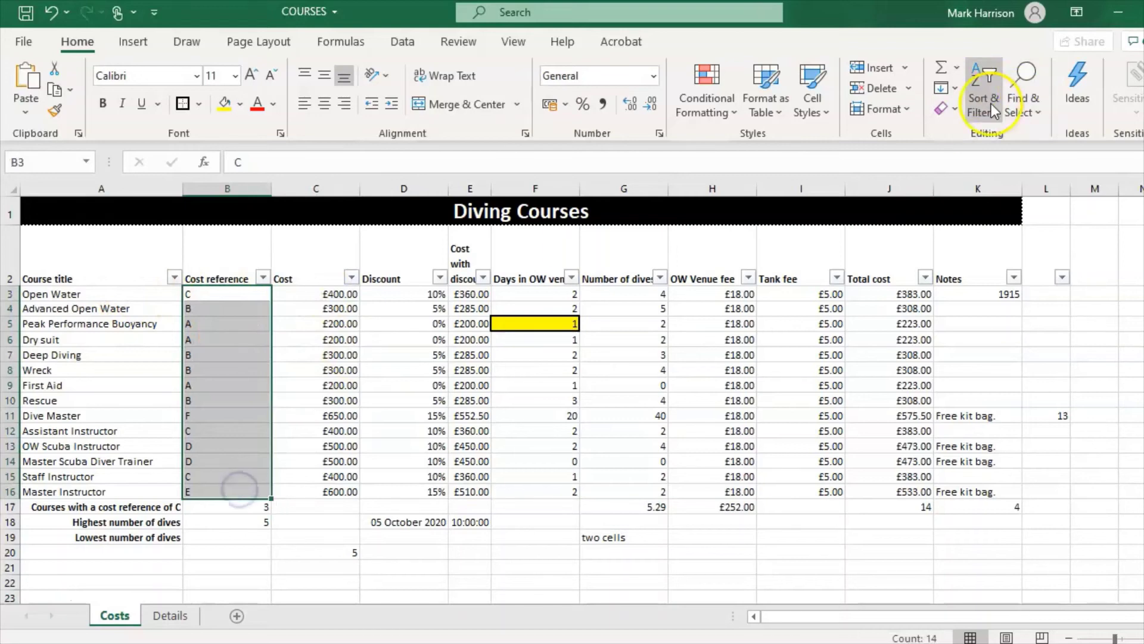
left_click(978, 112)
left_click(1011, 134)
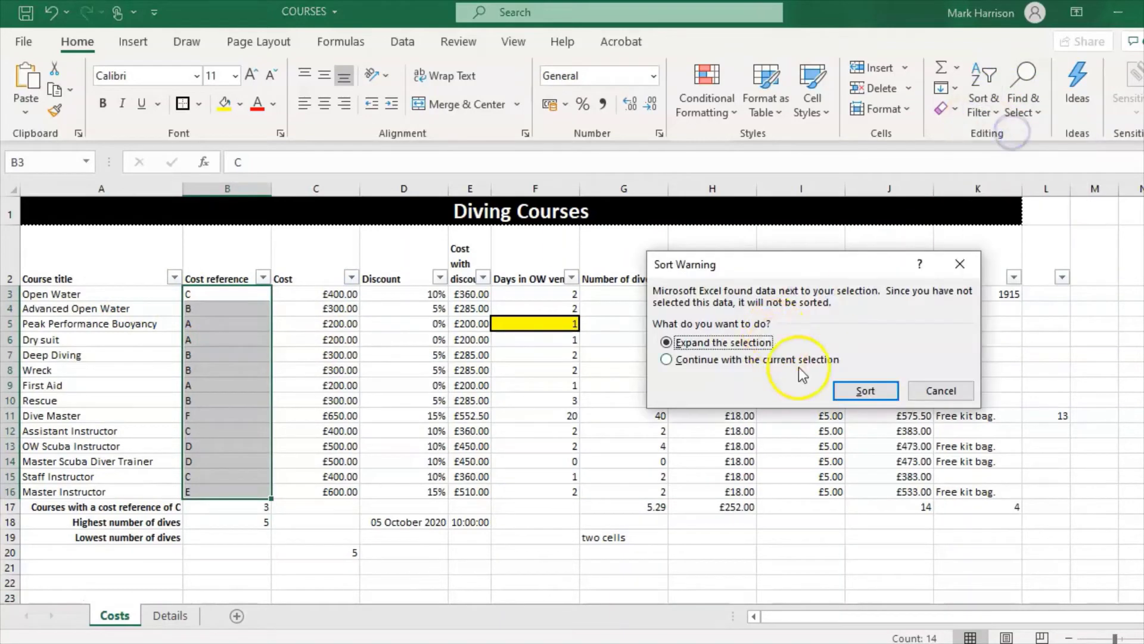
left_click(863, 391)
left_click(418, 447)
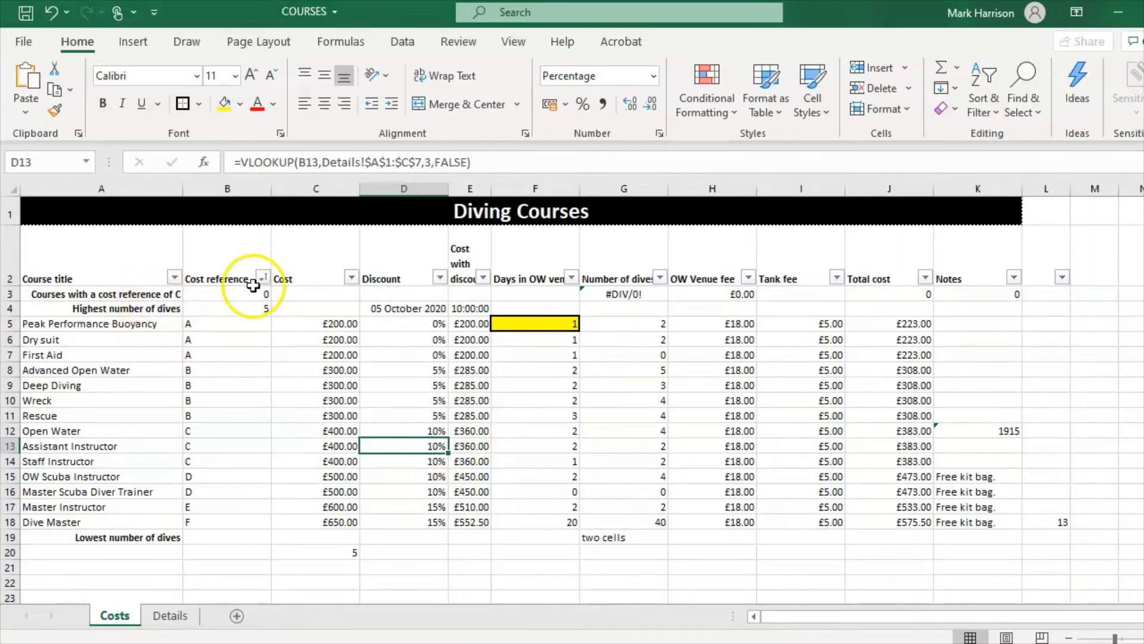
Check the COUNTIF formula in B3 and the summary rows moved by the sort, and undo the sort
left_click(235, 294)
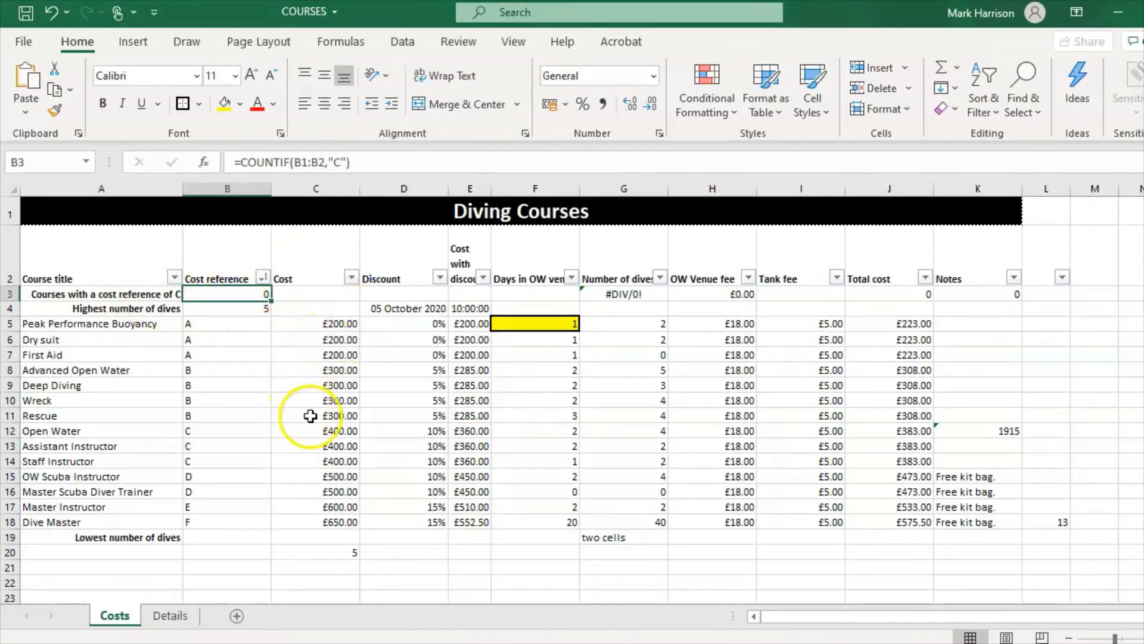
left_click_drag(141, 295, 235, 310)
left_click(223, 327)
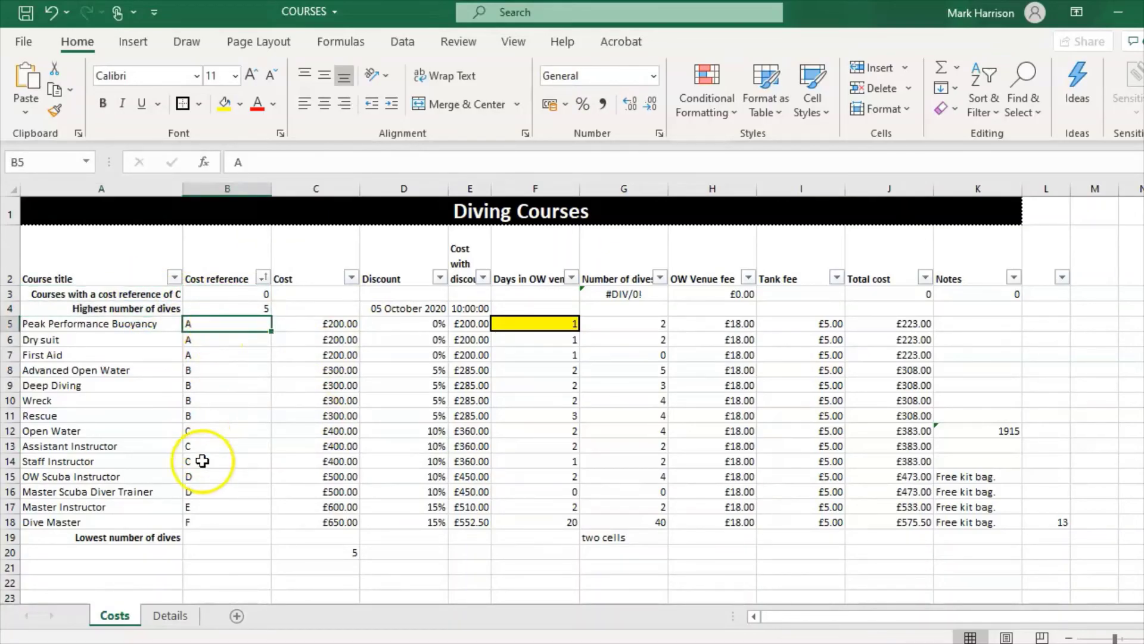
key("ctrl+z")
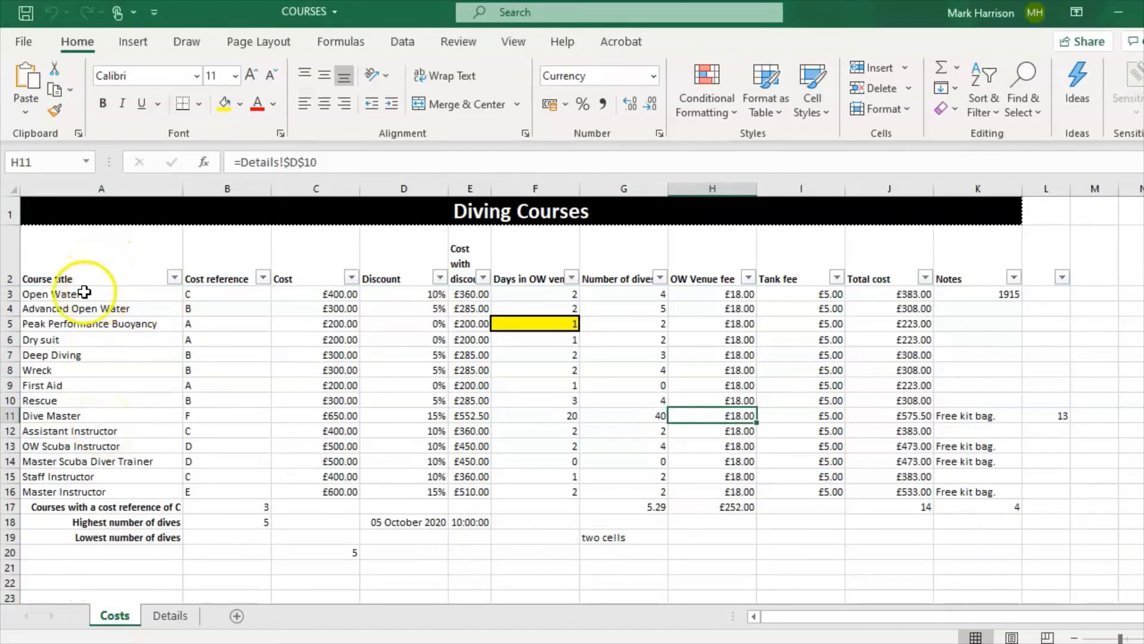
Insert a 2-D clustered column chart from the course titles in A3:A16 and the total costs in J3:J16
left_click_drag(84, 292, 78, 493)
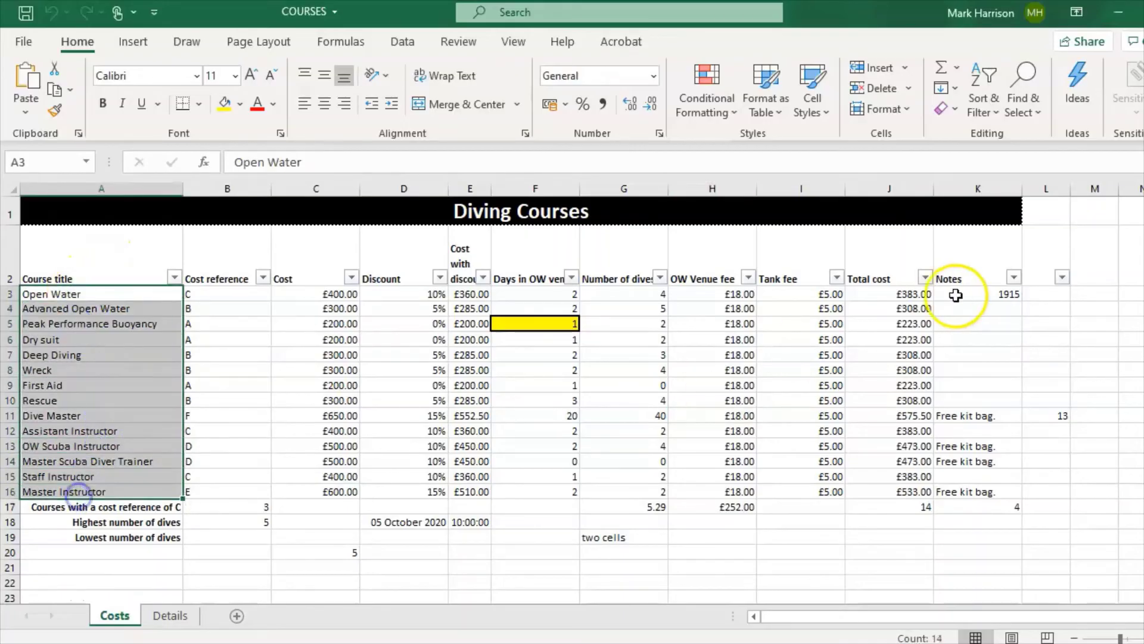
left_click_drag(912, 293, 899, 514)
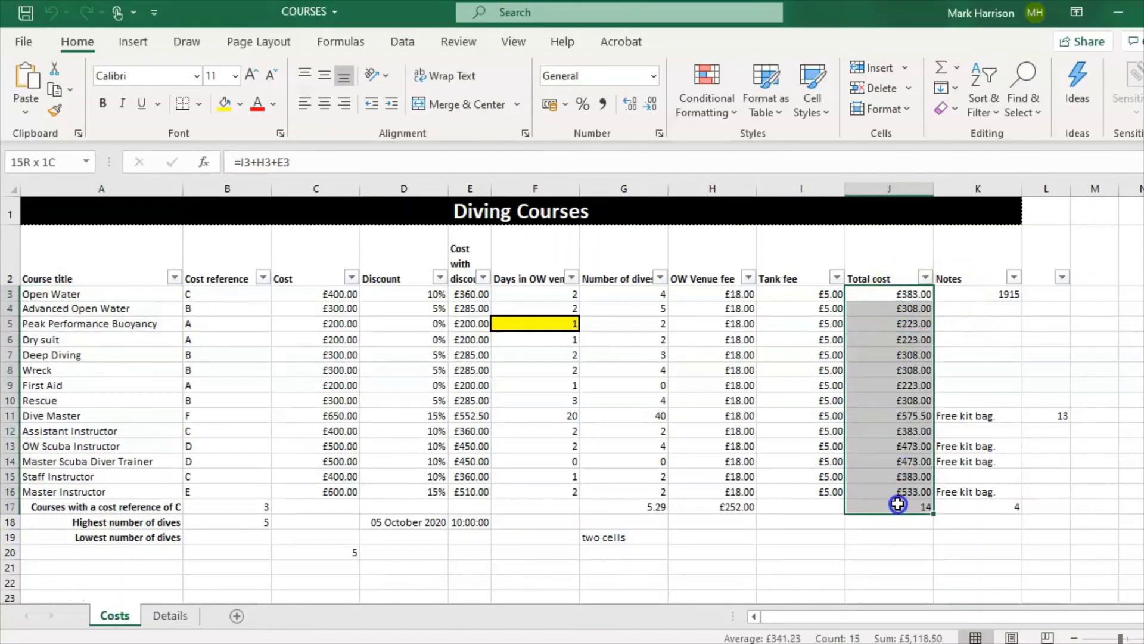
left_click_drag(102, 294, 114, 489)
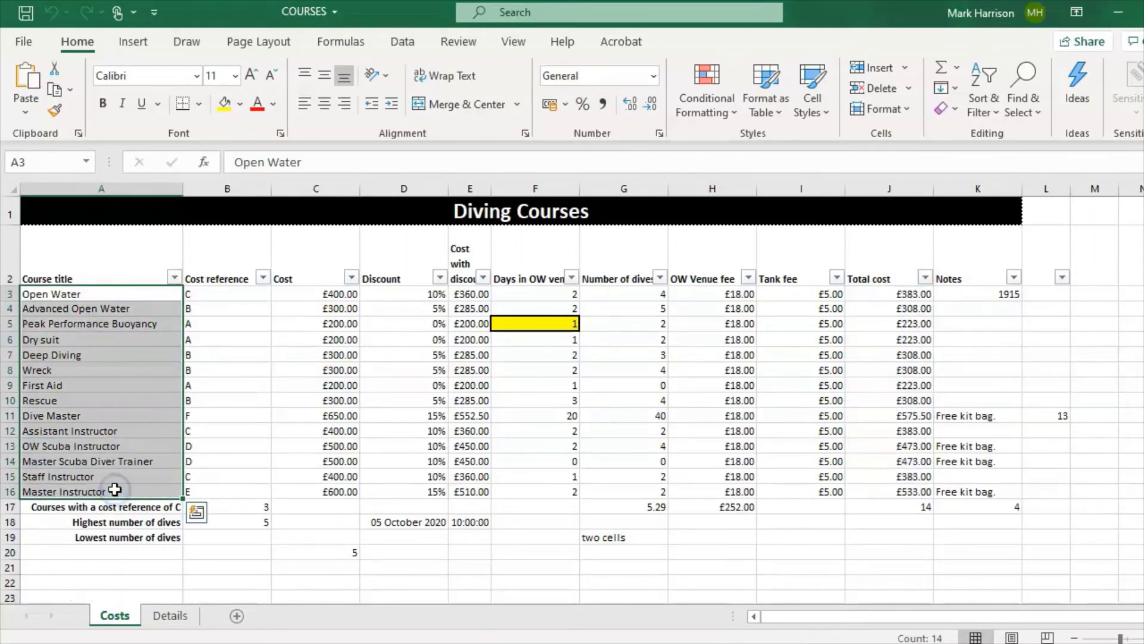
left_click(890, 294, "ctrl")
left_click_drag(889, 301, 891, 490)
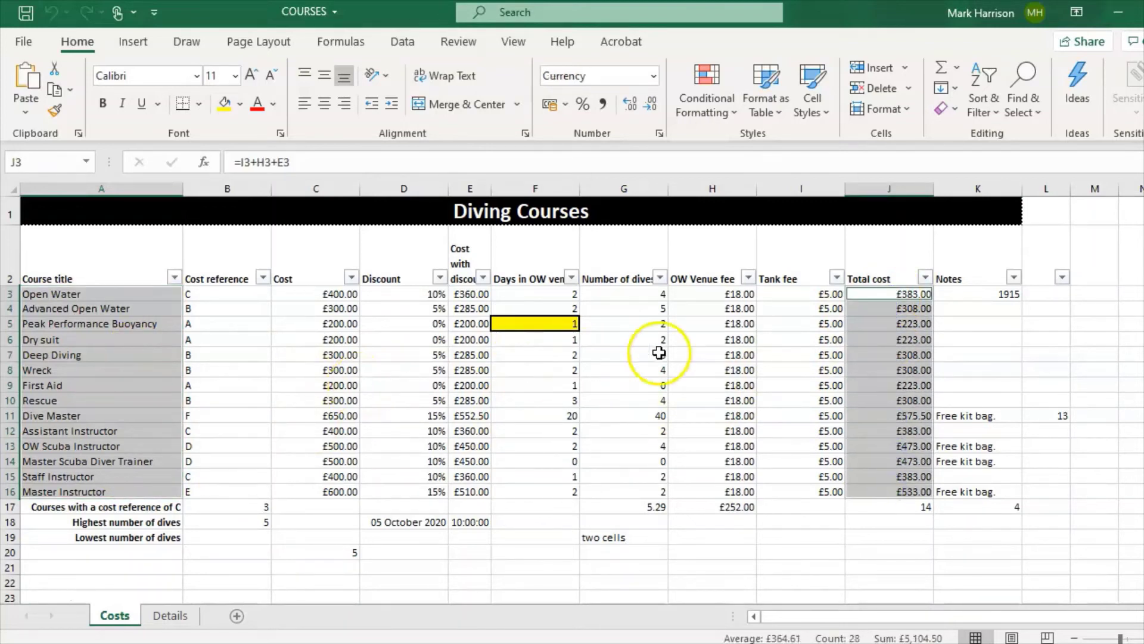
left_click(127, 44)
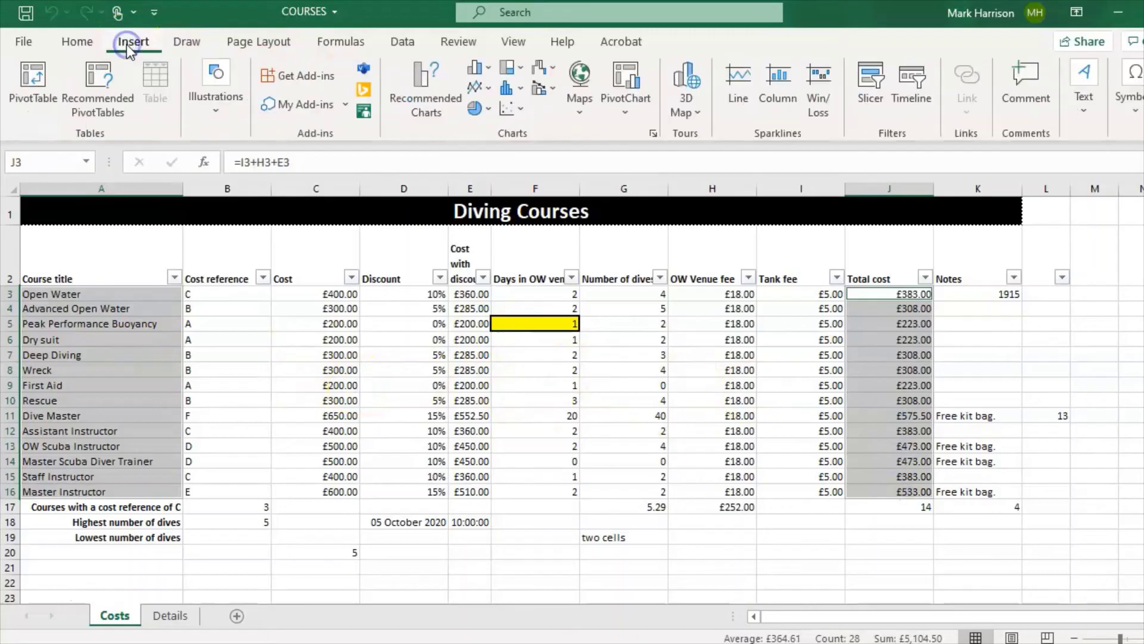
left_click(489, 67)
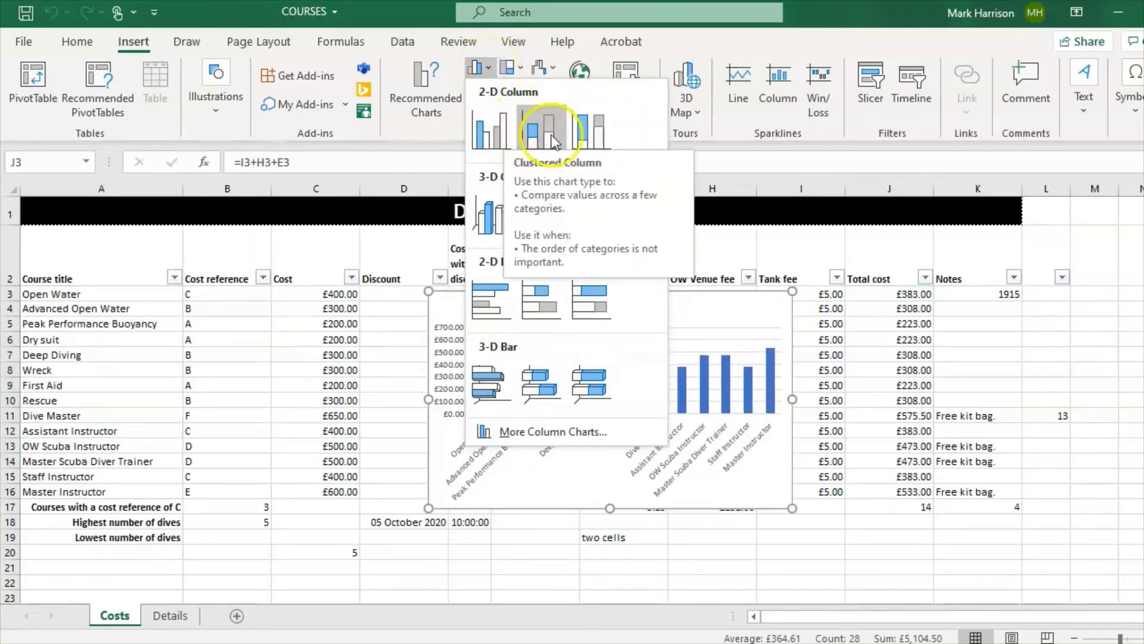
left_click(490, 129)
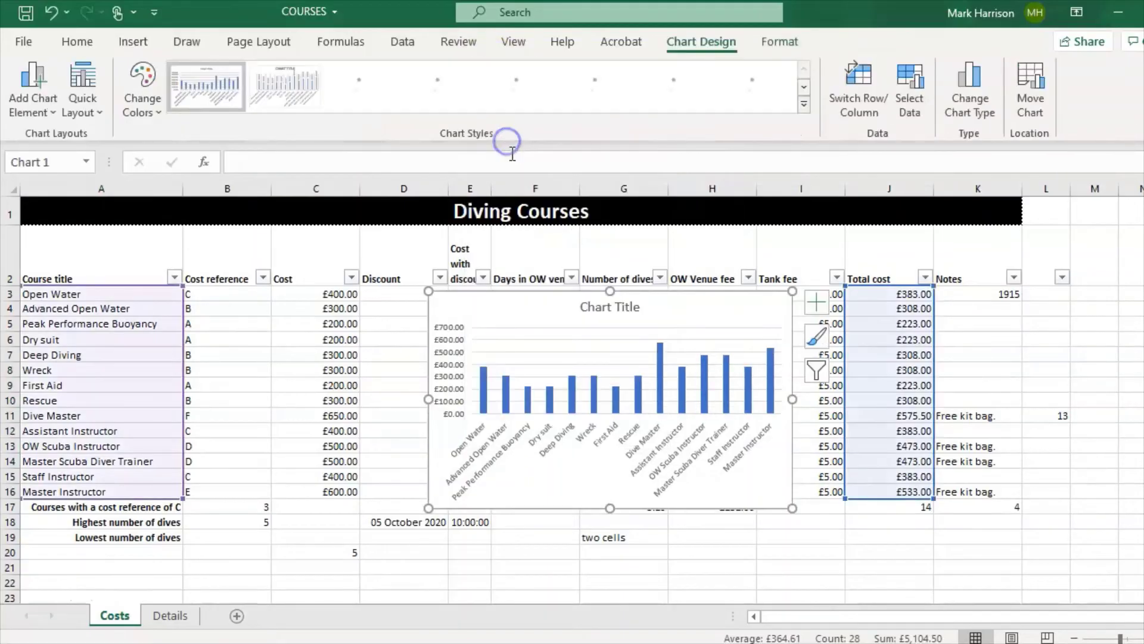
Move the column chart slightly lower on the sheet and delete its title
left_click_drag(692, 319, 683, 362)
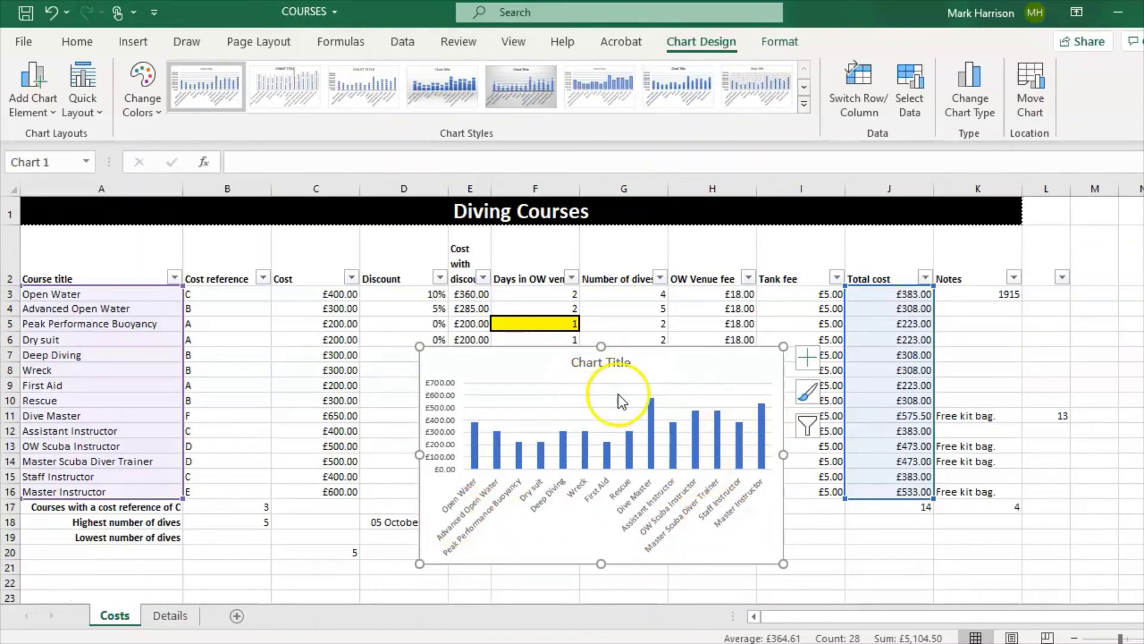
left_click(620, 362)
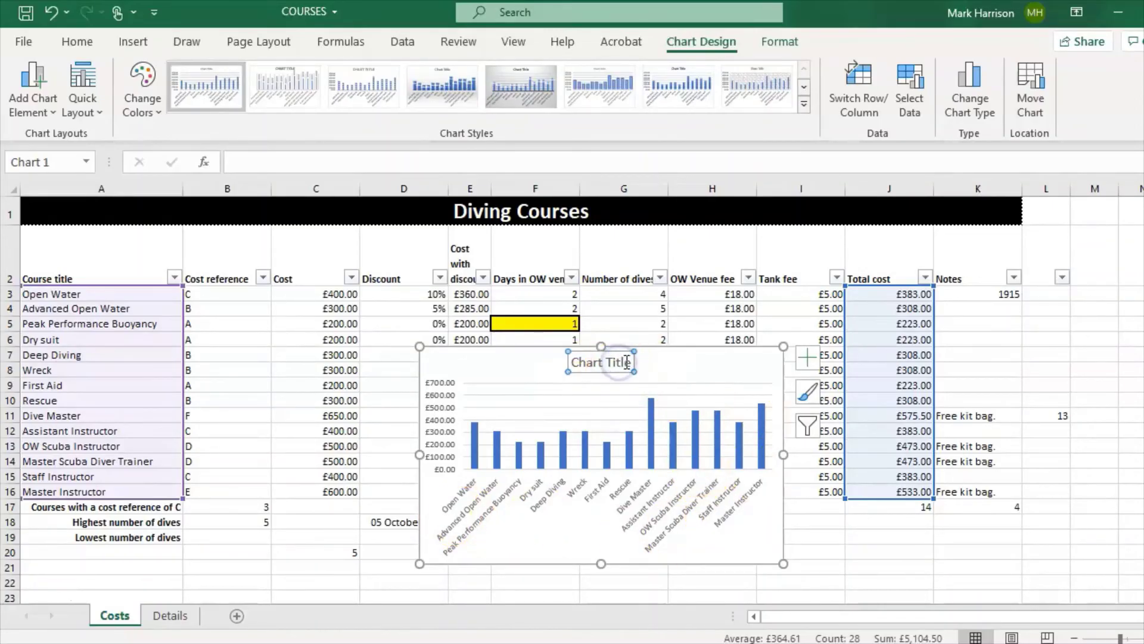
left_click_drag(630, 362, 577, 372)
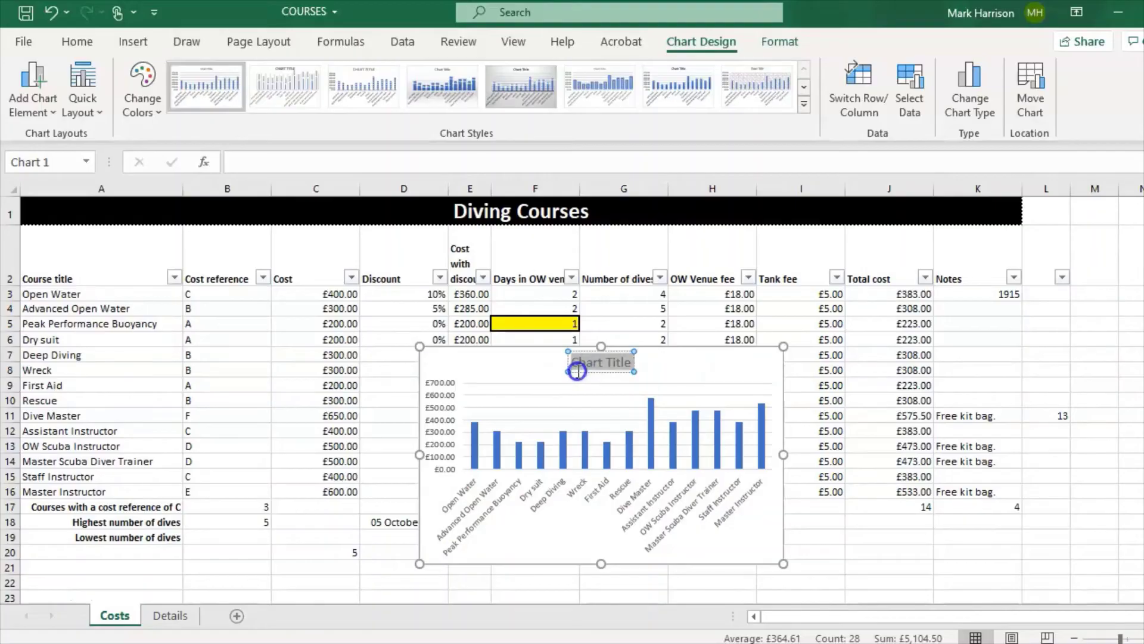
left_click(609, 372)
key("Delete")
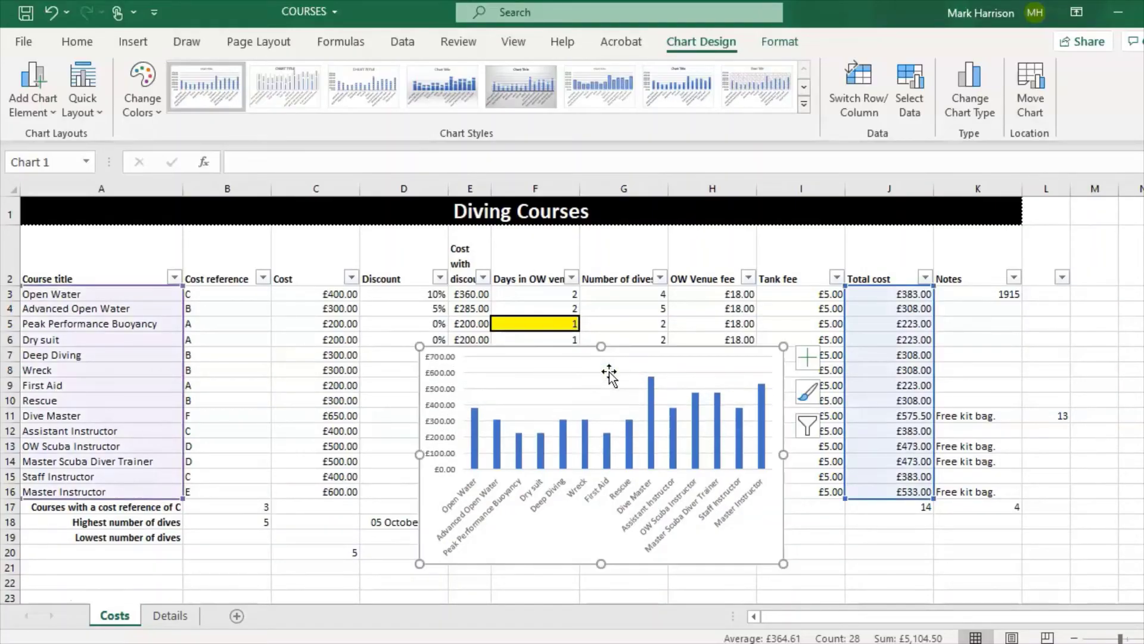
Restore the column chart's title element and set its text to "Courses and total cost"
left_click(806, 359)
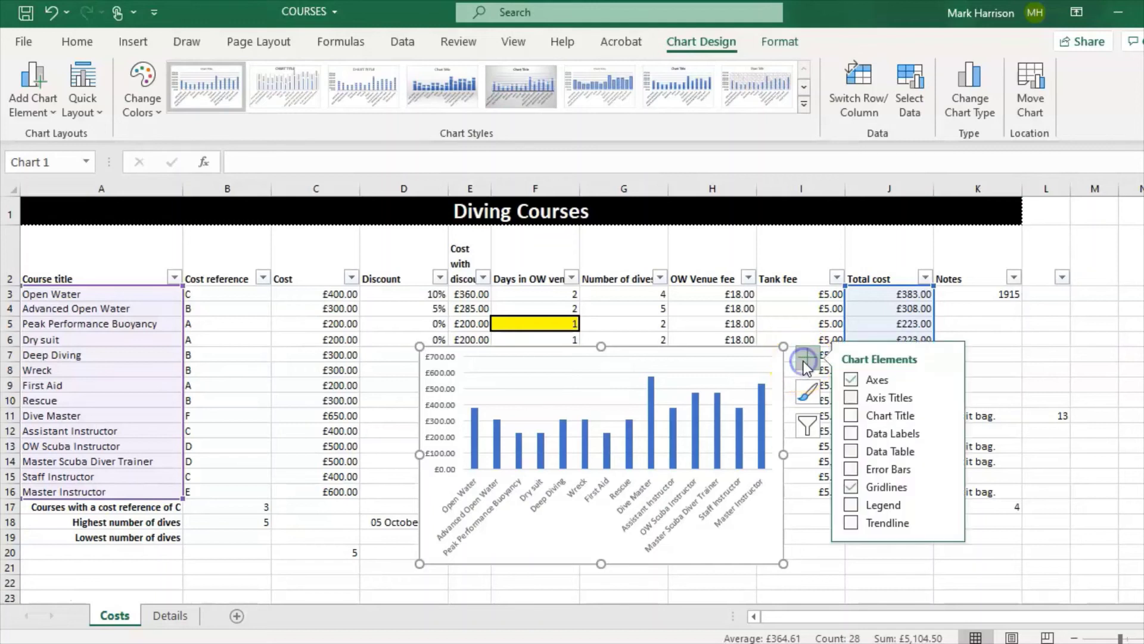
left_click(852, 452)
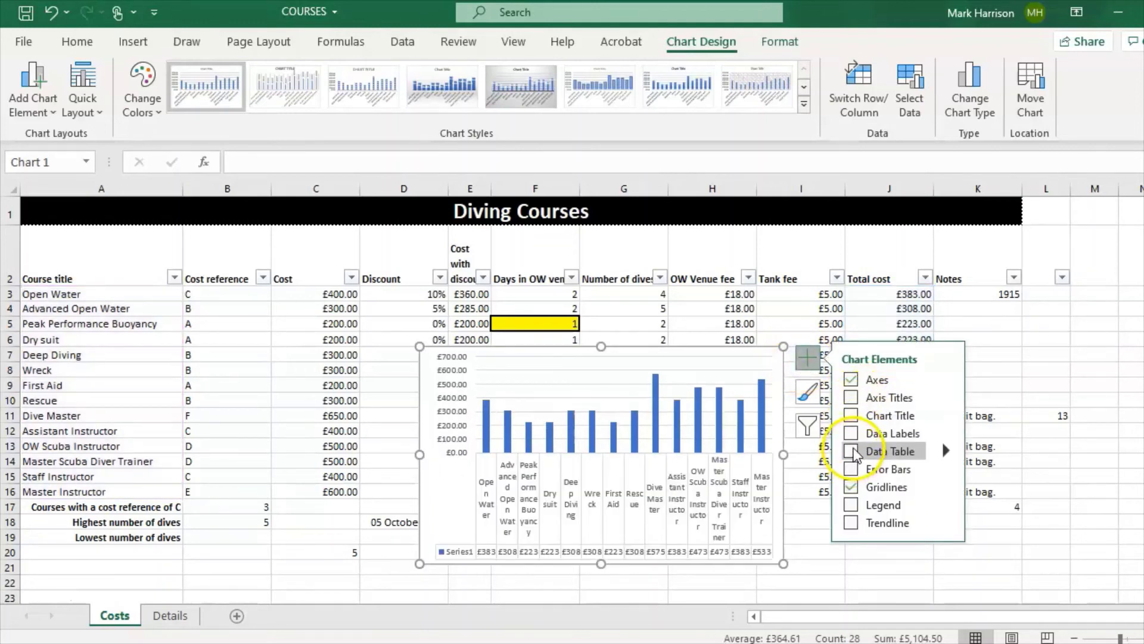
left_click(851, 416)
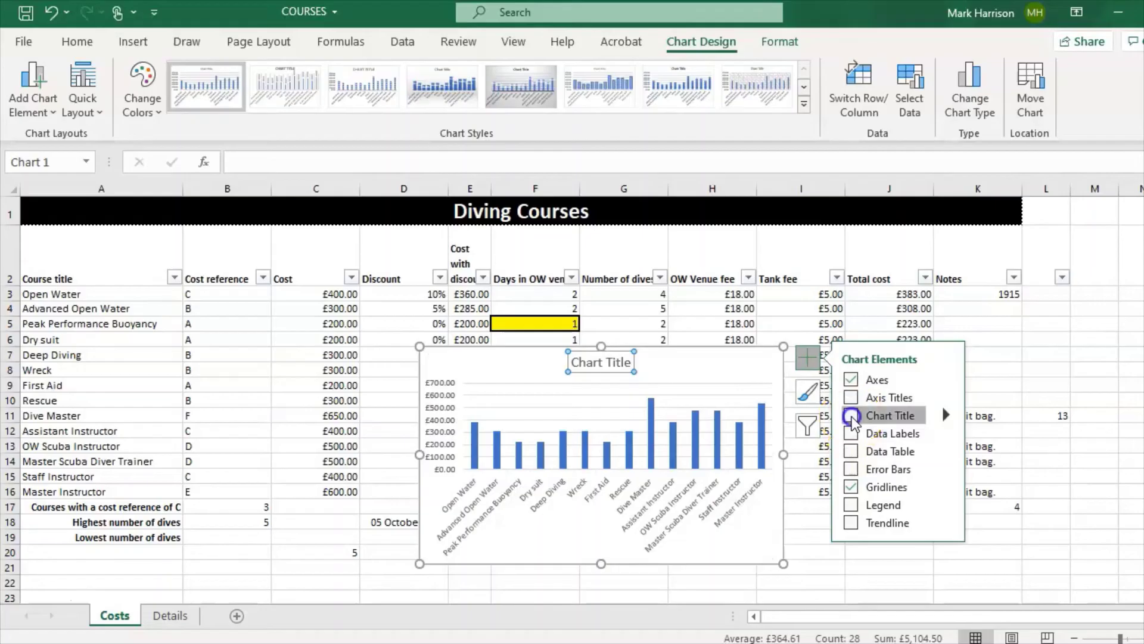
left_click(623, 362)
key("BackSpace")
key("BackSpace")
key("BackSpace")
key("BackSpace")
key("BackSpace")
key("BackSpace")
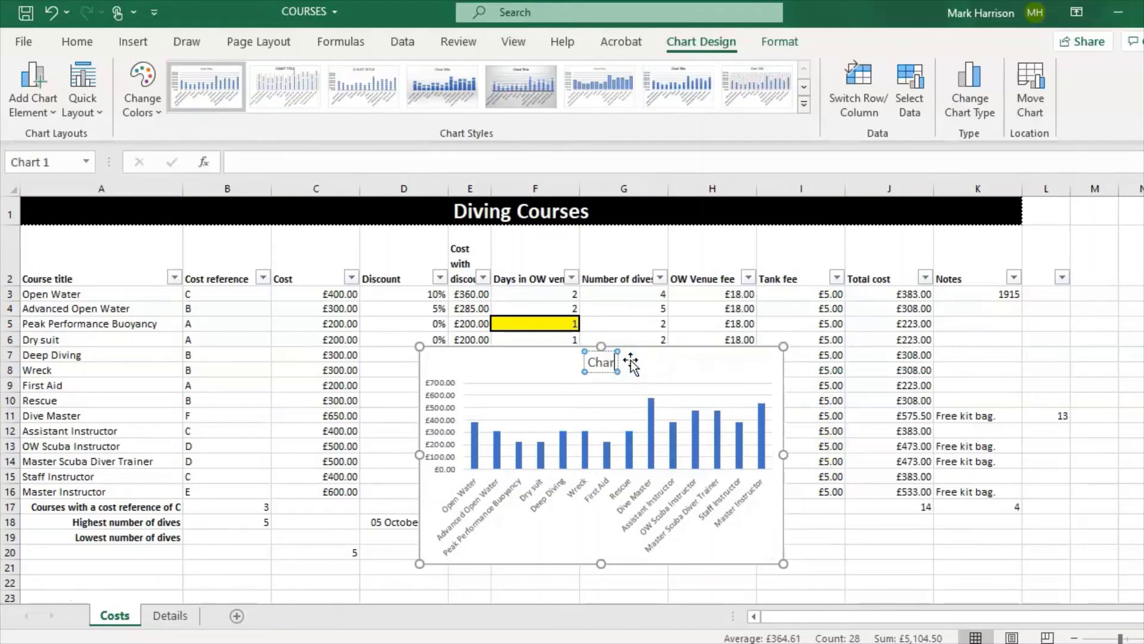
type("ours")
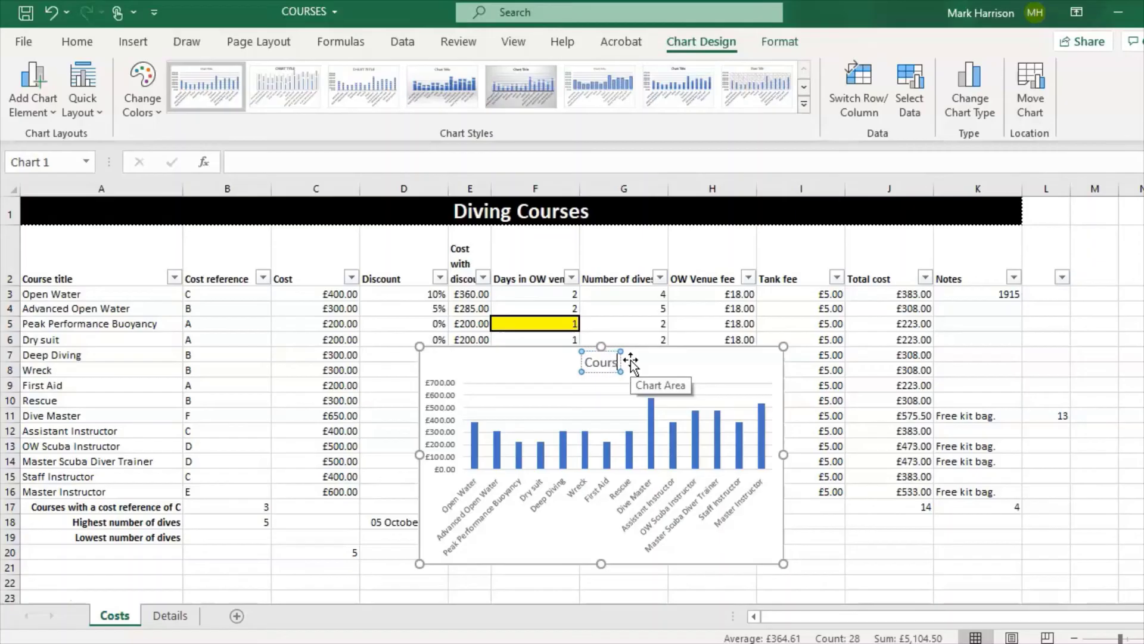
type("es a")
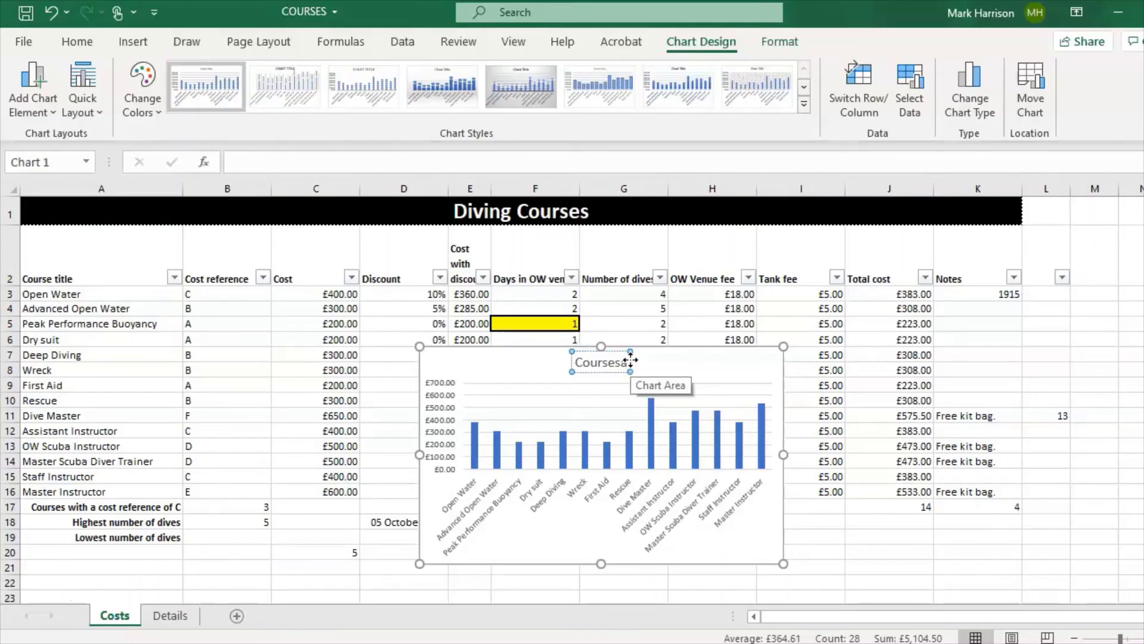
type("nd t")
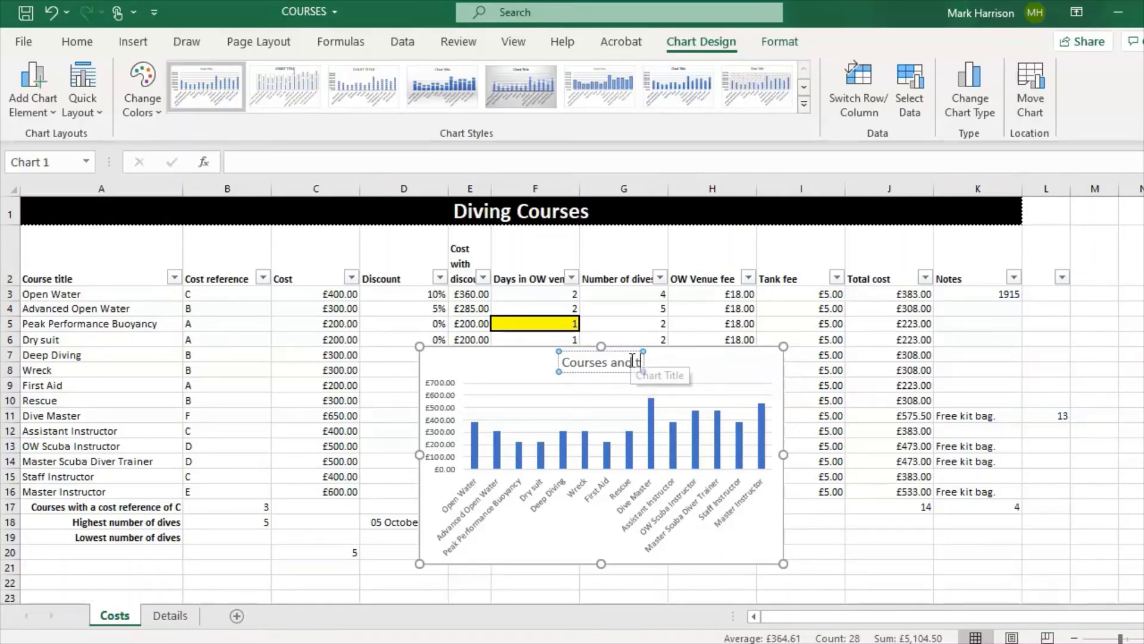
type("otal cost")
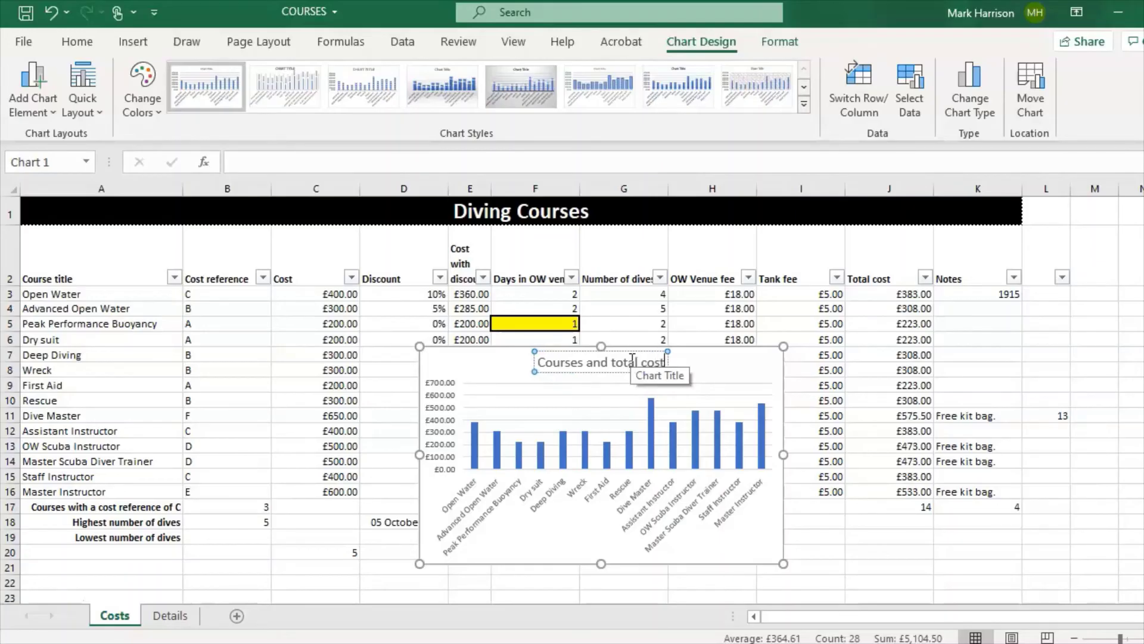
left_click(736, 377)
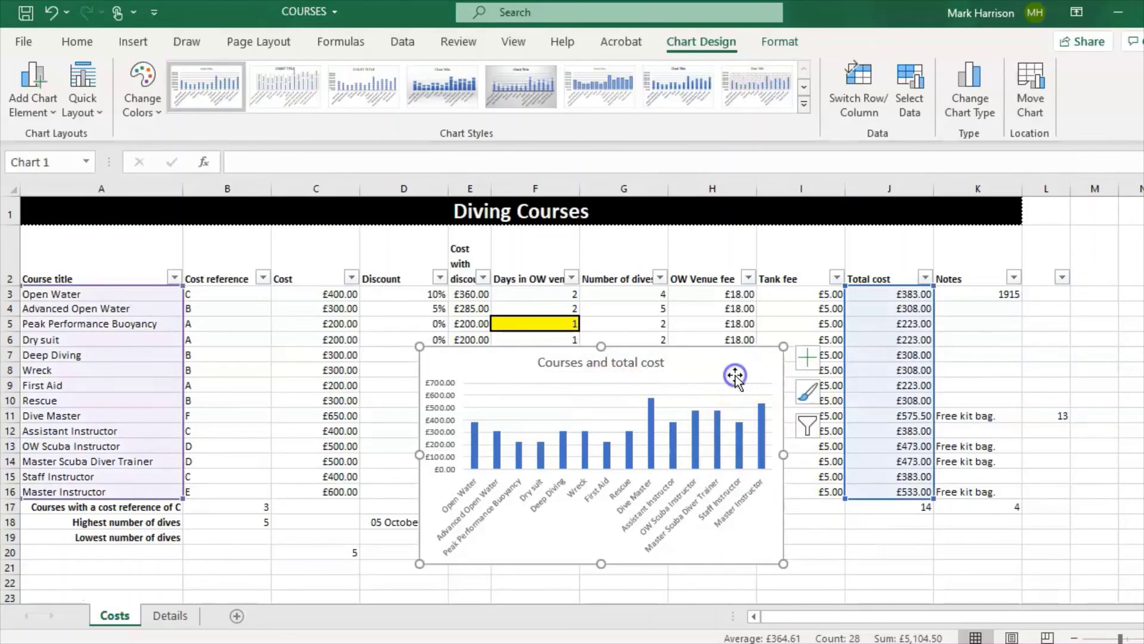
Replace the column chart with an enlarged 2-D pie chart of the course titles and total costs
key("Delete")
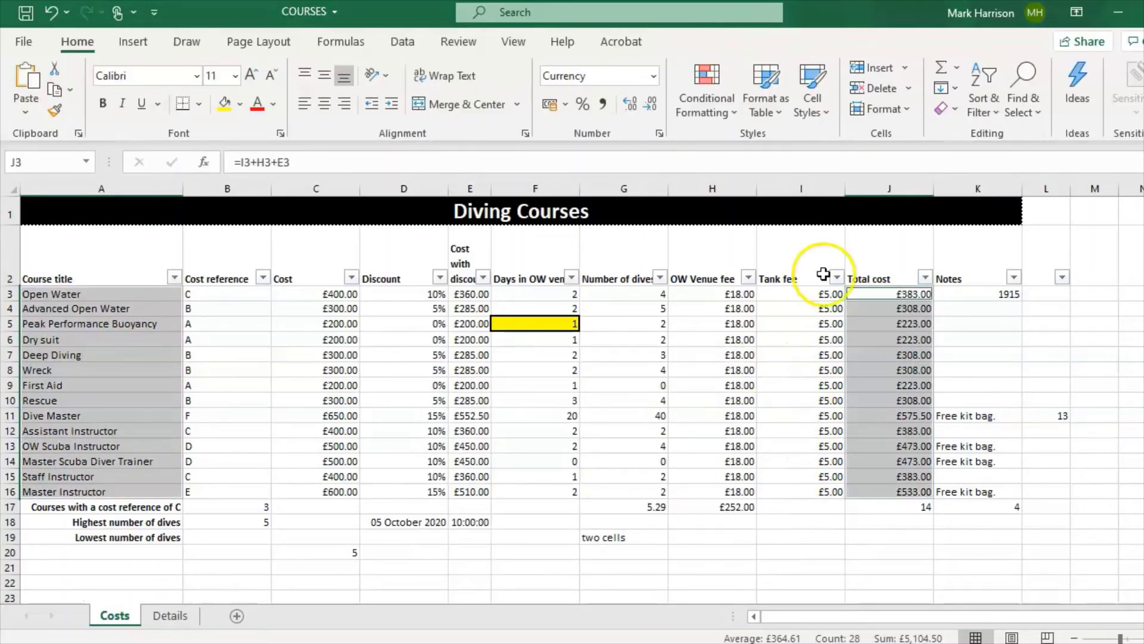
left_click(135, 42)
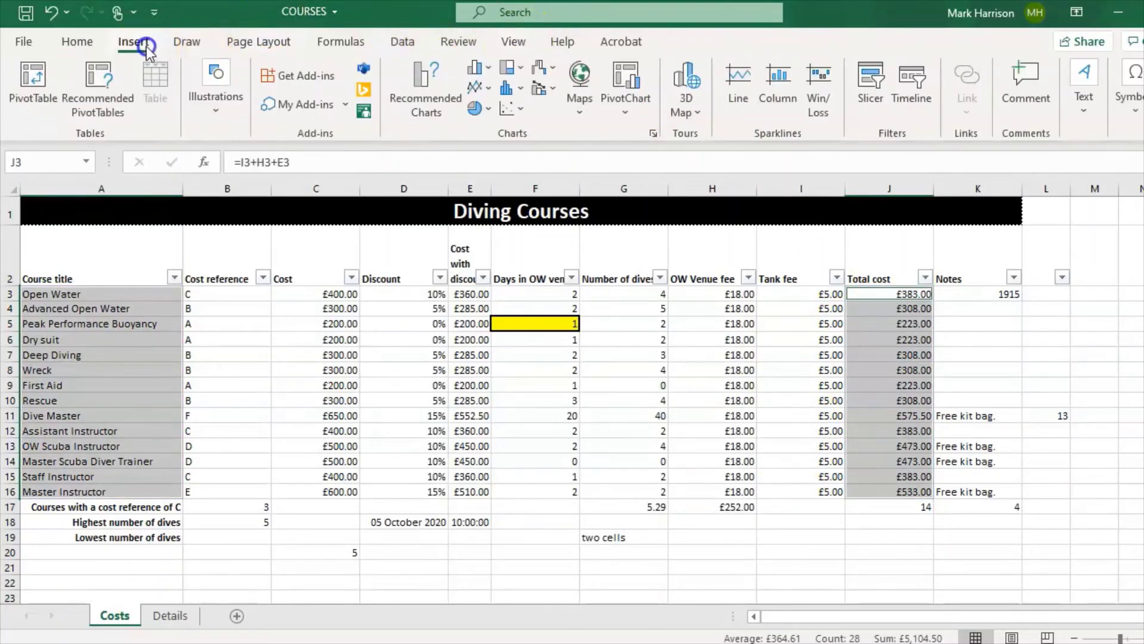
left_click(477, 108)
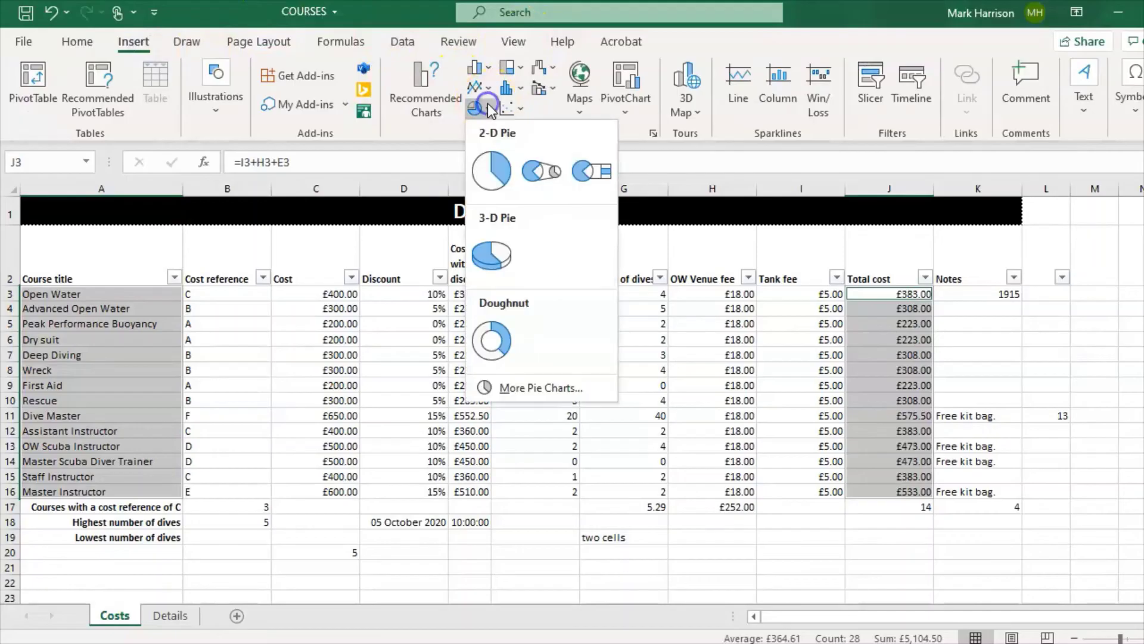
left_click(499, 169)
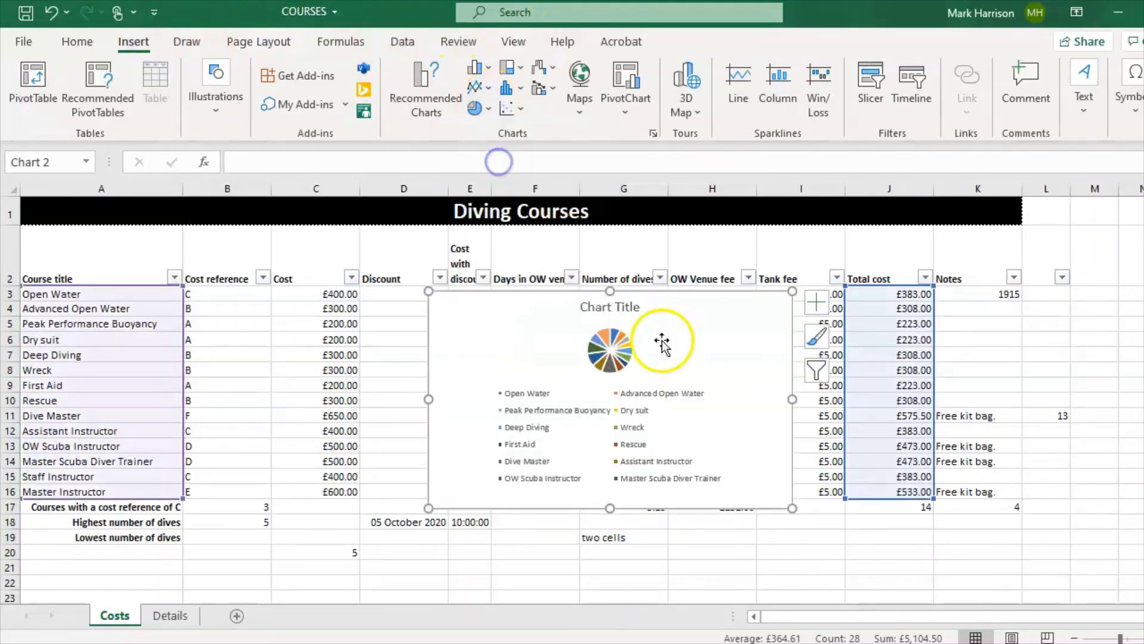
left_click_drag(793, 290, 965, 149)
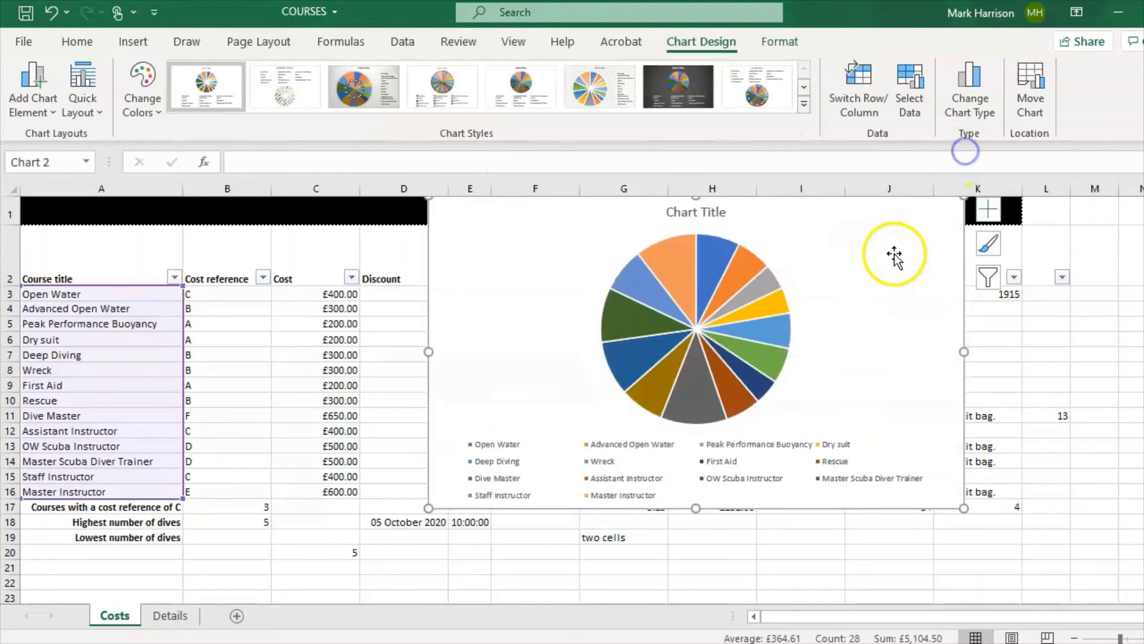
Add data labels to the pie chart, try editing its title, and delete the whole chart
left_click(988, 209)
left_click(1043, 249)
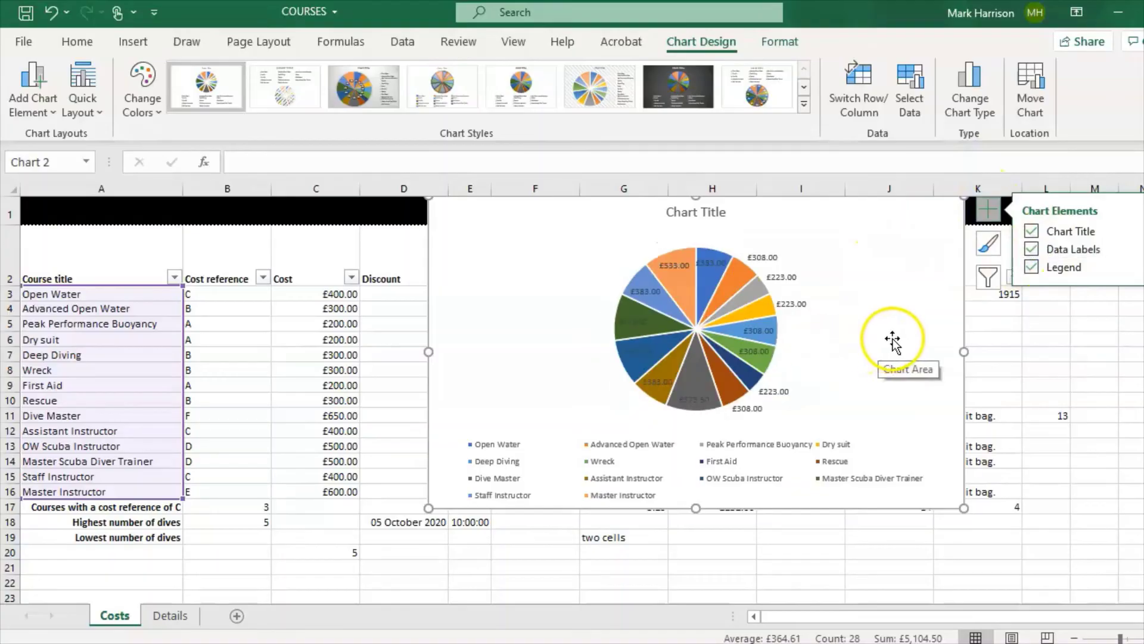
double_click(679, 212)
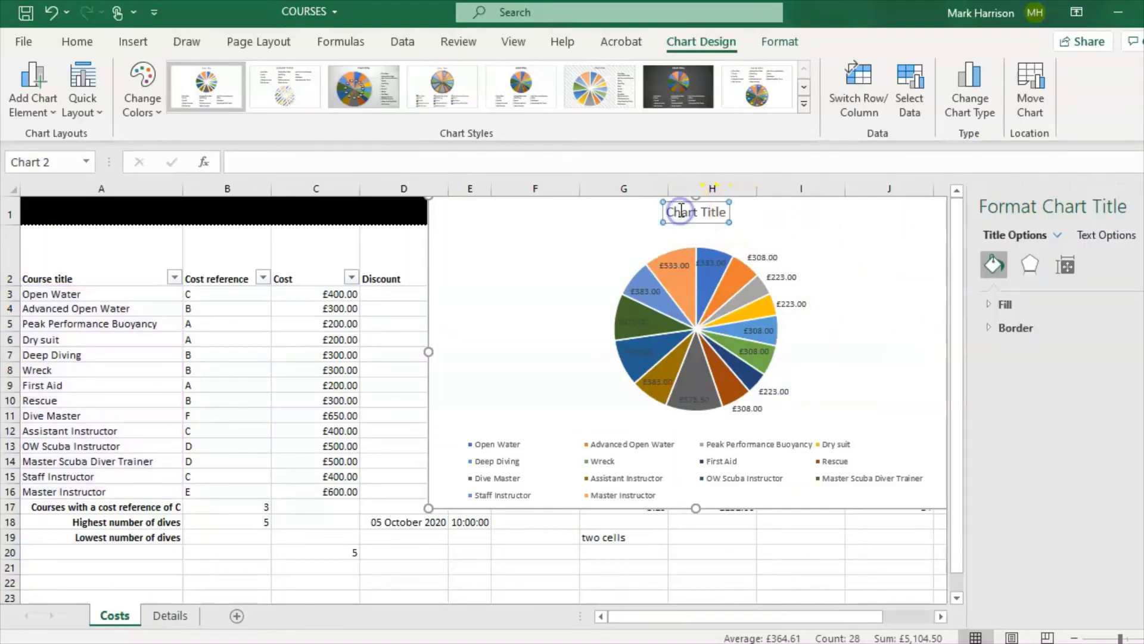
left_click(712, 211)
left_click(910, 281)
key("Delete")
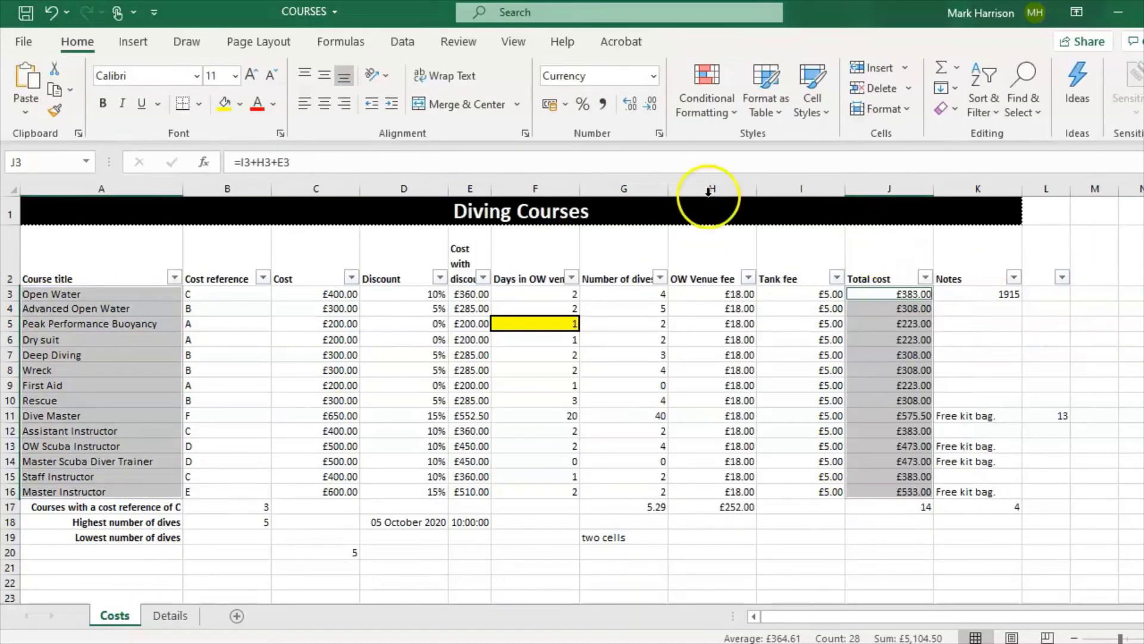
Insert a default column chart of the selected course titles and total costs, and add a trendline
left_click(134, 41)
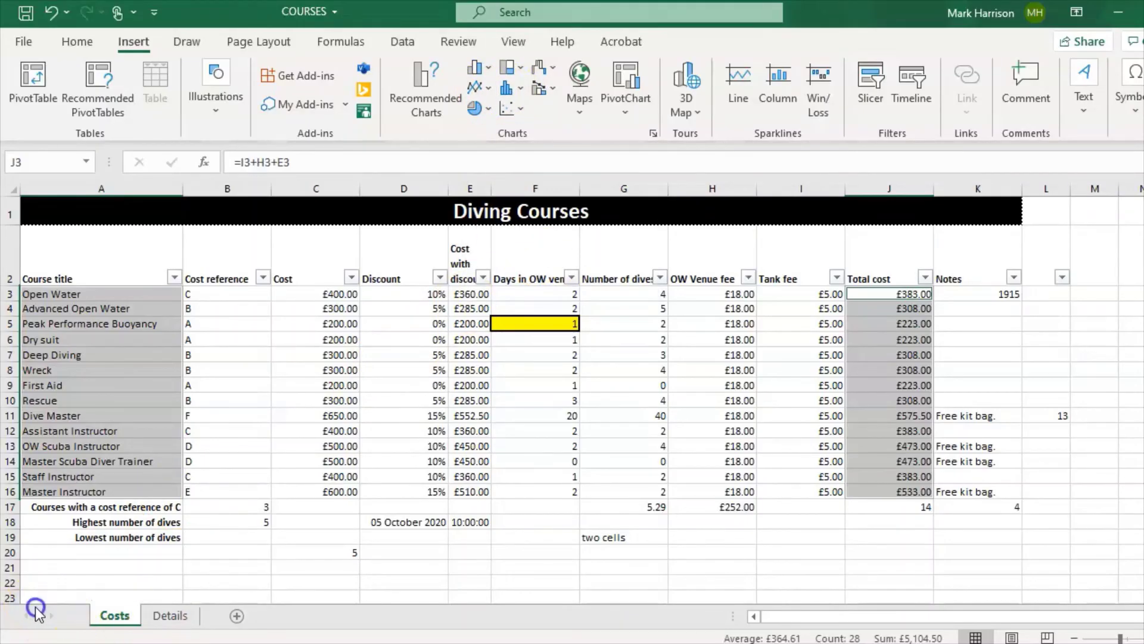
key("alt+F1")
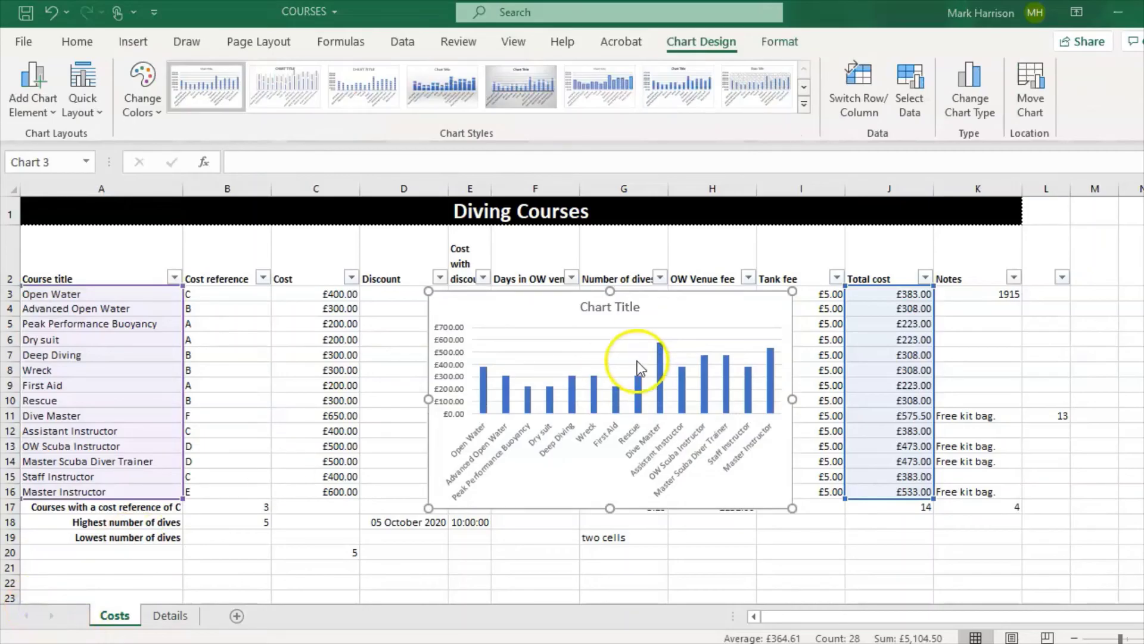
left_click(676, 314)
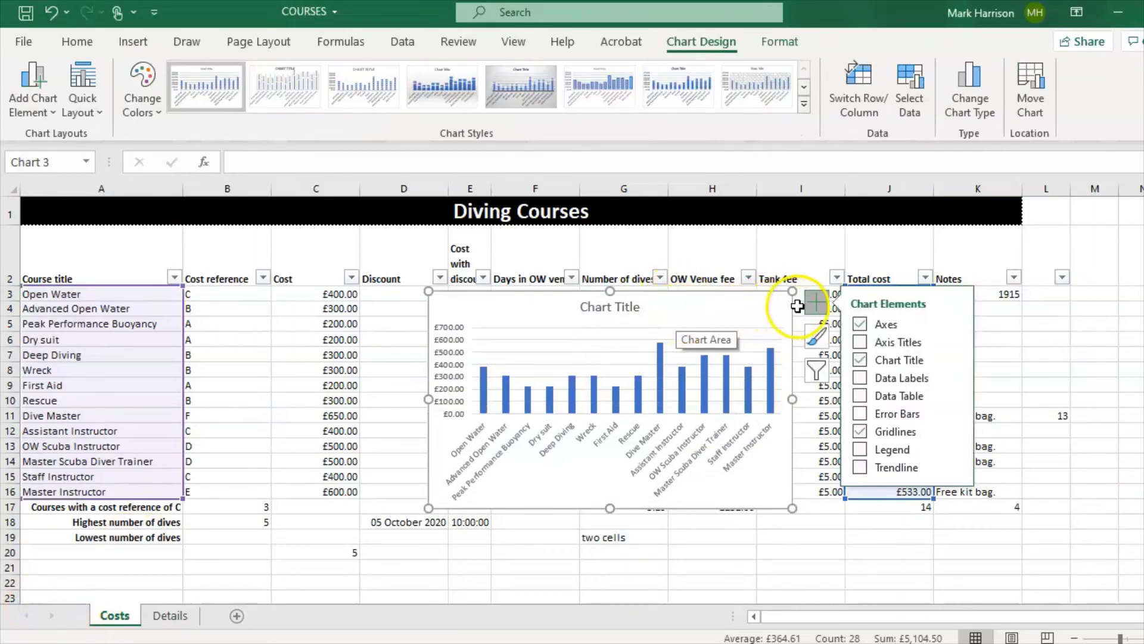
left_click(861, 469)
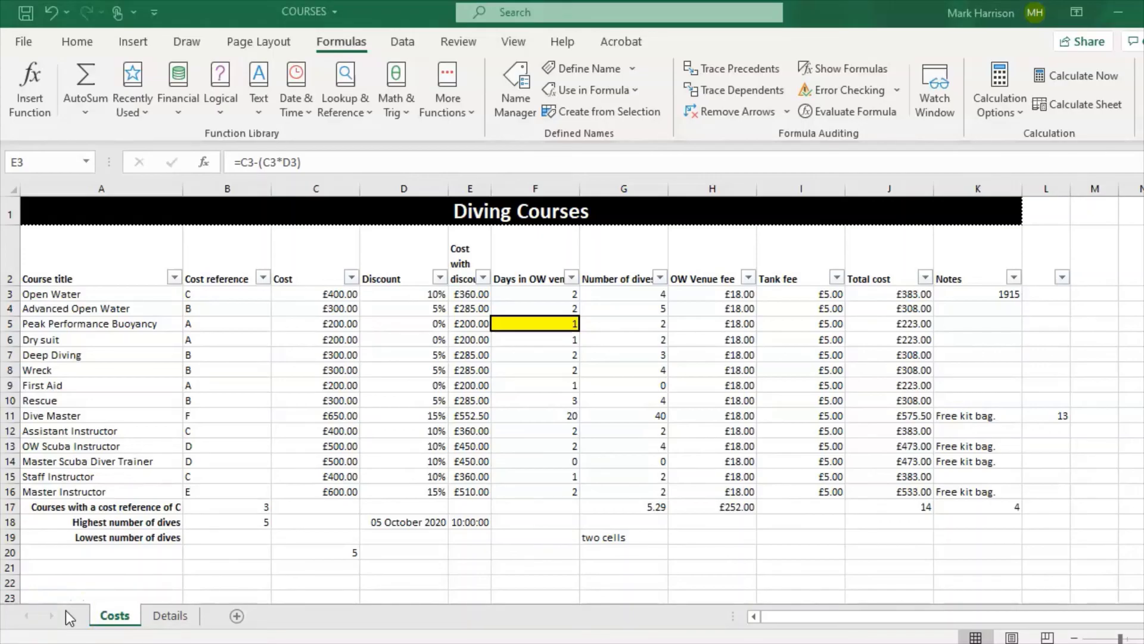
Check the VLOOKUP formulas in C3 and C4 and display formulas instead of values across the Costs sheet
left_click(307, 298)
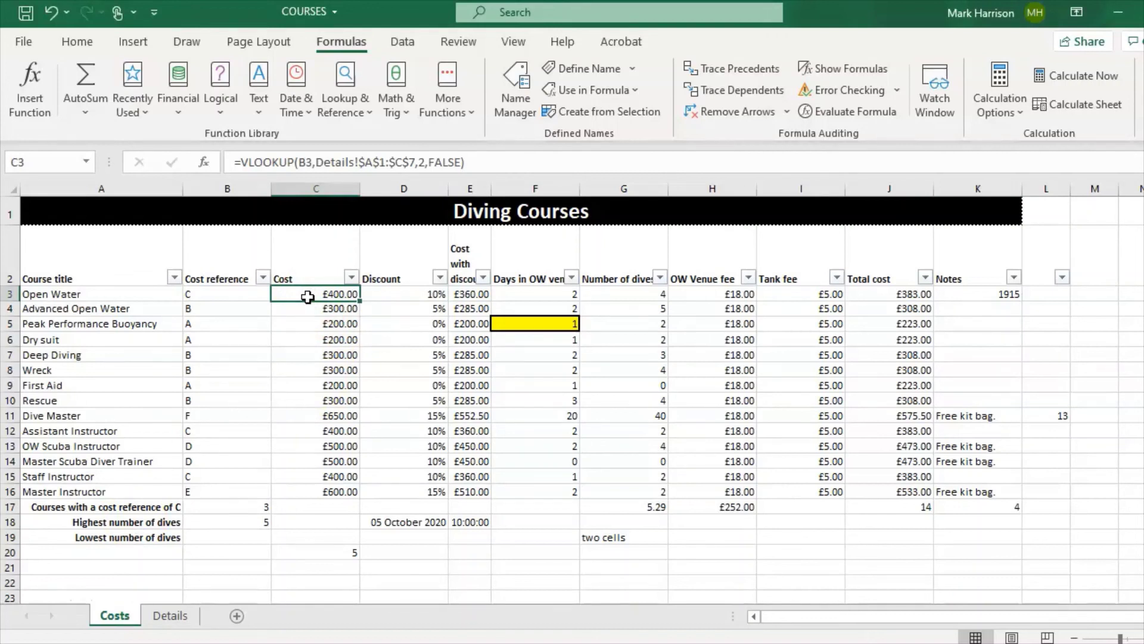
left_click(308, 309)
left_click(315, 293)
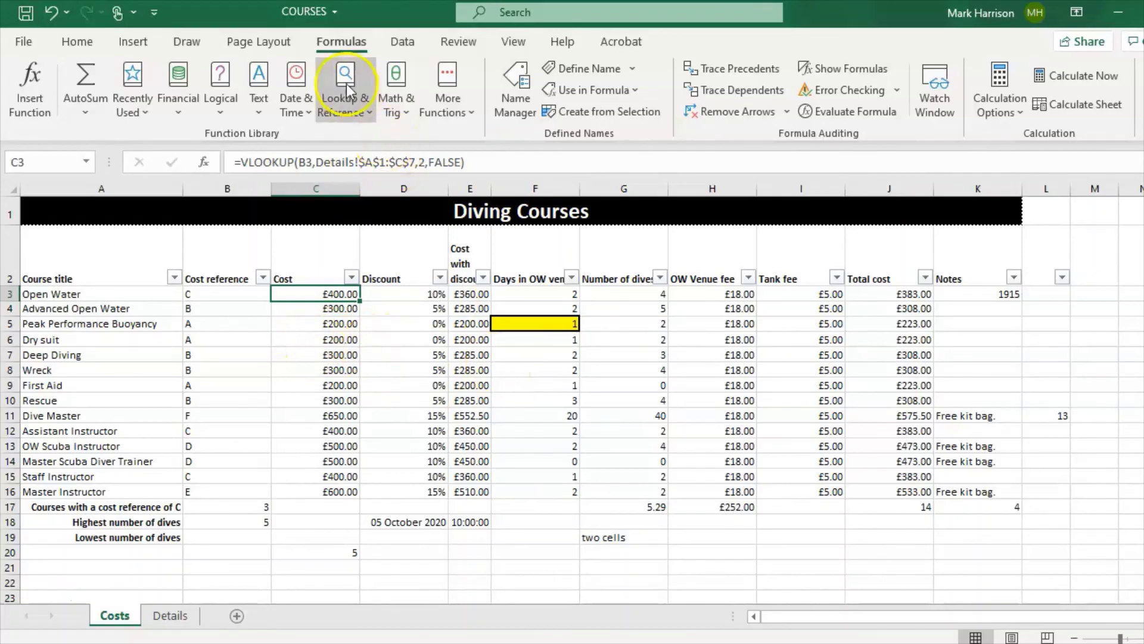
left_click(853, 67)
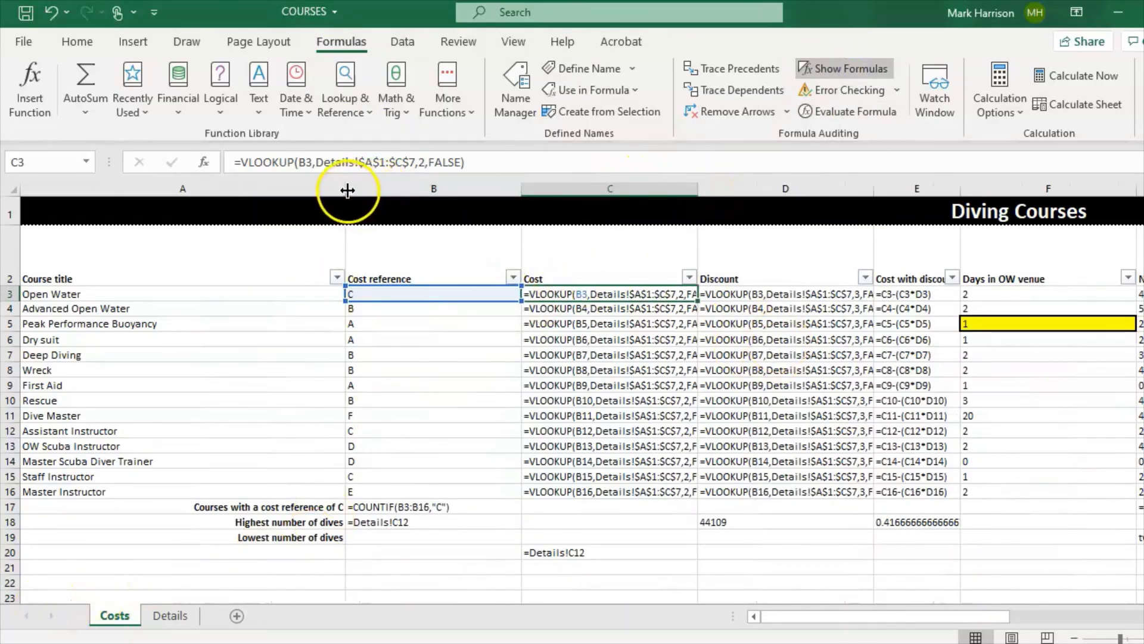
Narrow columns A, B, E and F and widen columns C and D so their full formulas fit
left_click_drag(348, 190, 190, 189)
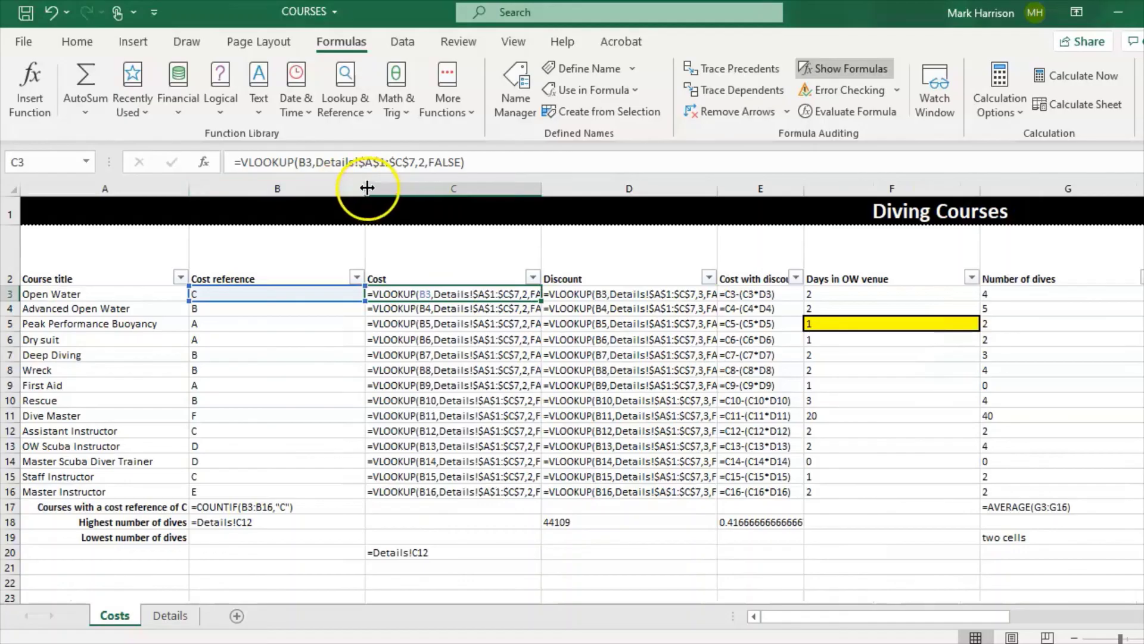
left_click_drag(367, 188, 255, 190)
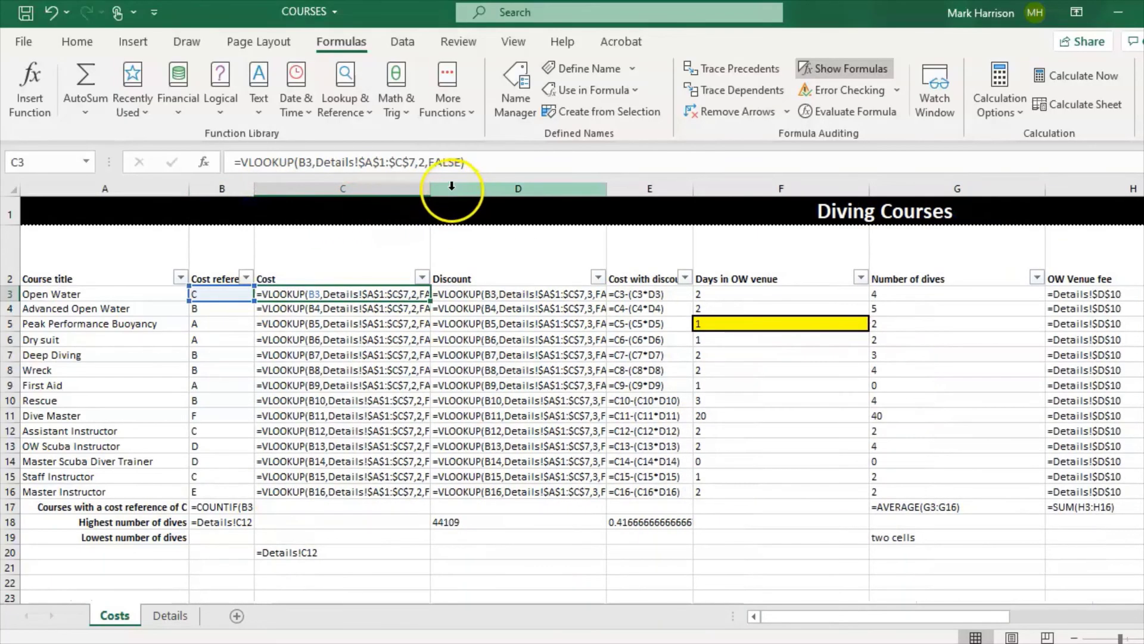
left_click_drag(430, 186, 465, 189)
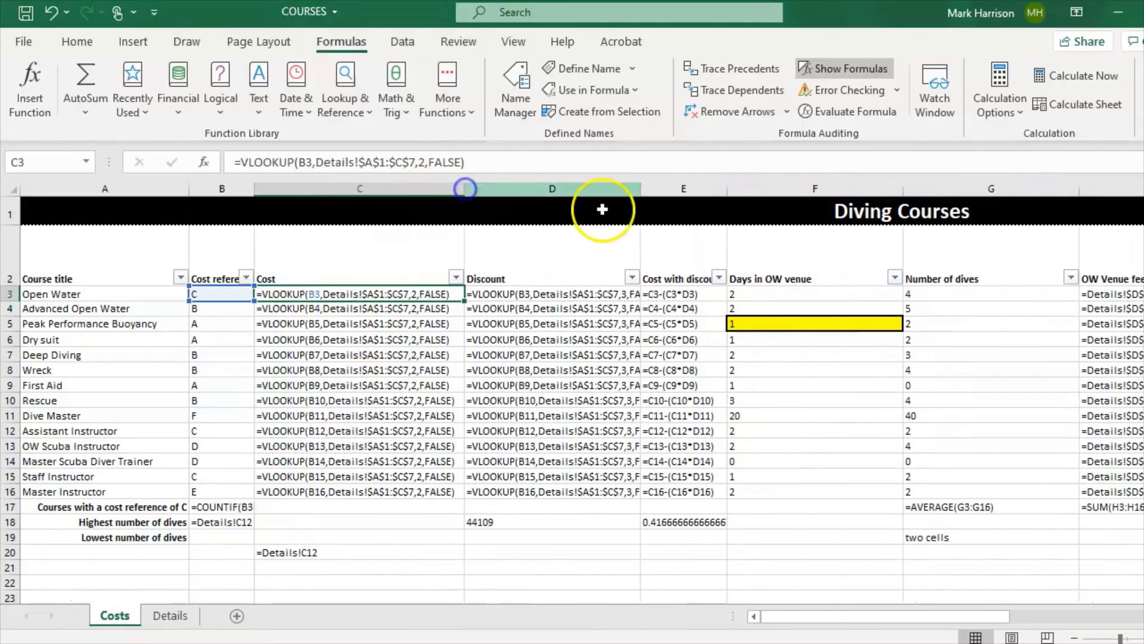
left_click_drag(640, 190, 673, 189)
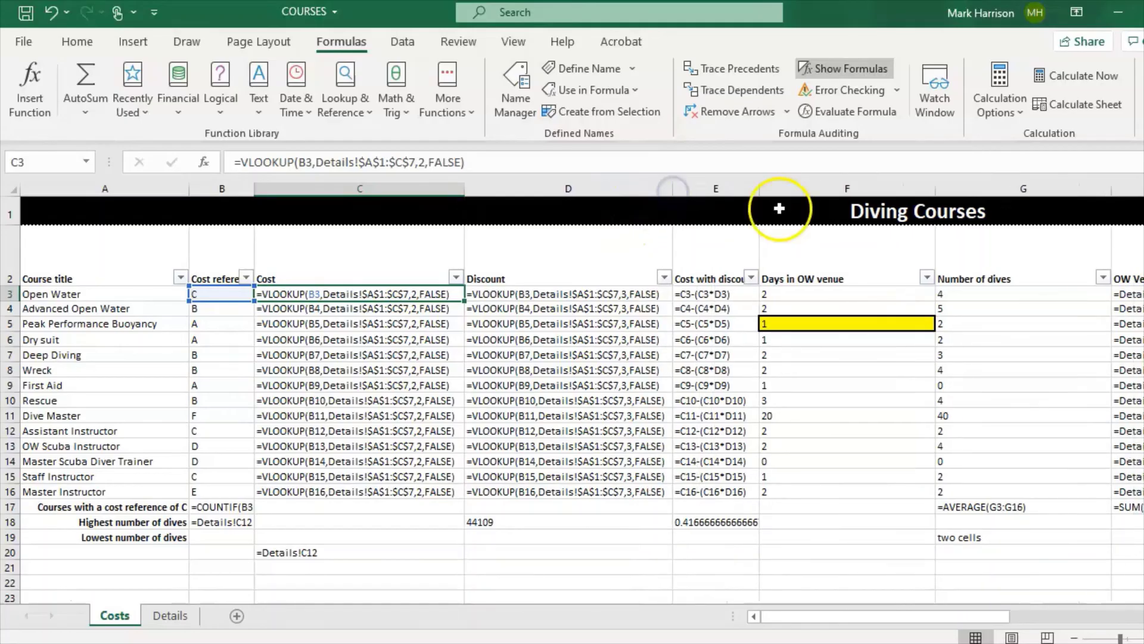
left_click_drag(758, 190, 754, 194)
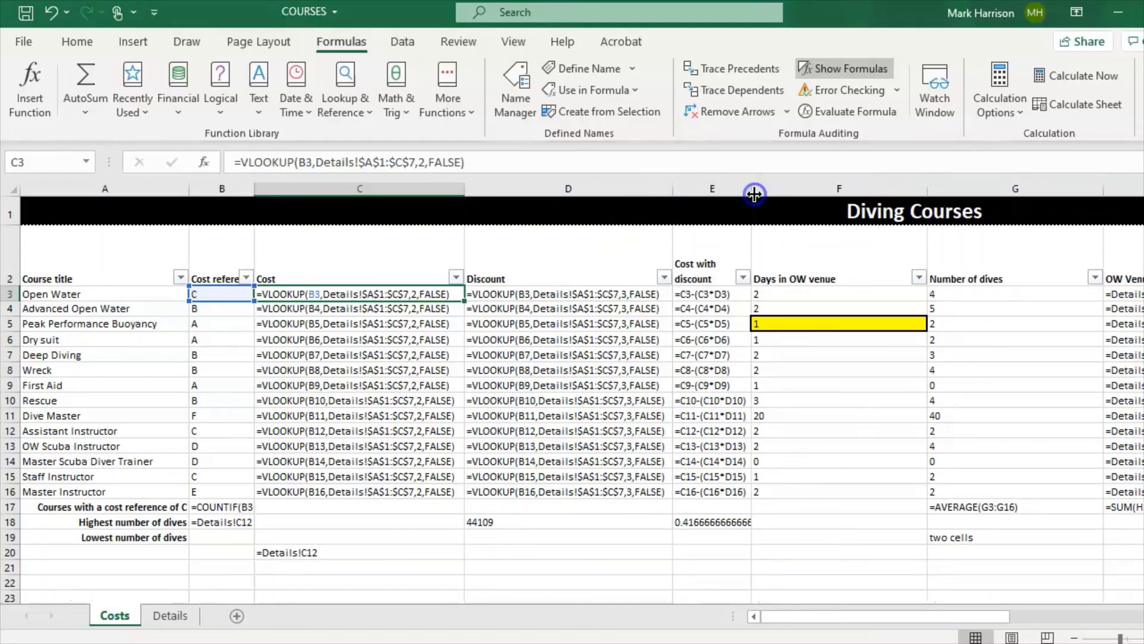
left_click_drag(927, 187, 827, 185)
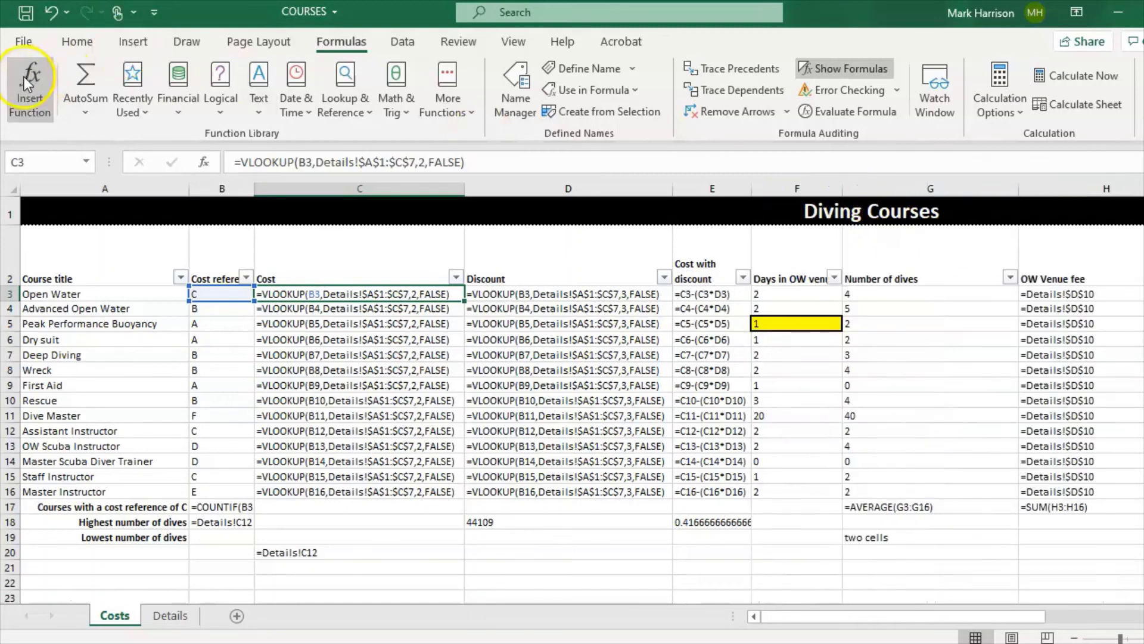
Open the print preview of the Costs sheet and page through its formula printout
left_click(23, 45)
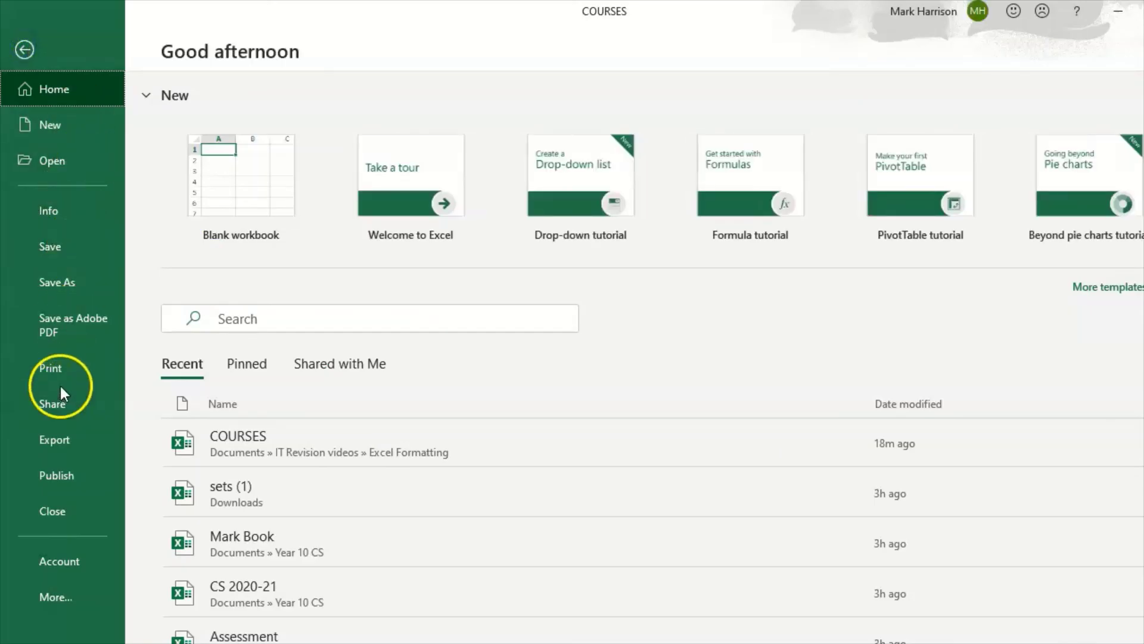
left_click(67, 368)
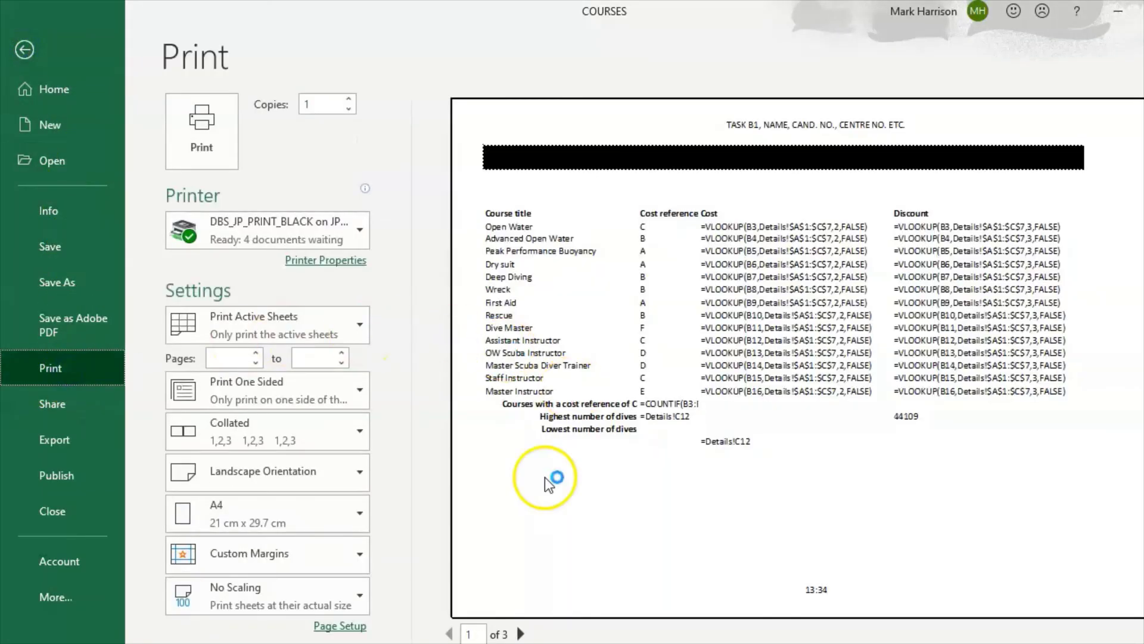
left_click(521, 633)
left_click(521, 633)
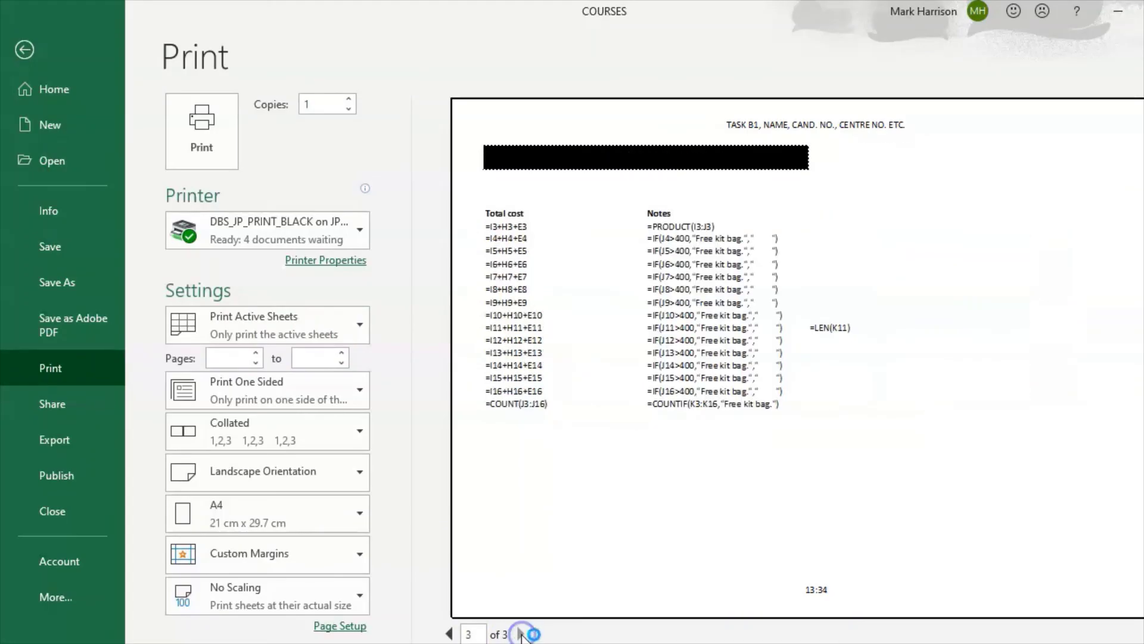
left_click(449, 634)
left_click(449, 634)
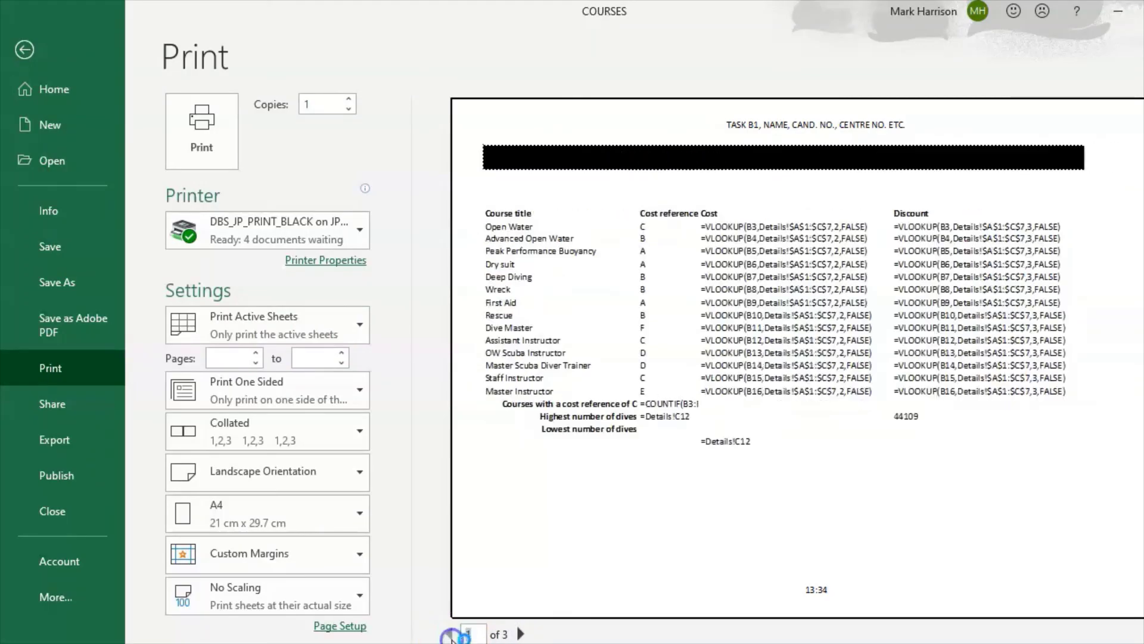
Try the Fit Sheet on One Page print scaling, restore No Scaling, and return to the worksheet
left_click(349, 595)
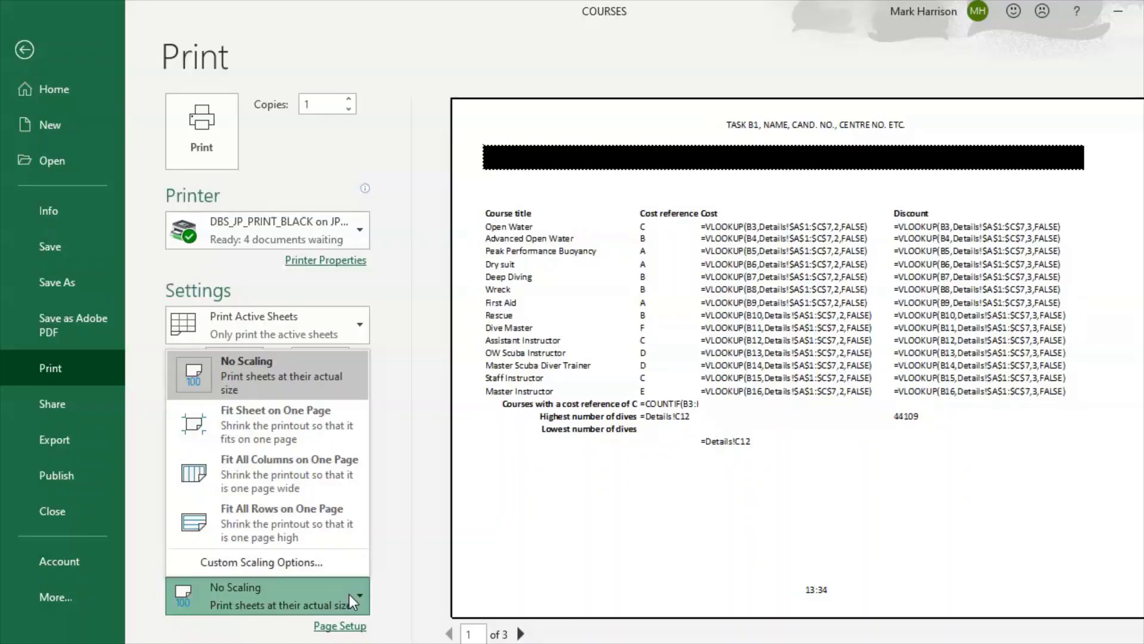
left_click(332, 439)
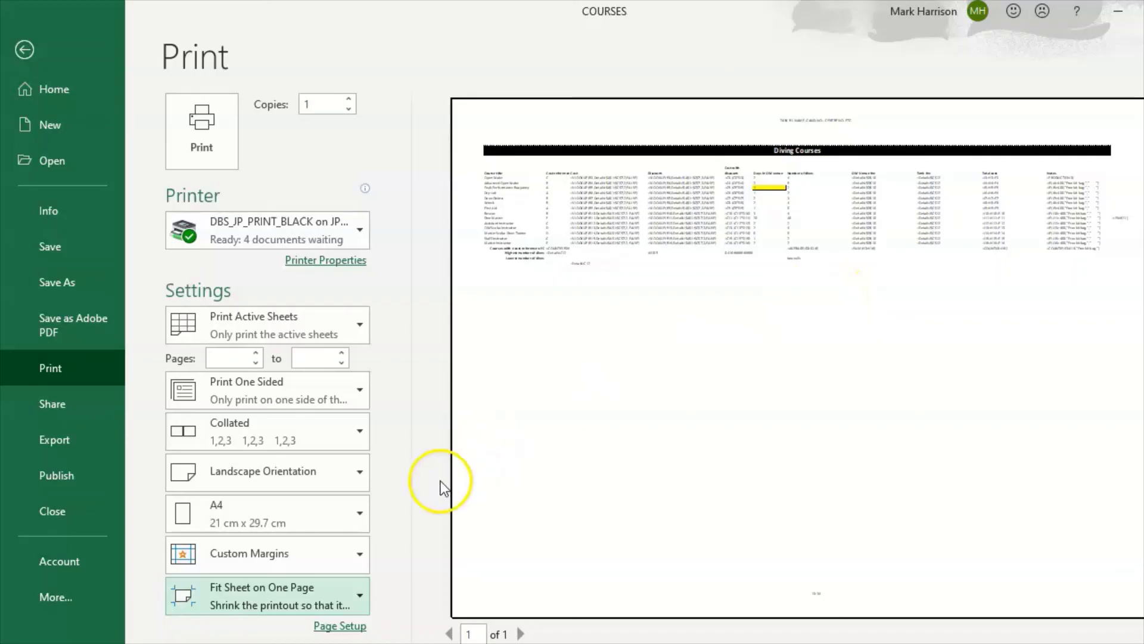
left_click(322, 590)
left_click(307, 376)
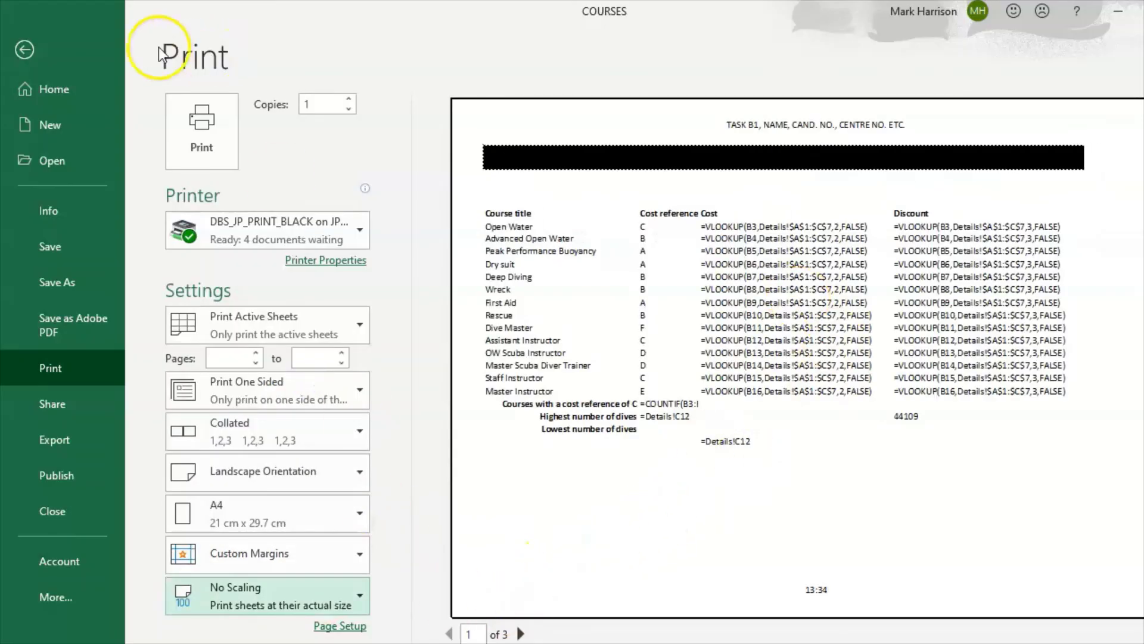
left_click(26, 53)
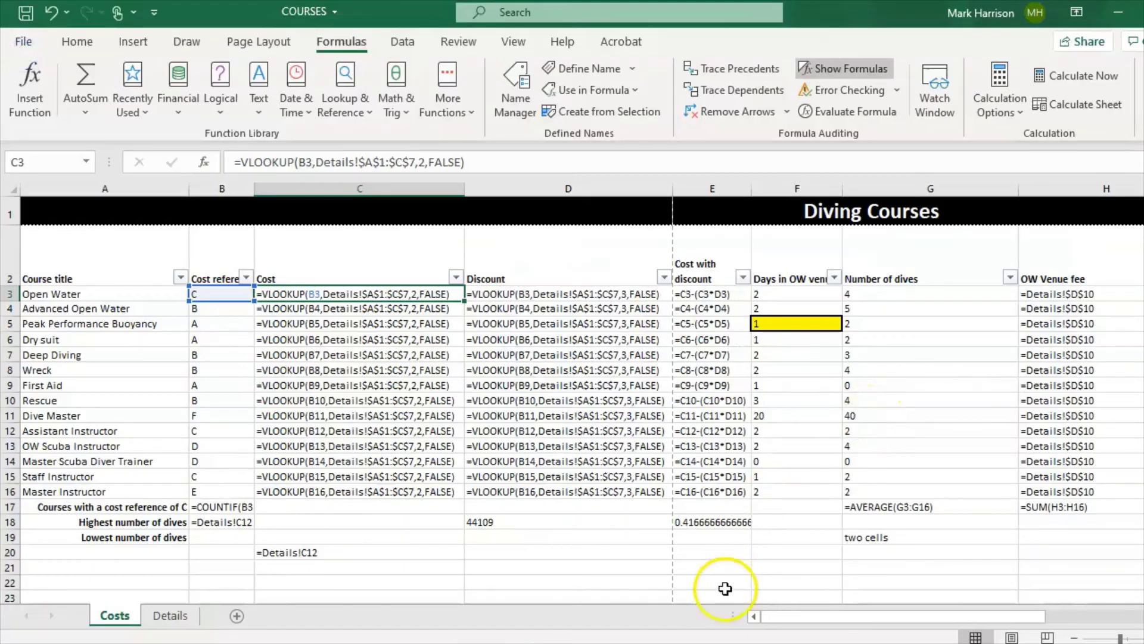
Narrow columns F through J to suit their formulas, and delete the stray LEN formula from L11
left_click_drag(778, 616, 851, 596)
left_click_drag(607, 191, 582, 192)
left_click_drag(756, 189, 683, 190)
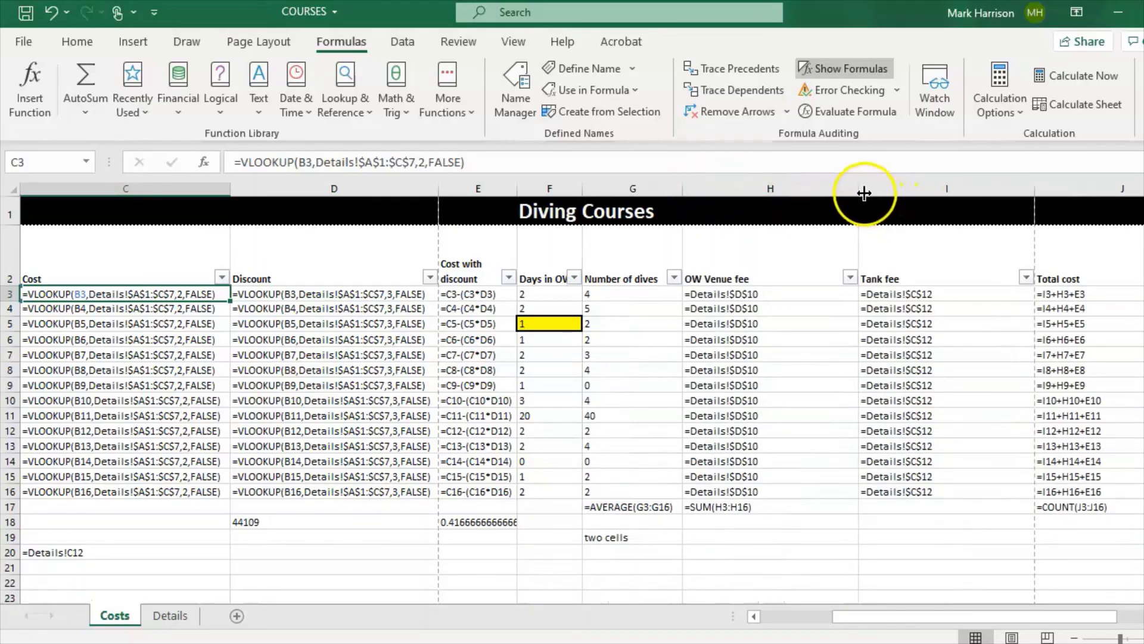
left_click_drag(859, 191, 778, 190)
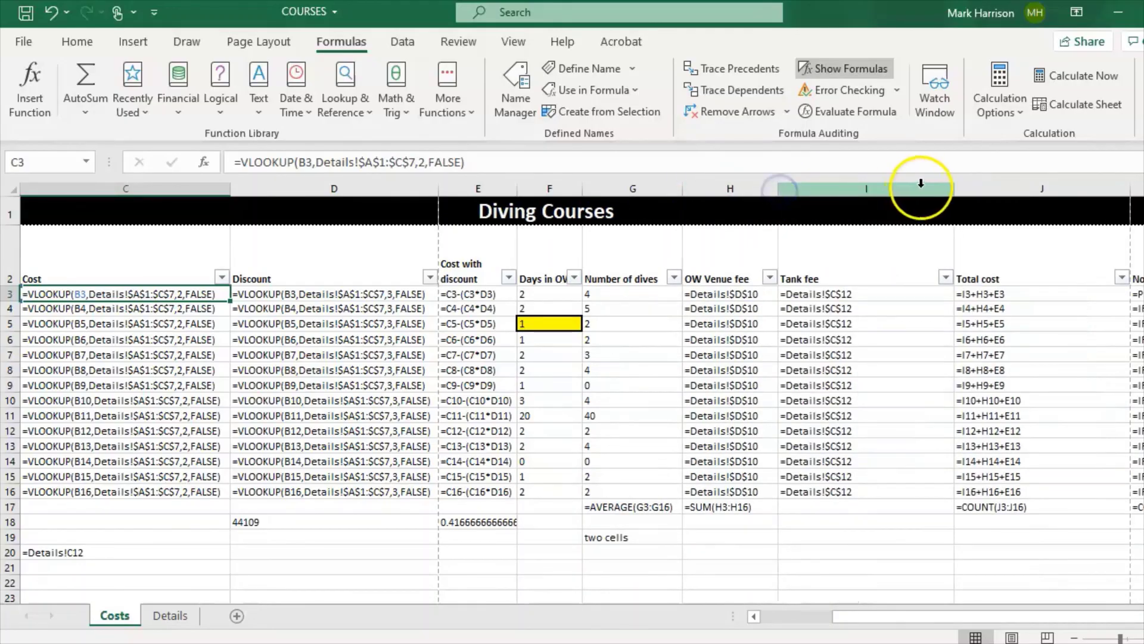
left_click_drag(954, 185, 871, 184)
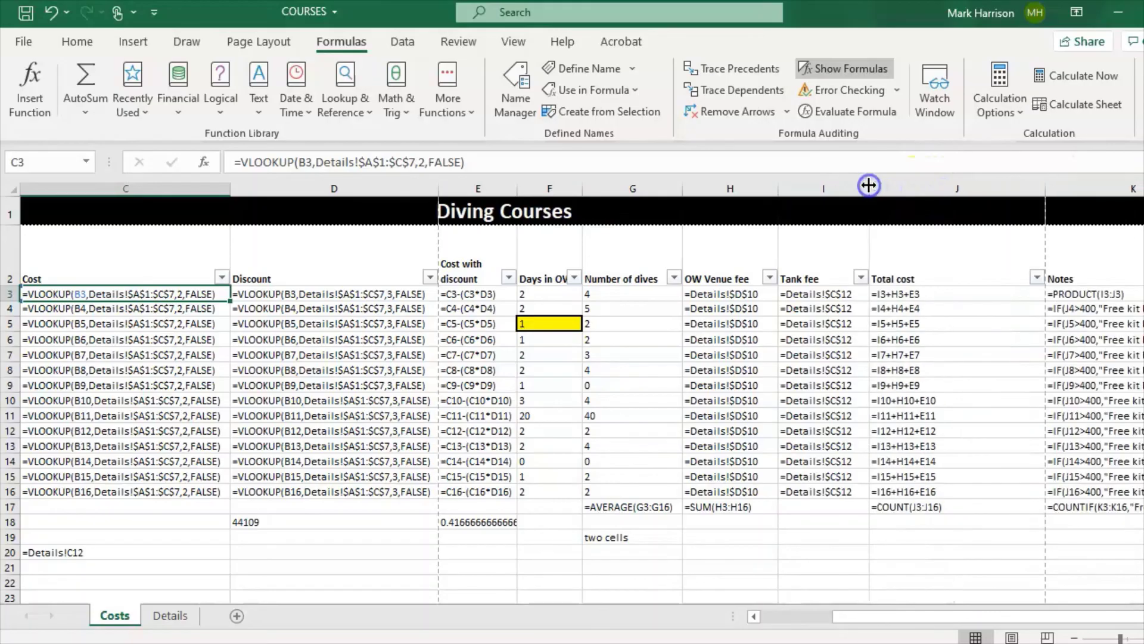
left_click_drag(868, 617, 950, 613)
left_click_drag(835, 185, 743, 186)
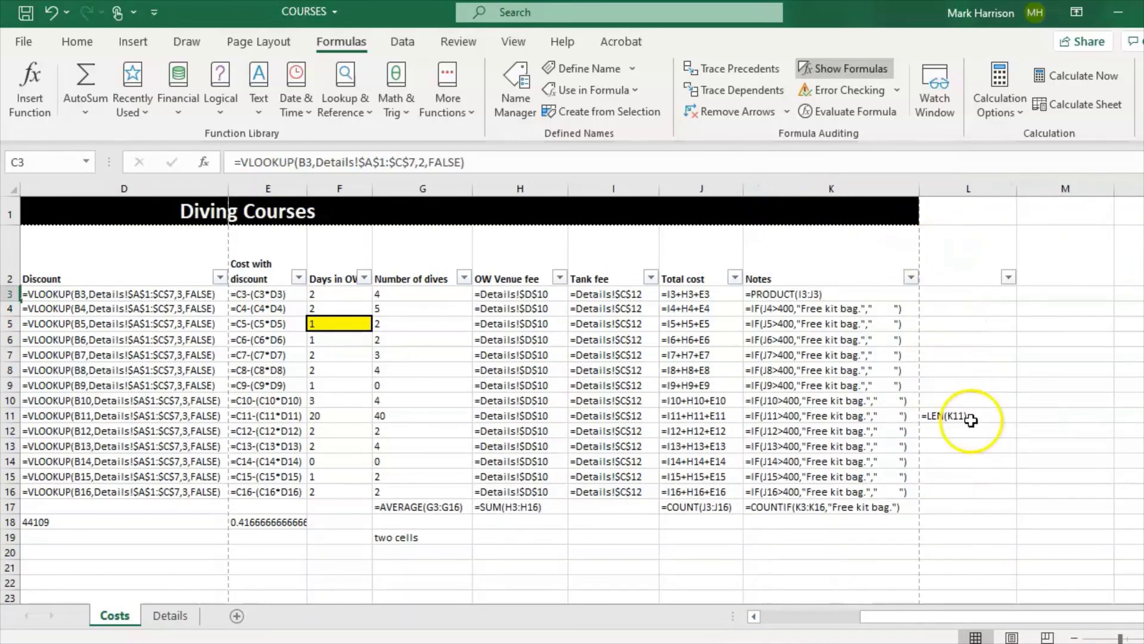
left_click(952, 416)
key("Delete")
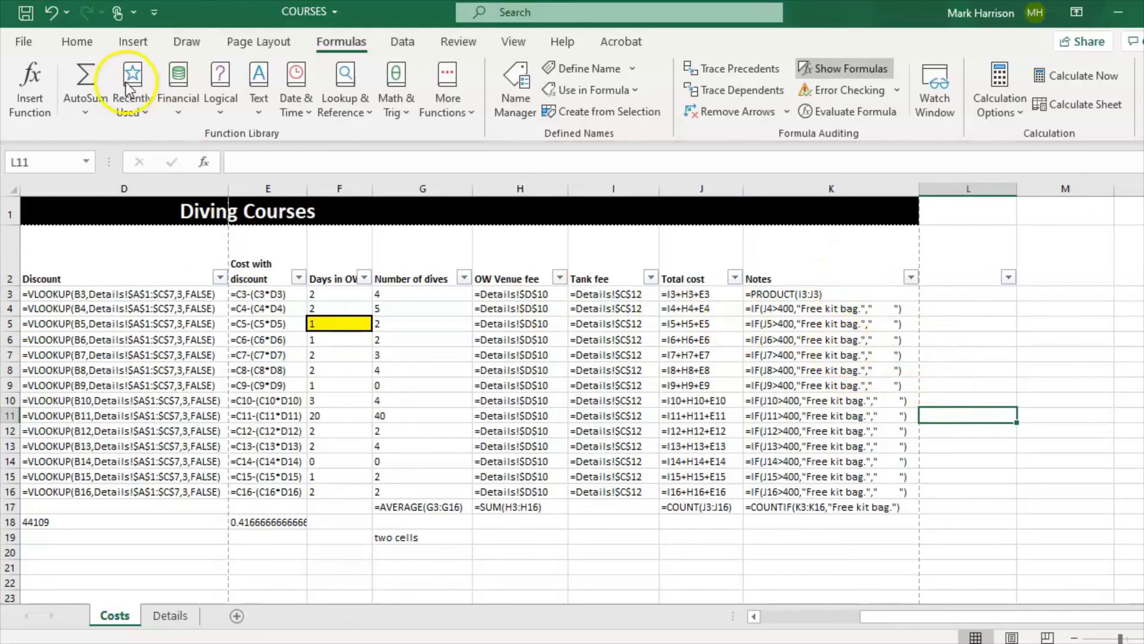
Preview both pages of the adjusted printout, check the page orientation options, and close the preview
left_click(23, 41)
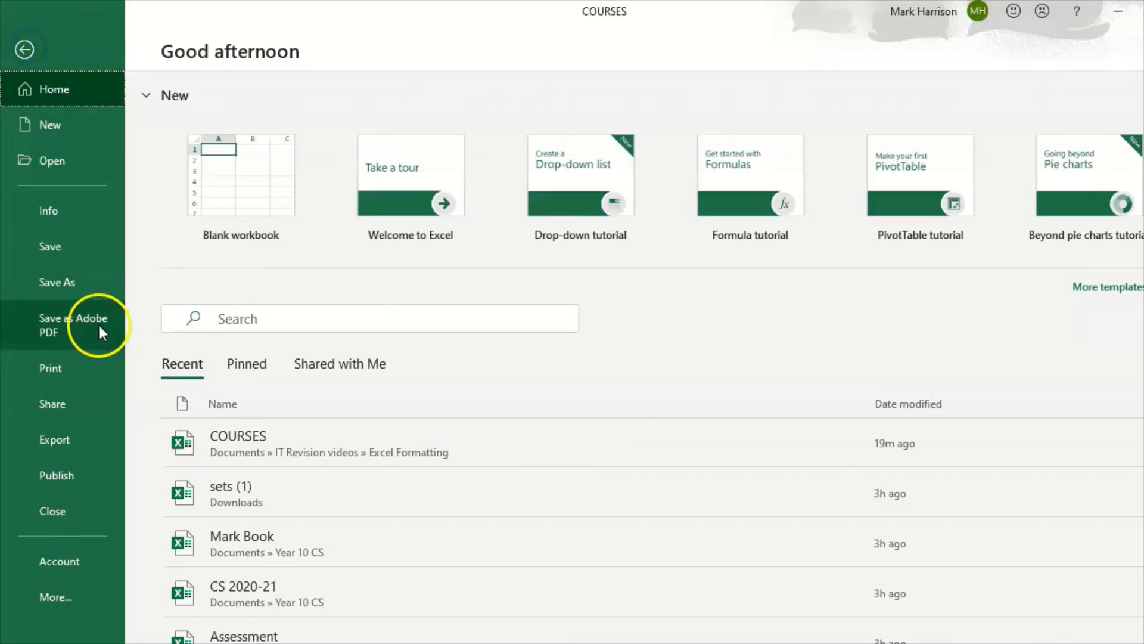
left_click(74, 366)
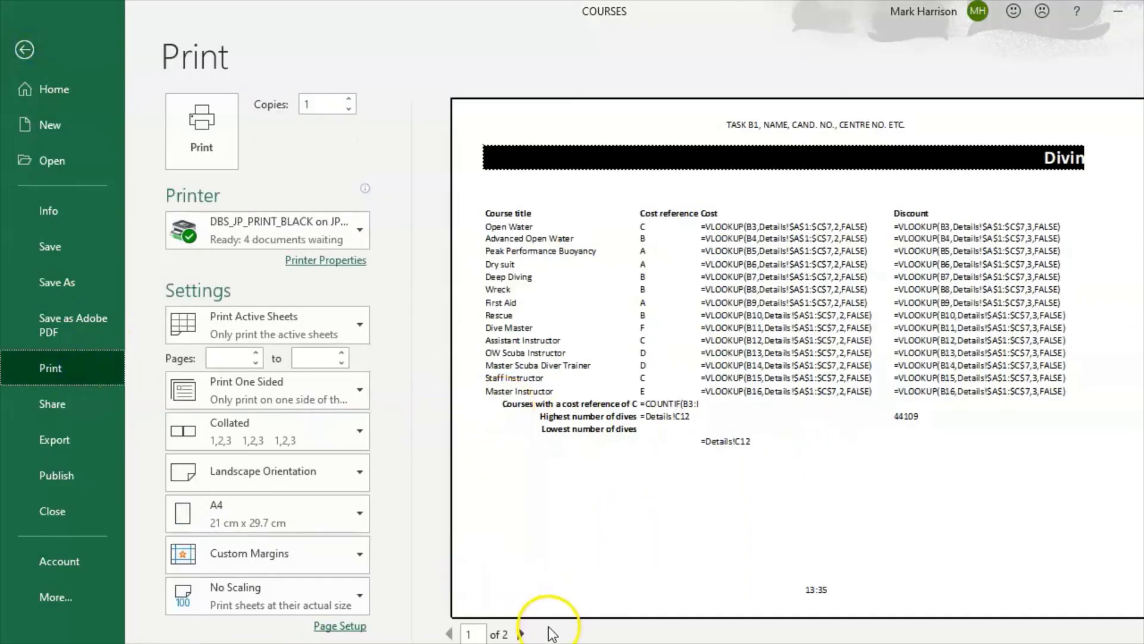
left_click(520, 633)
left_click(448, 634)
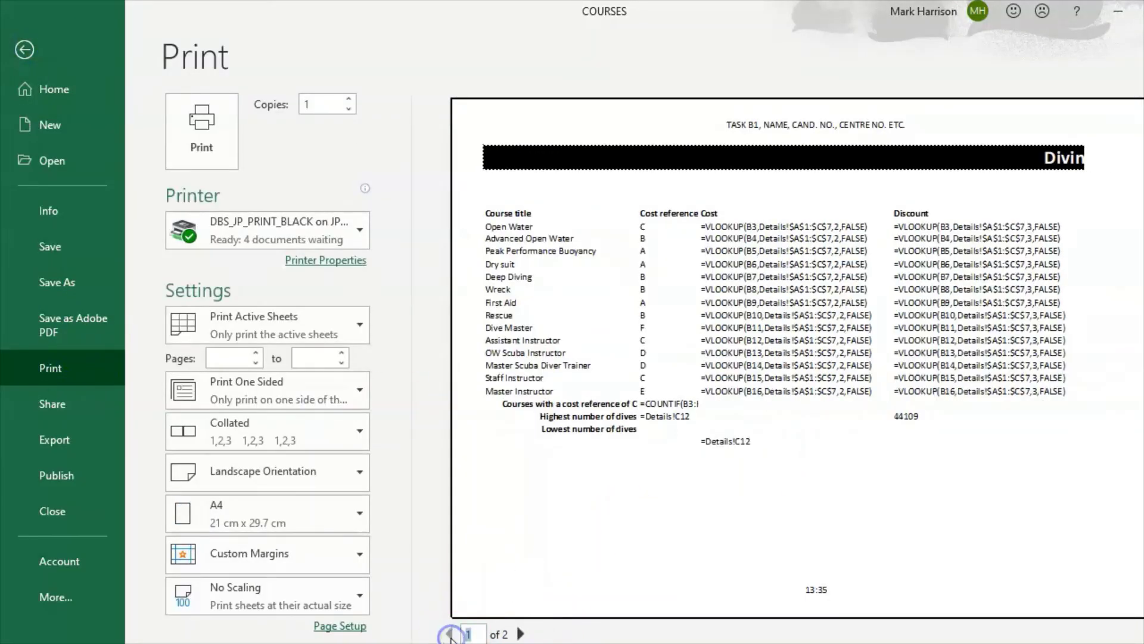
left_click(353, 462)
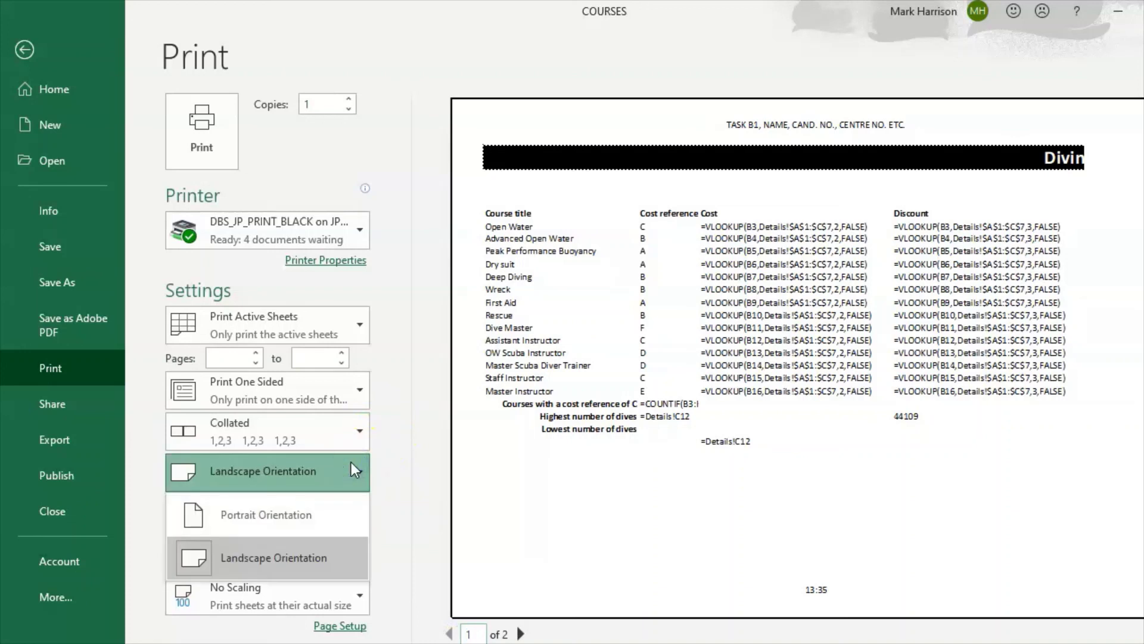
left_click(420, 361)
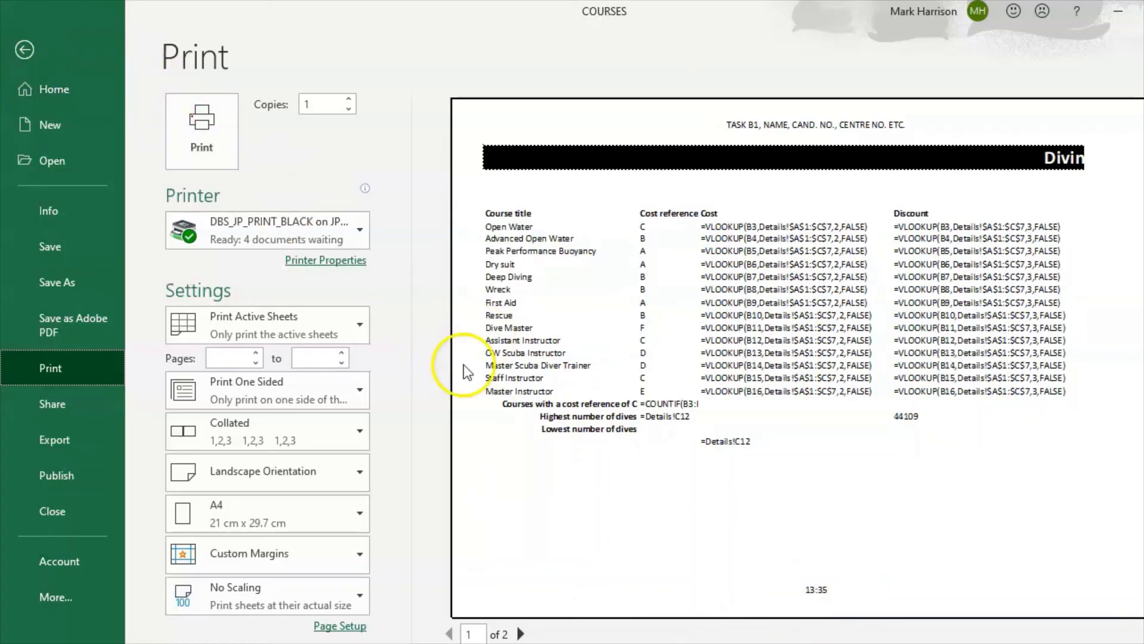
key("Escape")
Inspect the centre header text in Page Layout view, and return the Costs sheet to Normal view
left_click(324, 355)
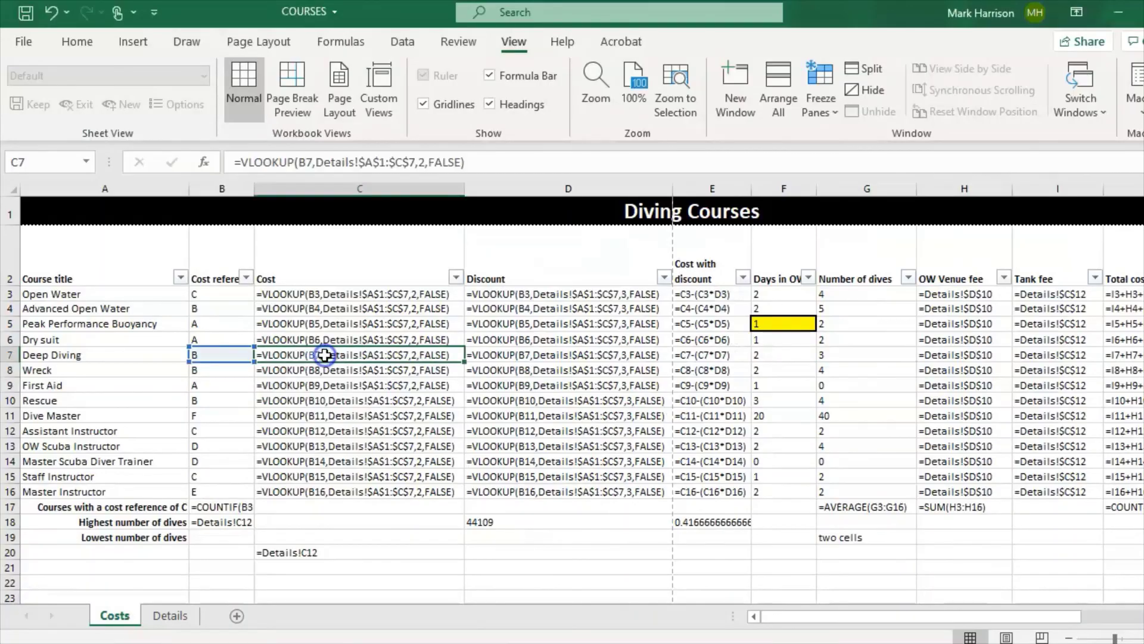
left_click(348, 105)
left_click(578, 288)
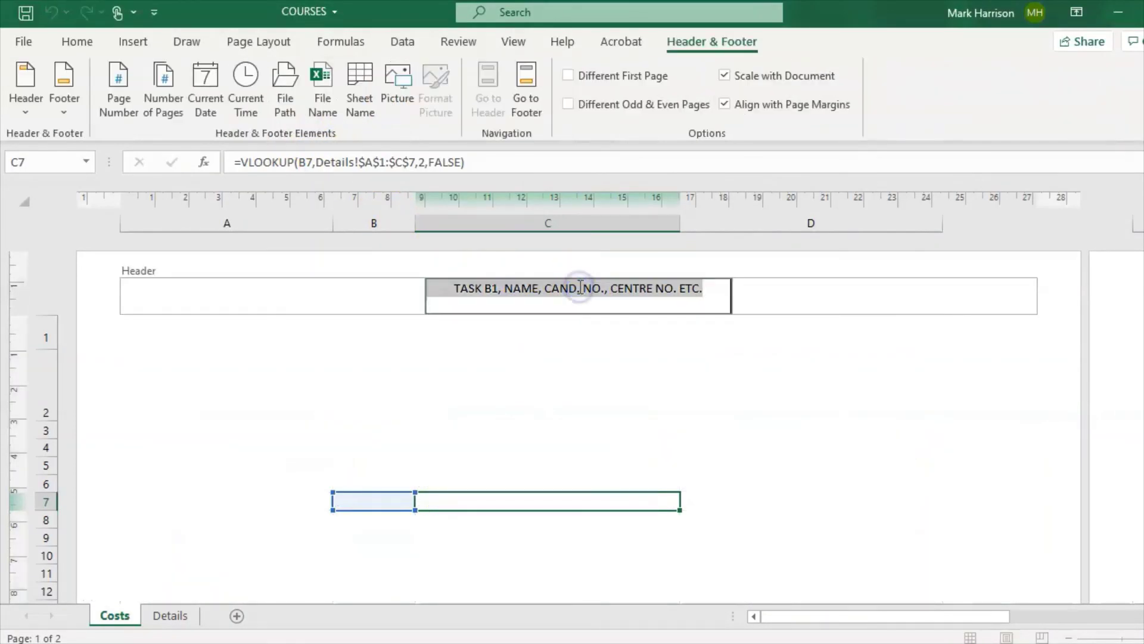
left_click(710, 292)
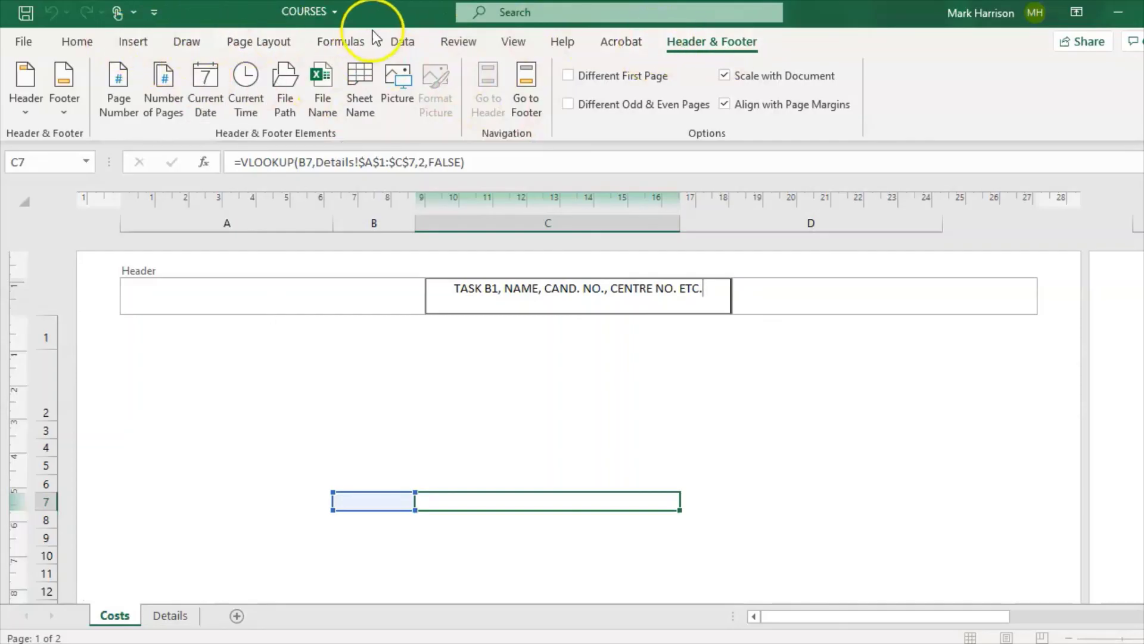
left_click(511, 46)
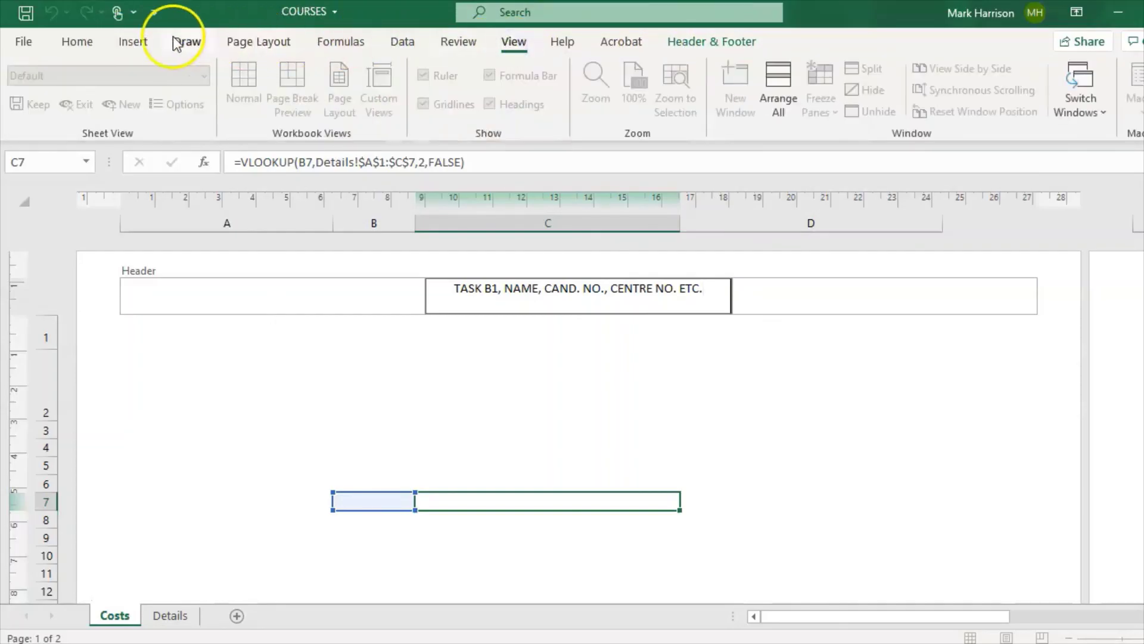
left_click(545, 483)
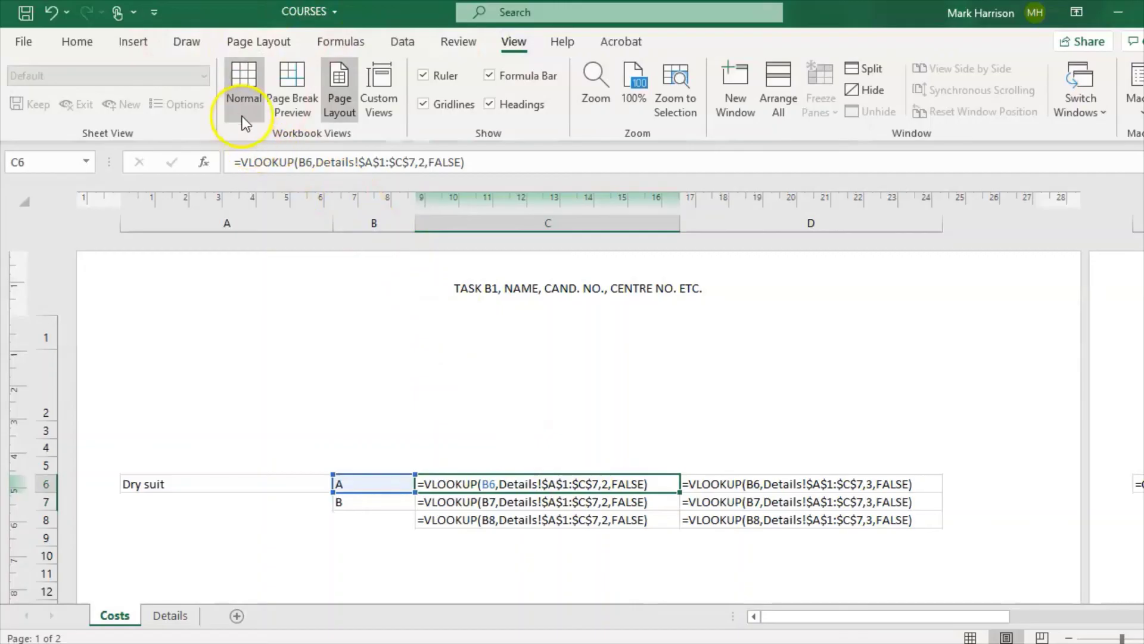
left_click(243, 95)
left_click(337, 400)
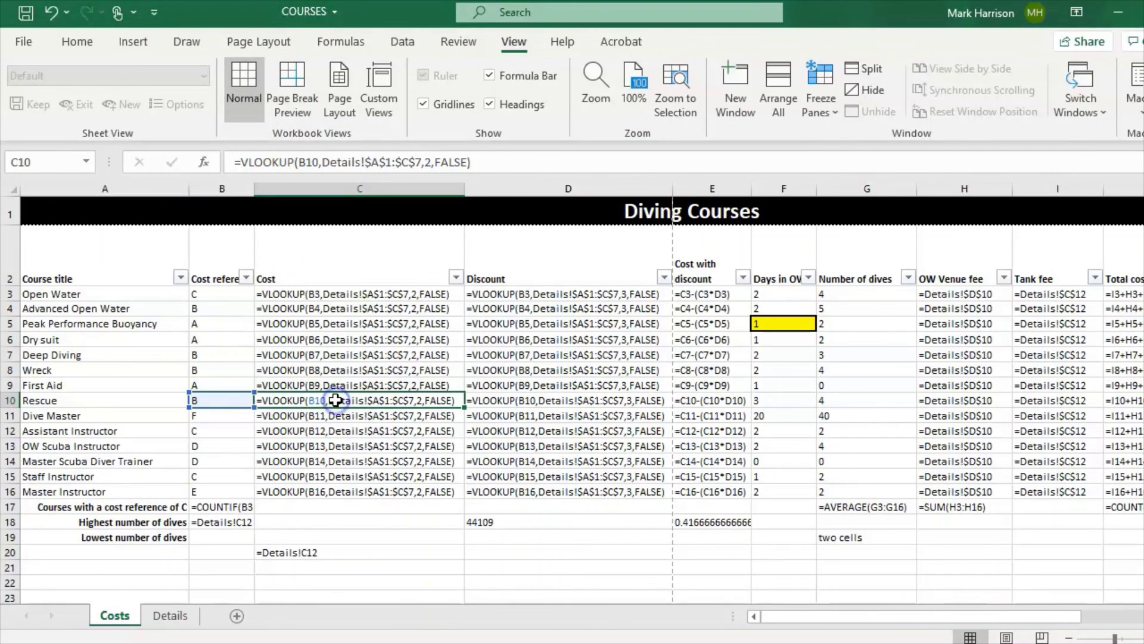
Check the header and footer in the print preview again, and go back to the worksheet
left_click(21, 52)
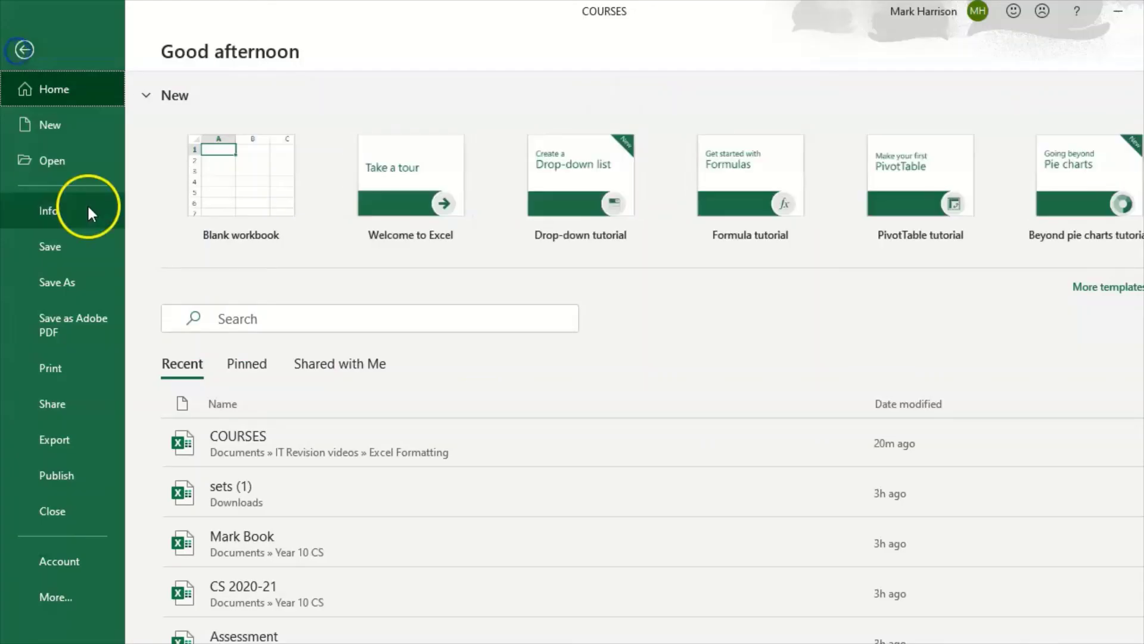
left_click(59, 373)
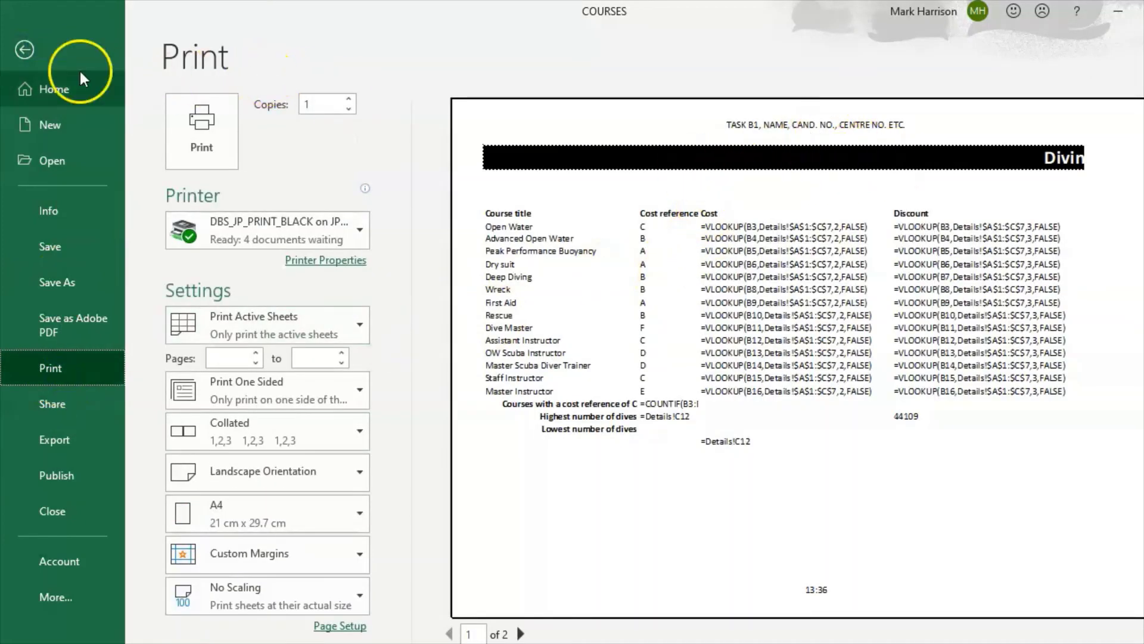
left_click(26, 55)
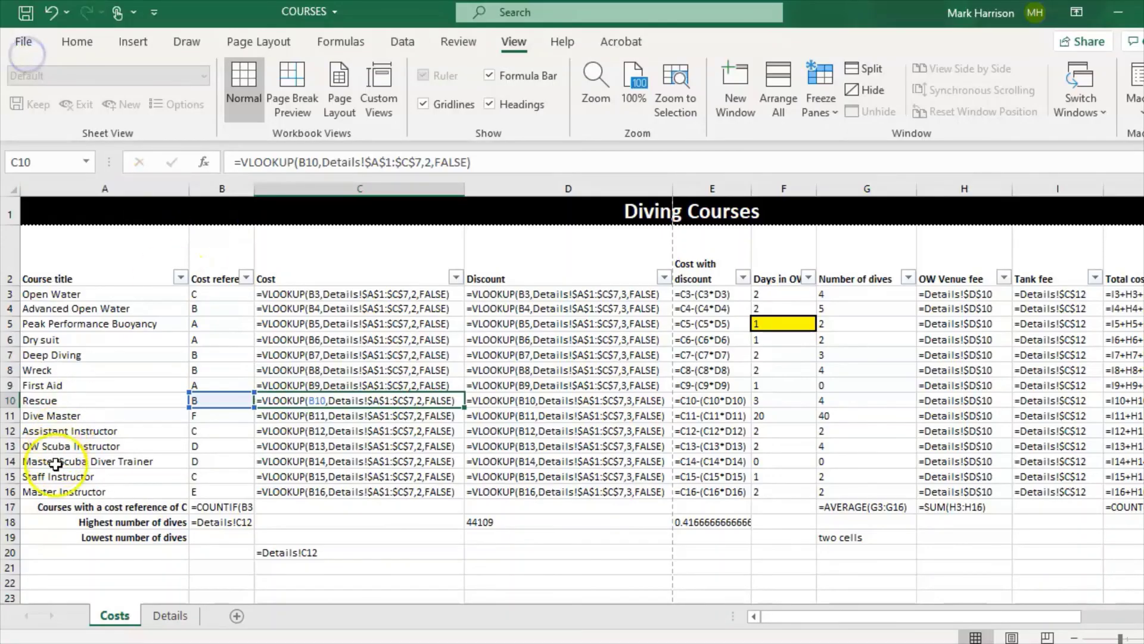
left_click(37, 599)
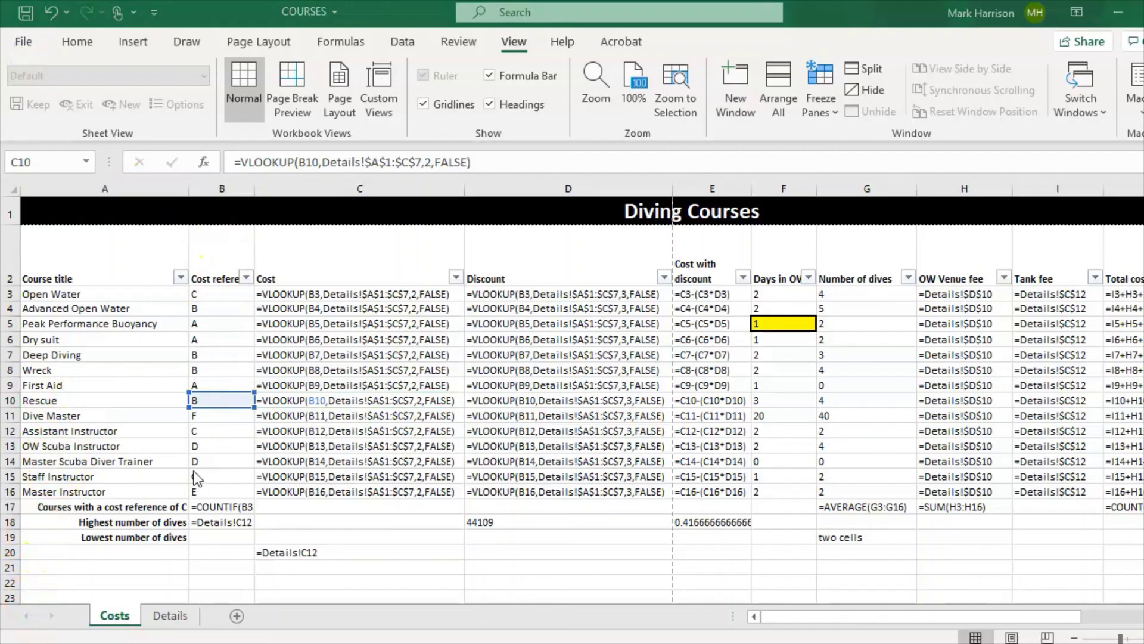